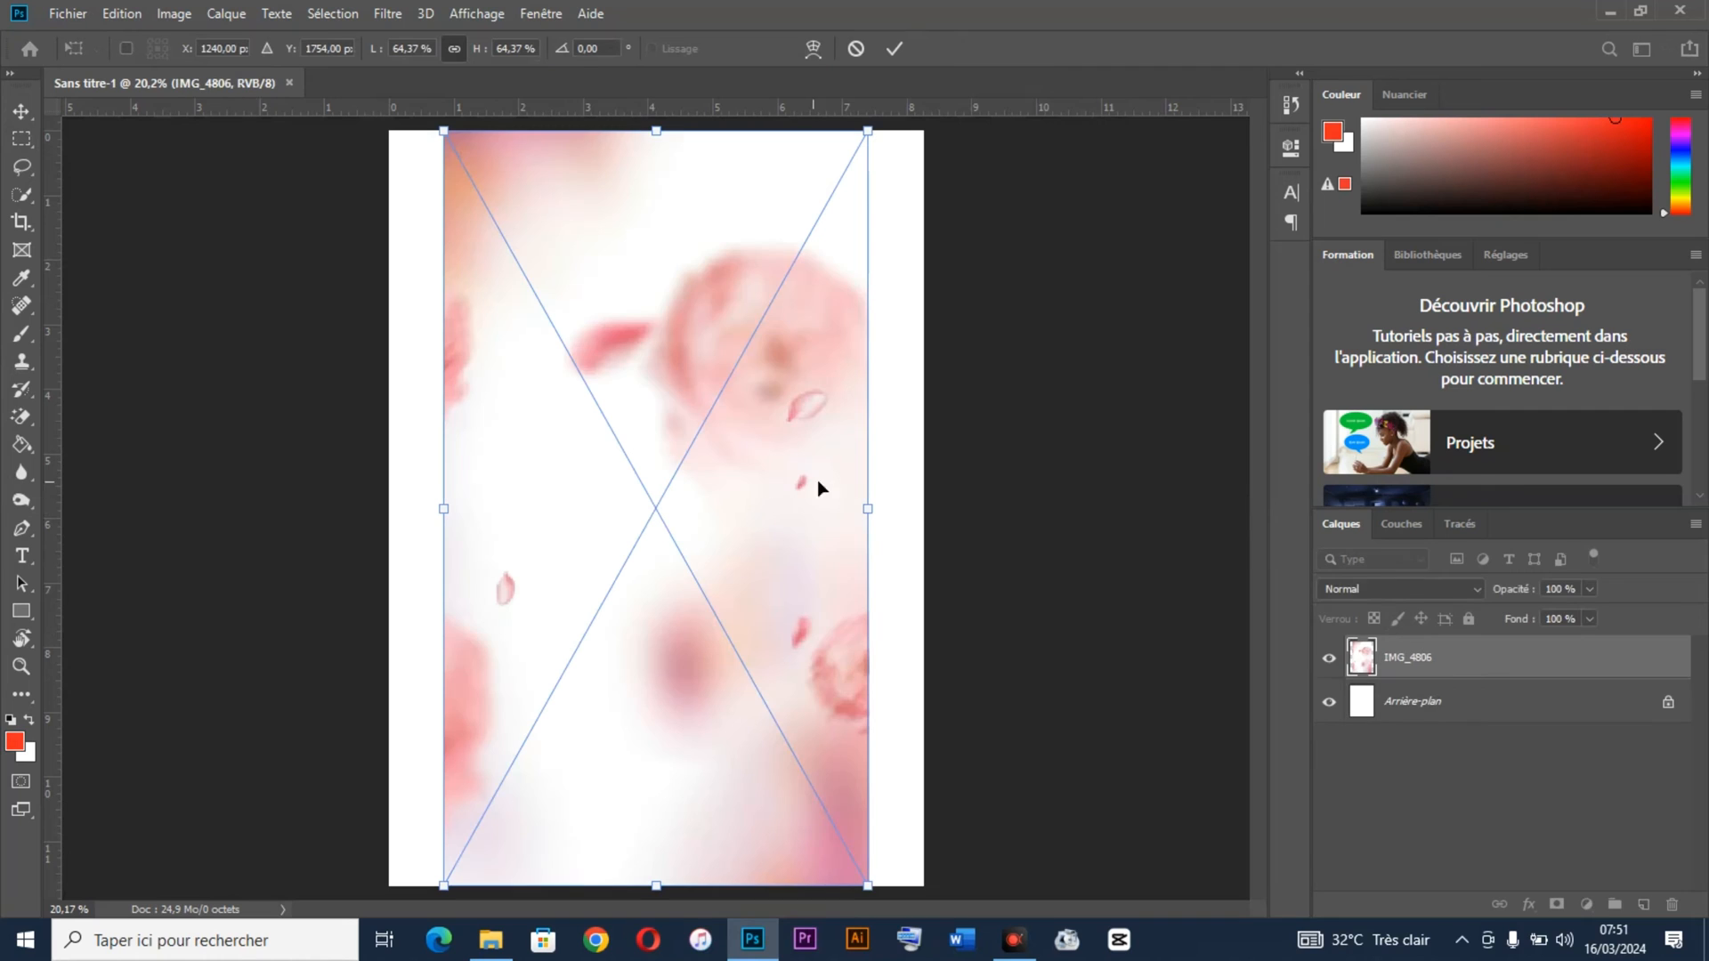
# Step: Scale the IMG_4806 floral background to 81.16% and align it over the whole page
pyautogui.moveTo(867, 504); pyautogui.dragTo(971, 504)
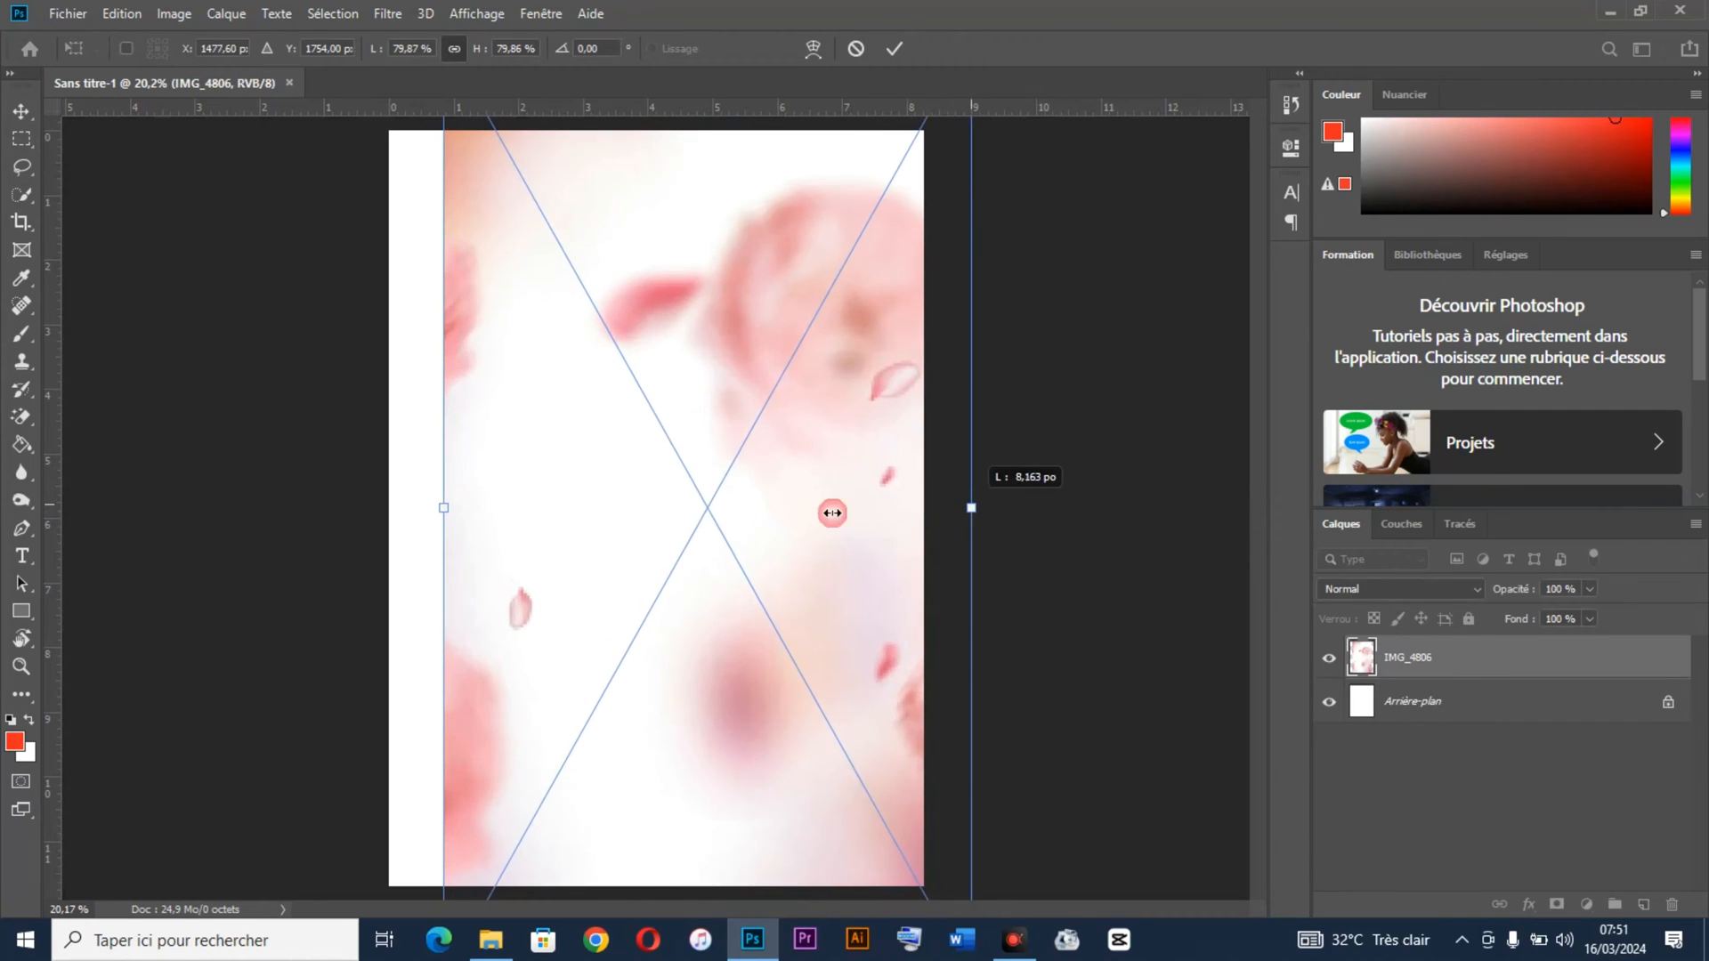
pyautogui.moveTo(443, 509); pyautogui.dragTo(439, 507)
pyautogui.moveTo(619, 534); pyautogui.dragTo(570, 534)
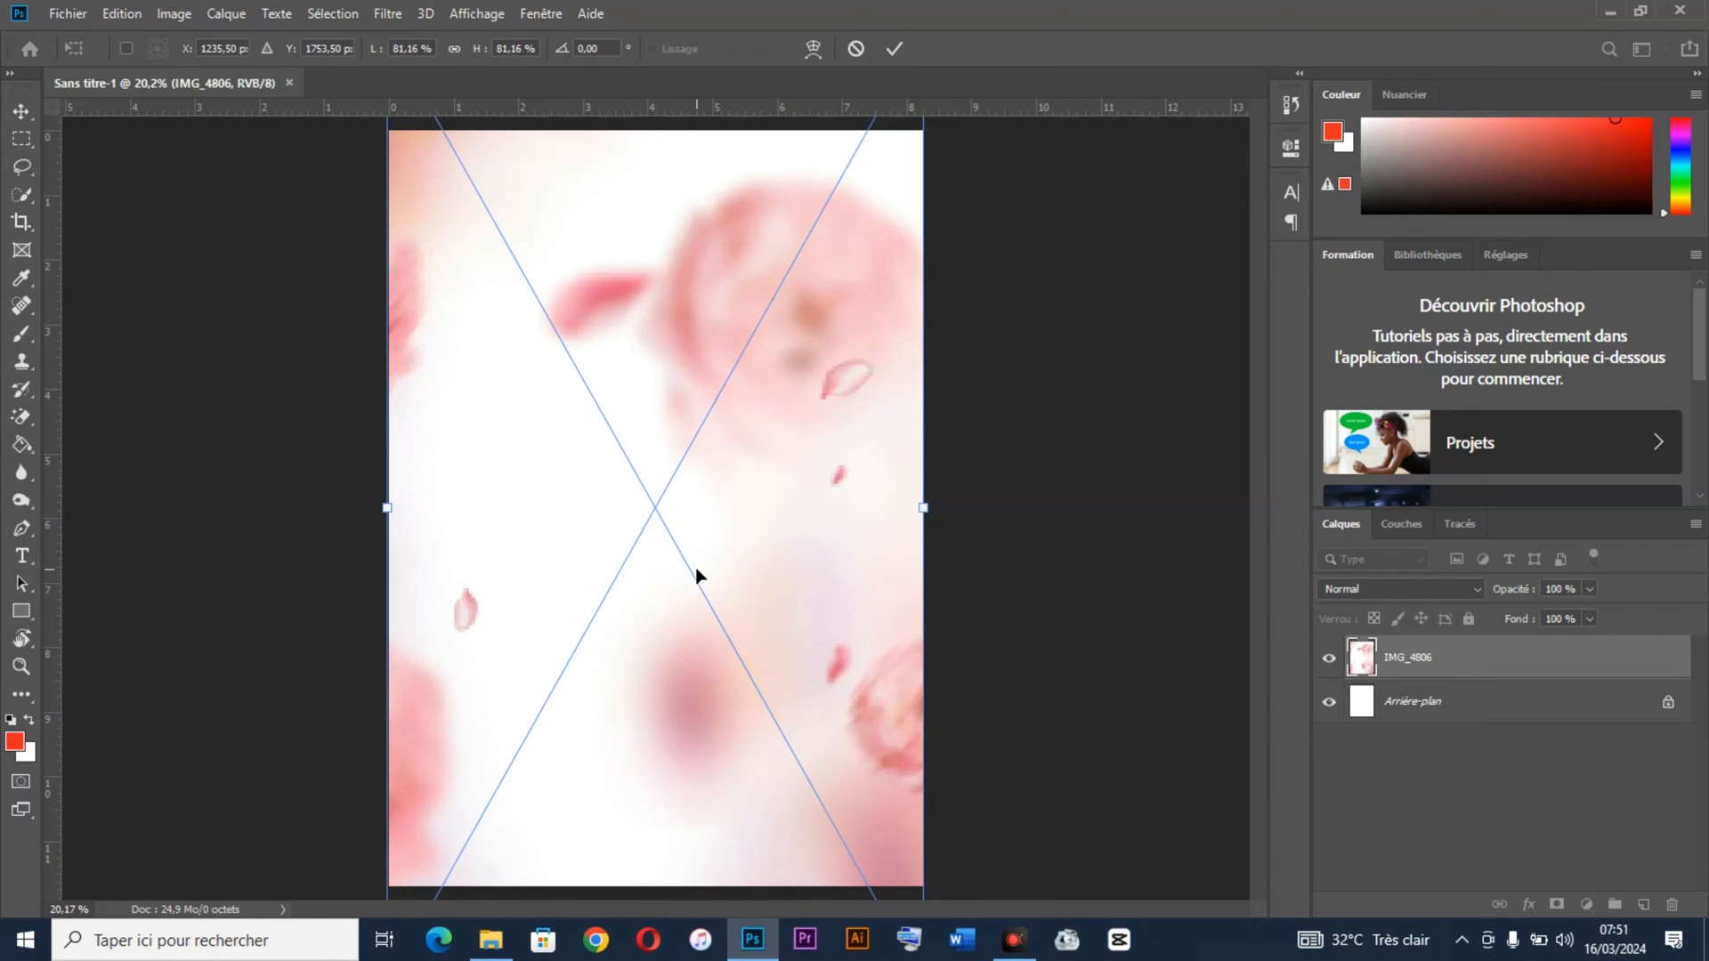
pyautogui.moveTo(812, 488); pyautogui.dragTo(820, 374)
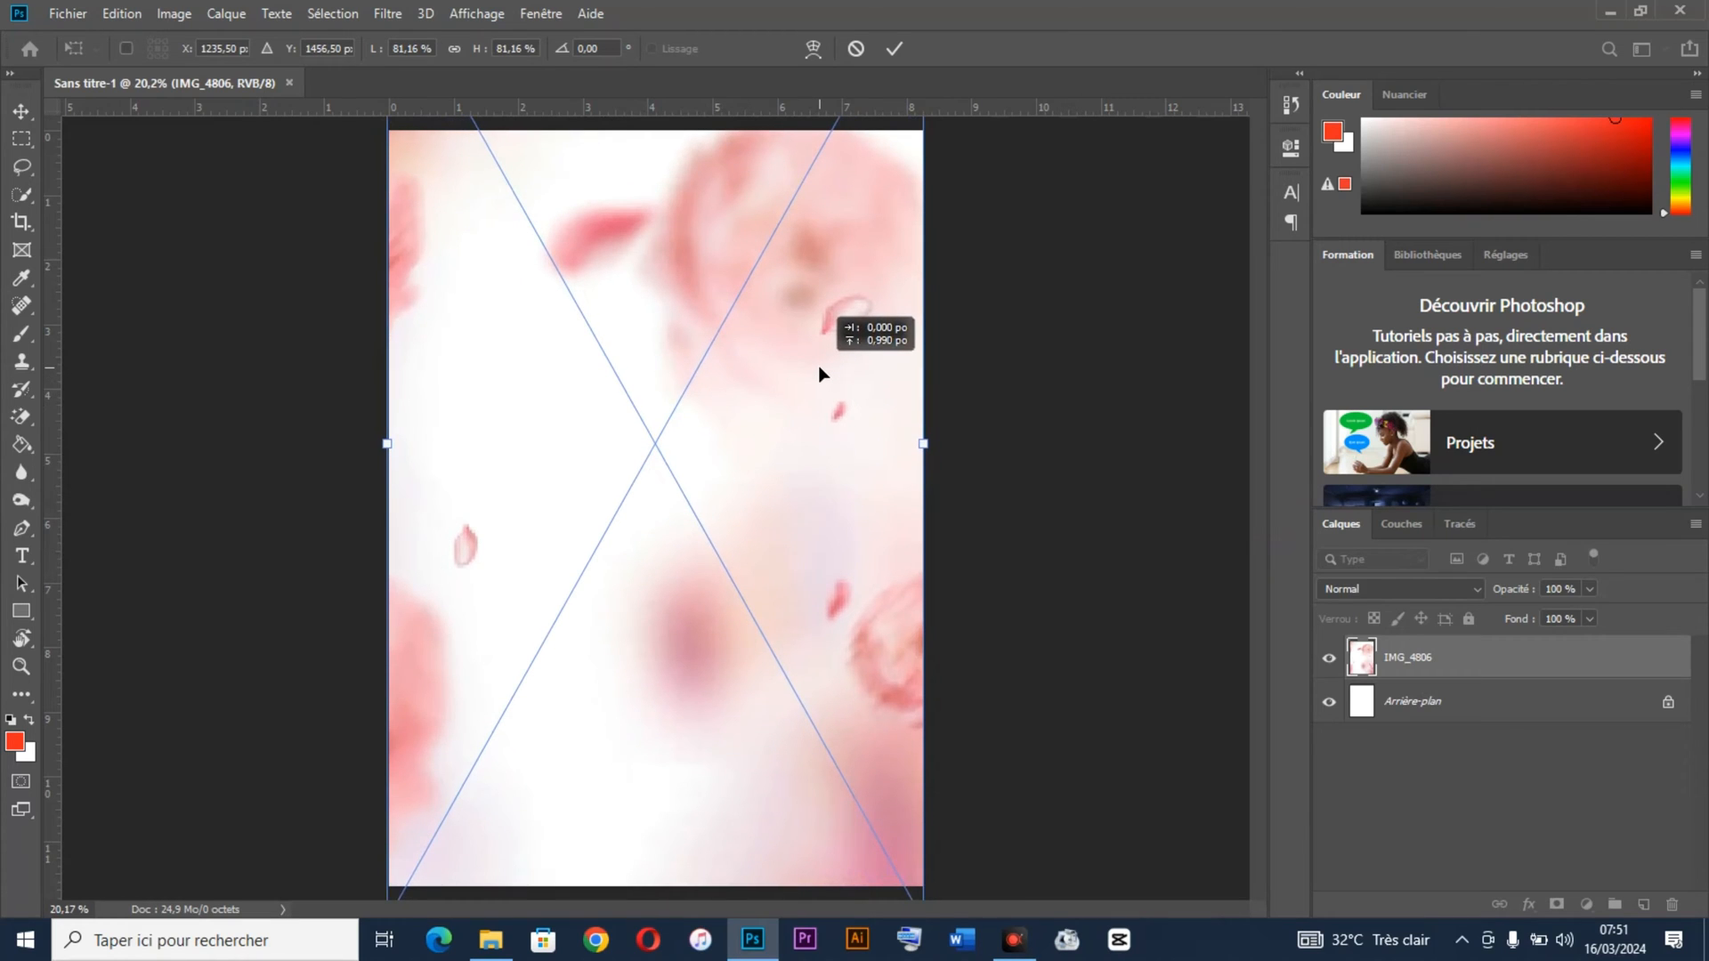
pyautogui.press('m')
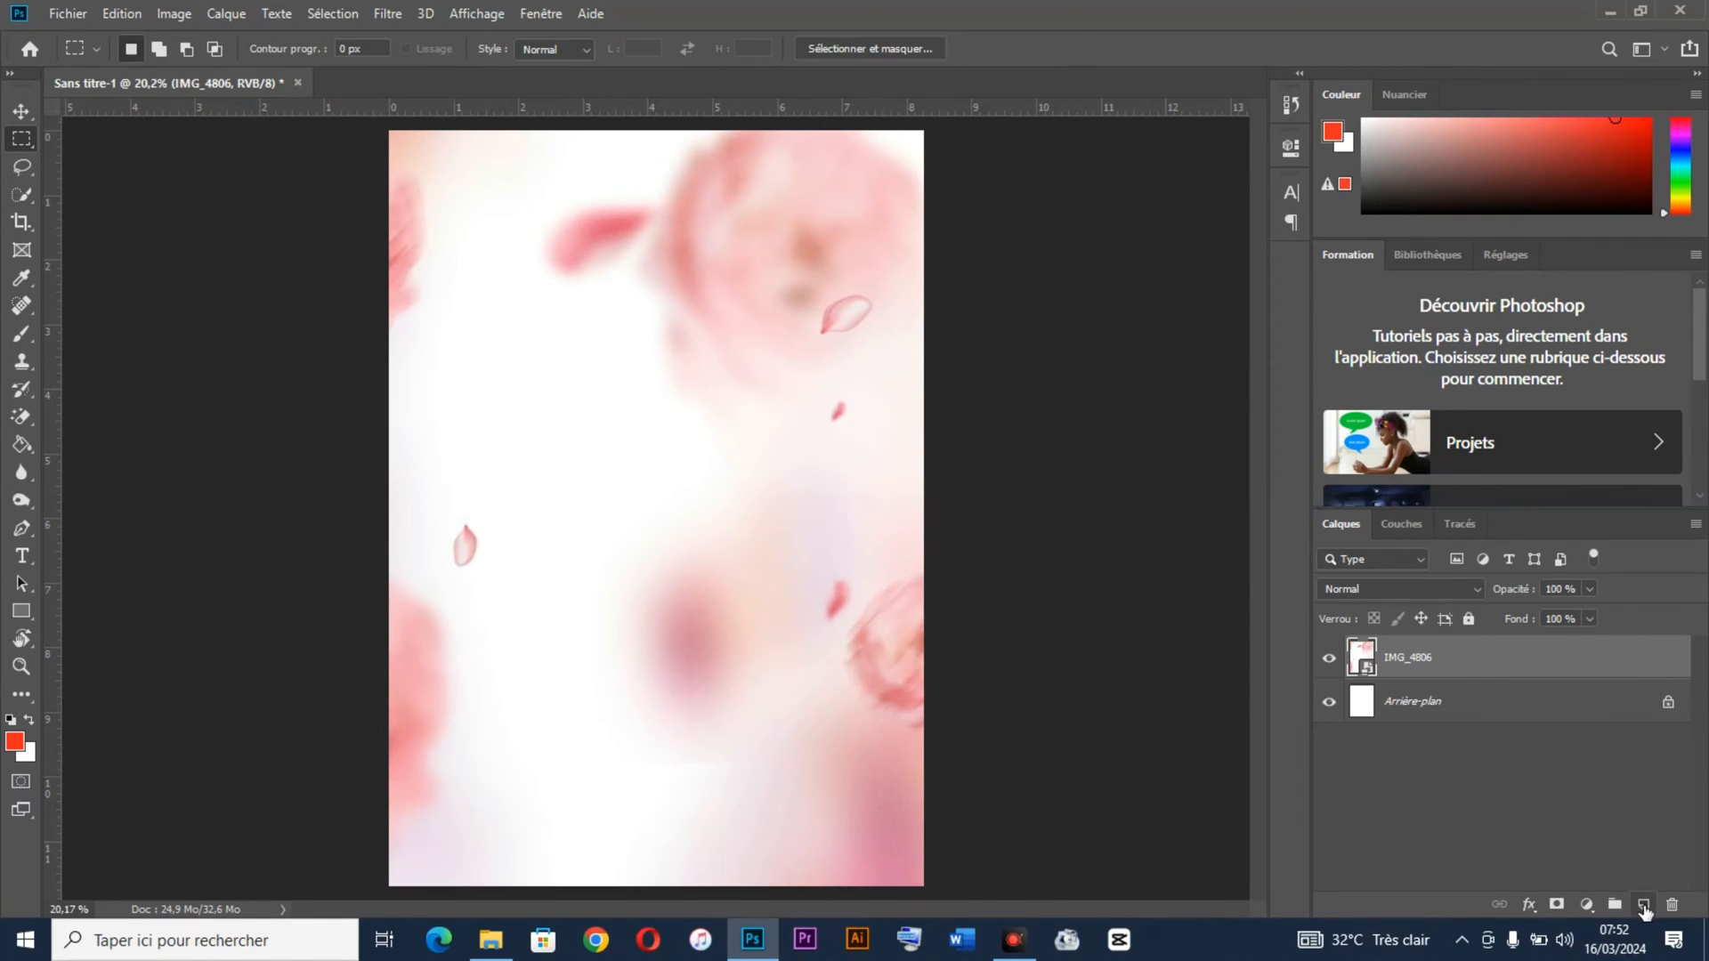
# Step: Add a new layer, Calque 1, and load the torn-edge brush tip 2071 at a larger size
pyautogui.click(1642, 905)
pyautogui.click(23, 334)
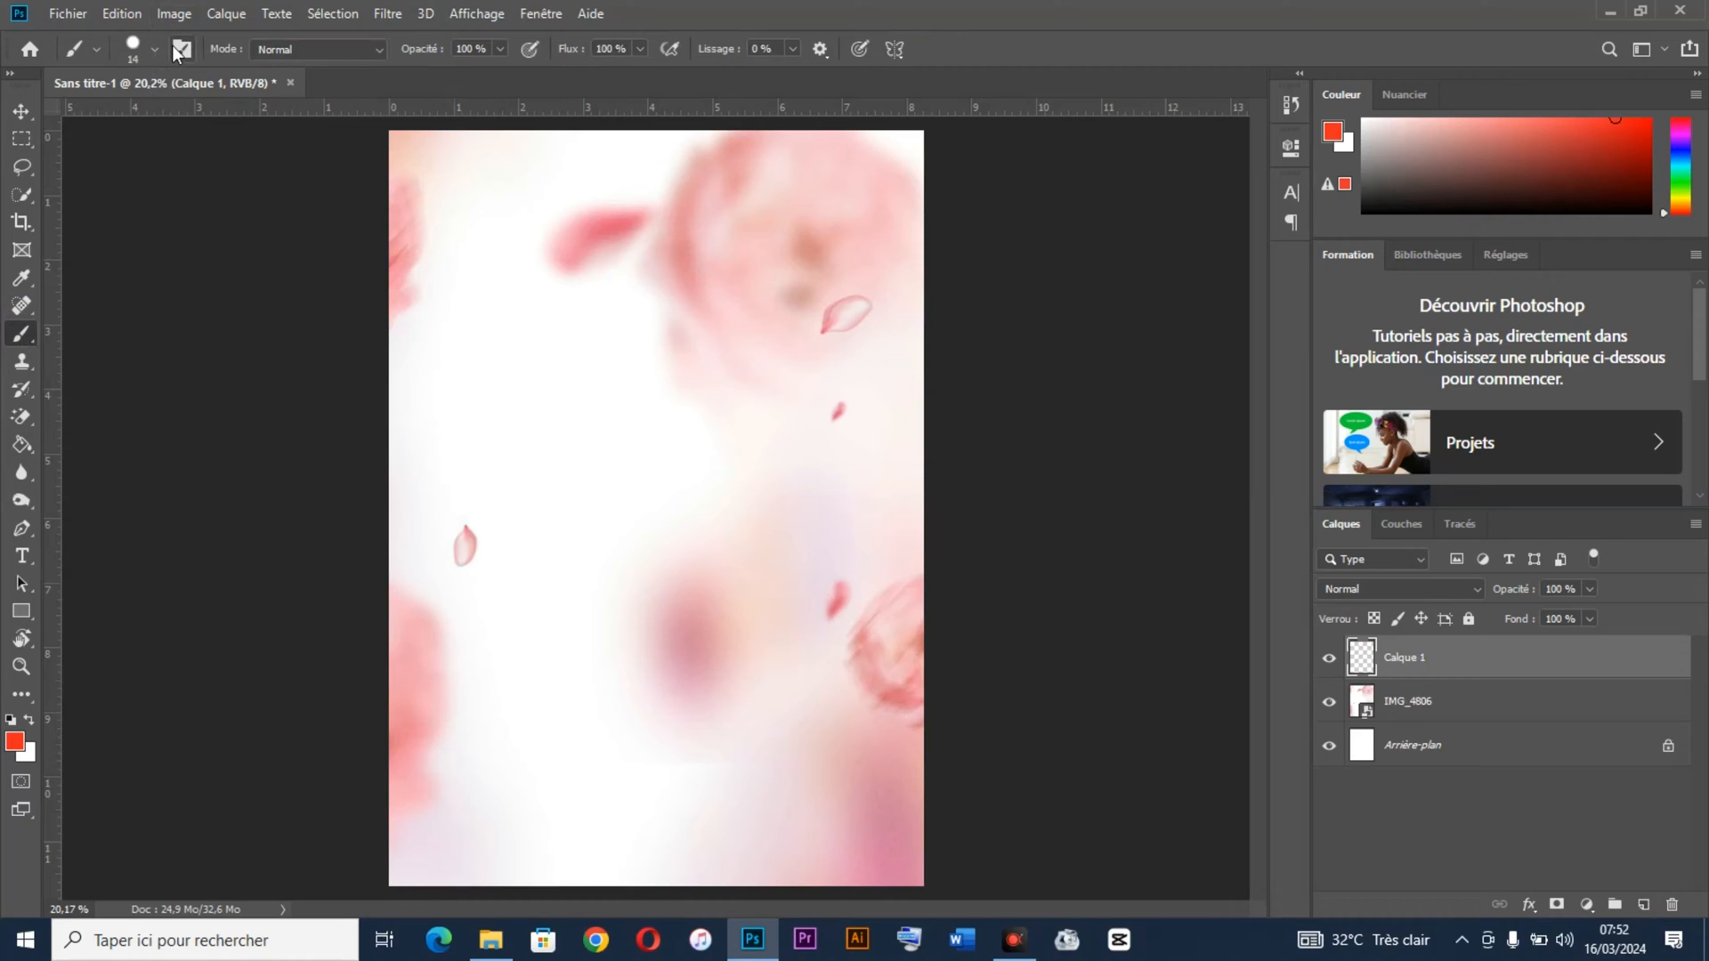
pyautogui.click(183, 51)
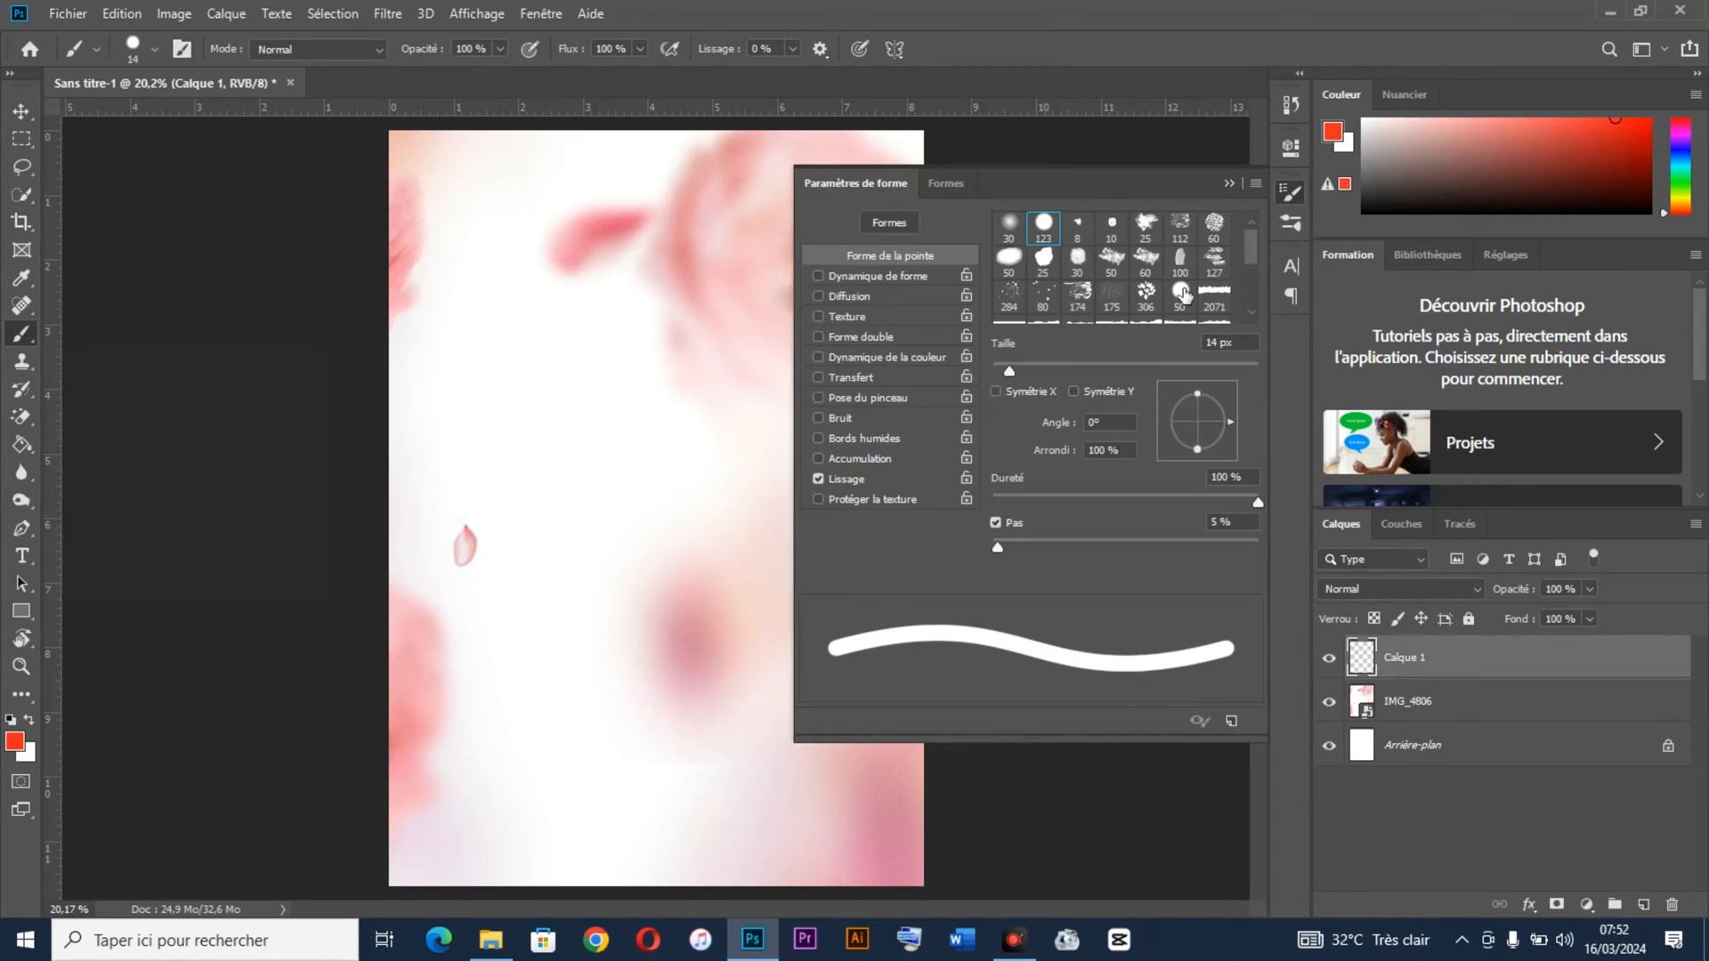
pyautogui.scroll(-1, 1185, 294)
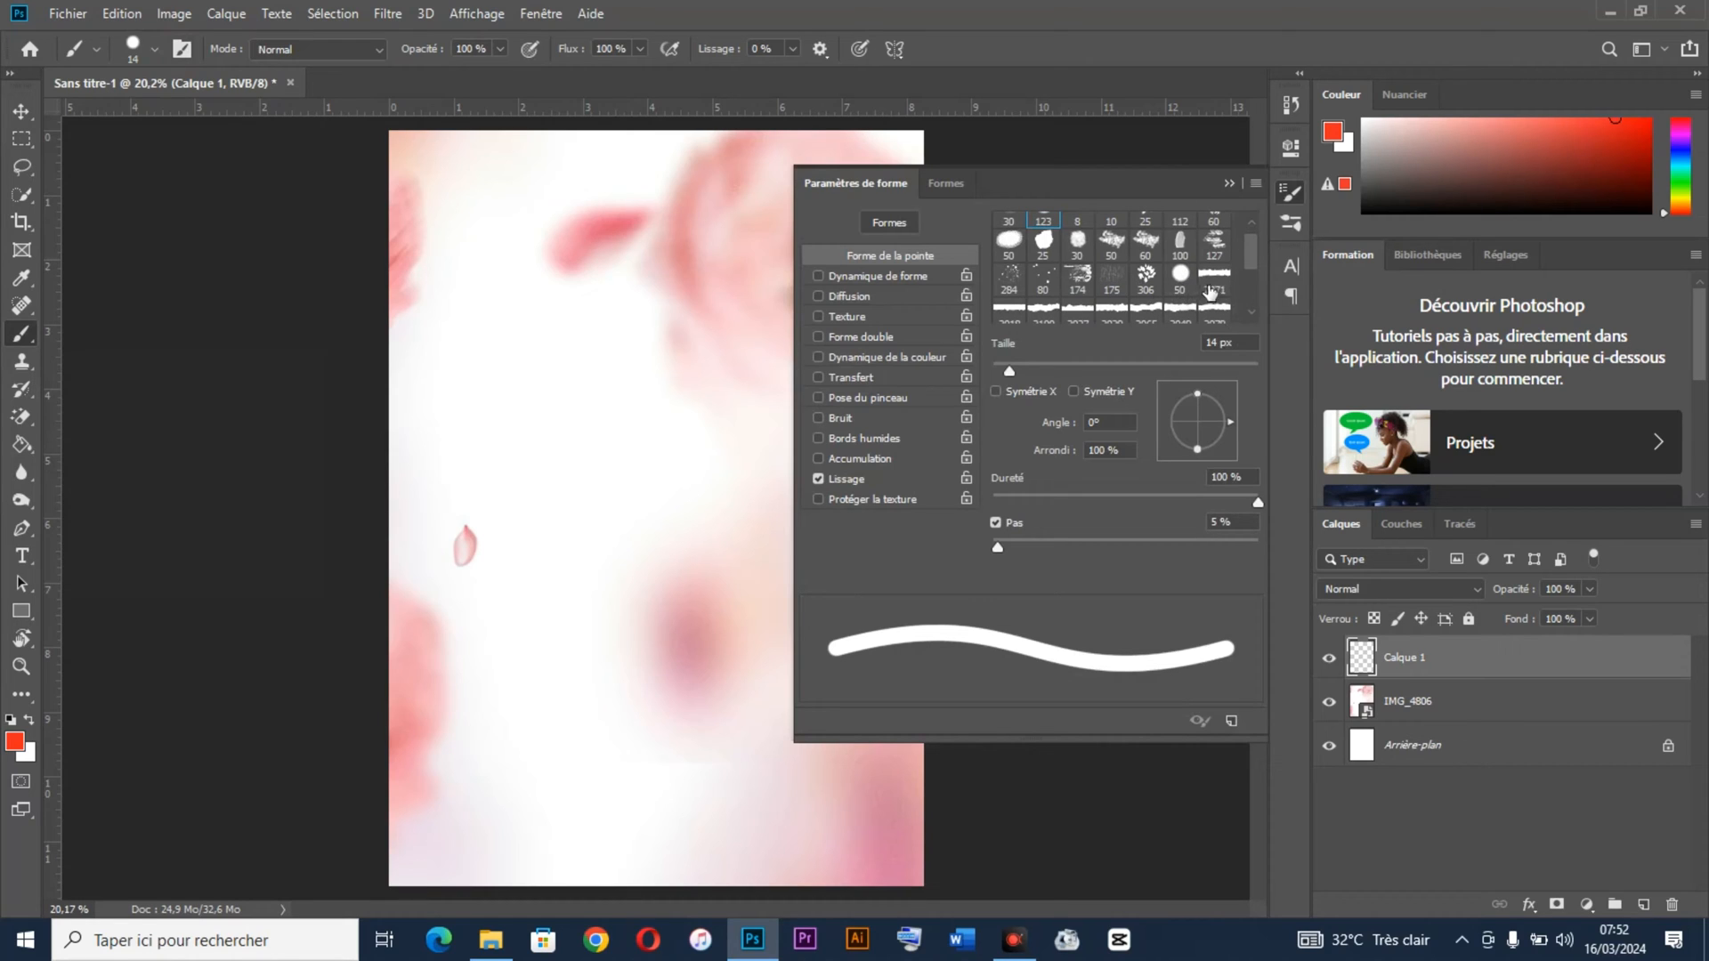
pyautogui.scroll(-1, 1214, 294)
pyautogui.click(1214, 262)
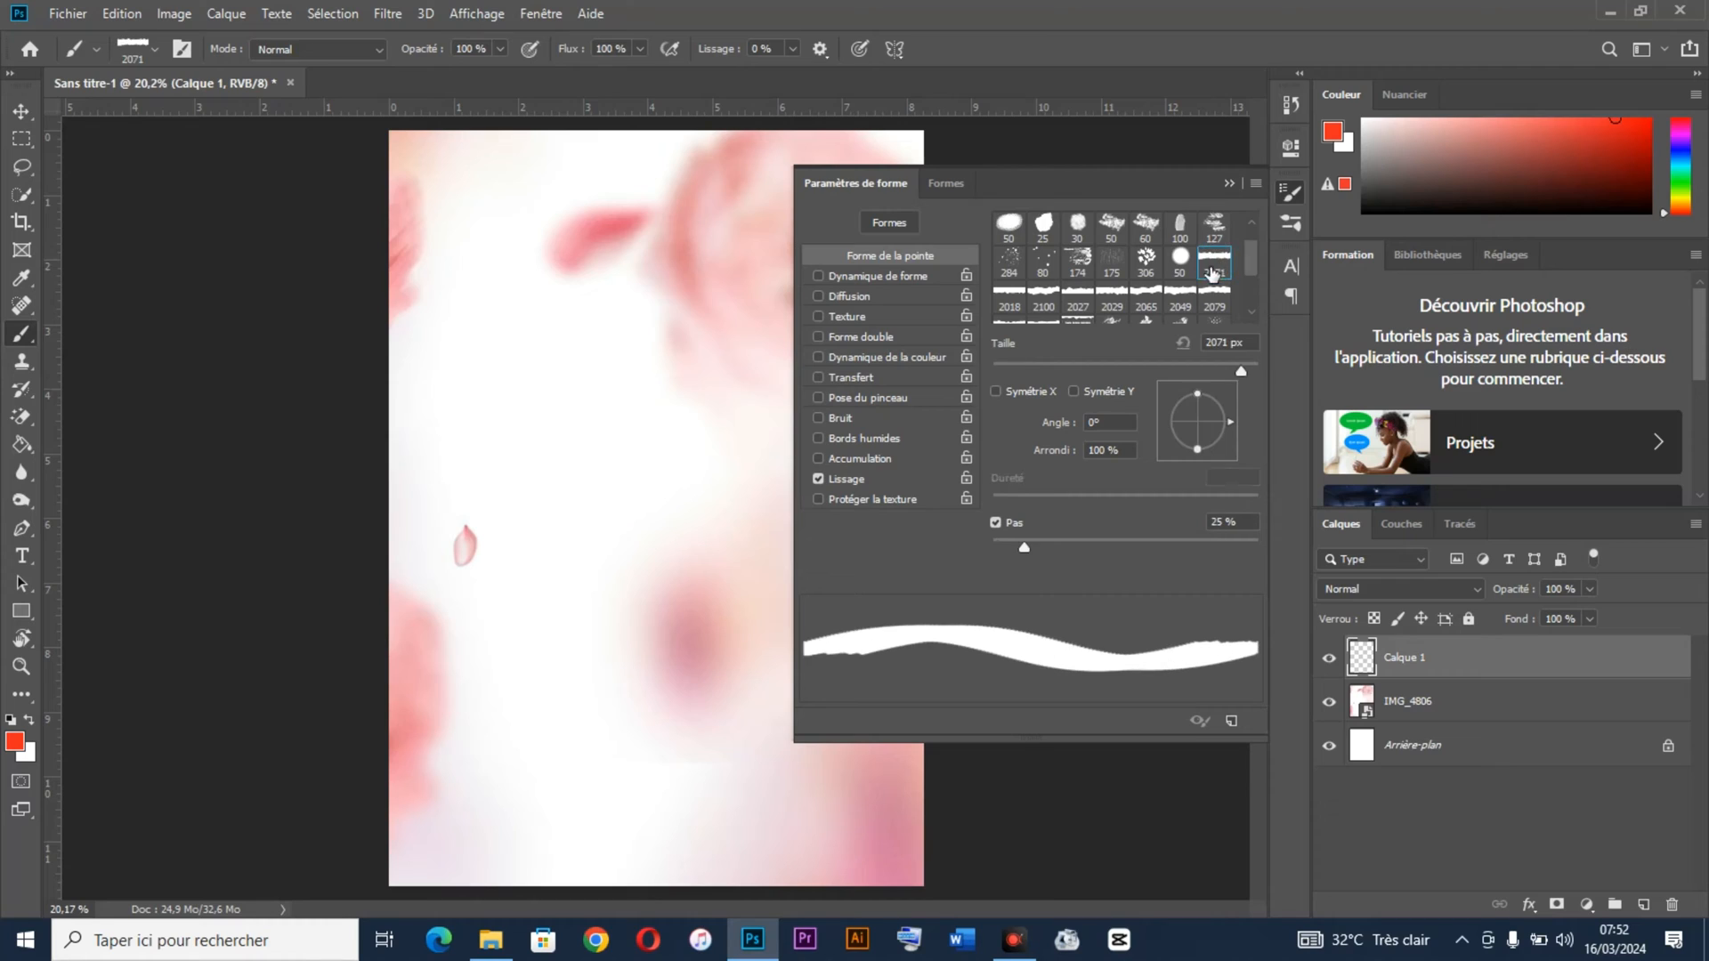
pyautogui.click(1249, 367)
pyautogui.click(1216, 267)
# Step: Paint a white torn band across the lower poster with a 3554 px brush
pyautogui.moveTo(1249, 366); pyautogui.dragTo(1257, 367)
pyautogui.click(1228, 185)
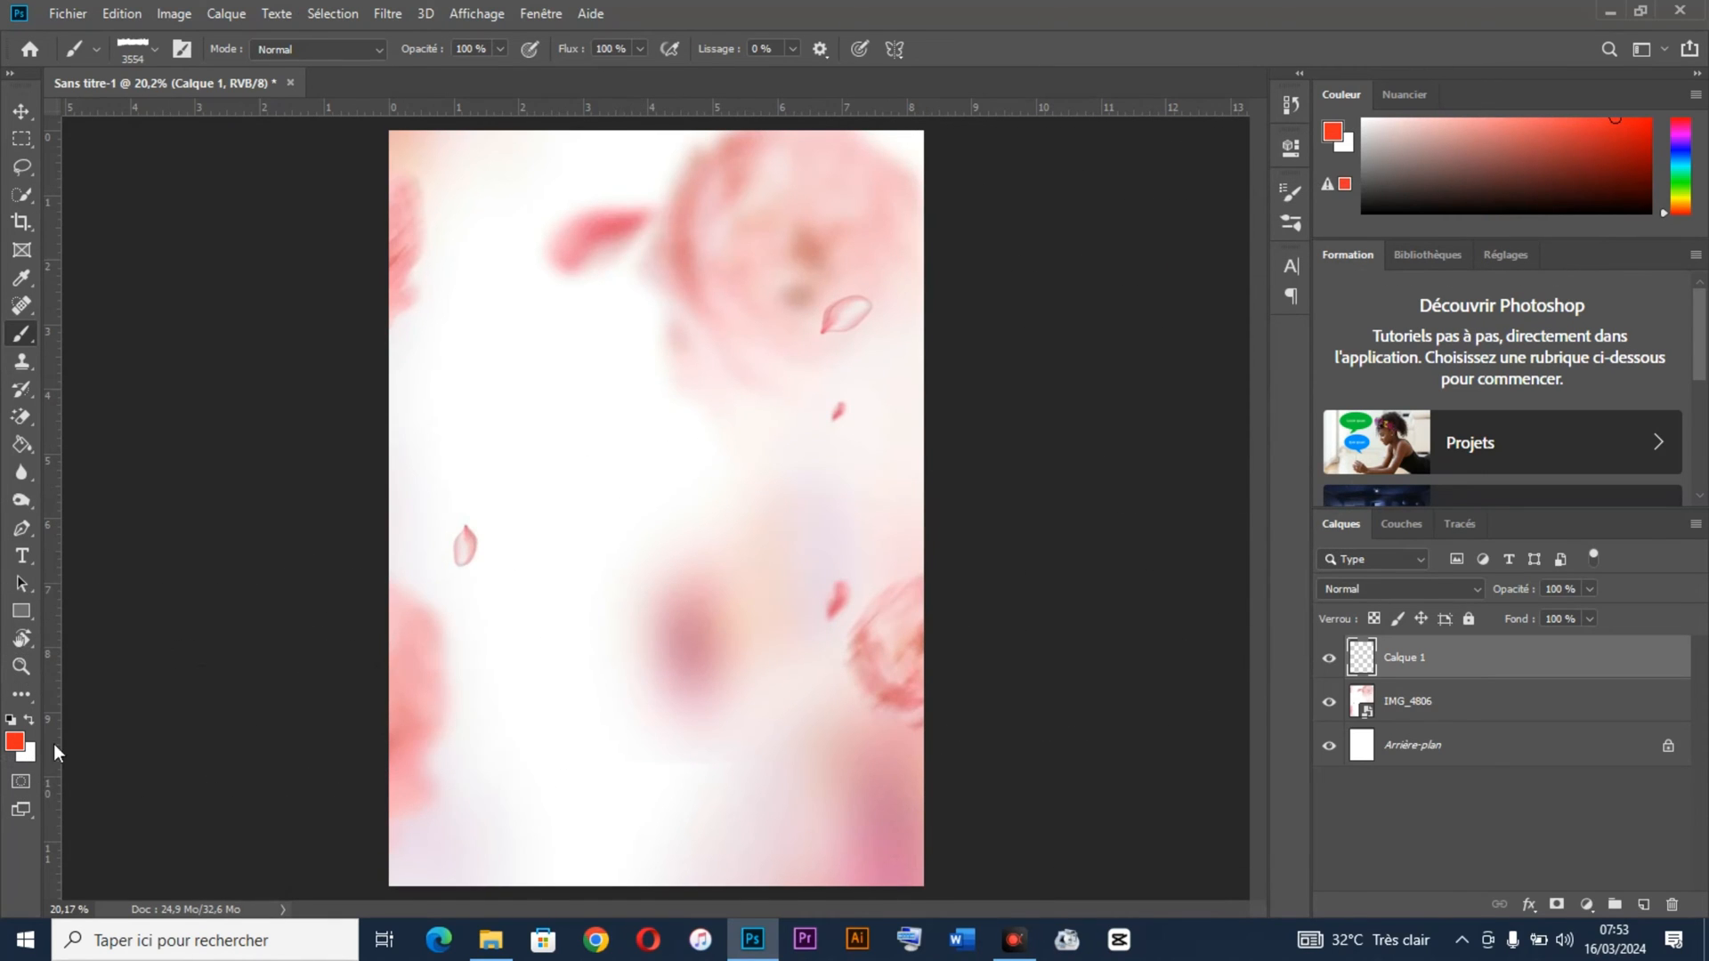
pyautogui.click(11, 719)
pyautogui.click(29, 720)
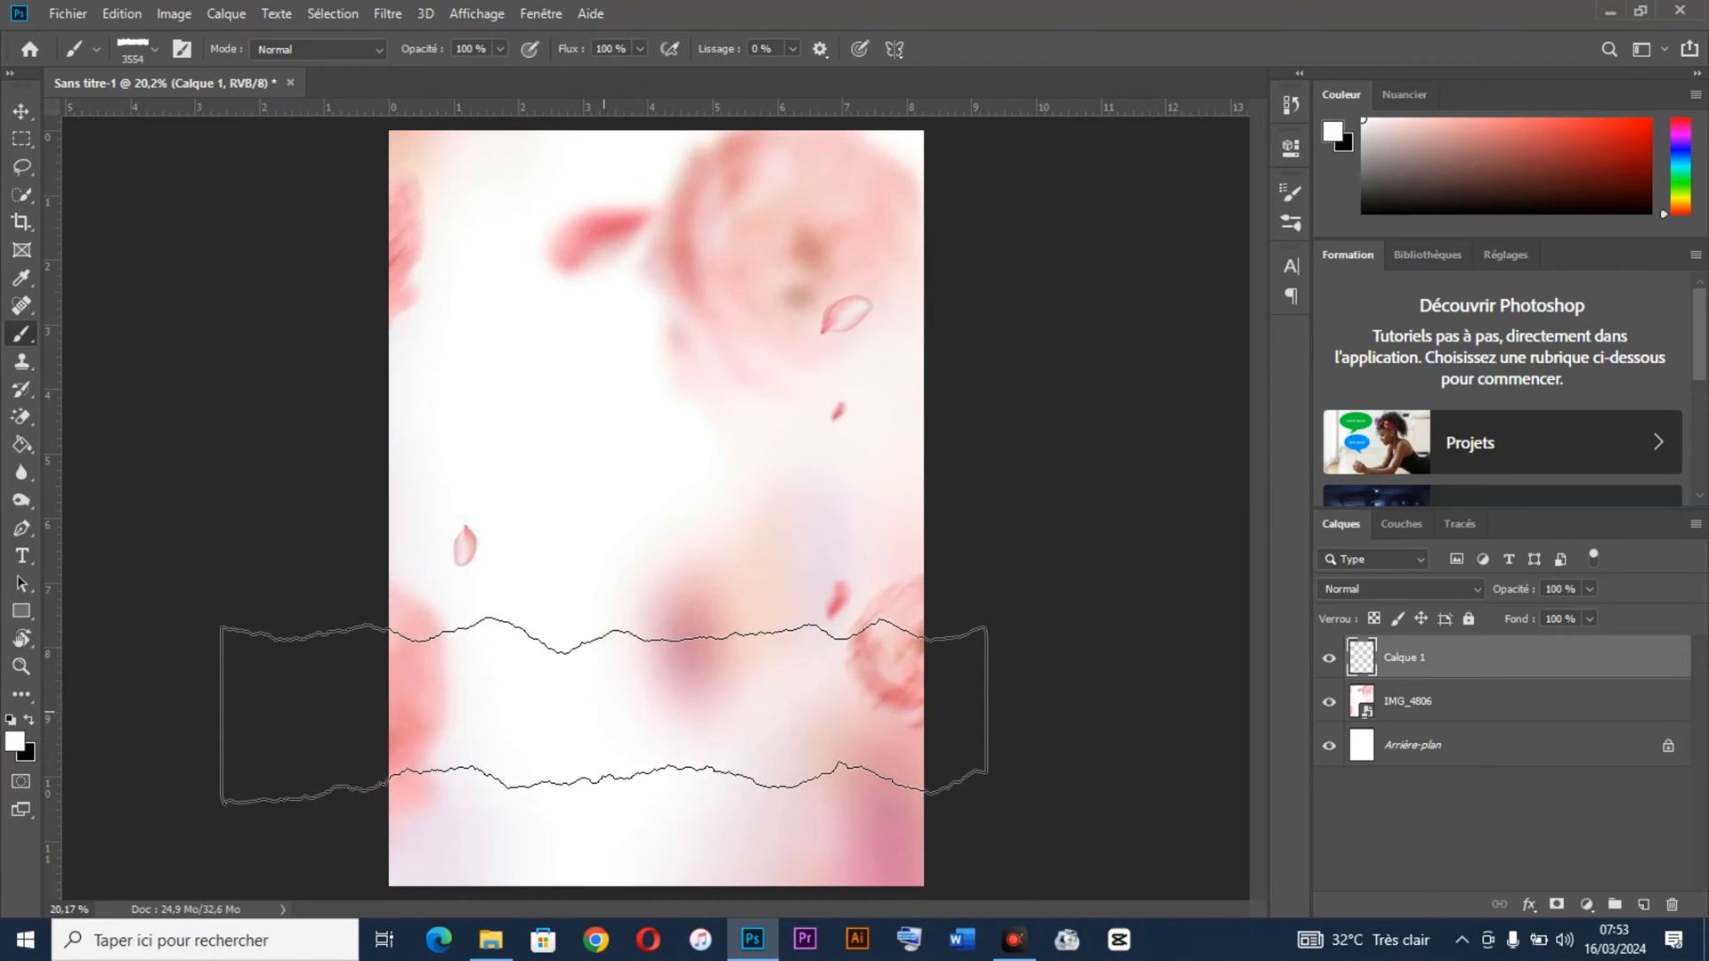
pyautogui.moveTo(603, 711); pyautogui.dragTo(609, 939)
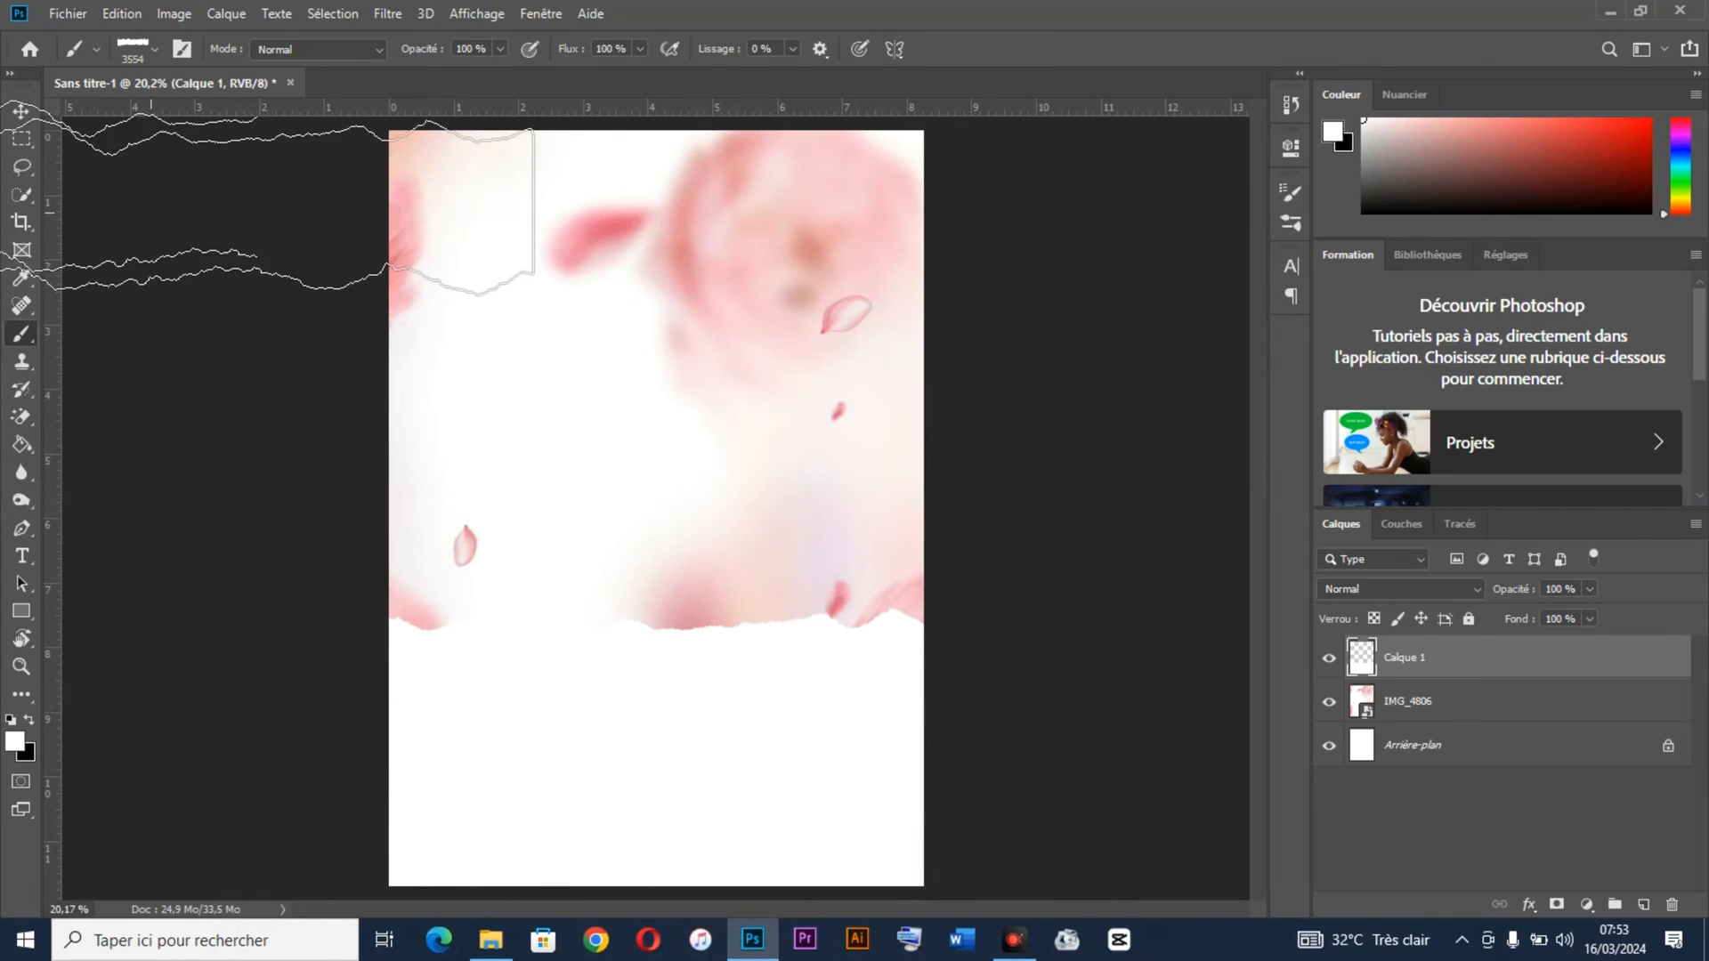
pyautogui.click(21, 111)
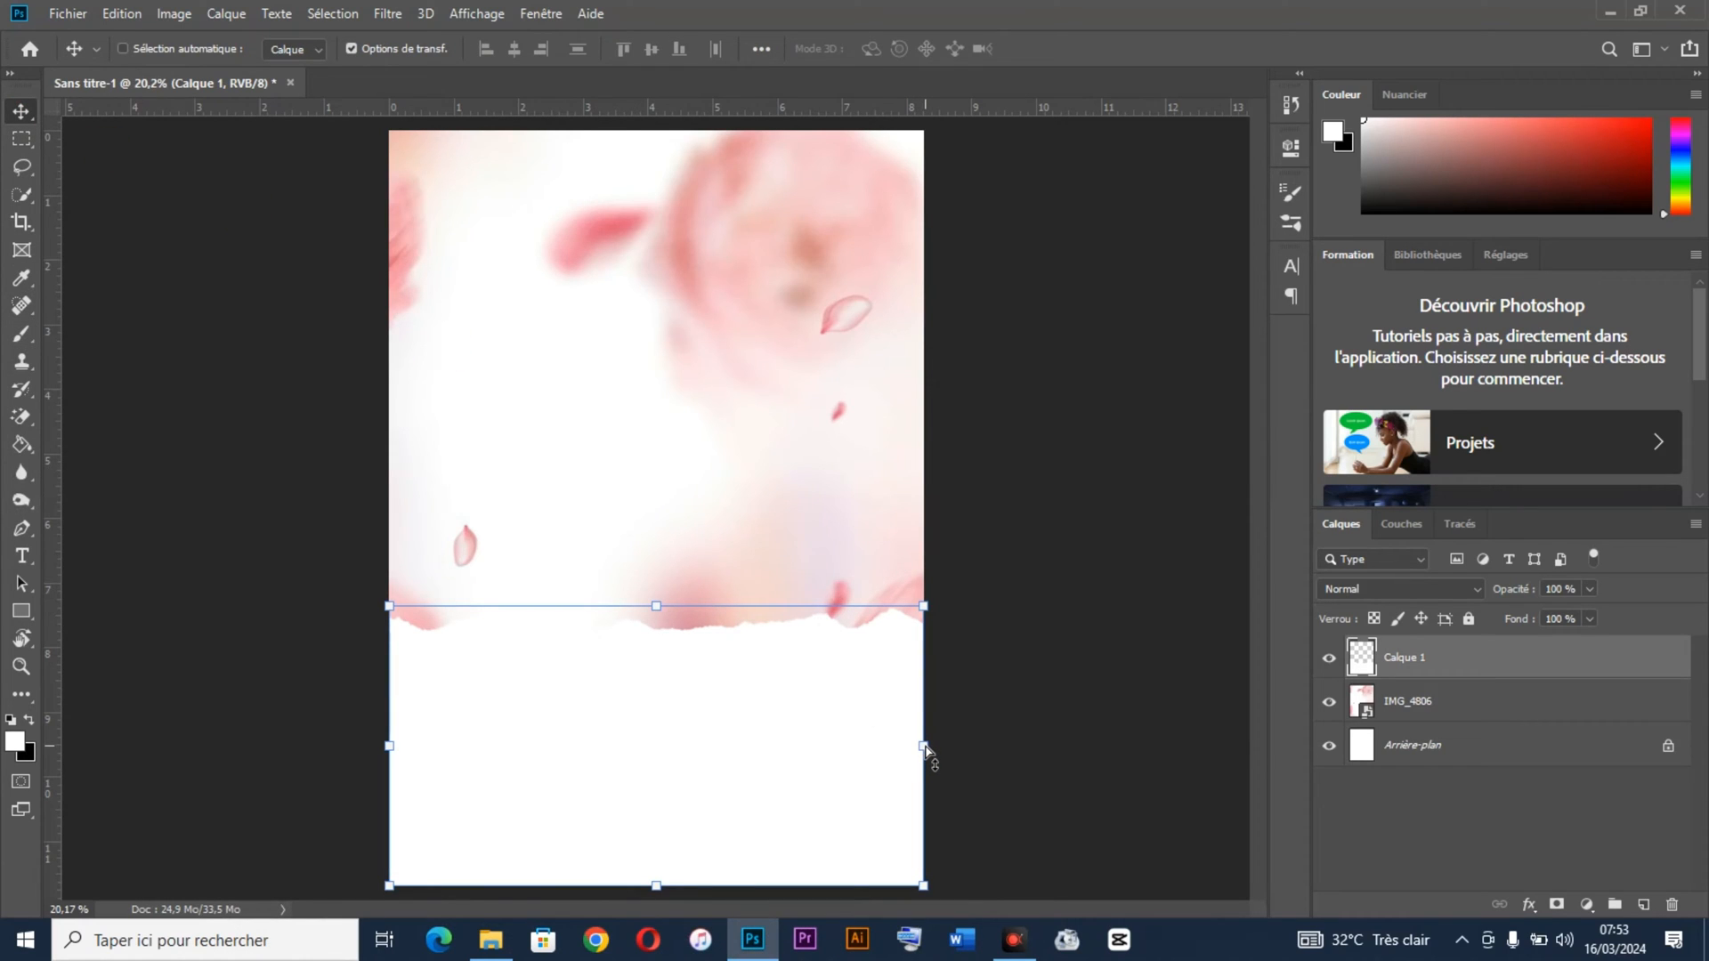
# Step: Skew the white torn band so its right side rises, and apply the transform
pyautogui.moveTo(926, 752); pyautogui.dragTo(878, 737)
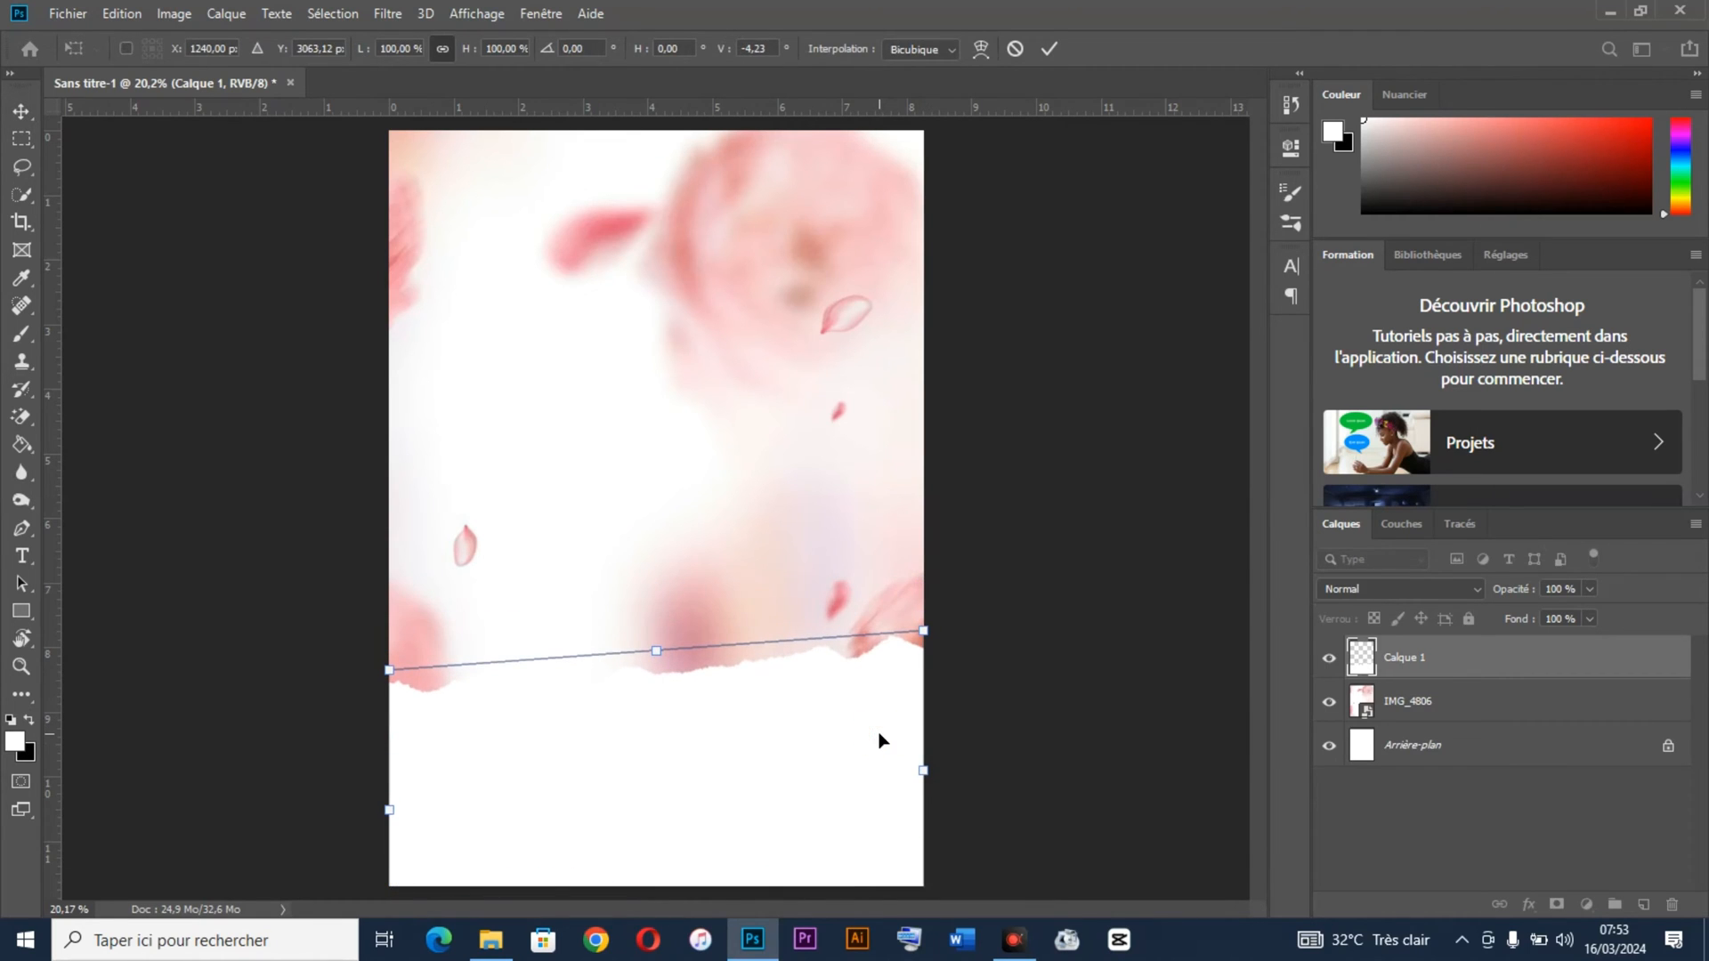
pyautogui.press('Return')
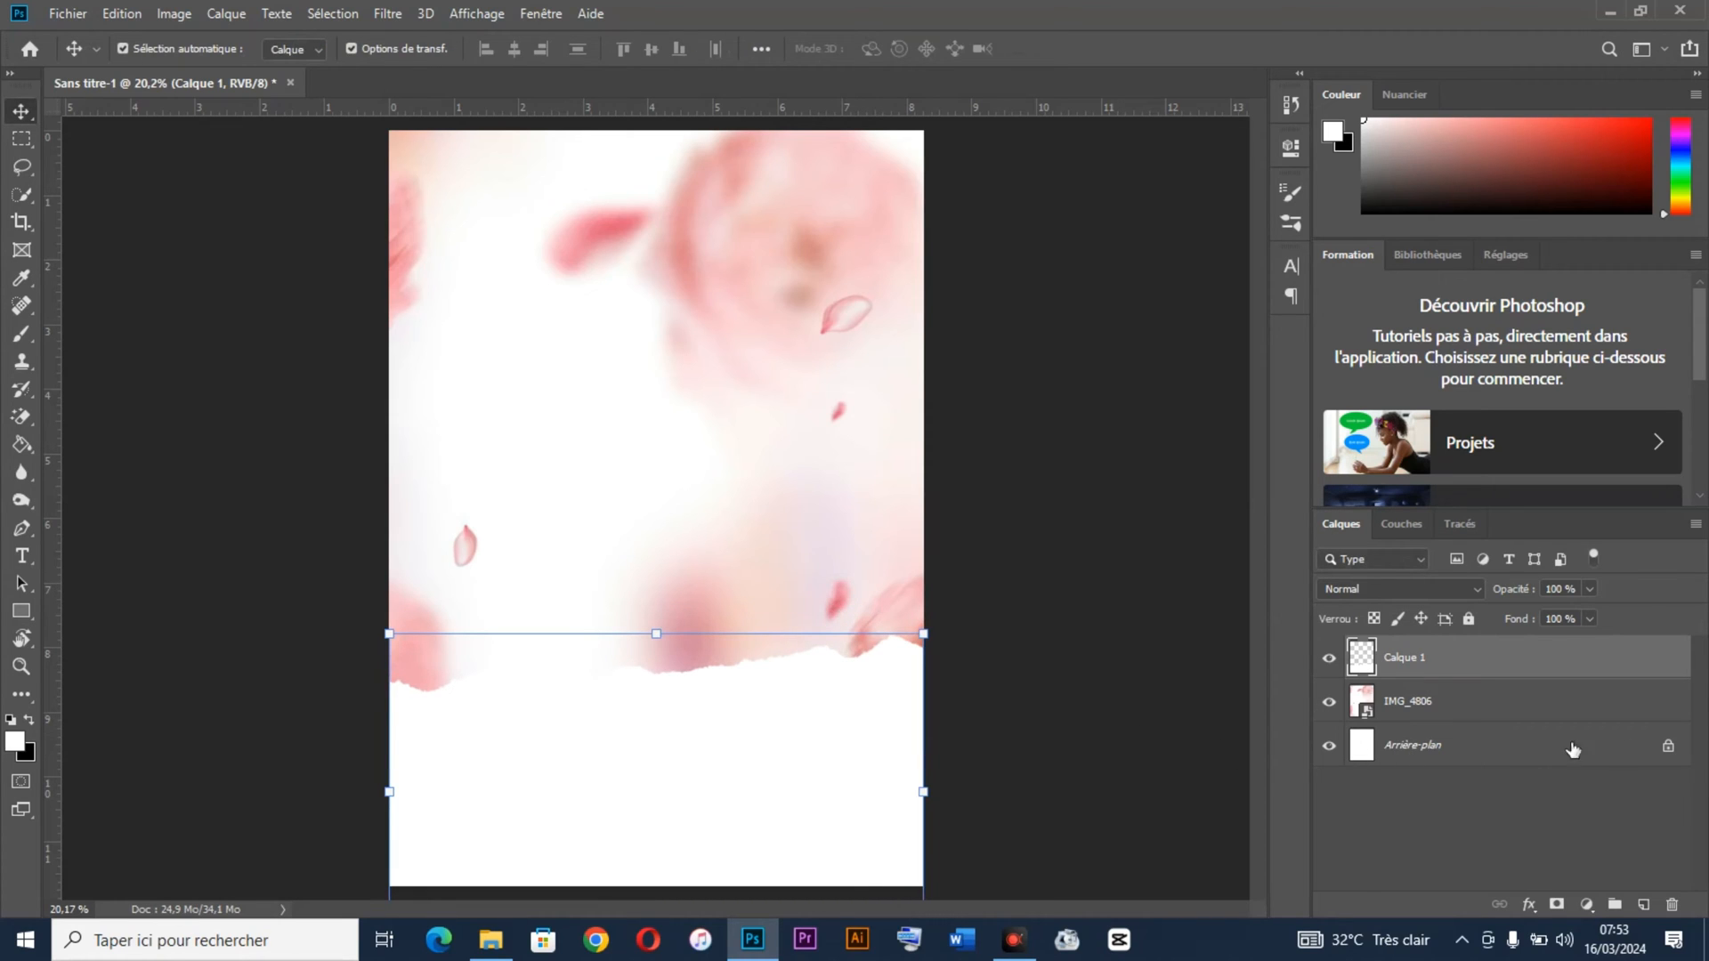
# Step: Give the torn band a 51% drop shadow at -90°, then drag in Portrait Christvie copie
pyautogui.click(1527, 905)
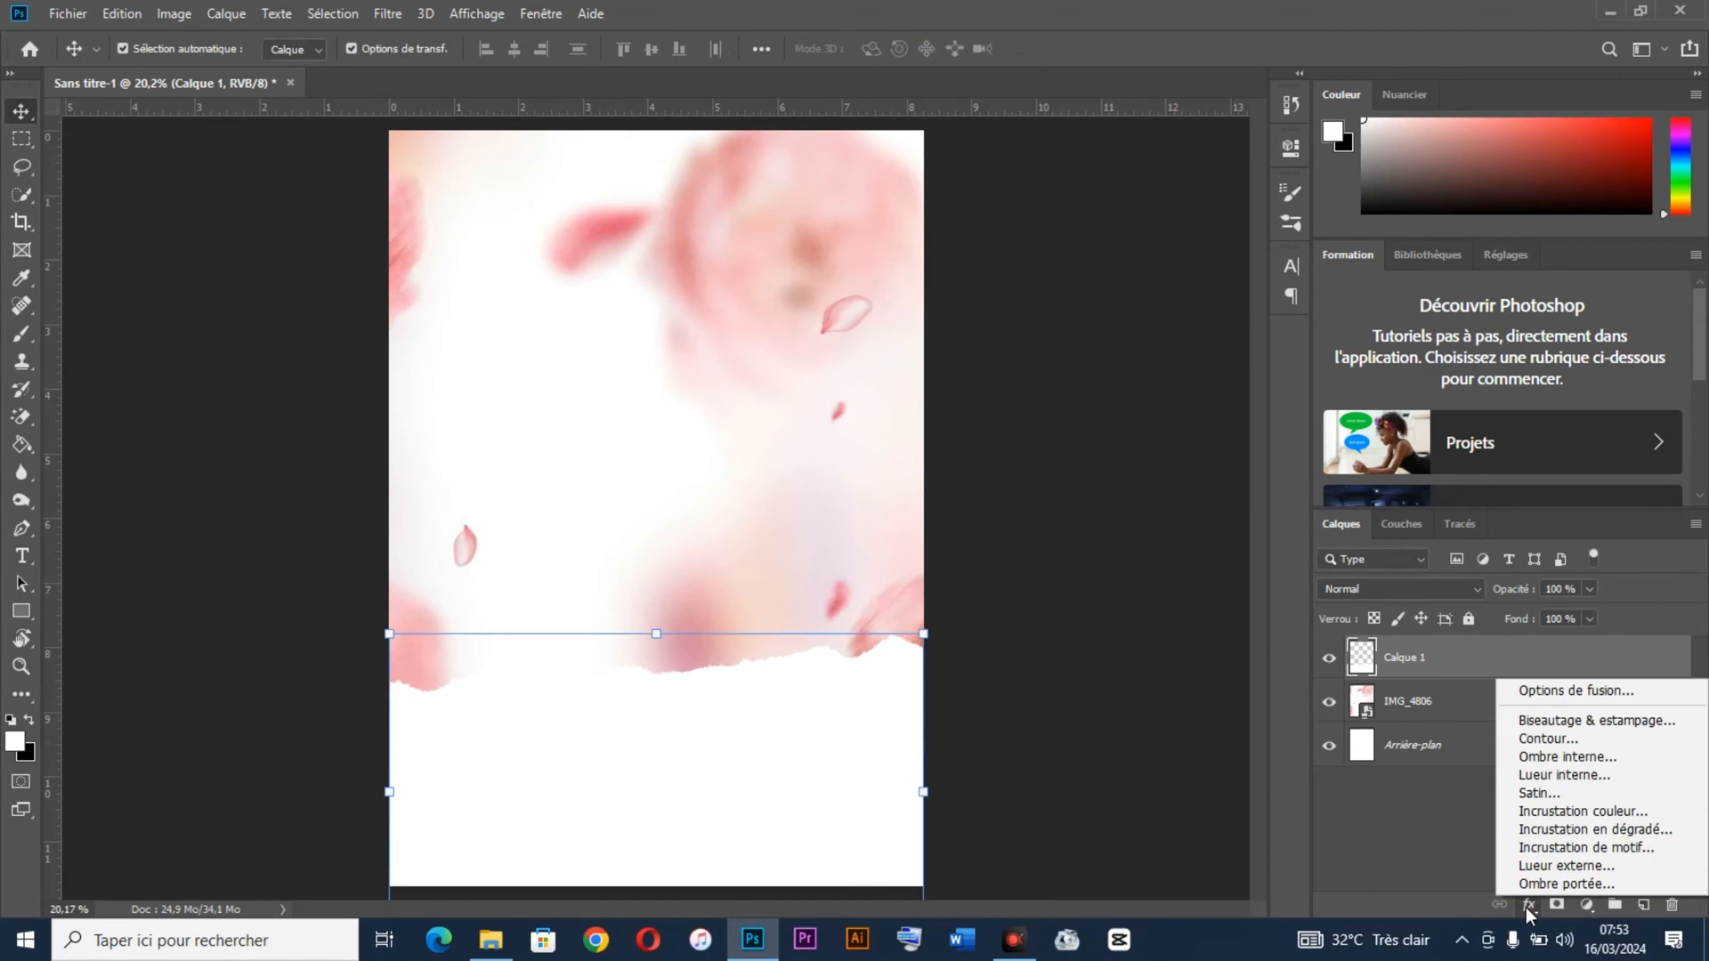
pyautogui.click(1549, 885)
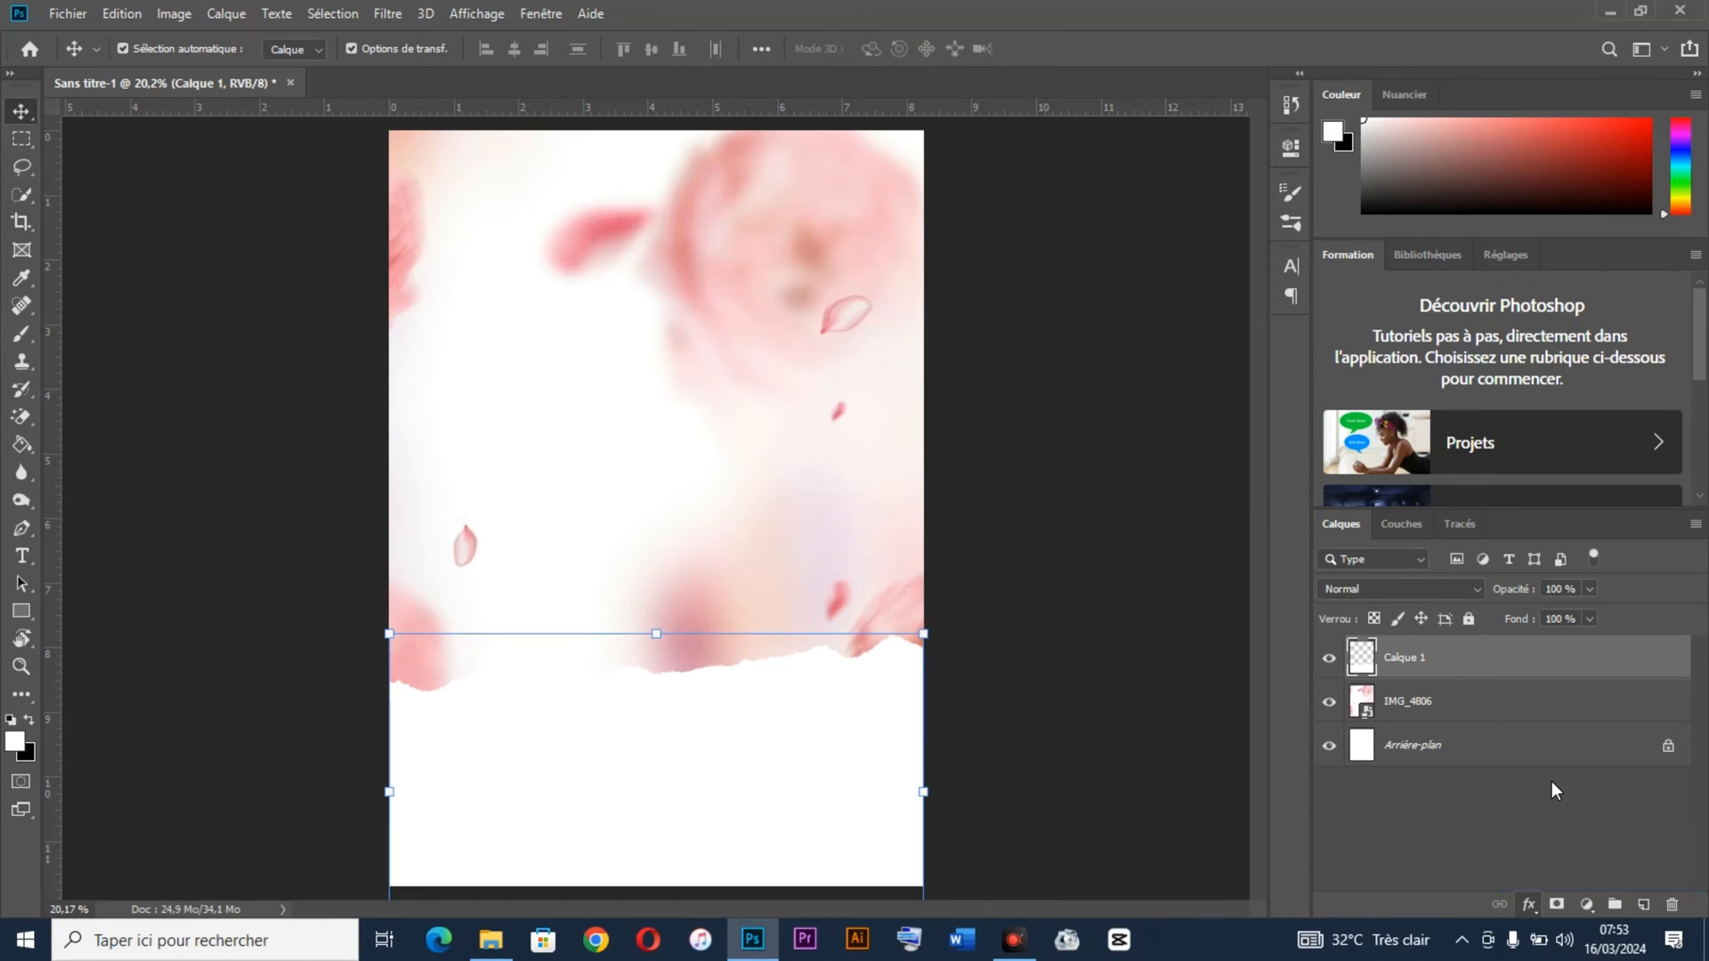
pyautogui.moveTo(991, 400); pyautogui.dragTo(1263, 203)
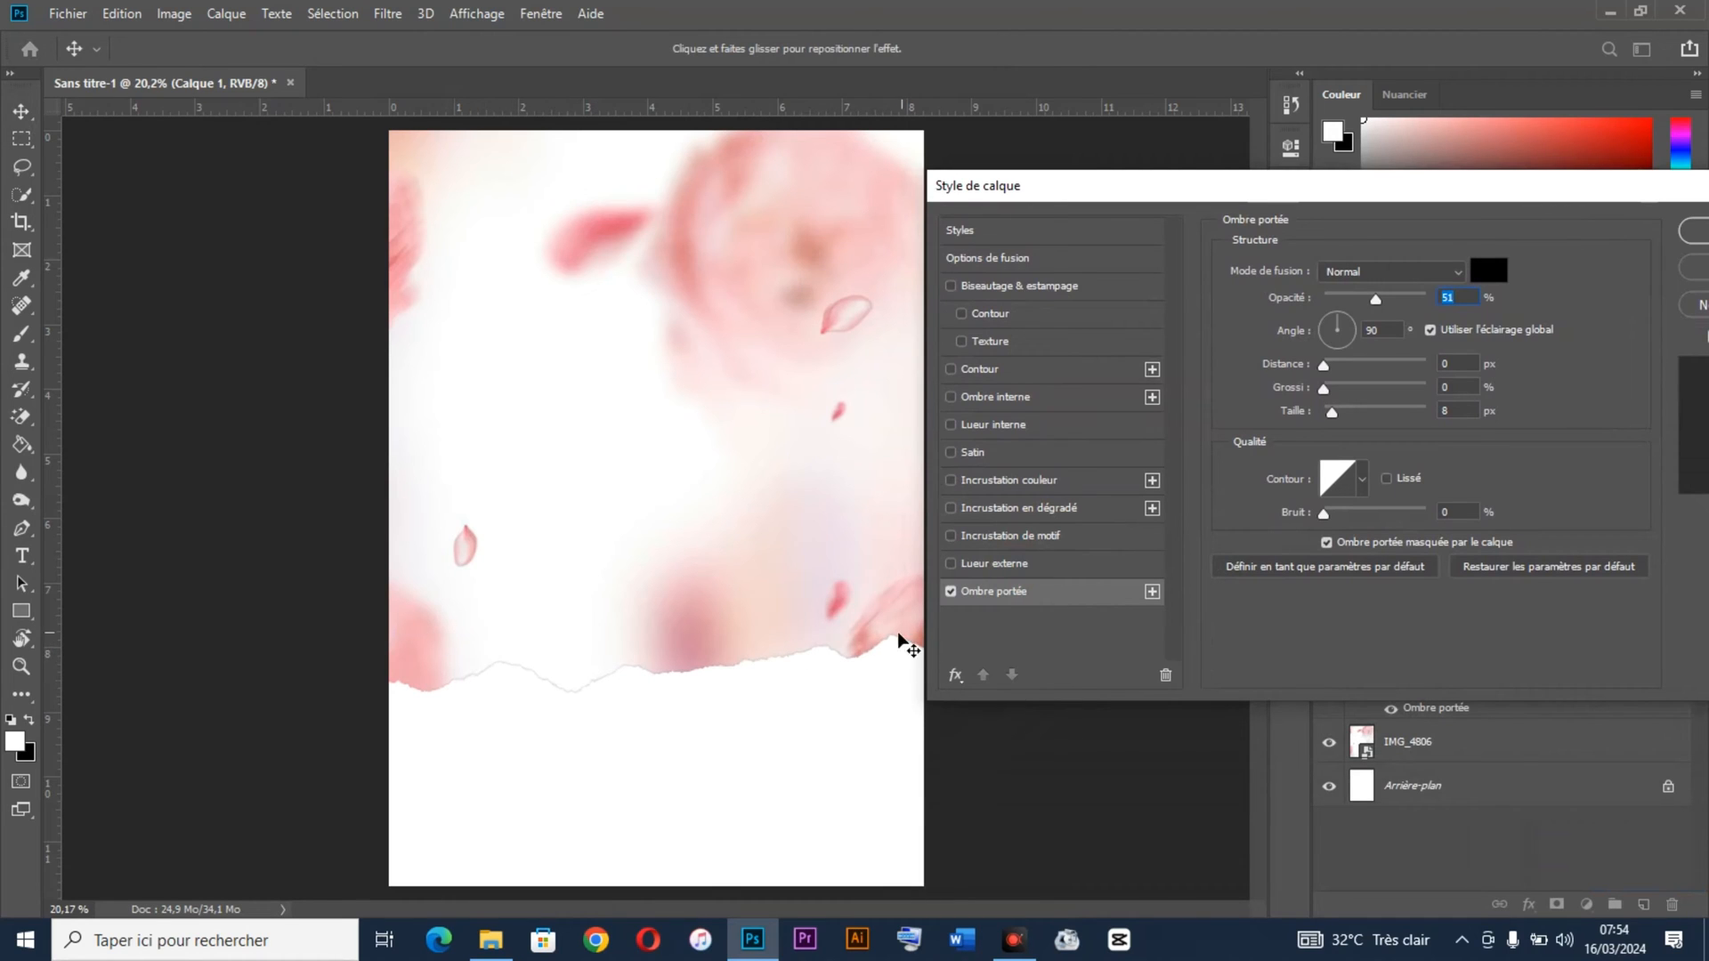
pyautogui.moveTo(694, 664); pyautogui.dragTo(769, 660)
pyautogui.click(1698, 238)
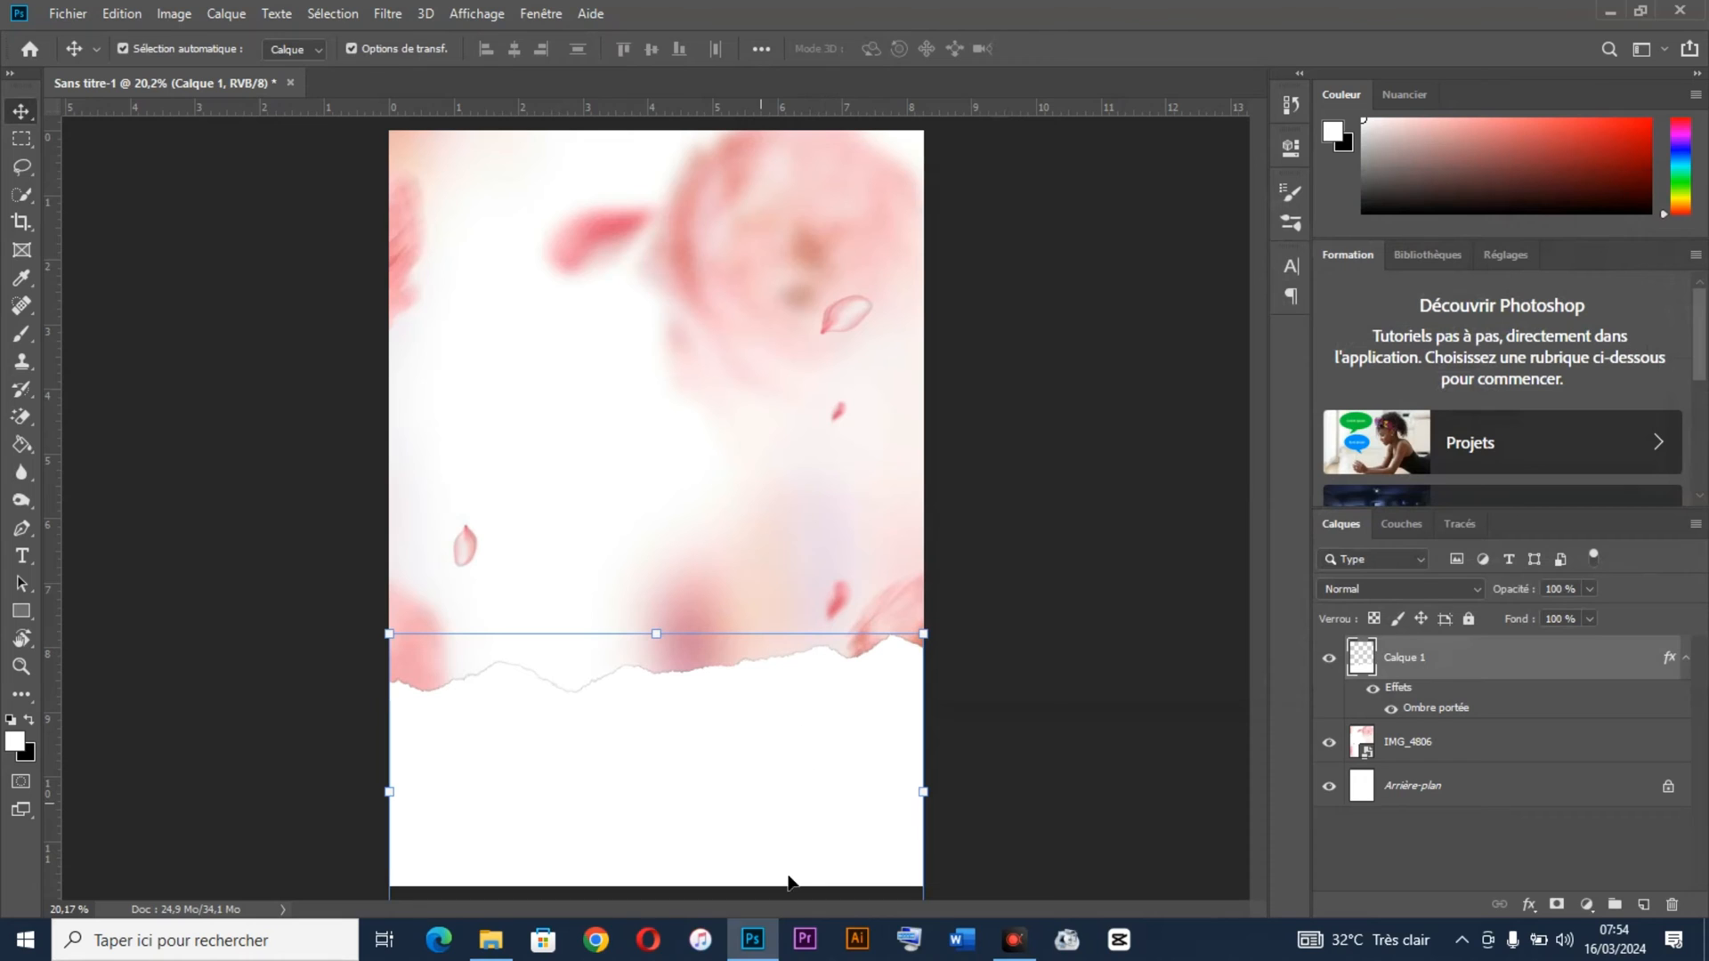
pyautogui.click(752, 939)
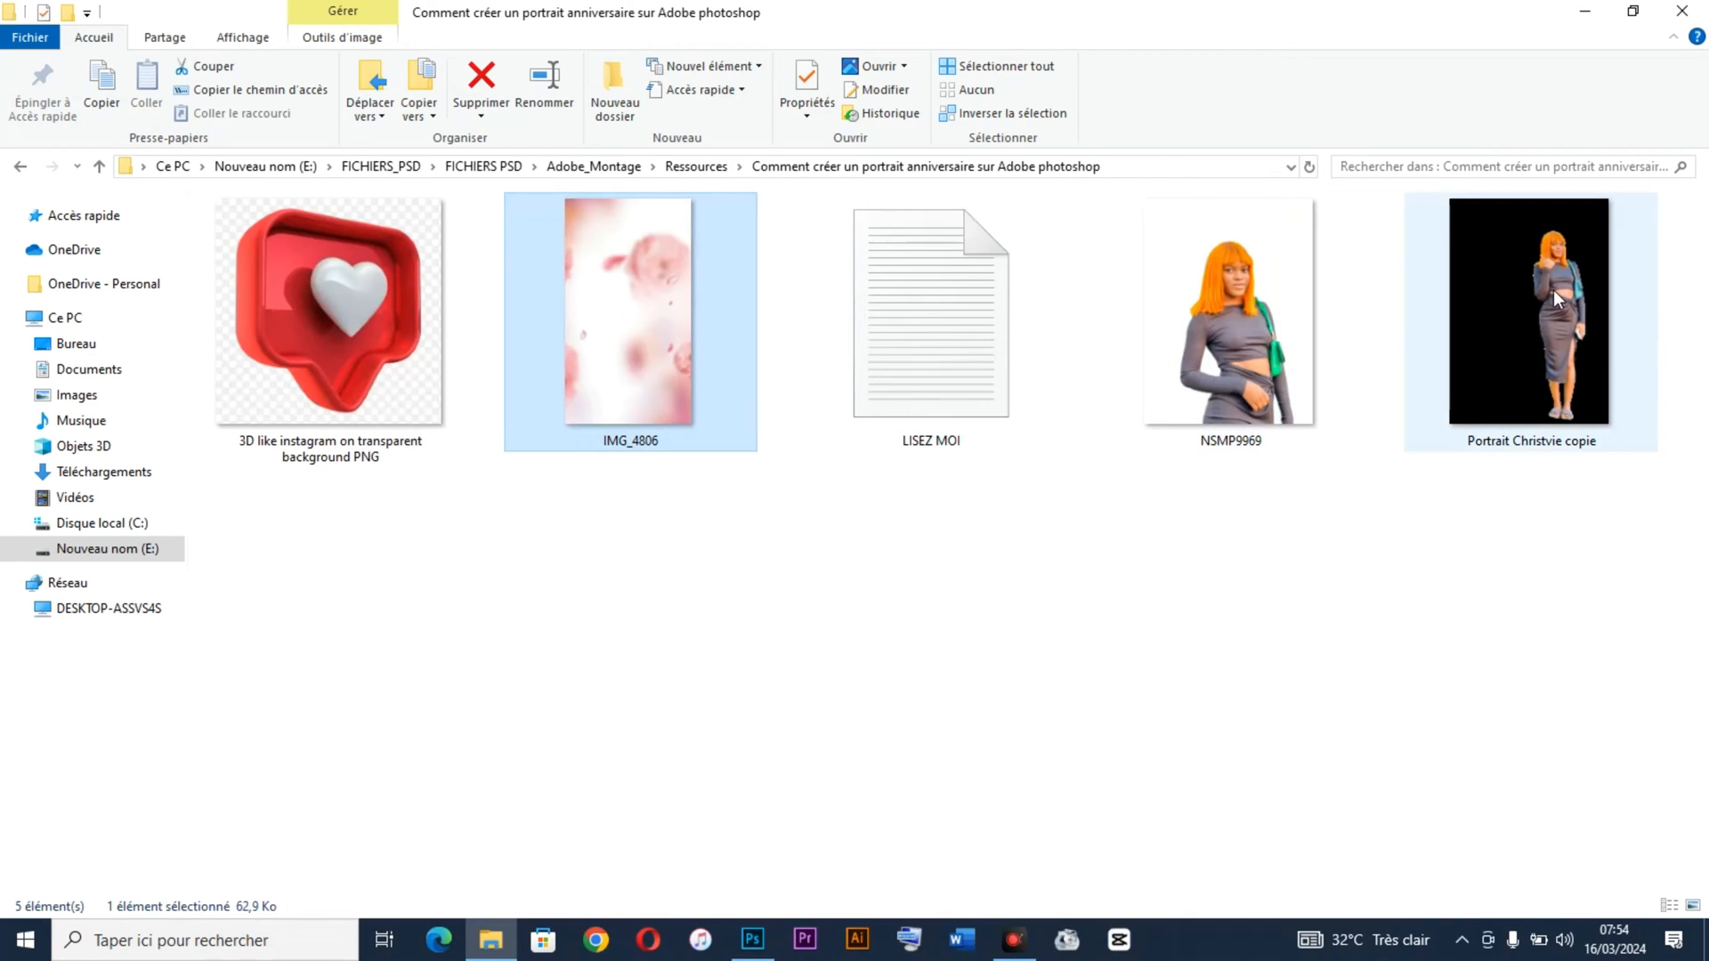
pyautogui.moveTo(1555, 299); pyautogui.dragTo(879, 574)
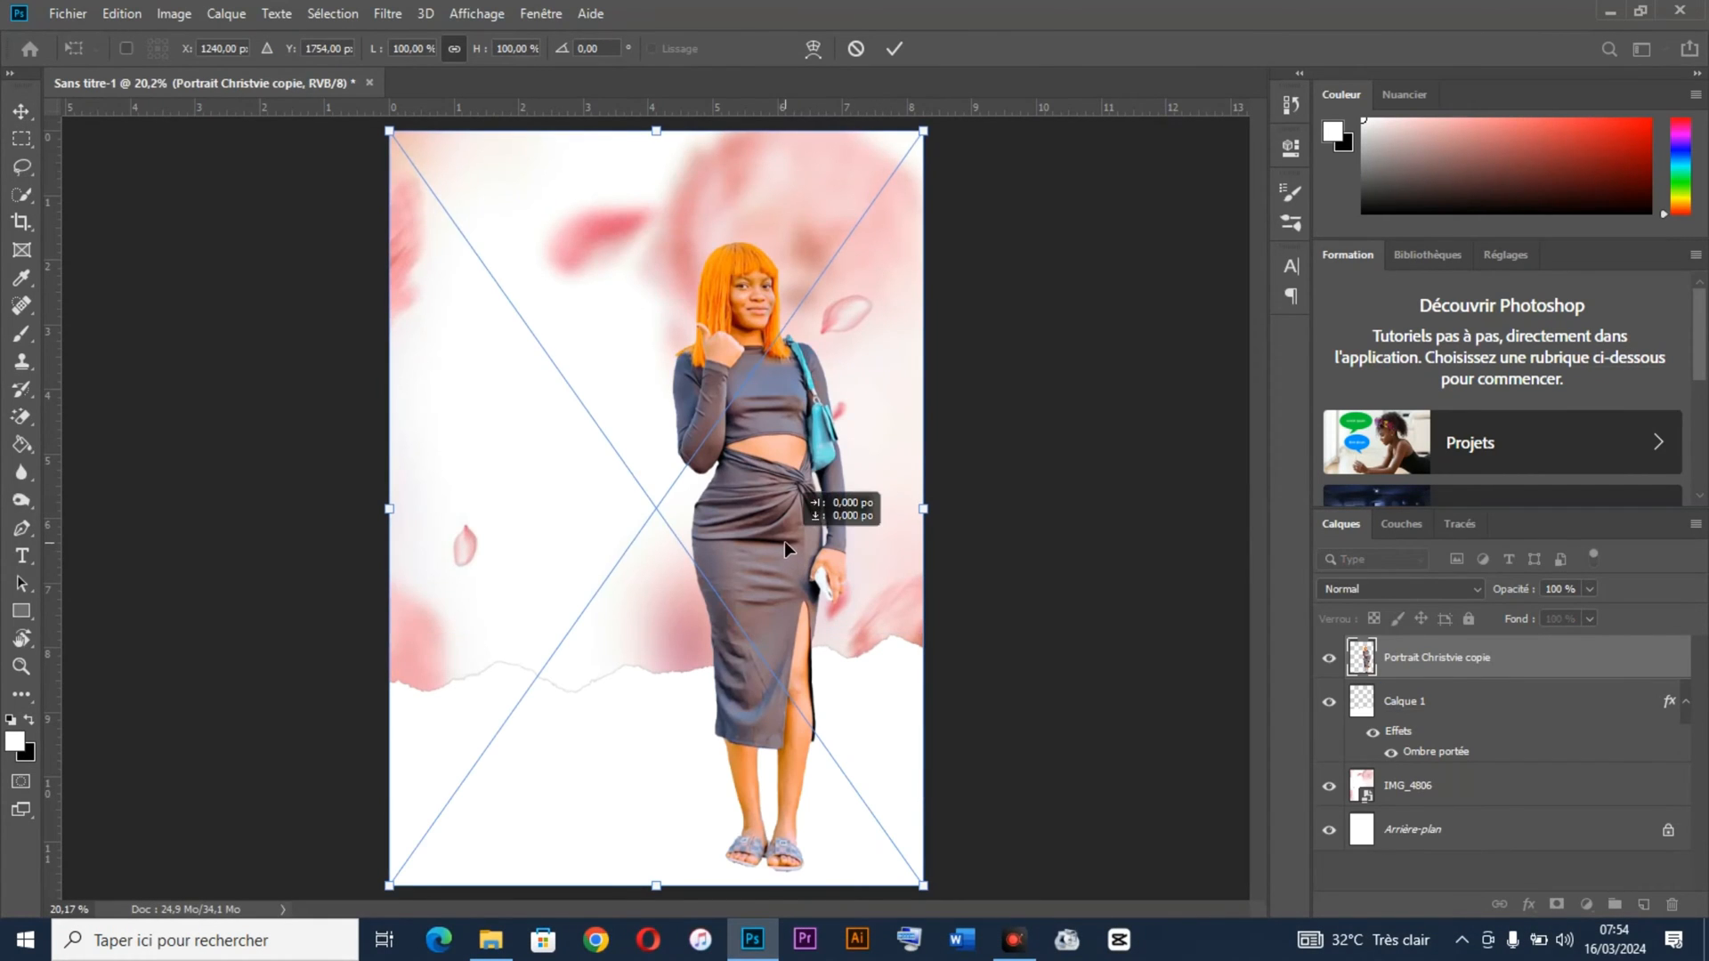
# Step: Scale the Portrait Christvie copie cutout to 96.21% and position it on the right
pyautogui.moveTo(923, 509); pyautogui.dragTo(902, 509)
pyautogui.moveTo(703, 524); pyautogui.dragTo(745, 521)
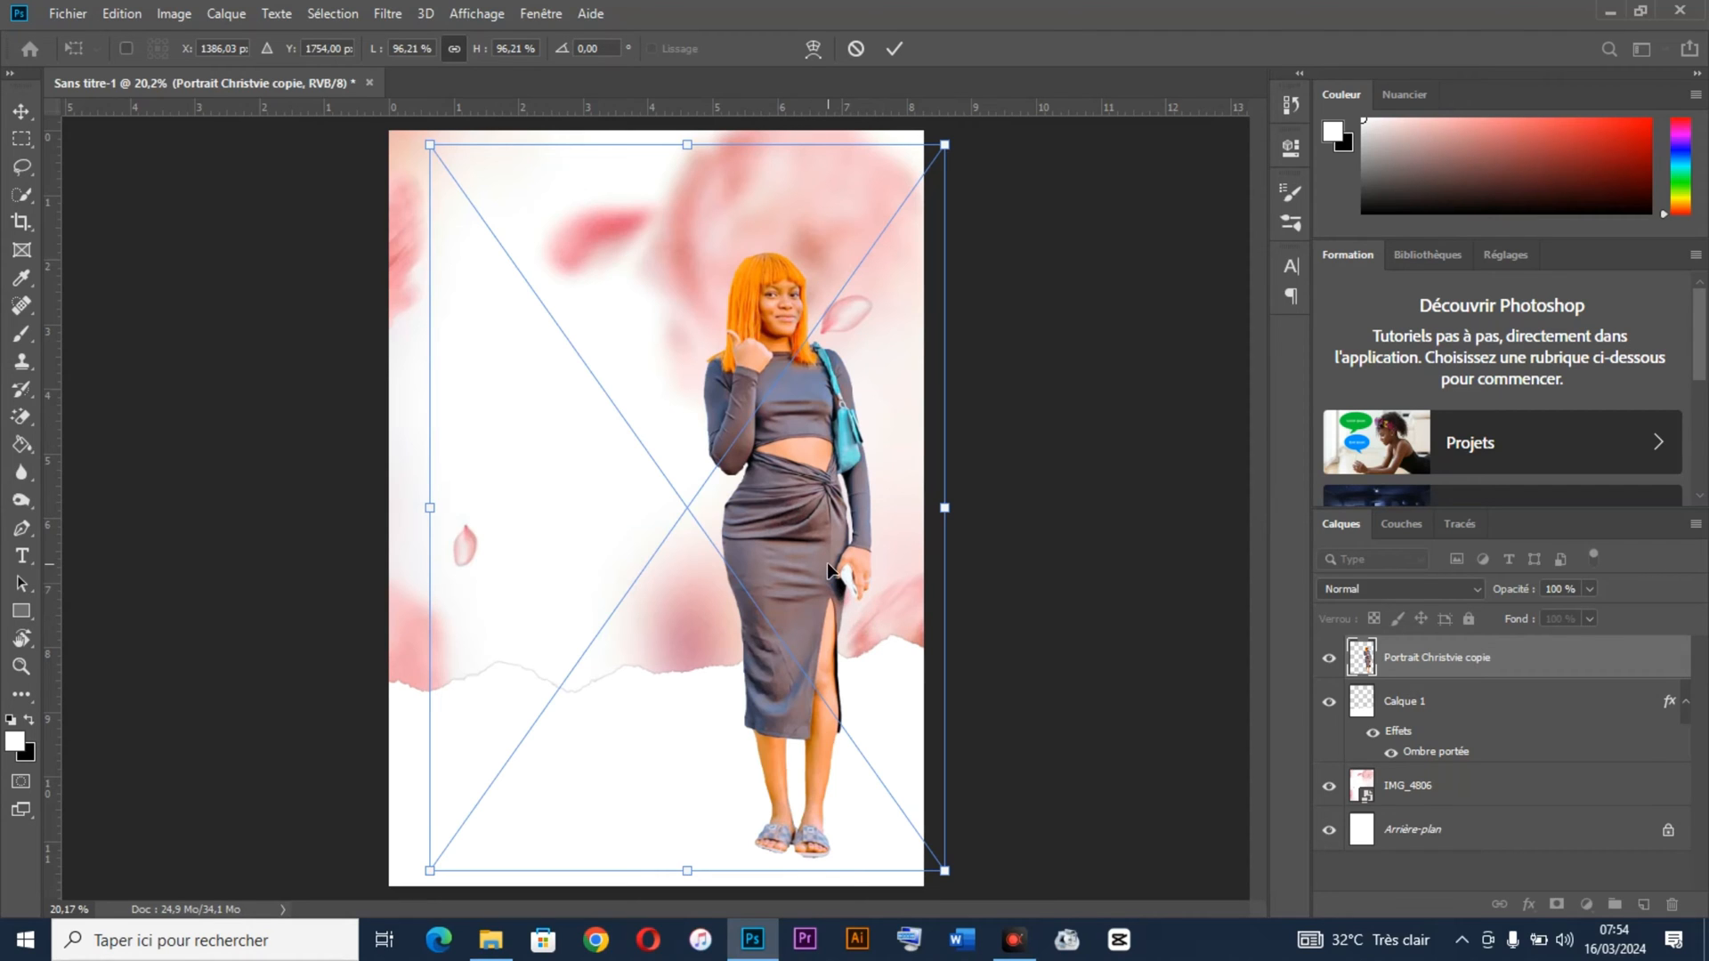
pyautogui.moveTo(828, 569); pyautogui.dragTo(822, 567)
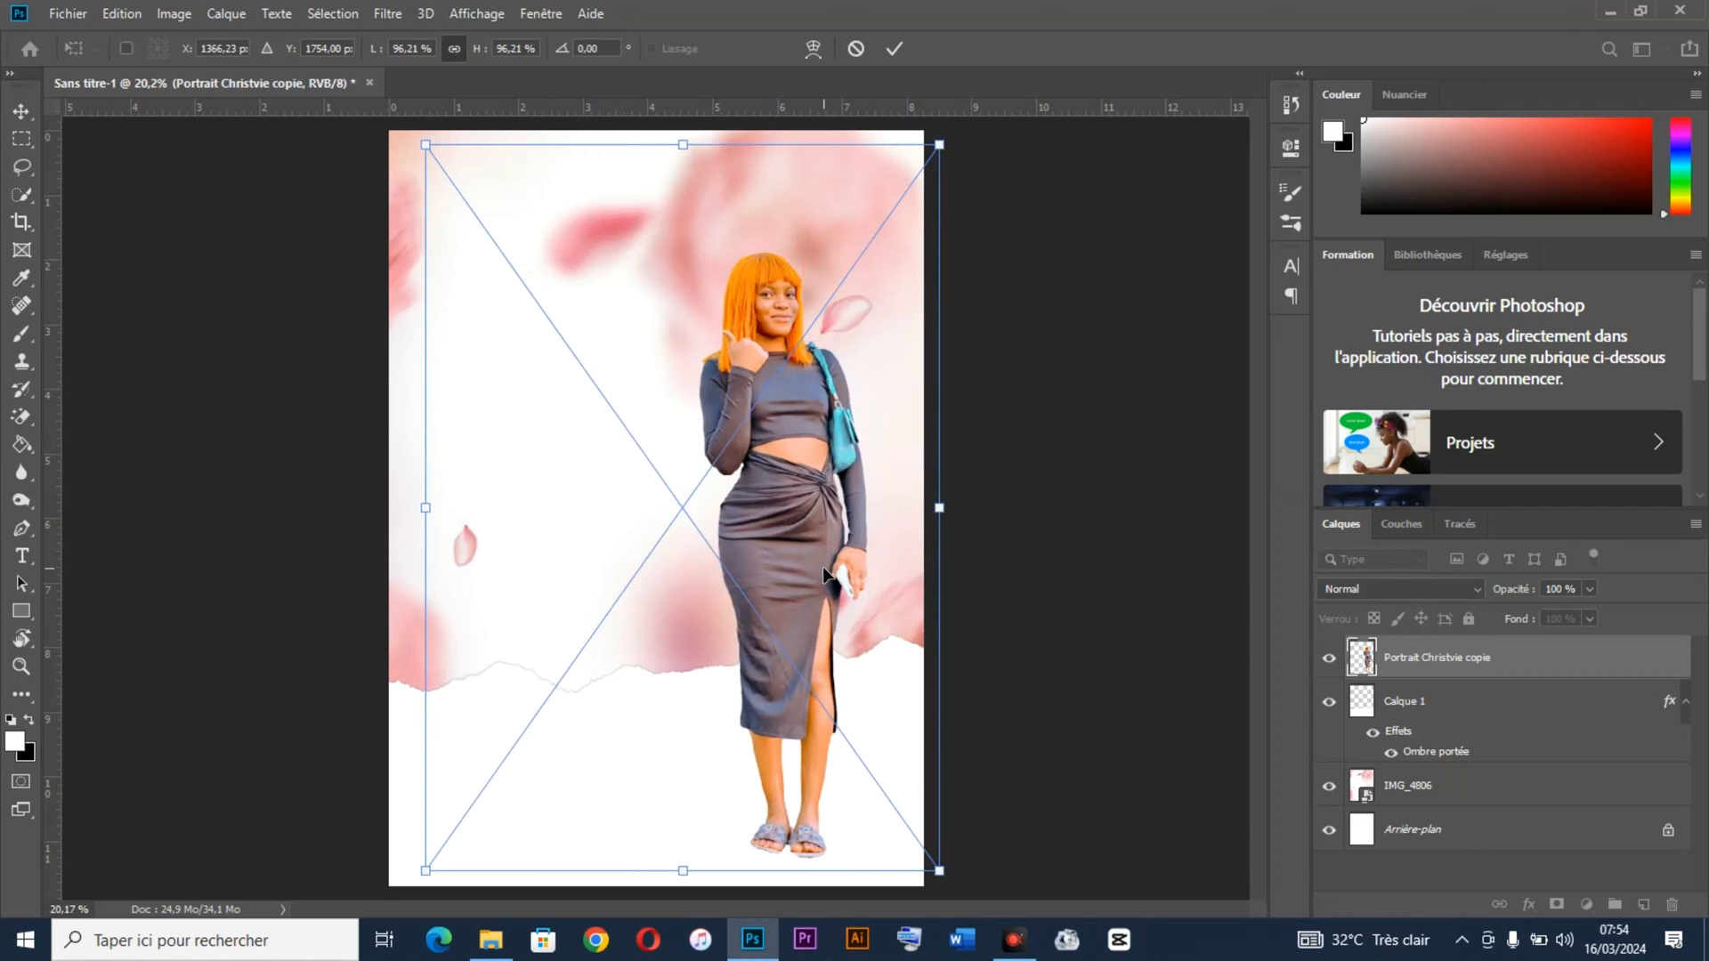
pyautogui.press('Return')
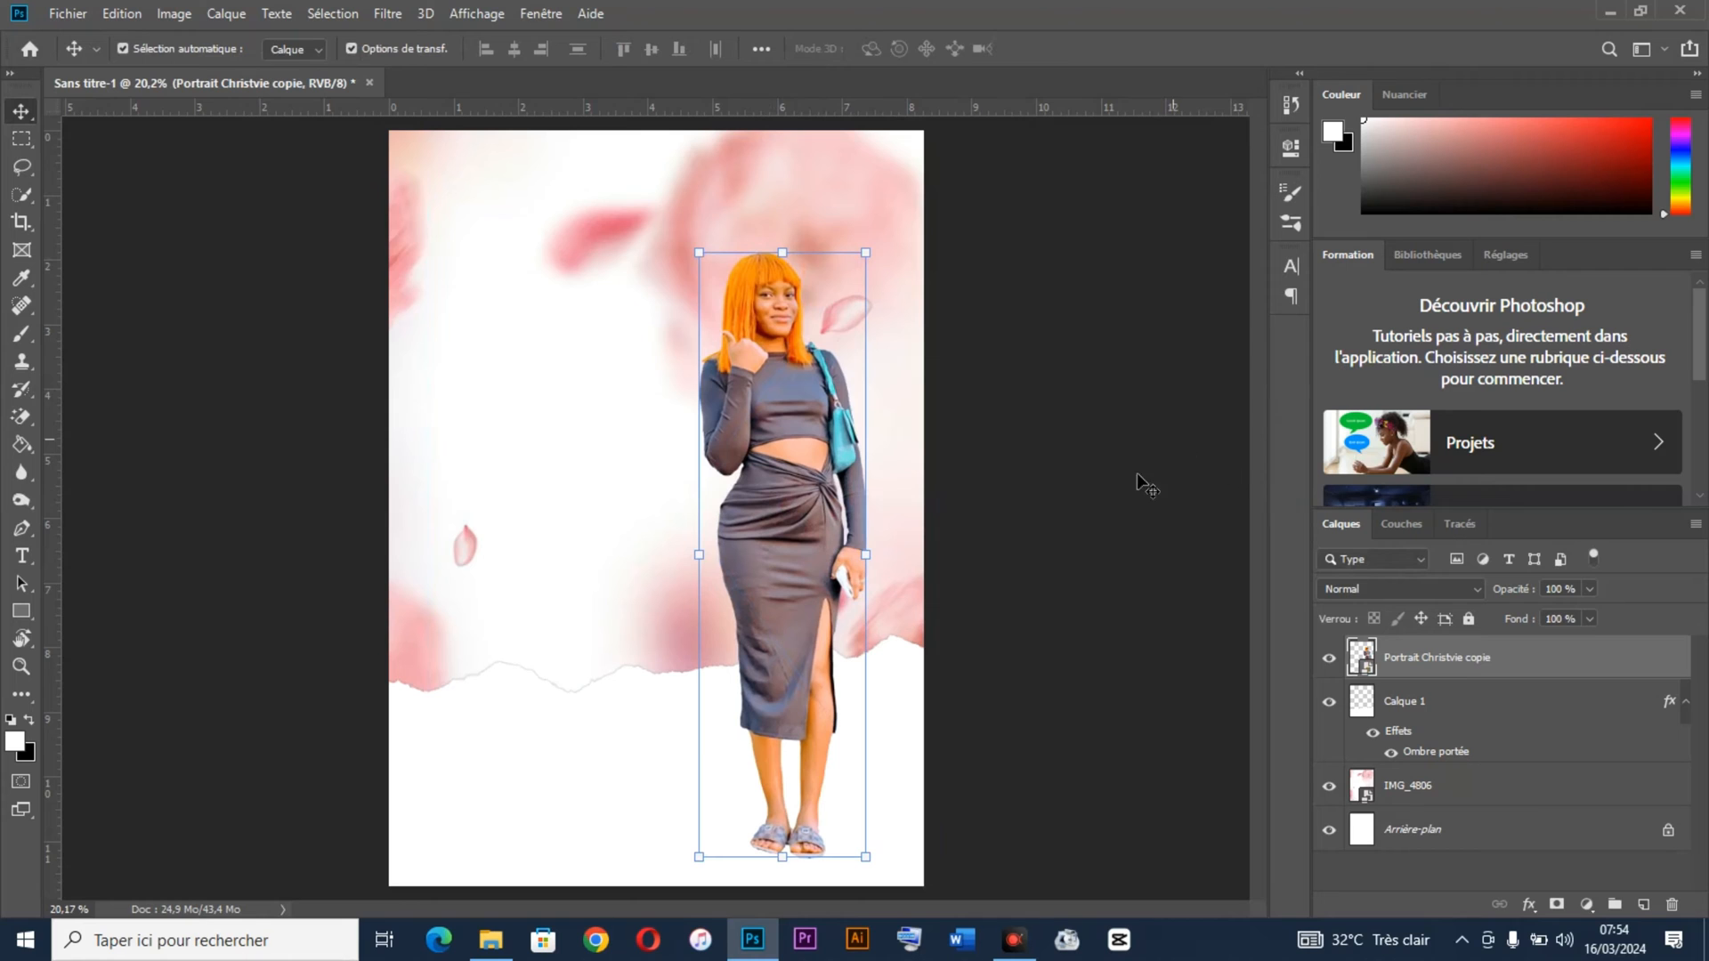
# Step: Bring the NSMP9969 close-up photo from File Explorer into the poster
pyautogui.click(1609, 12)
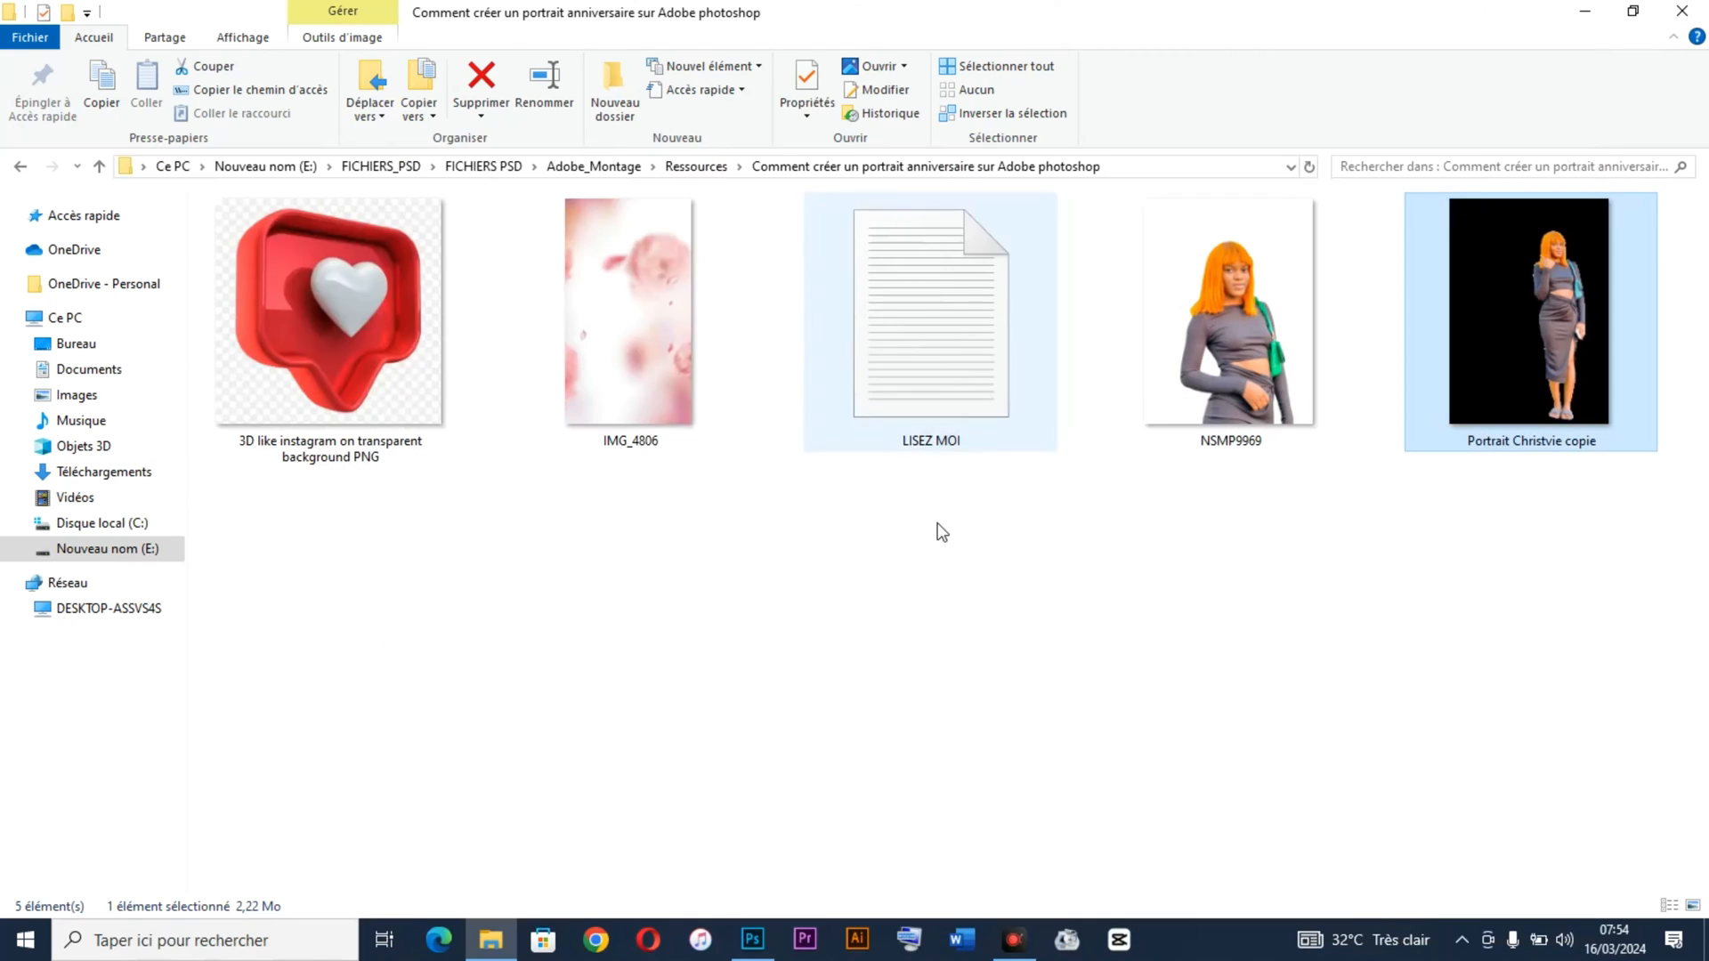
pyautogui.click(1233, 355)
pyautogui.moveTo(1233, 355); pyautogui.dragTo(630, 371)
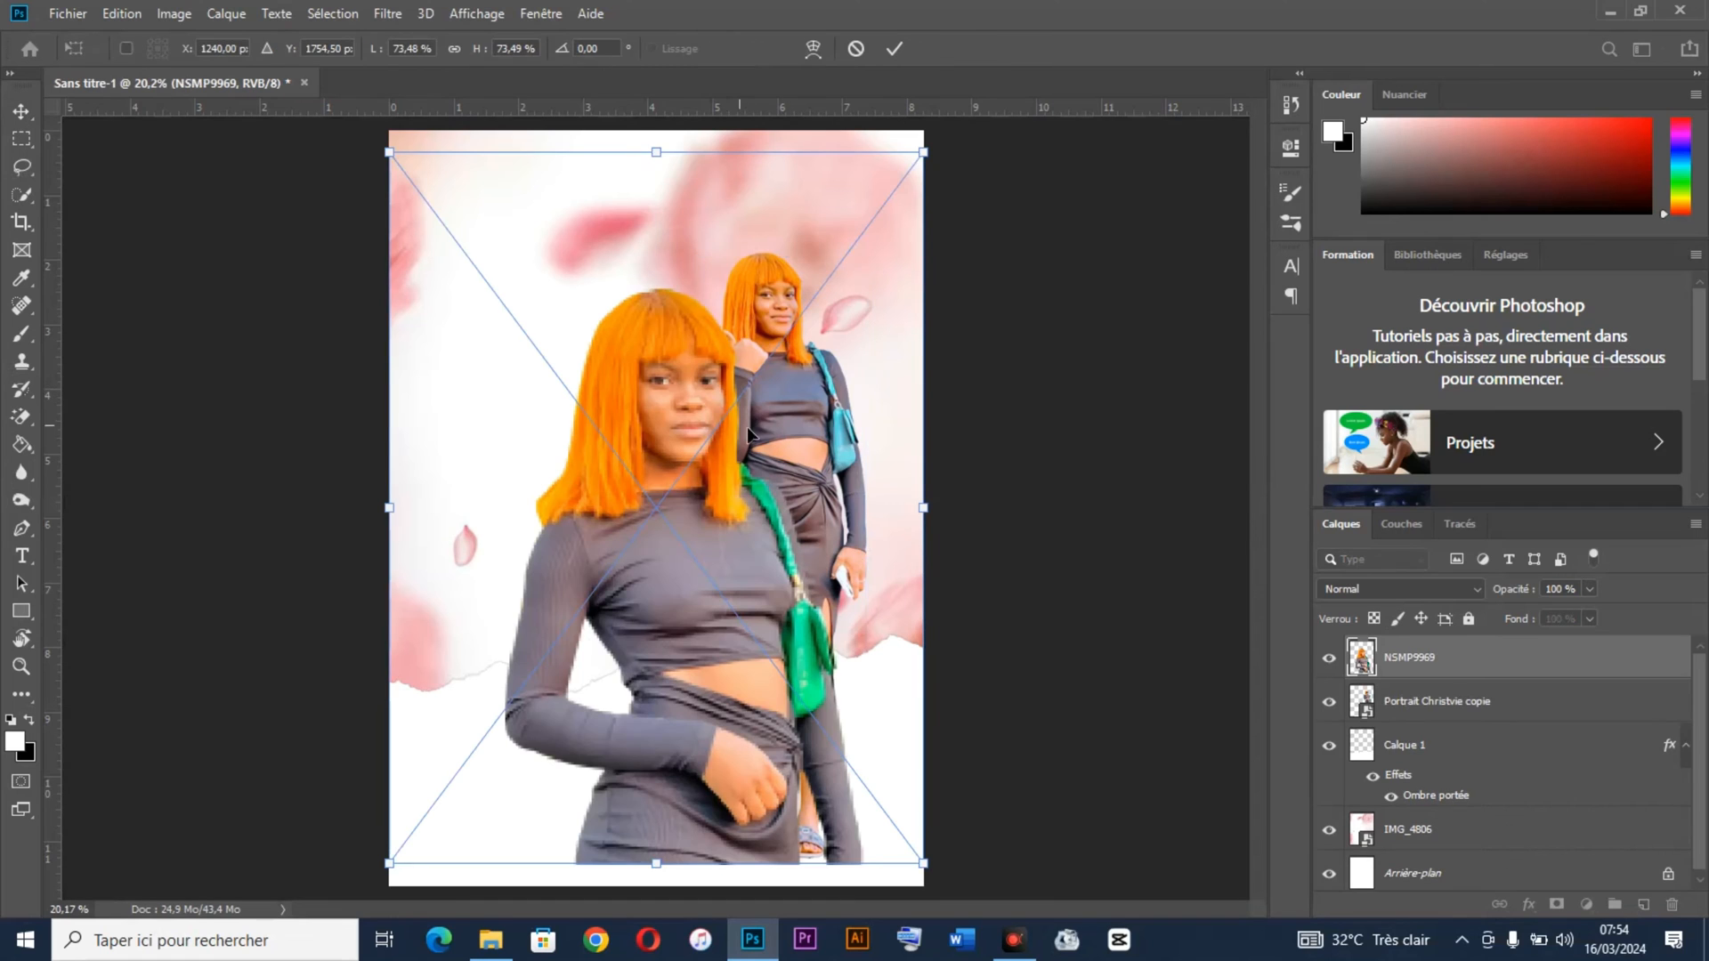
# Step: Place the NSMP9969 photo at the upper left and move its layer beneath the torn band
pyautogui.moveTo(692, 521); pyautogui.dragTo(606, 377)
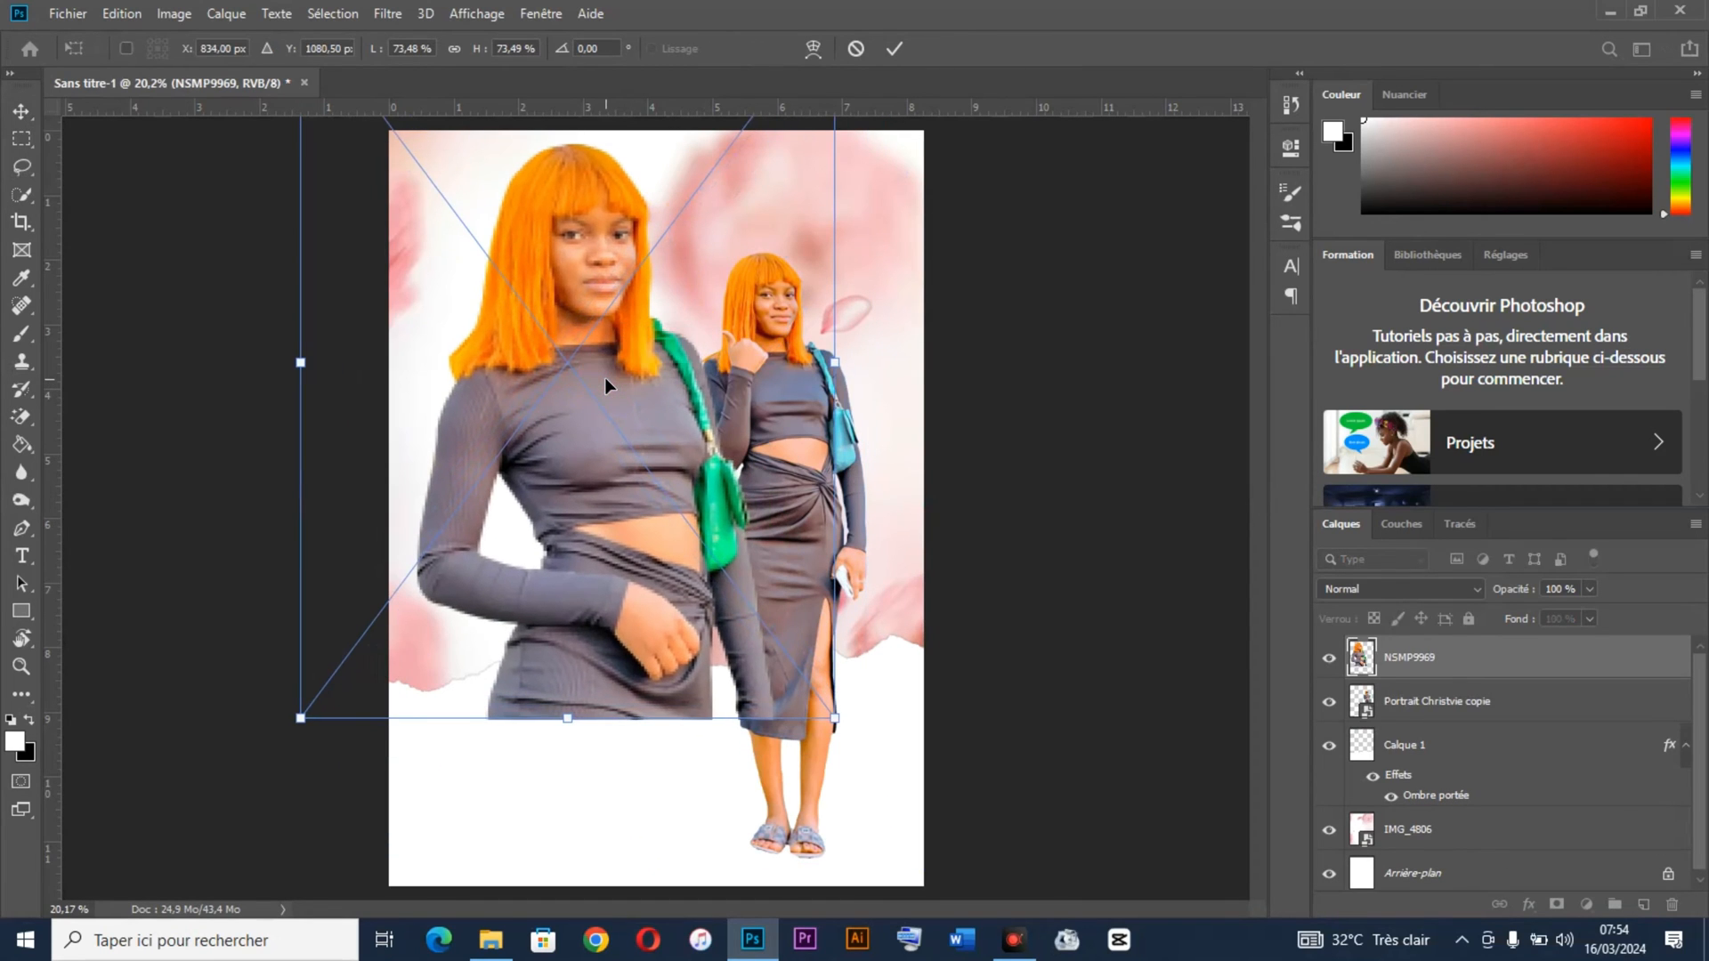
pyautogui.press('Return')
pyautogui.moveTo(1501, 660); pyautogui.dragTo(1526, 805)
pyautogui.moveTo(569, 423); pyautogui.dragTo(569, 466)
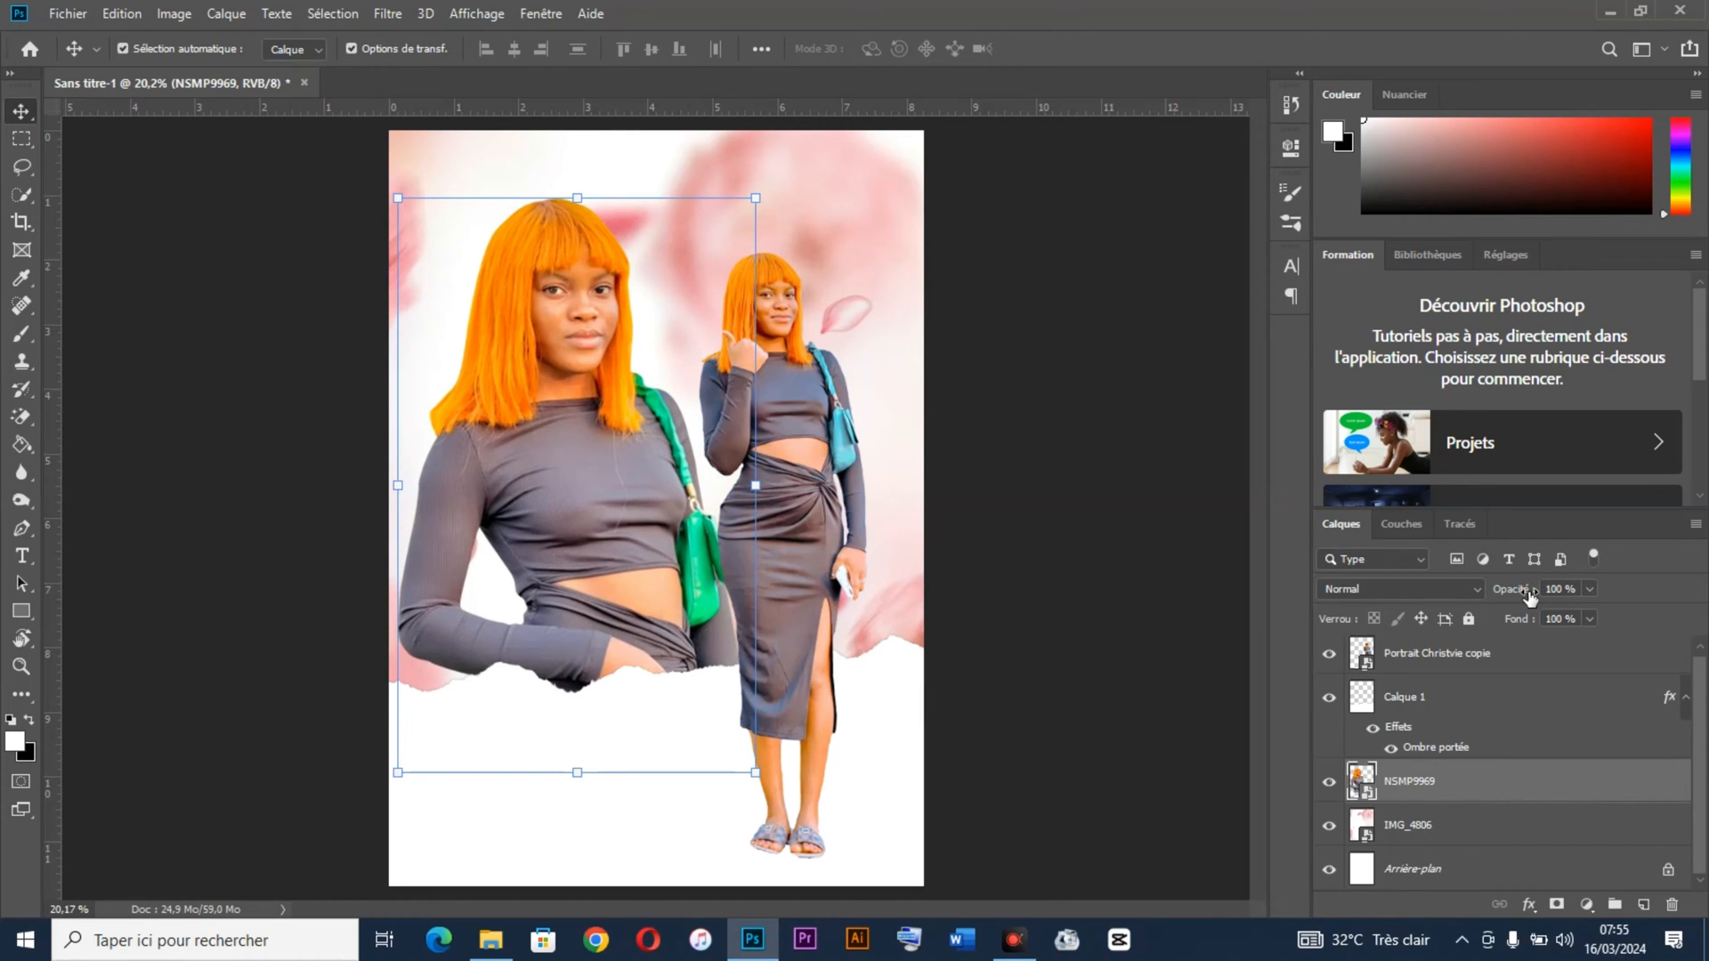
# Step: Fade the NSMP9969 portrait to 30% opacity and nudge it slightly upward
pyautogui.press('5')
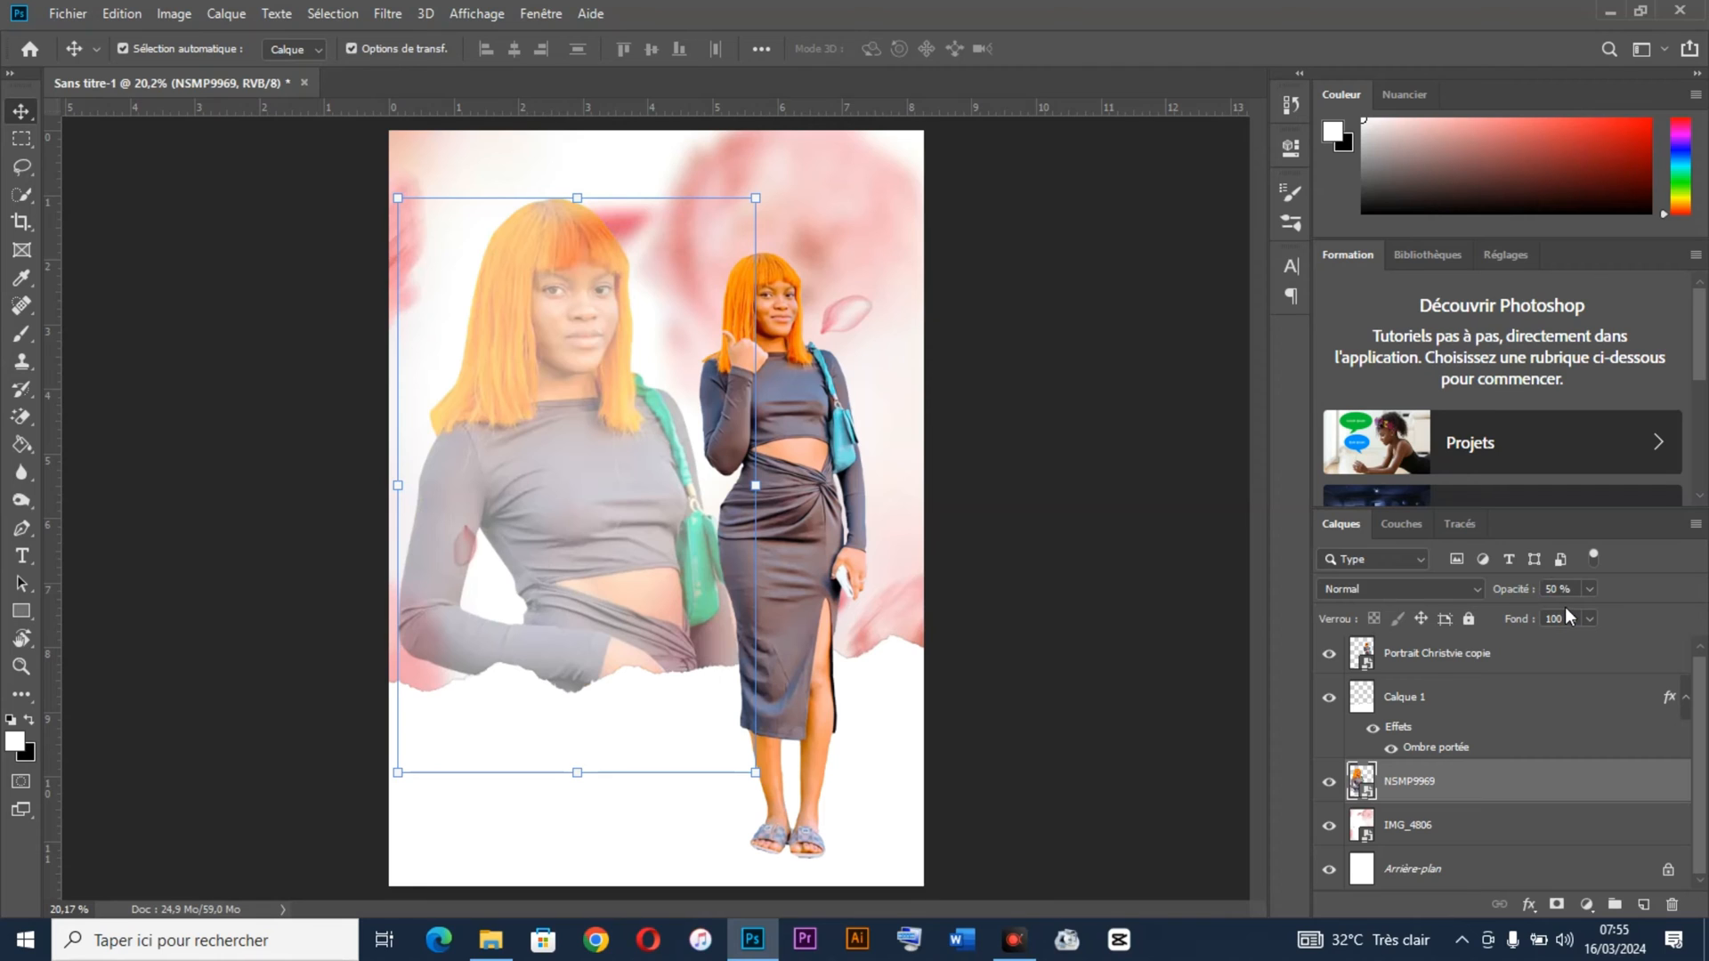
pyautogui.press('3')
pyautogui.moveTo(584, 464); pyautogui.dragTo(582, 440)
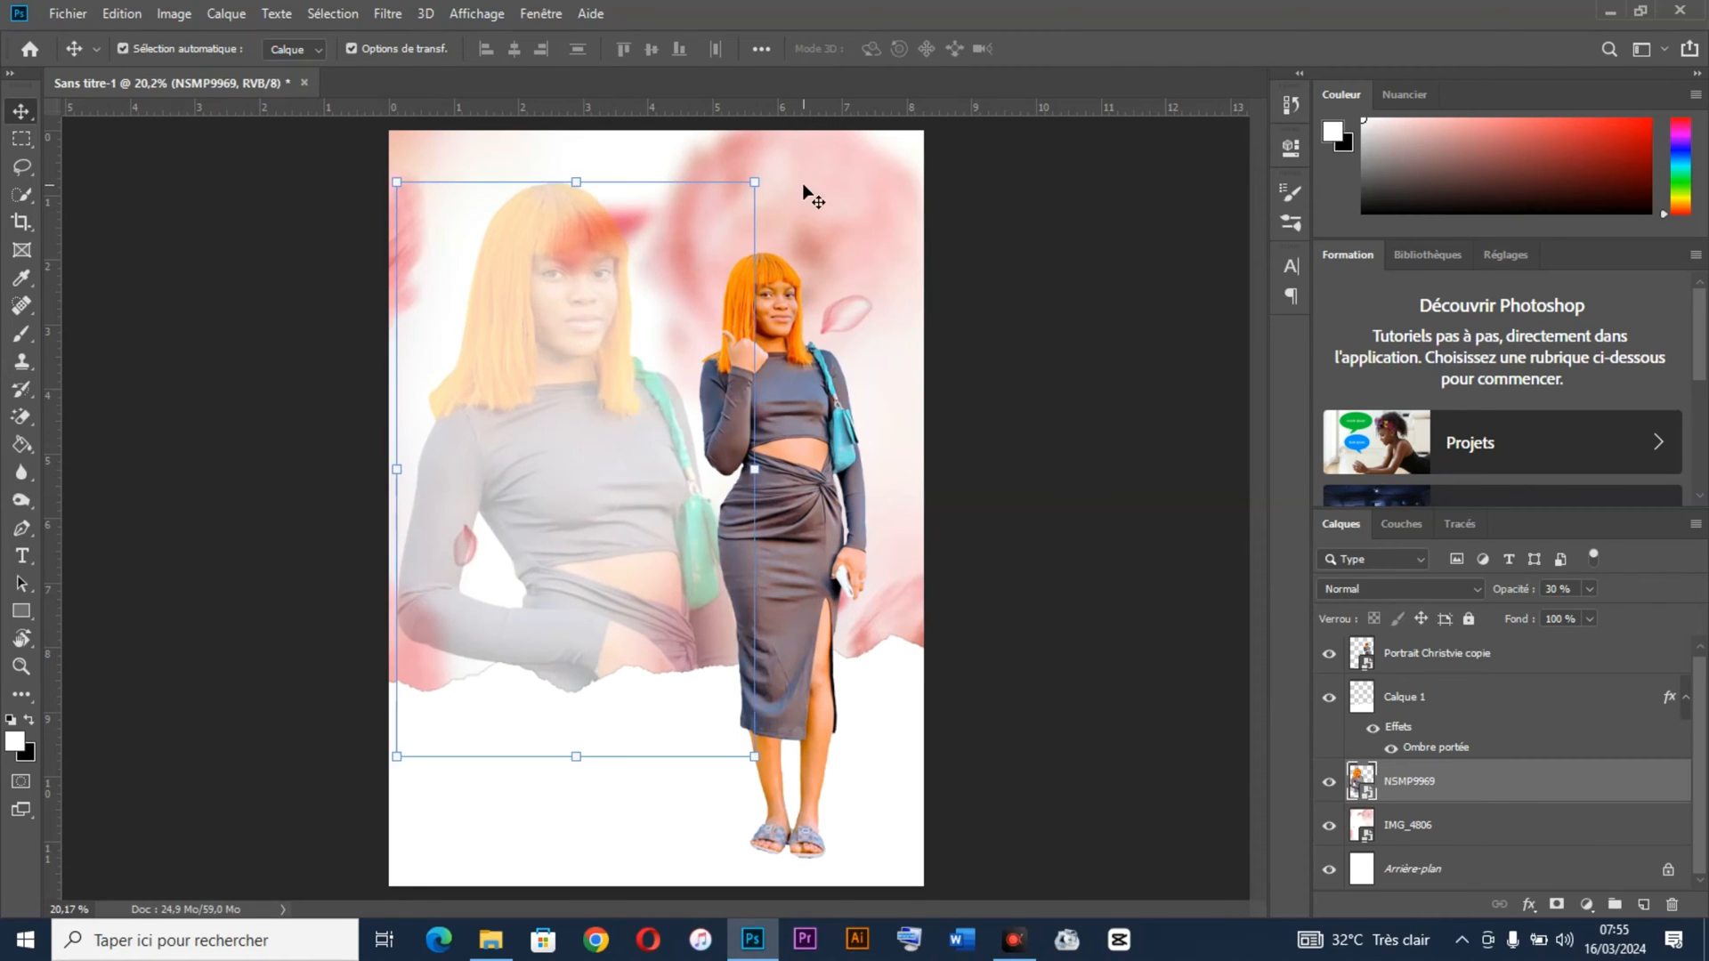
pyautogui.click(770, 179)
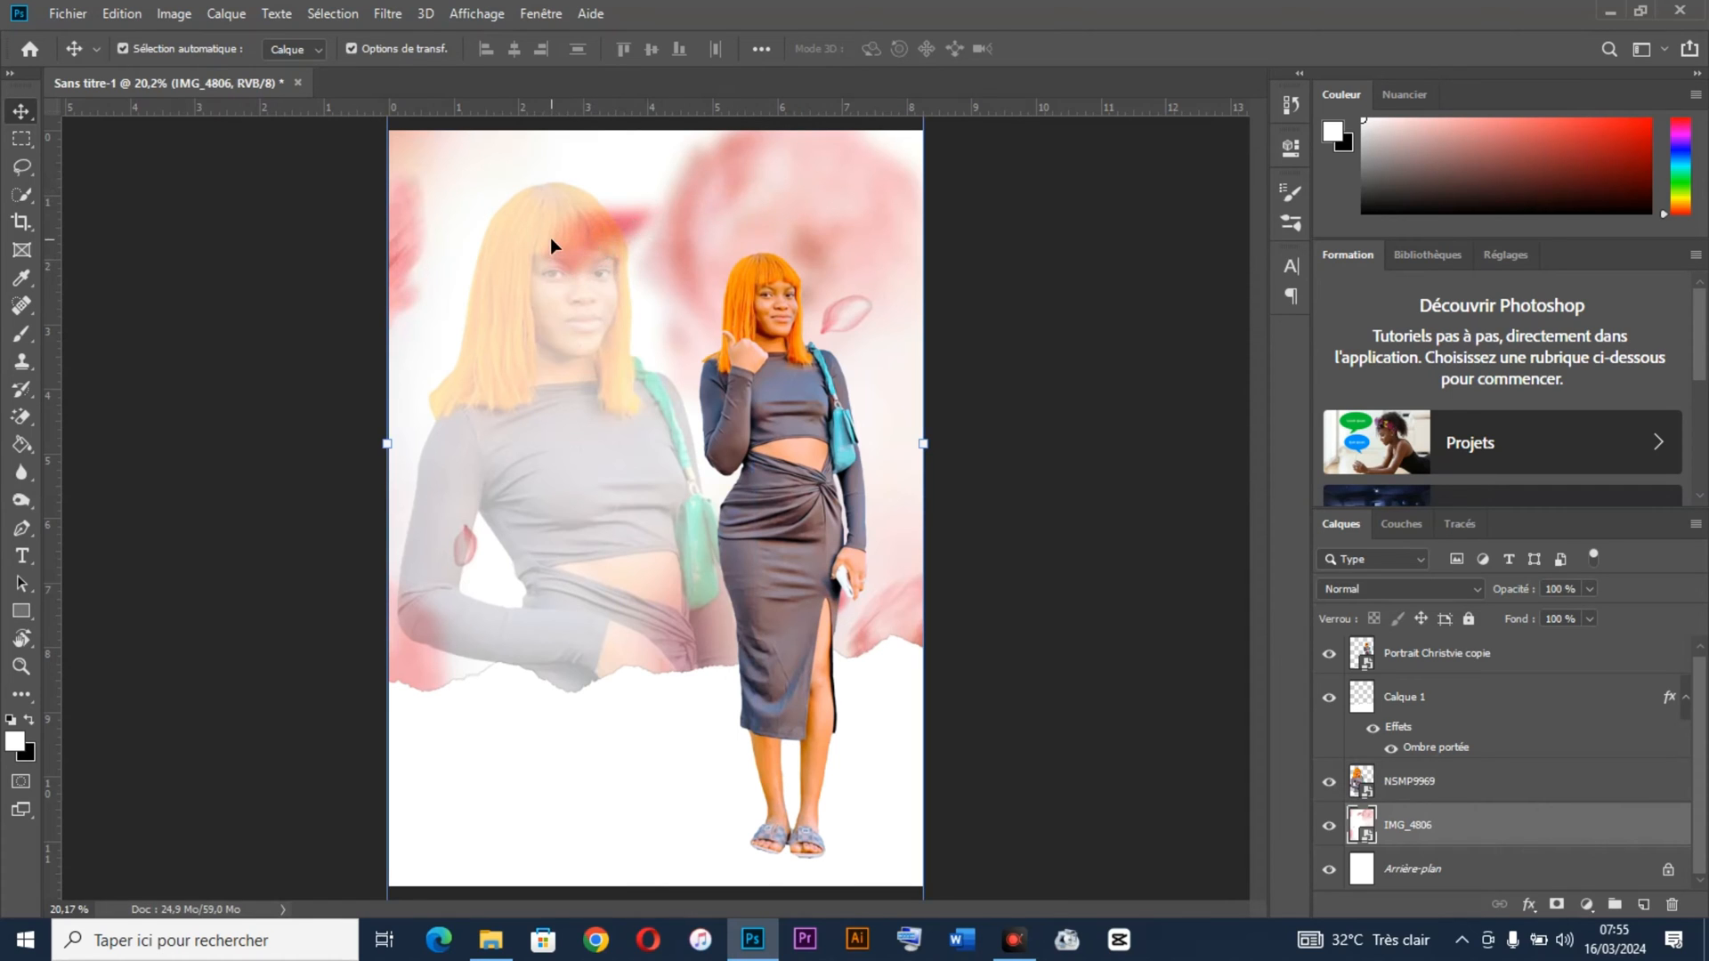
# Step: Rasterize the IMG_4806 layer and choose the plain Eraser
pyautogui.rightClick(1507, 819)
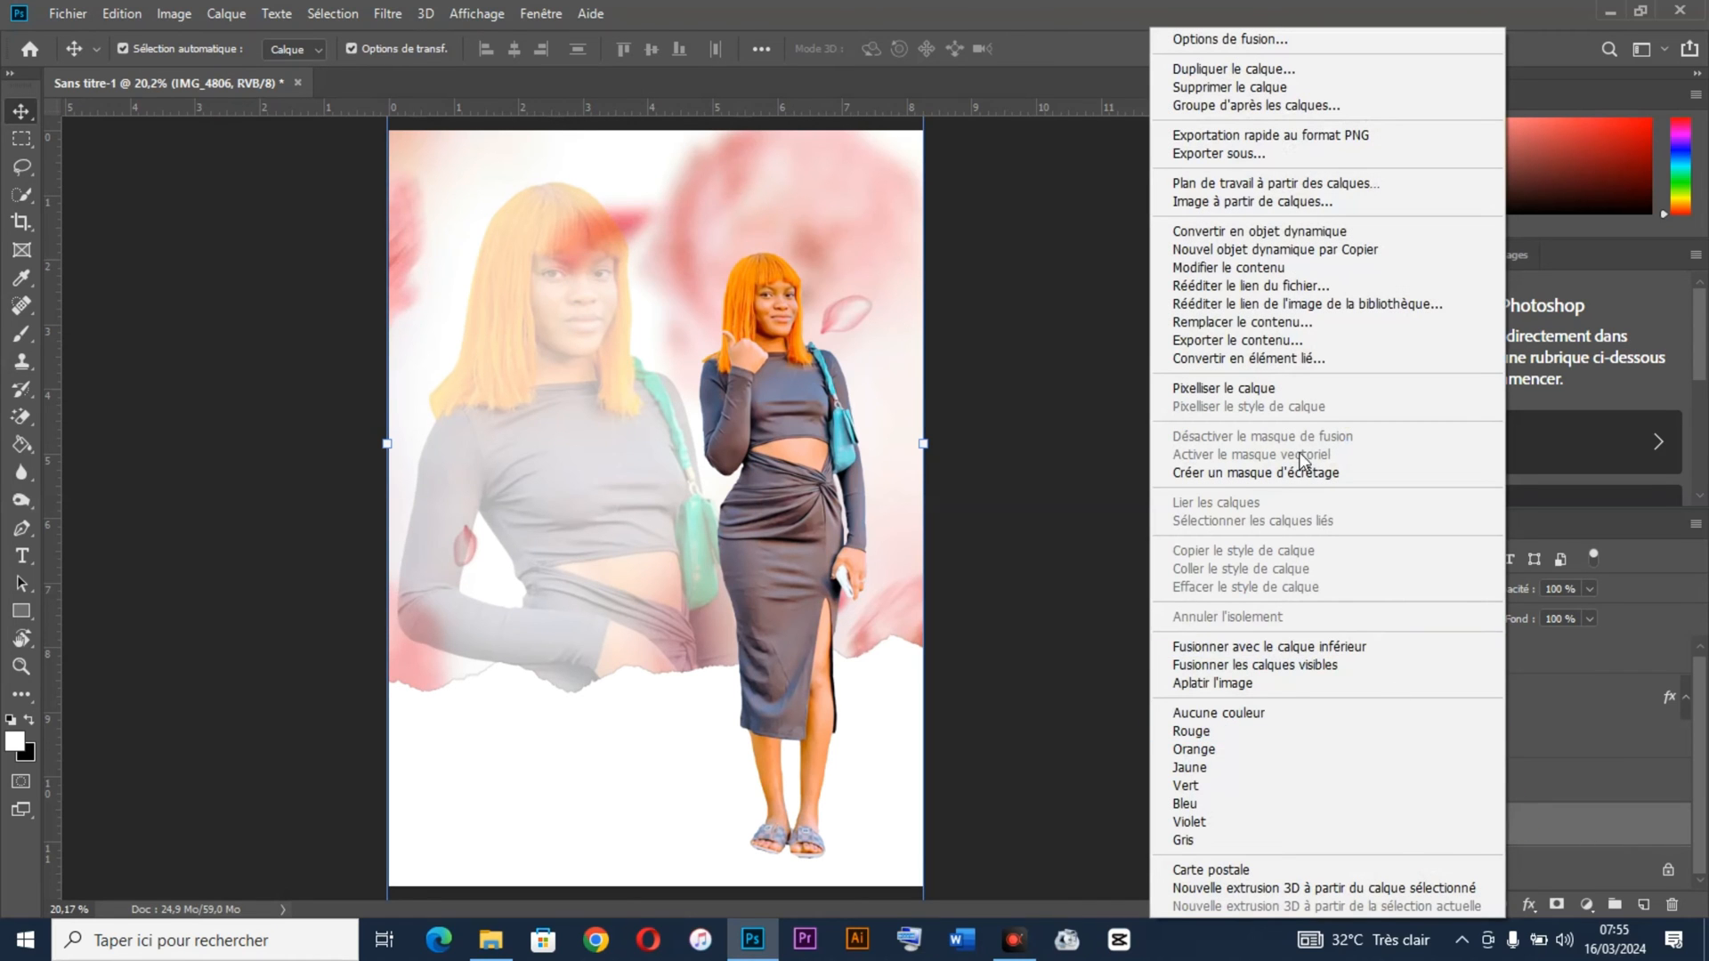
pyautogui.click(1287, 387)
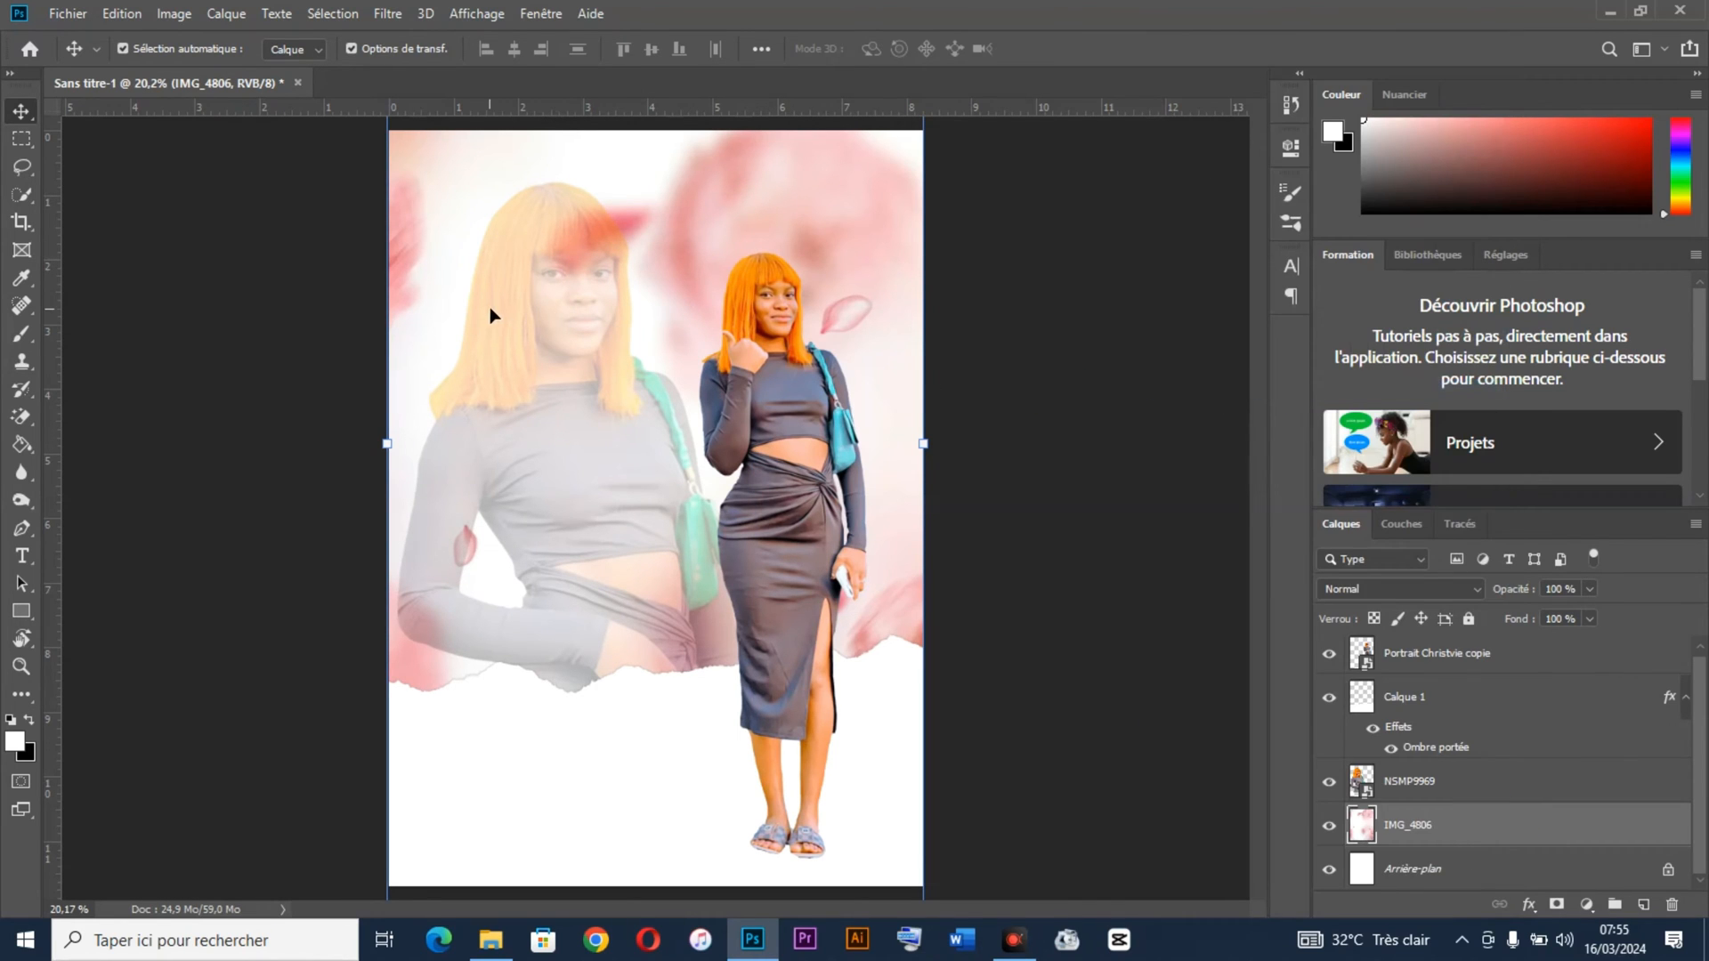
pyautogui.click(22, 416)
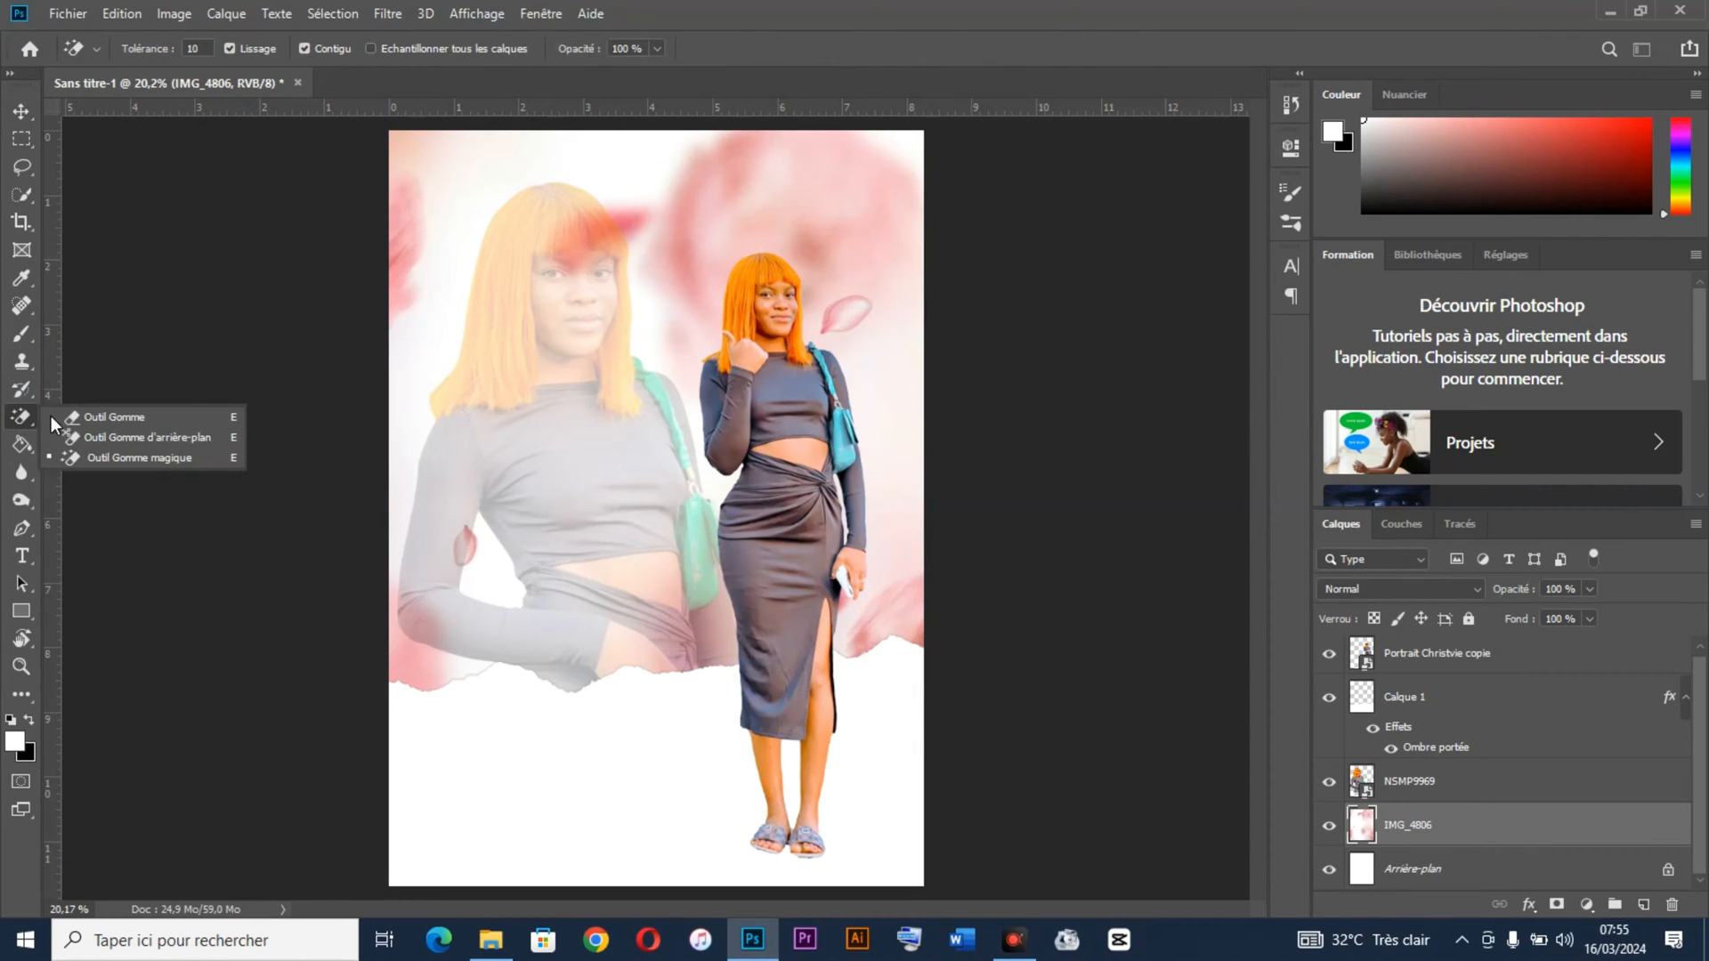
pyautogui.click(98, 411)
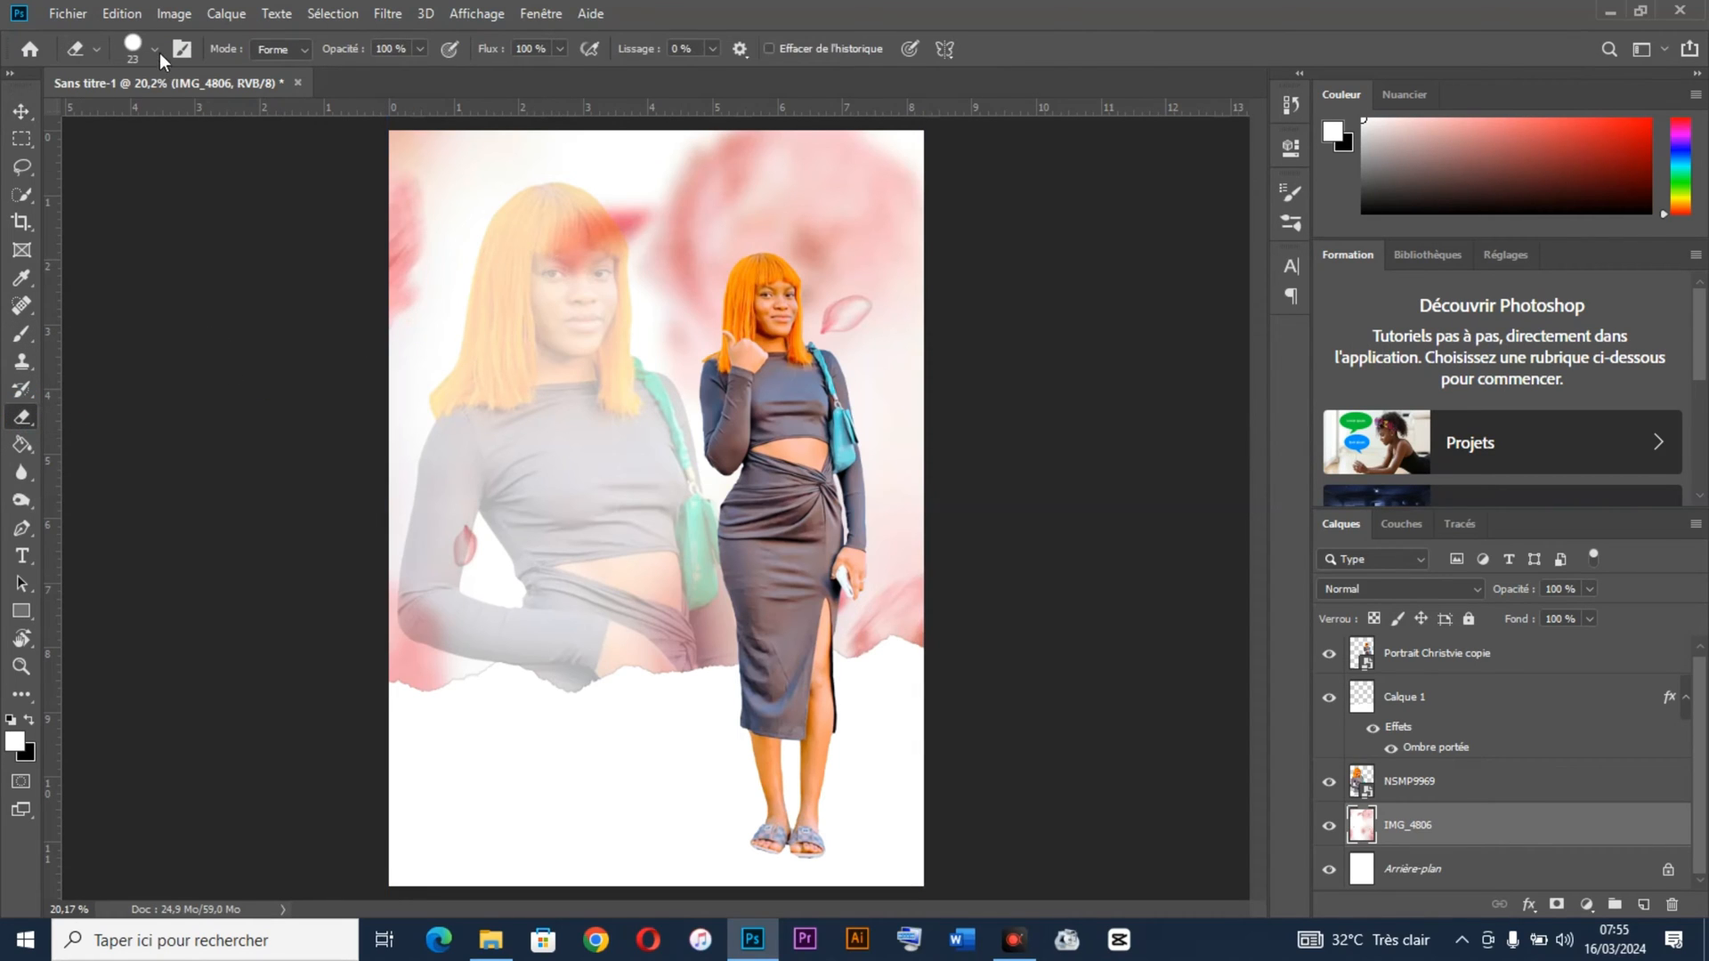
# Step: Erase the red floral patch over the faded portrait's hair with a large soft round eraser
pyautogui.click(157, 49)
pyautogui.moveTo(174, 118); pyautogui.dragTo(205, 118)
pyautogui.click(150, 299)
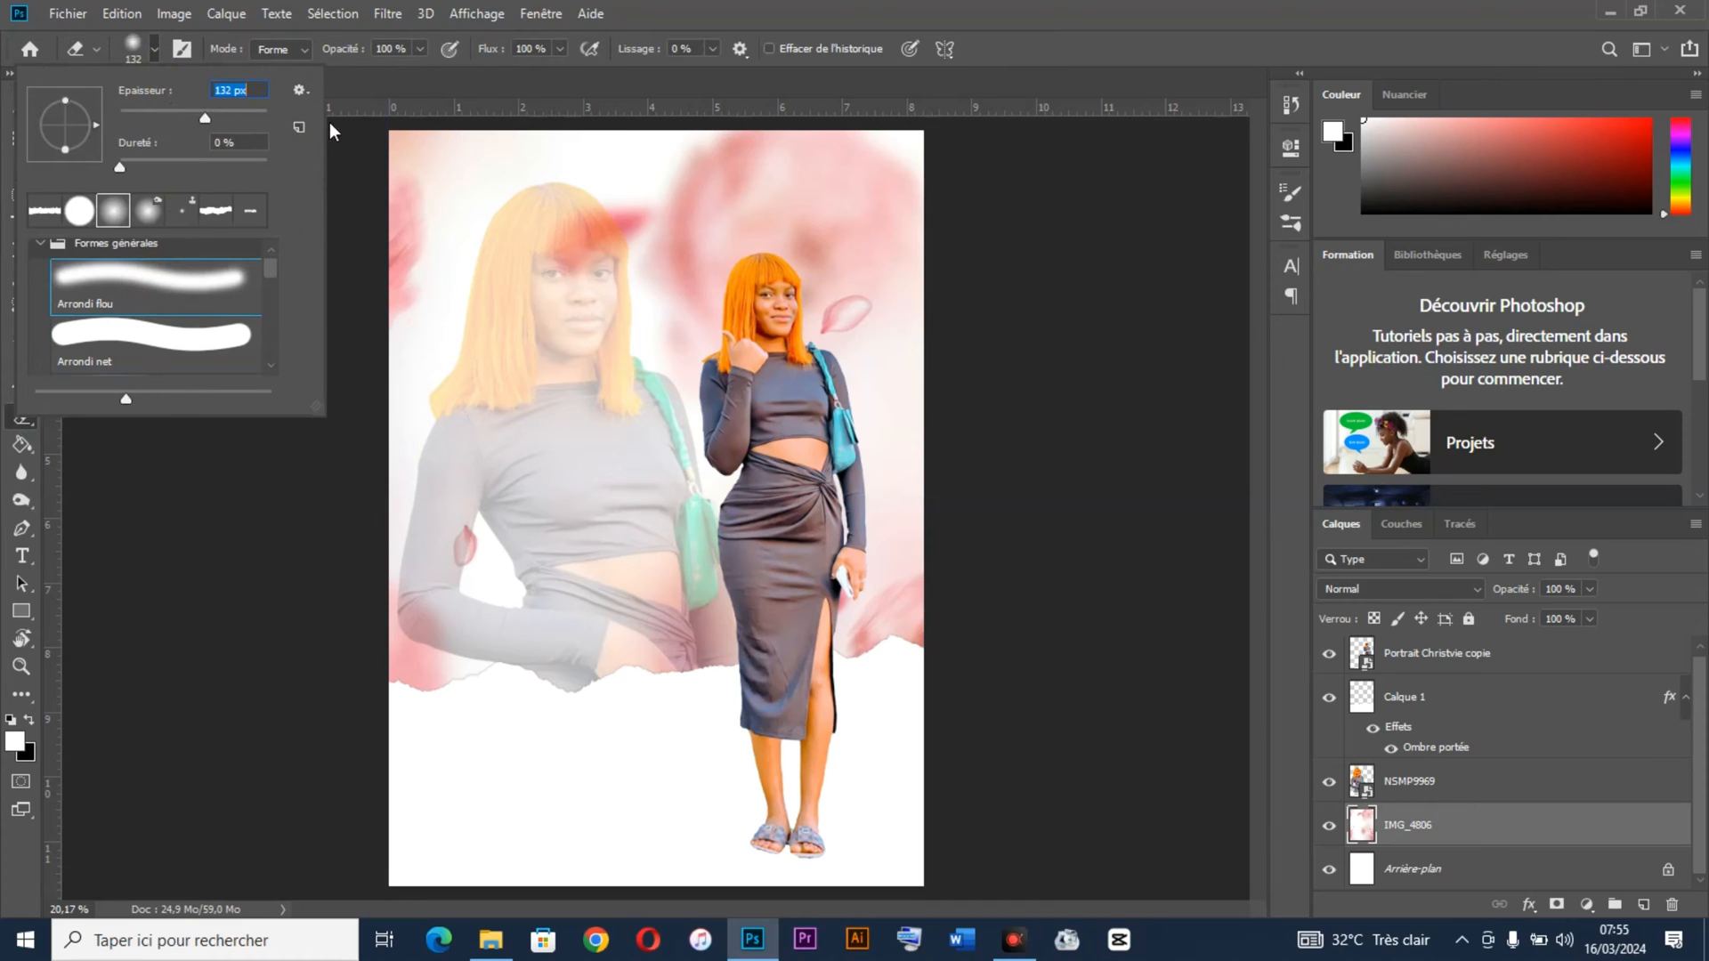
pyautogui.click(246, 116)
pyautogui.moveTo(577, 241)
pyautogui.mouseDown()
pyautogui.moveTo(564, 267)
pyautogui.moveTo(603, 217)
pyautogui.mouseUp()
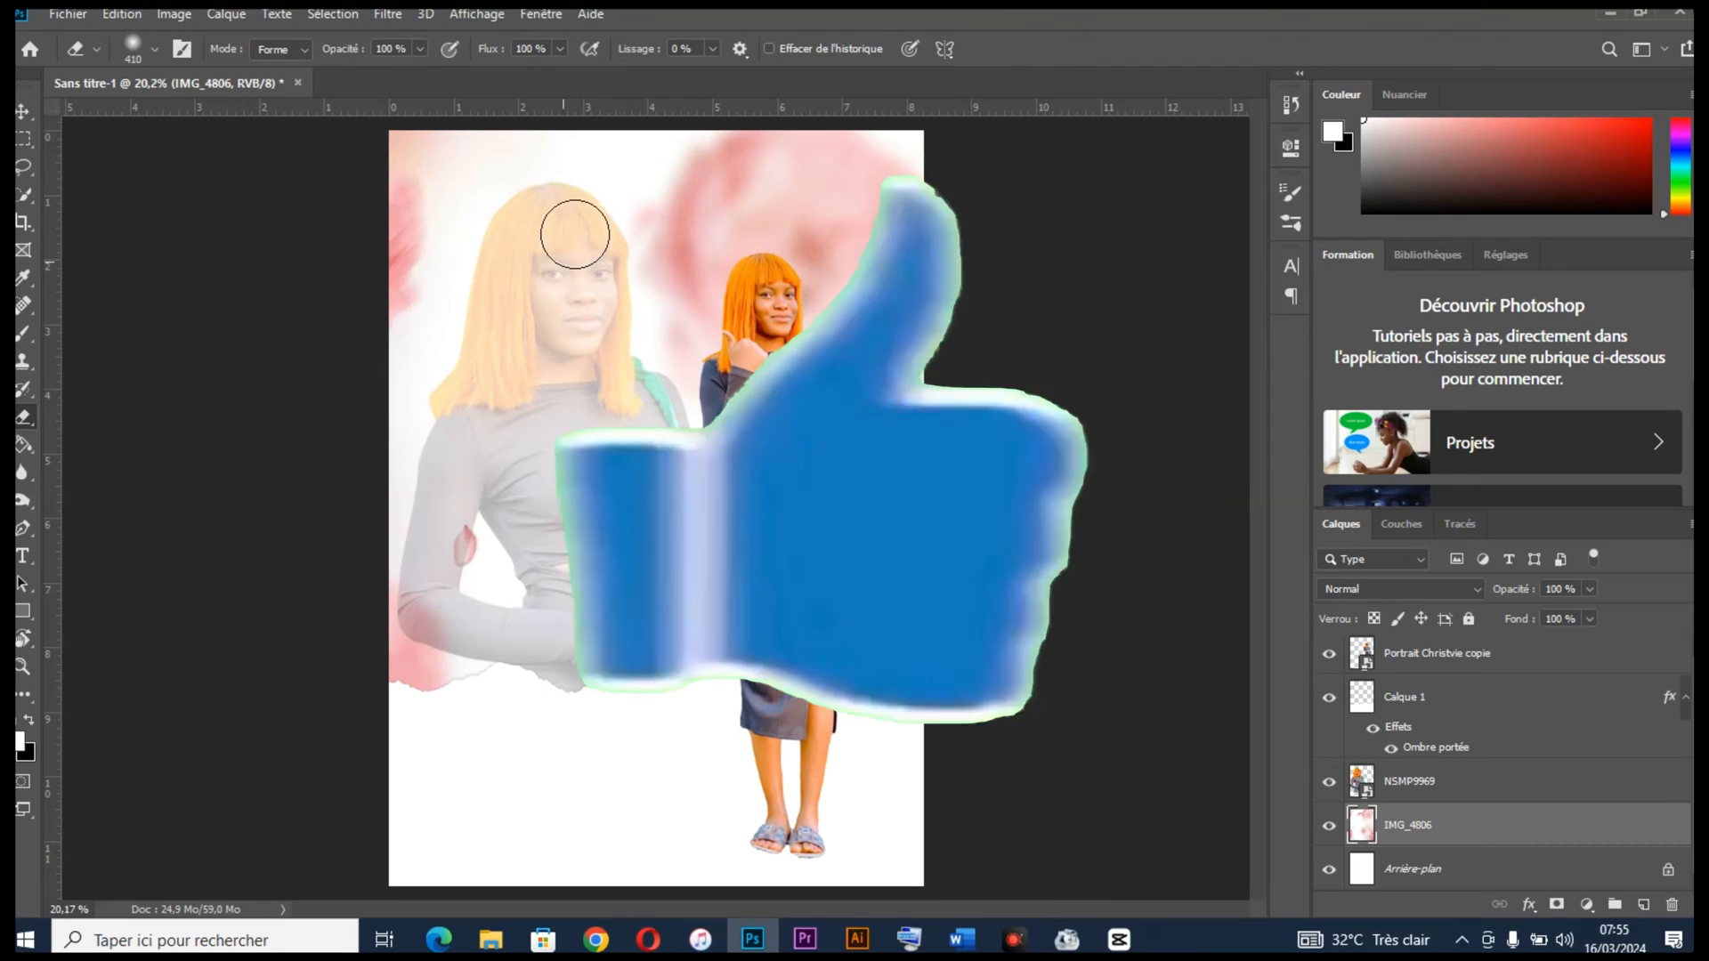
pyautogui.click(21, 111)
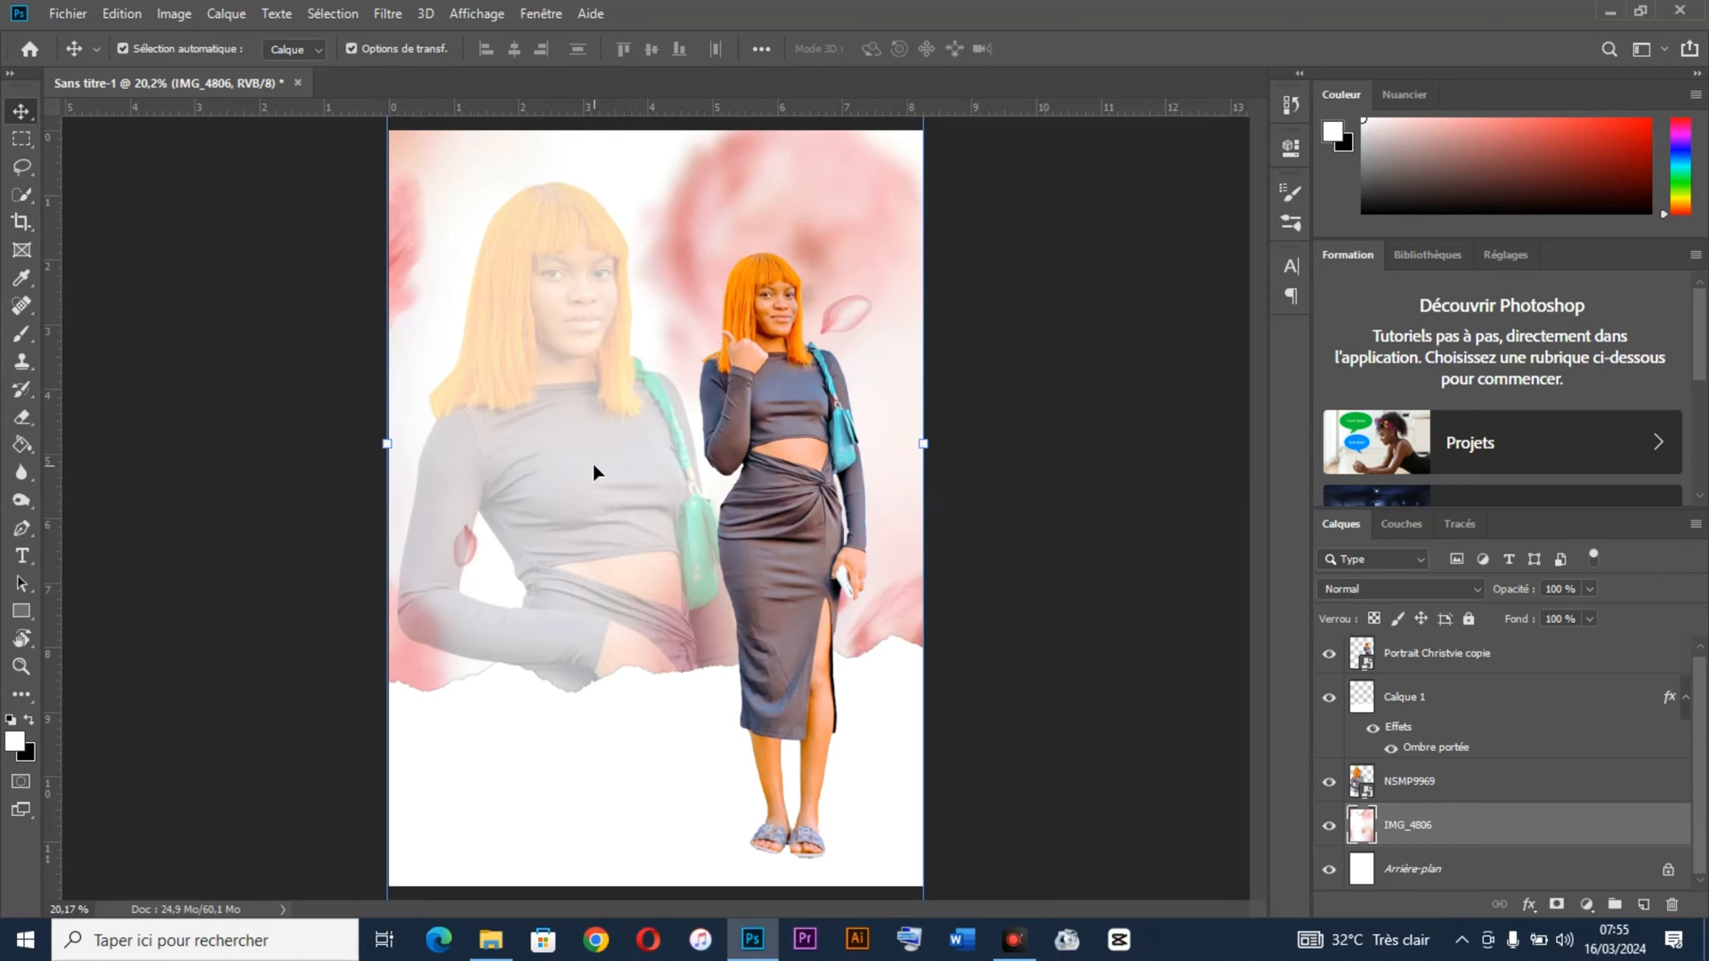
# Step: Place the 3D like-heart image on the poster and move its layer to the top
pyautogui.click(753, 939)
pyautogui.moveTo(857, 704); pyautogui.dragTo(780, 388)
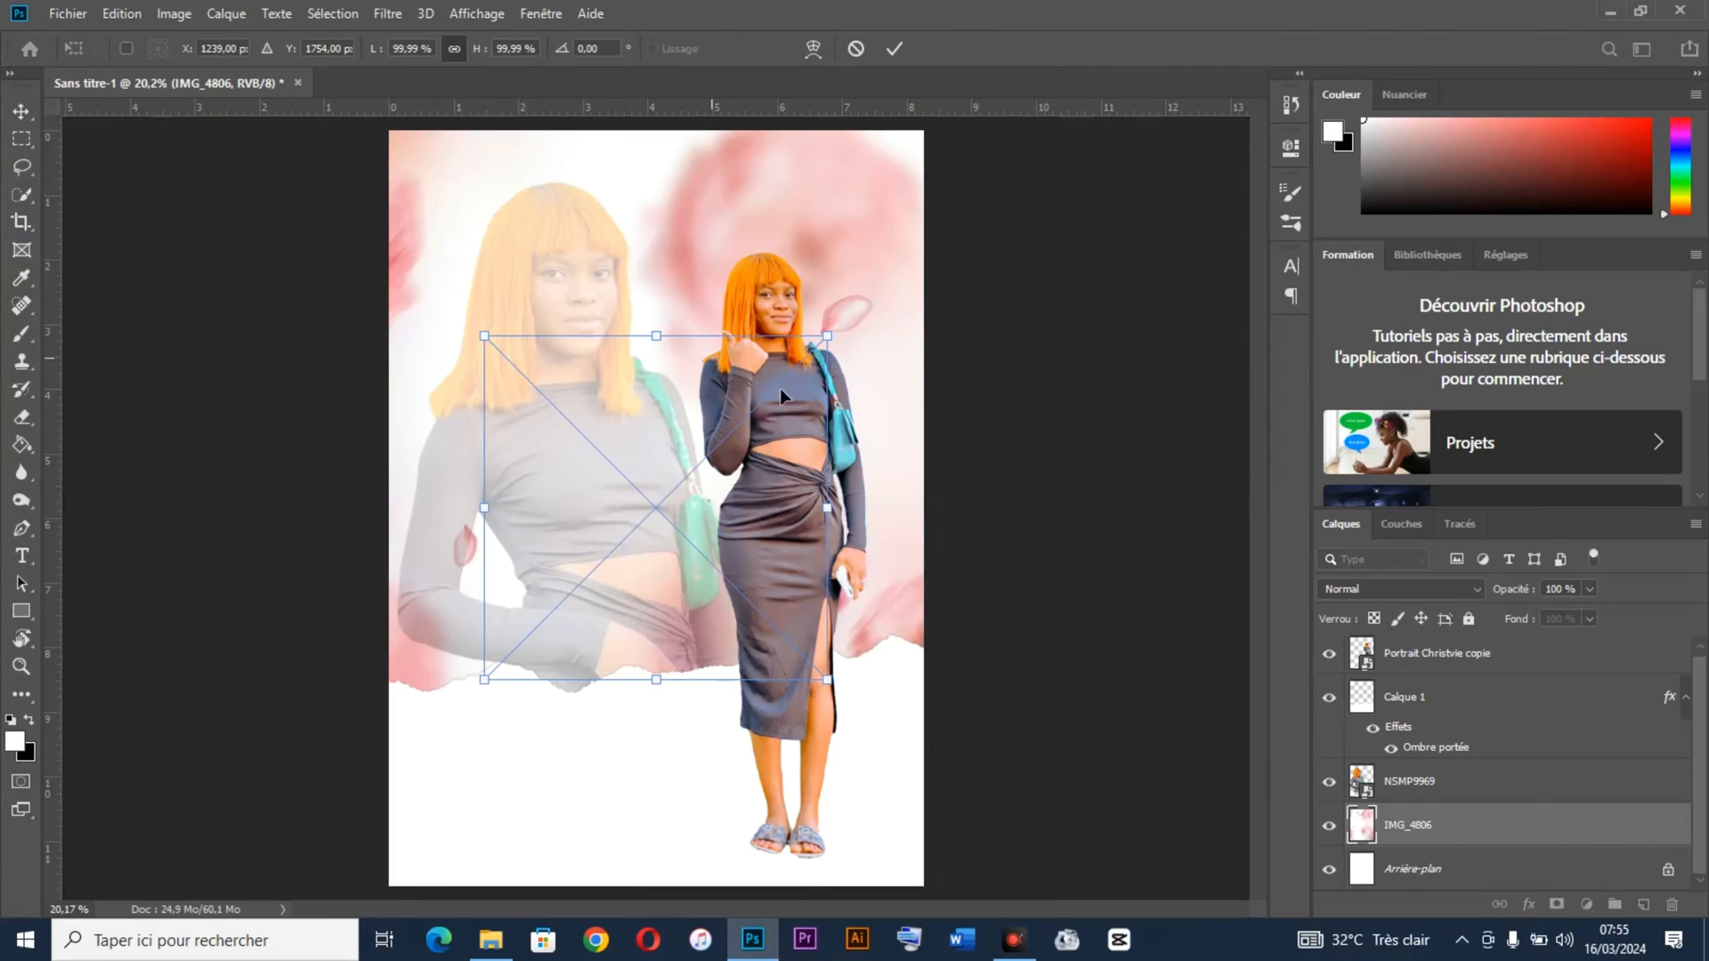
pyautogui.moveTo(1442, 824); pyautogui.dragTo(1459, 636)
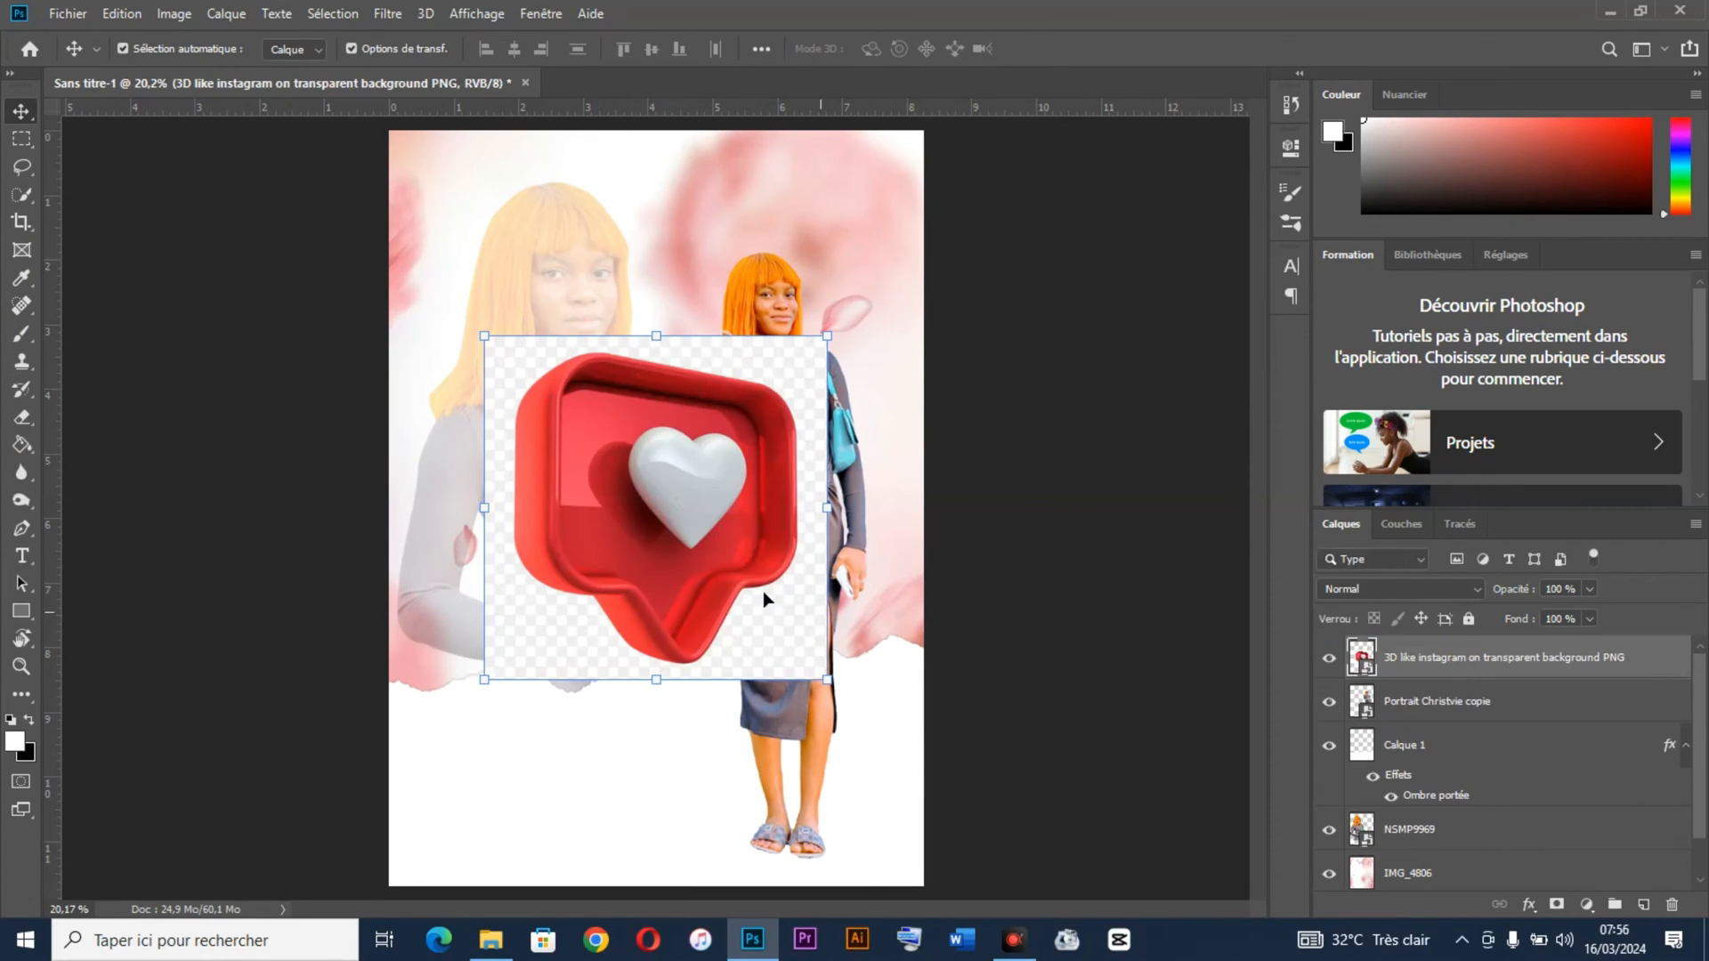
# Step: Select just the heart icon with Select Subject and mask out its background
pyautogui.click(342, 14)
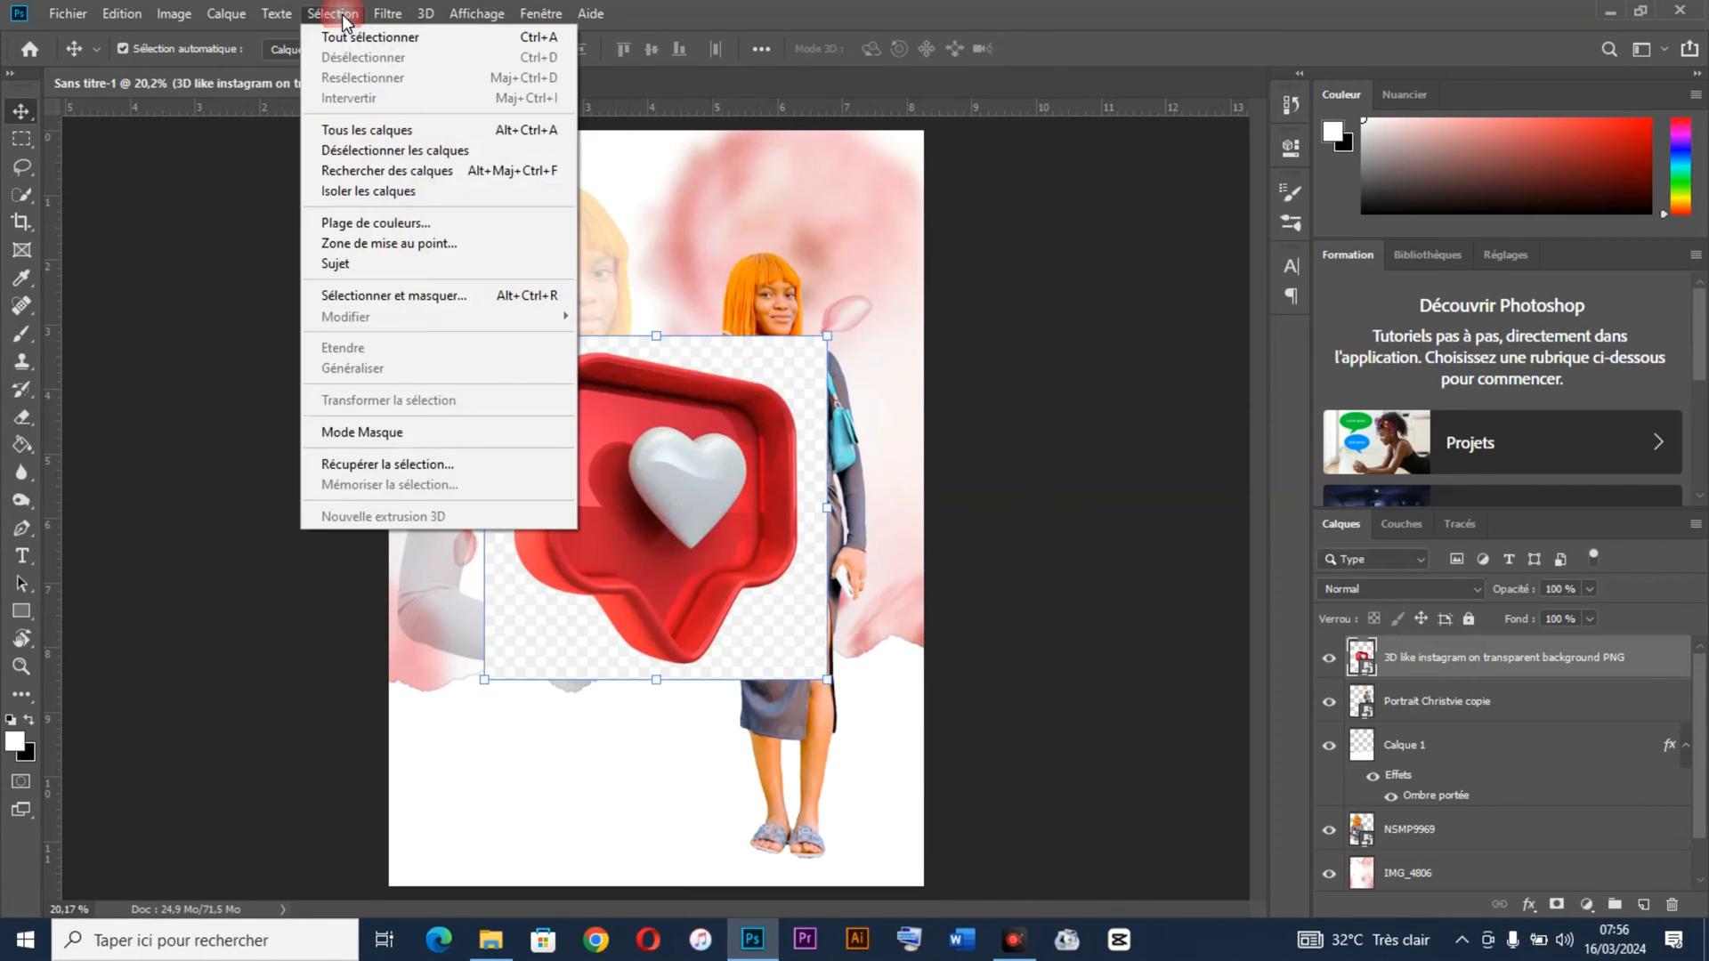
pyautogui.click(382, 263)
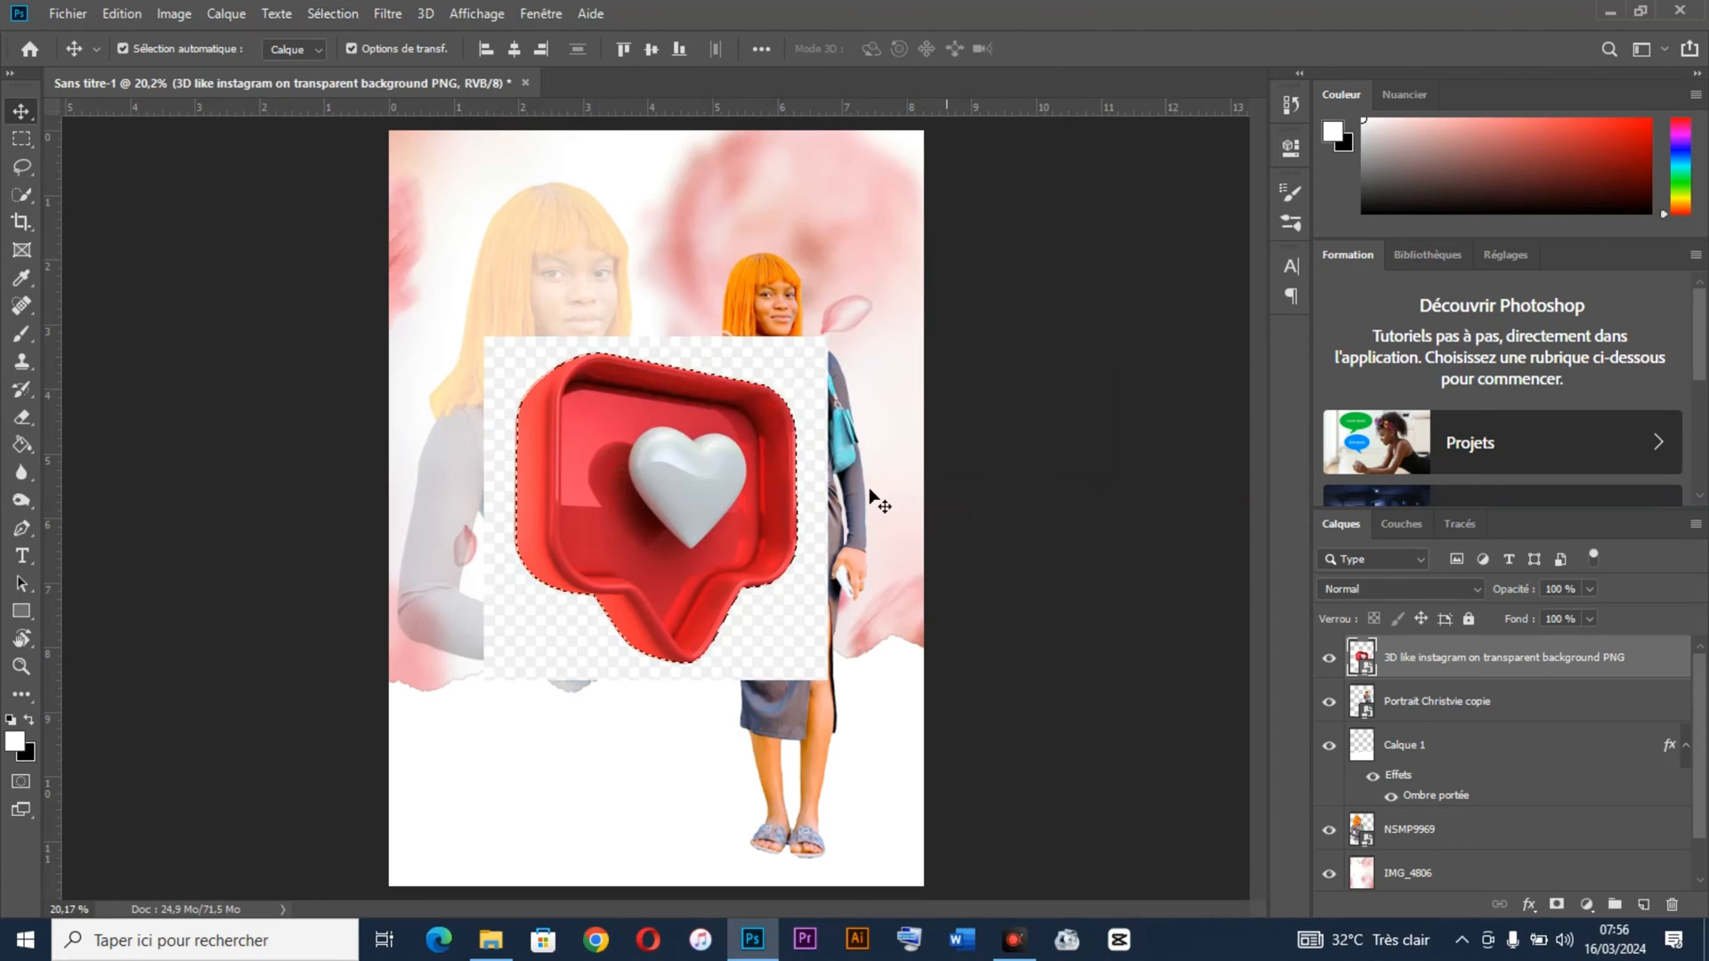
pyautogui.click(1556, 905)
# Step: Convert the like-heart layer to a smart object and shrink it to a smaller size
pyautogui.rightClick(1487, 658)
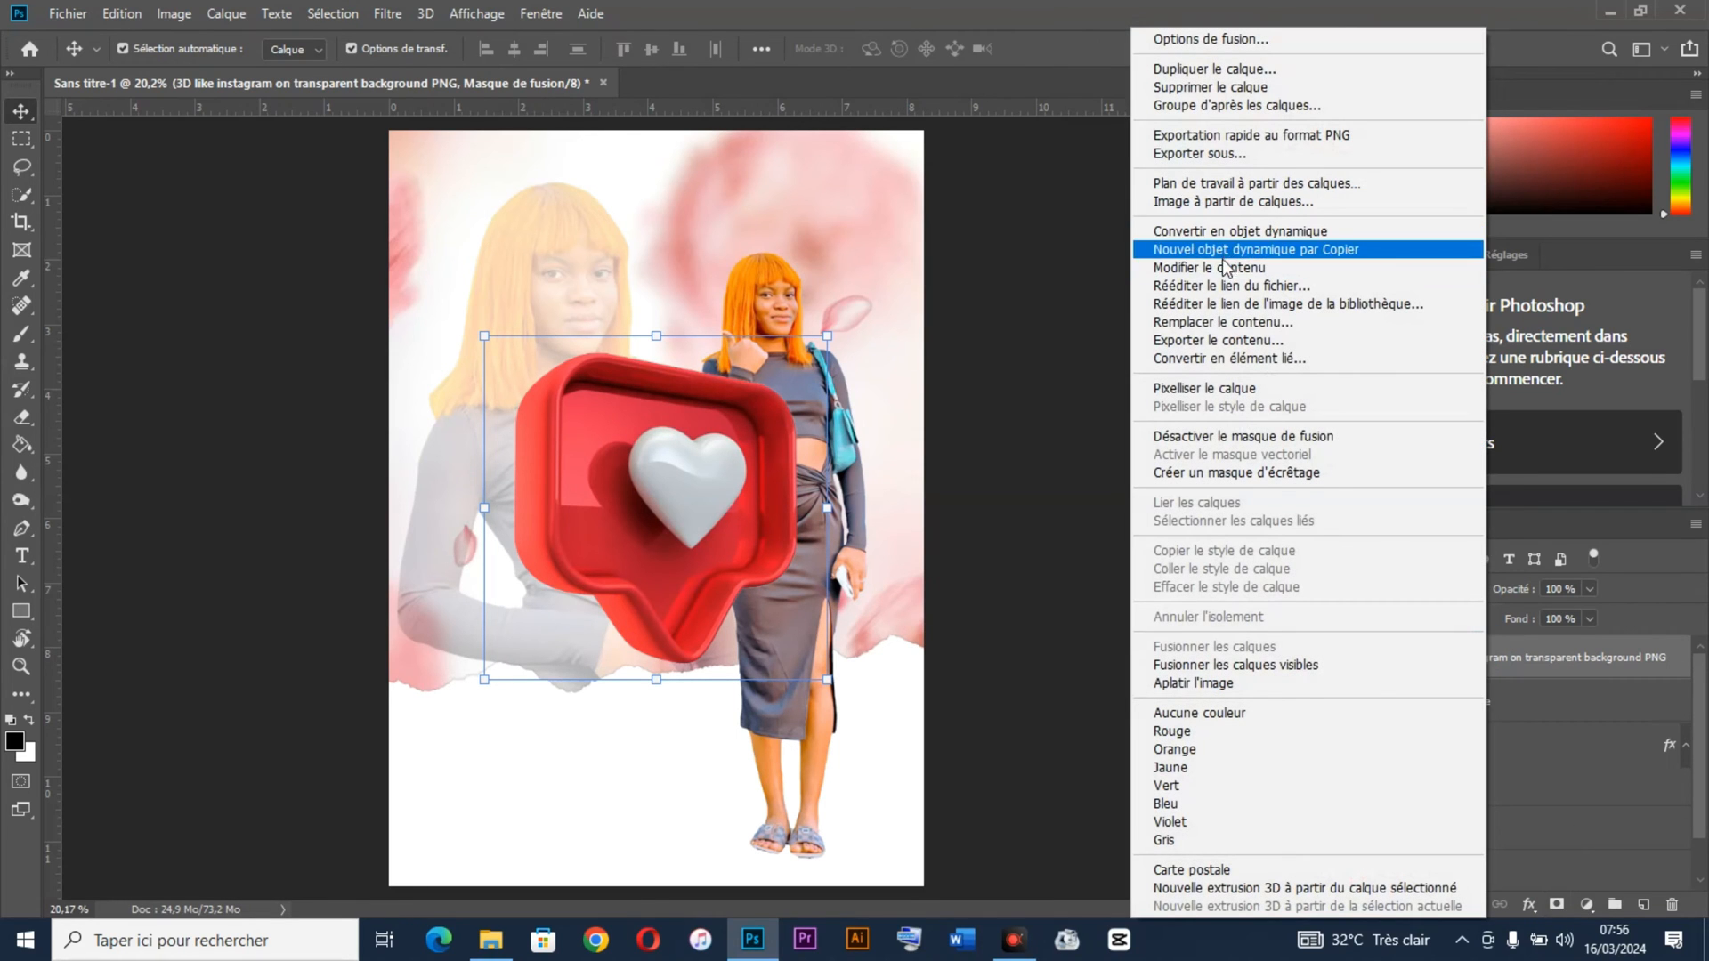
pyautogui.click(1246, 232)
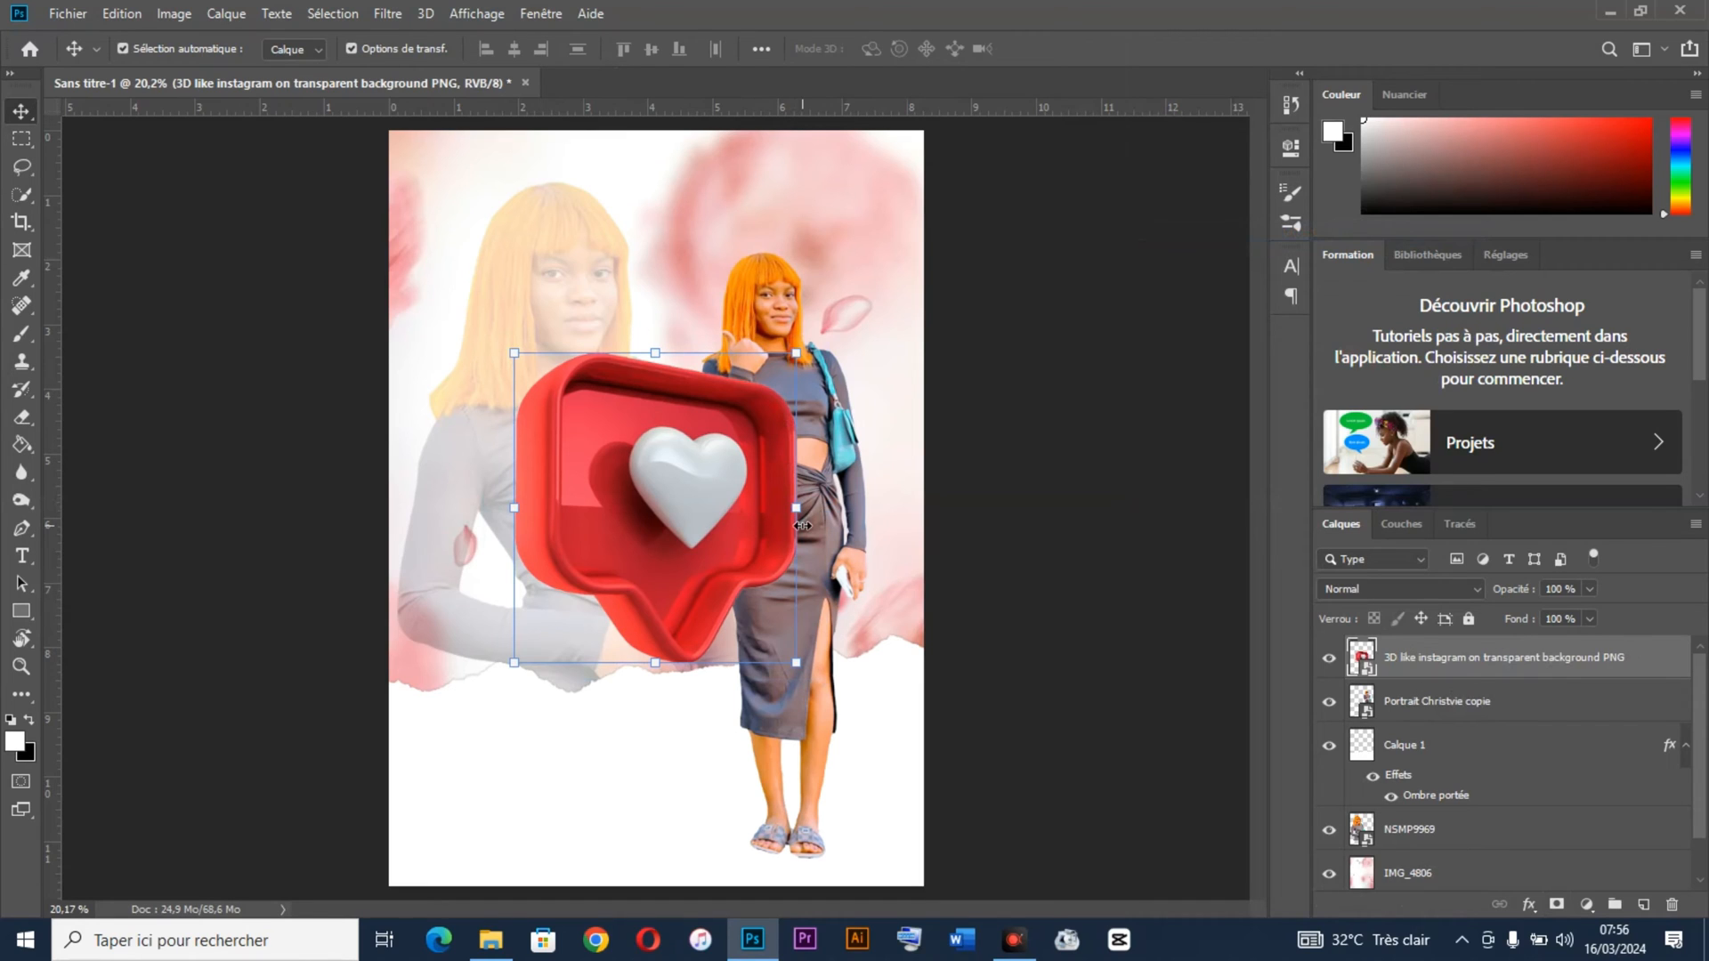
pyautogui.moveTo(800, 514); pyautogui.dragTo(400, 881)
pyautogui.hotkey('ctrl', 'z')
pyautogui.press('Return')
pyautogui.press('Return')
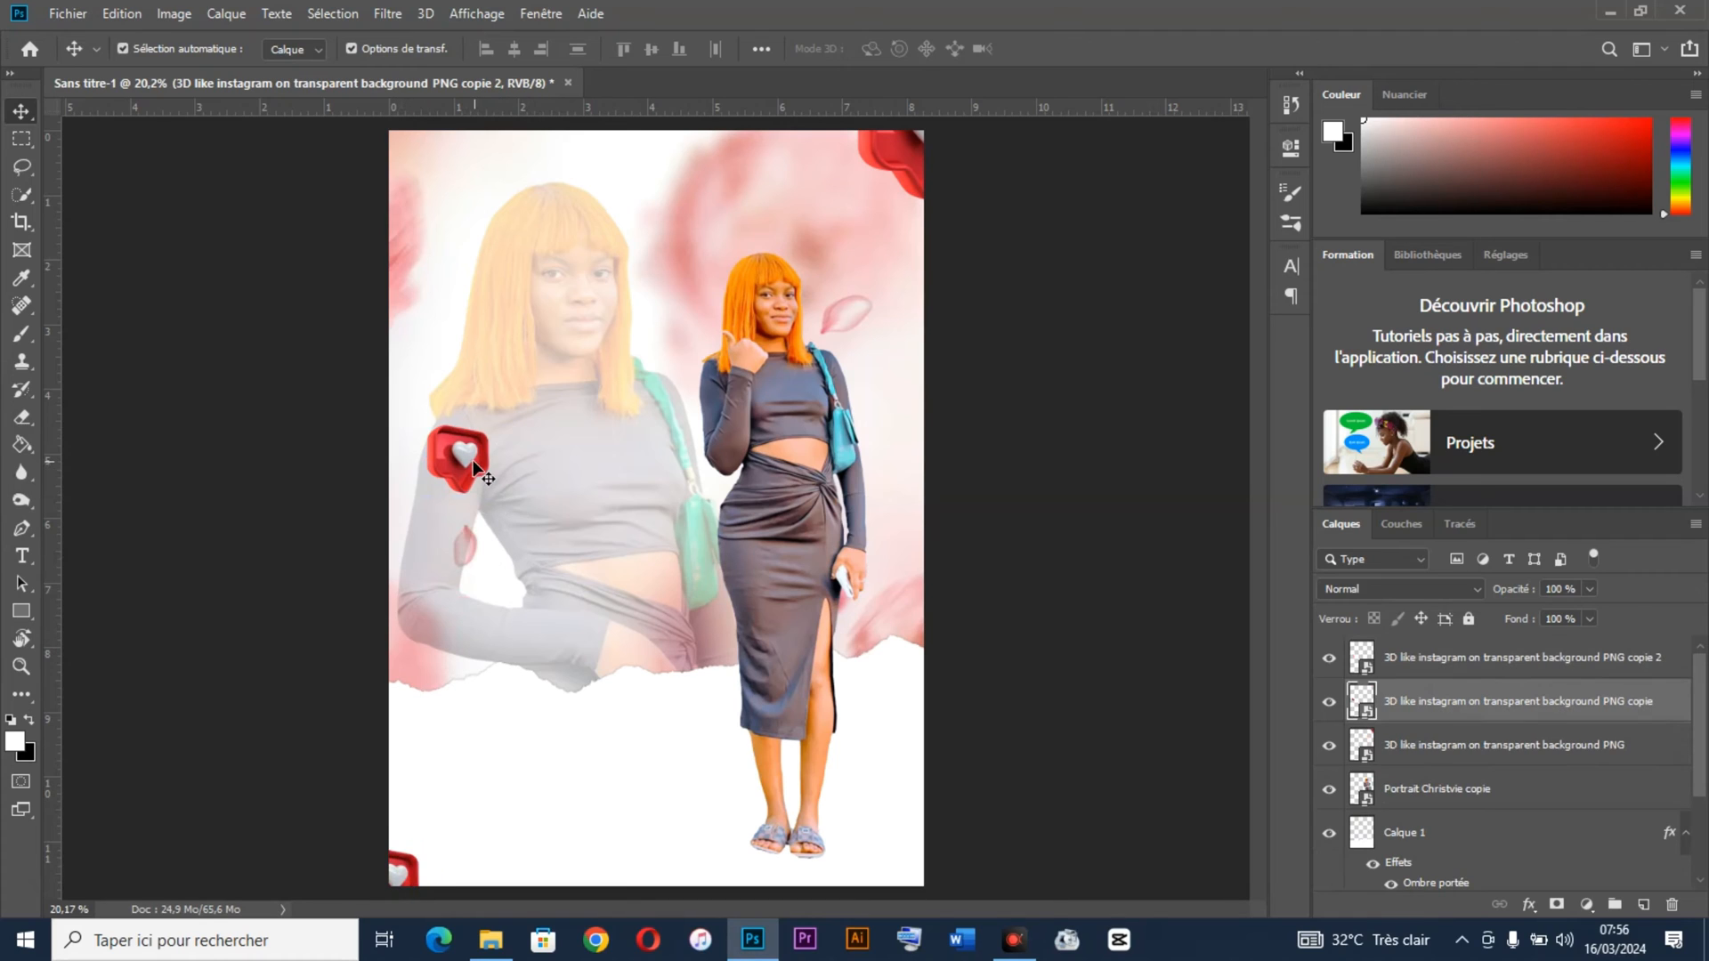
pyautogui.keyDown('ctrl'); pyautogui.click(456, 449); pyautogui.keyUp('ctrl')
# Step: Apply a 7-pixel average blur (Flou par moyenne) to the shoulder heart
pyautogui.click(387, 14)
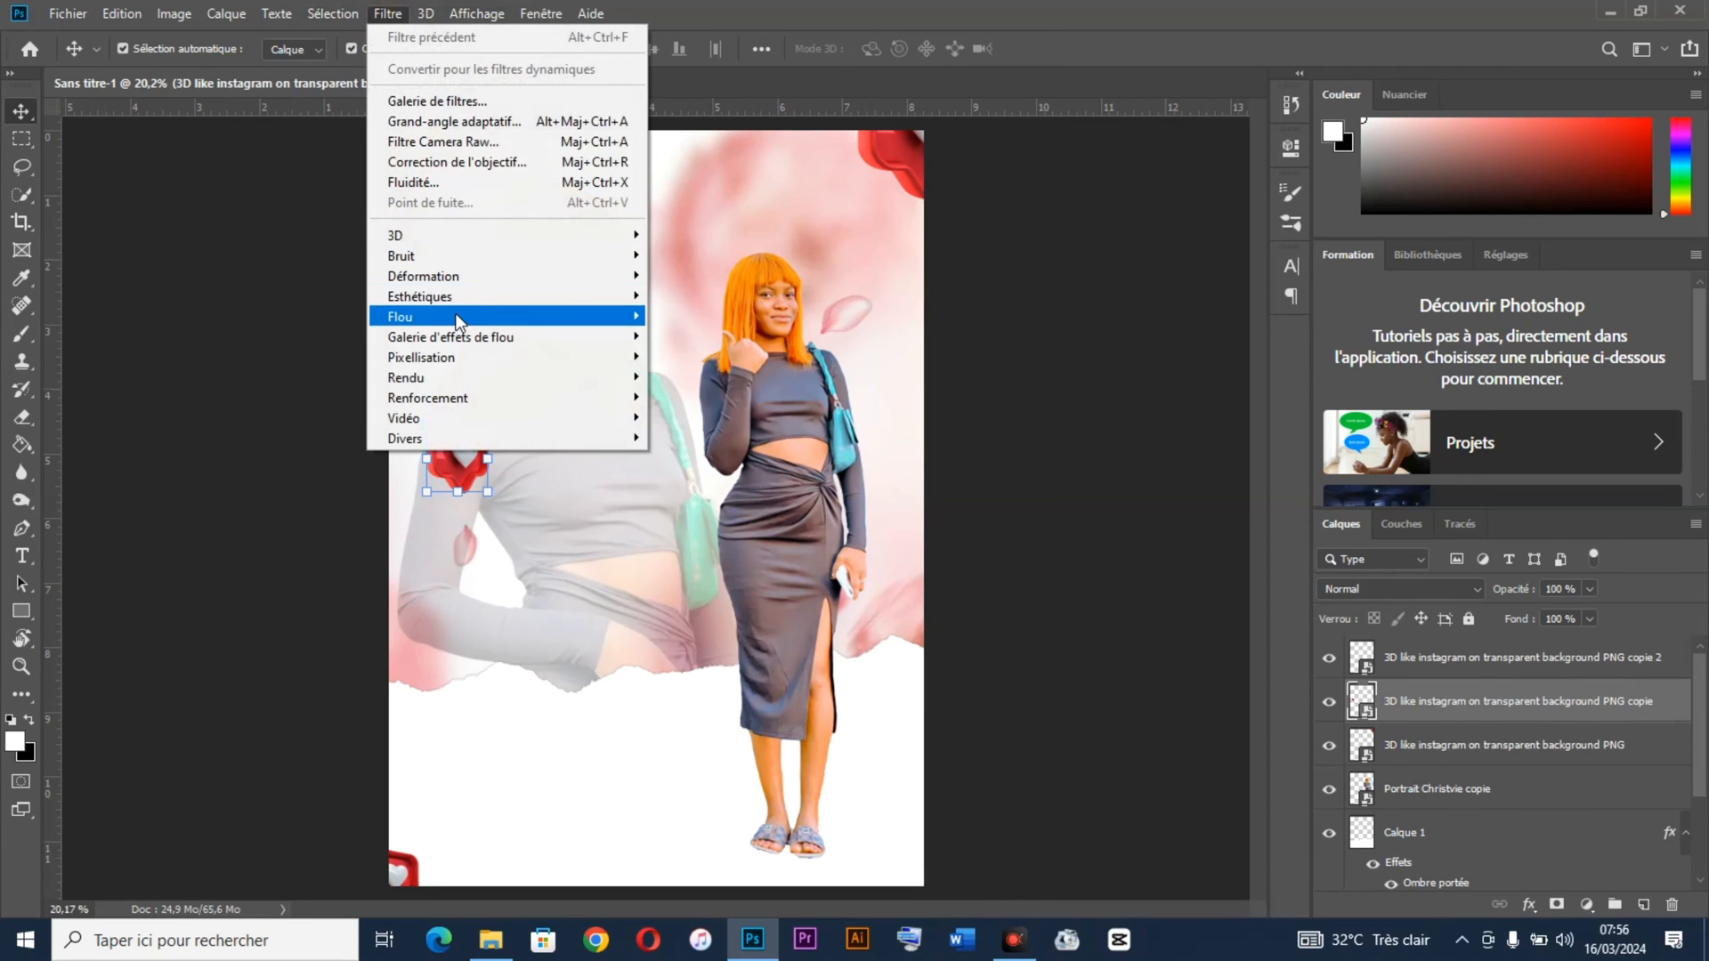
pyautogui.moveTo(569, 317)
pyautogui.click(742, 459)
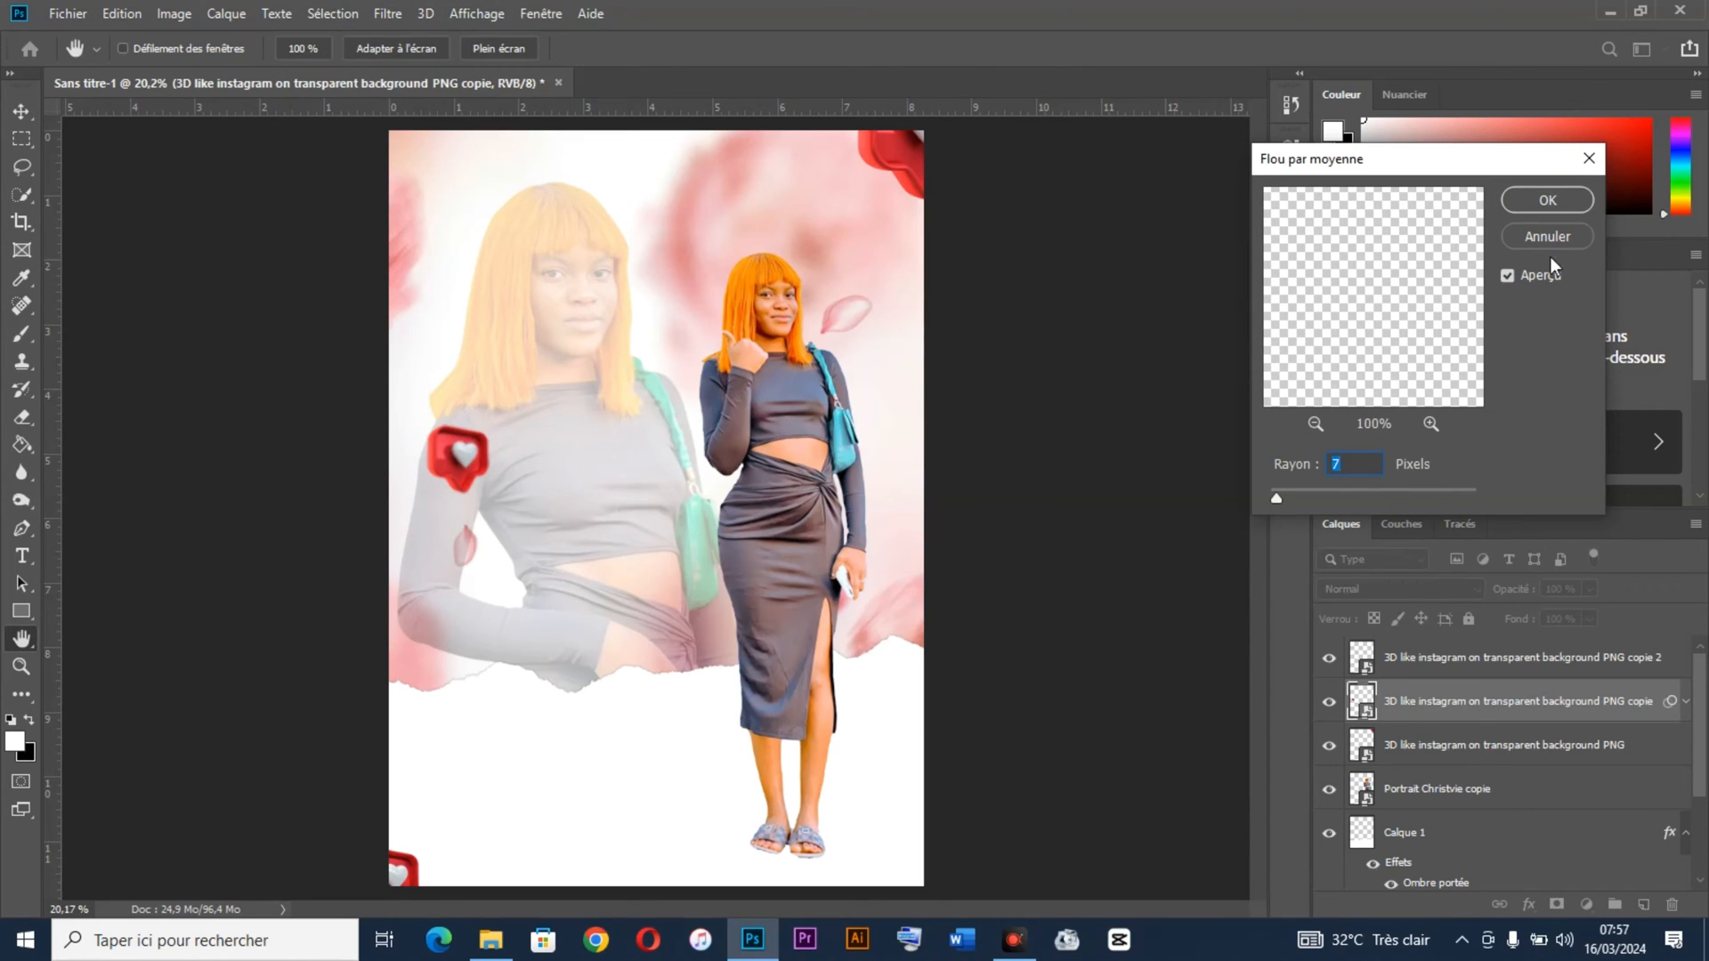
pyautogui.click(1554, 200)
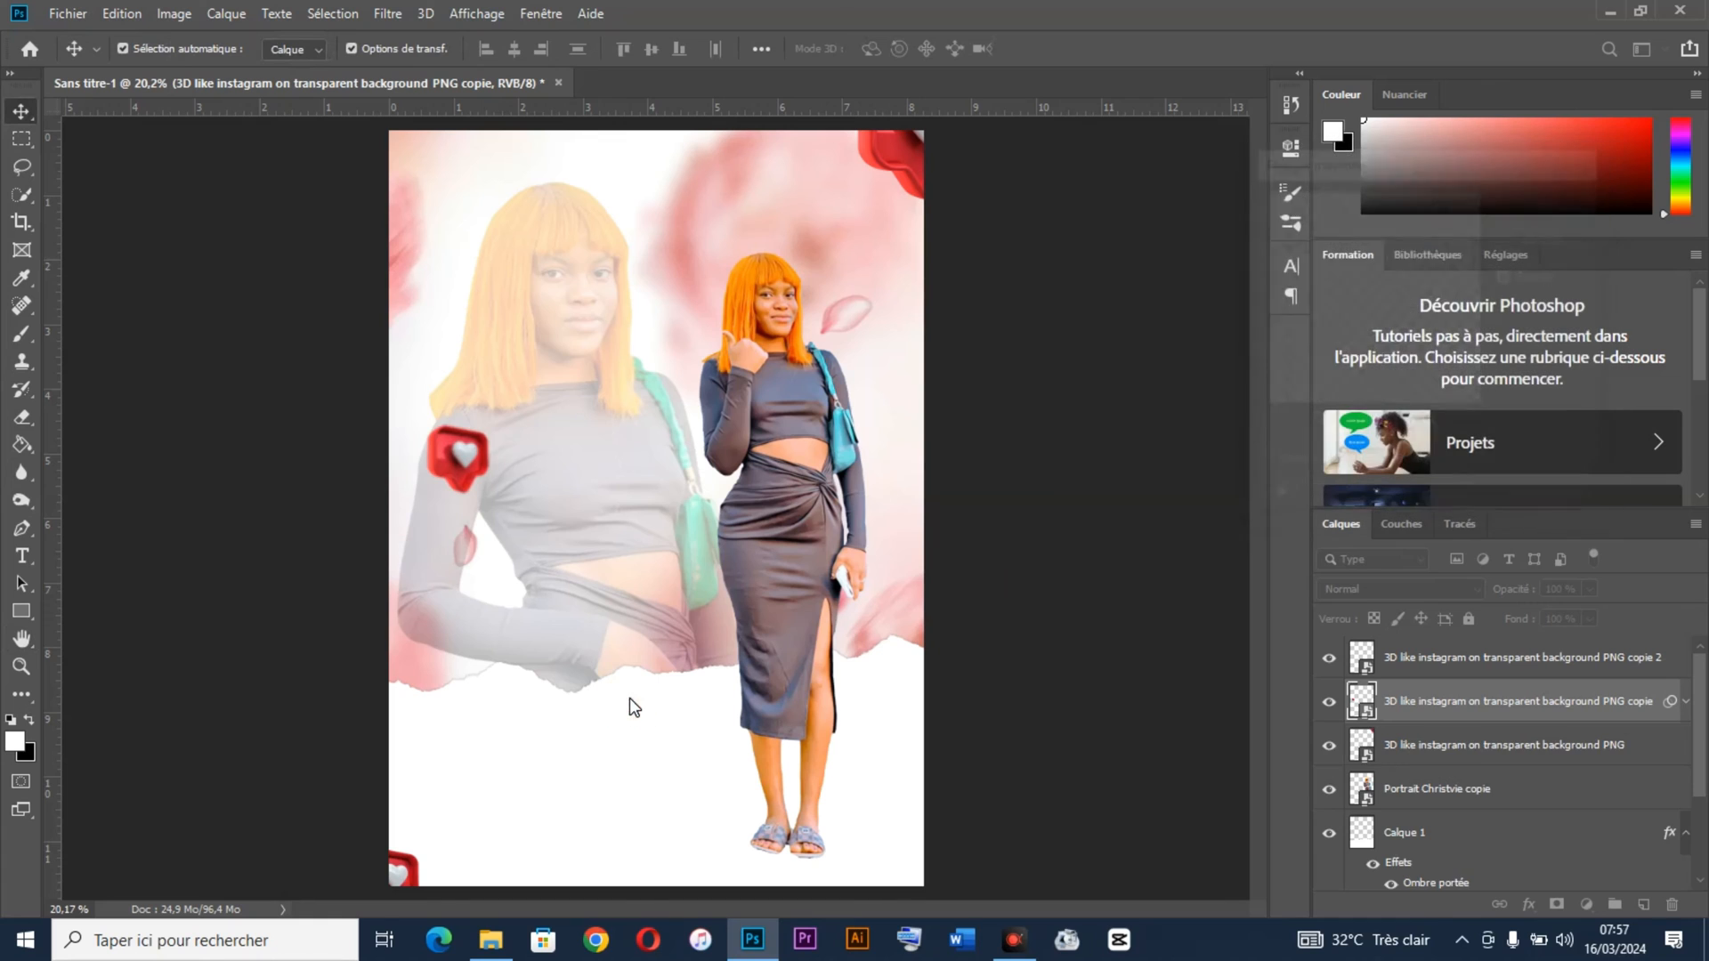
# Step: Apply the same 7-pixel average blur to the bottom-left corner heart
pyautogui.click(405, 886)
pyautogui.click(383, 13)
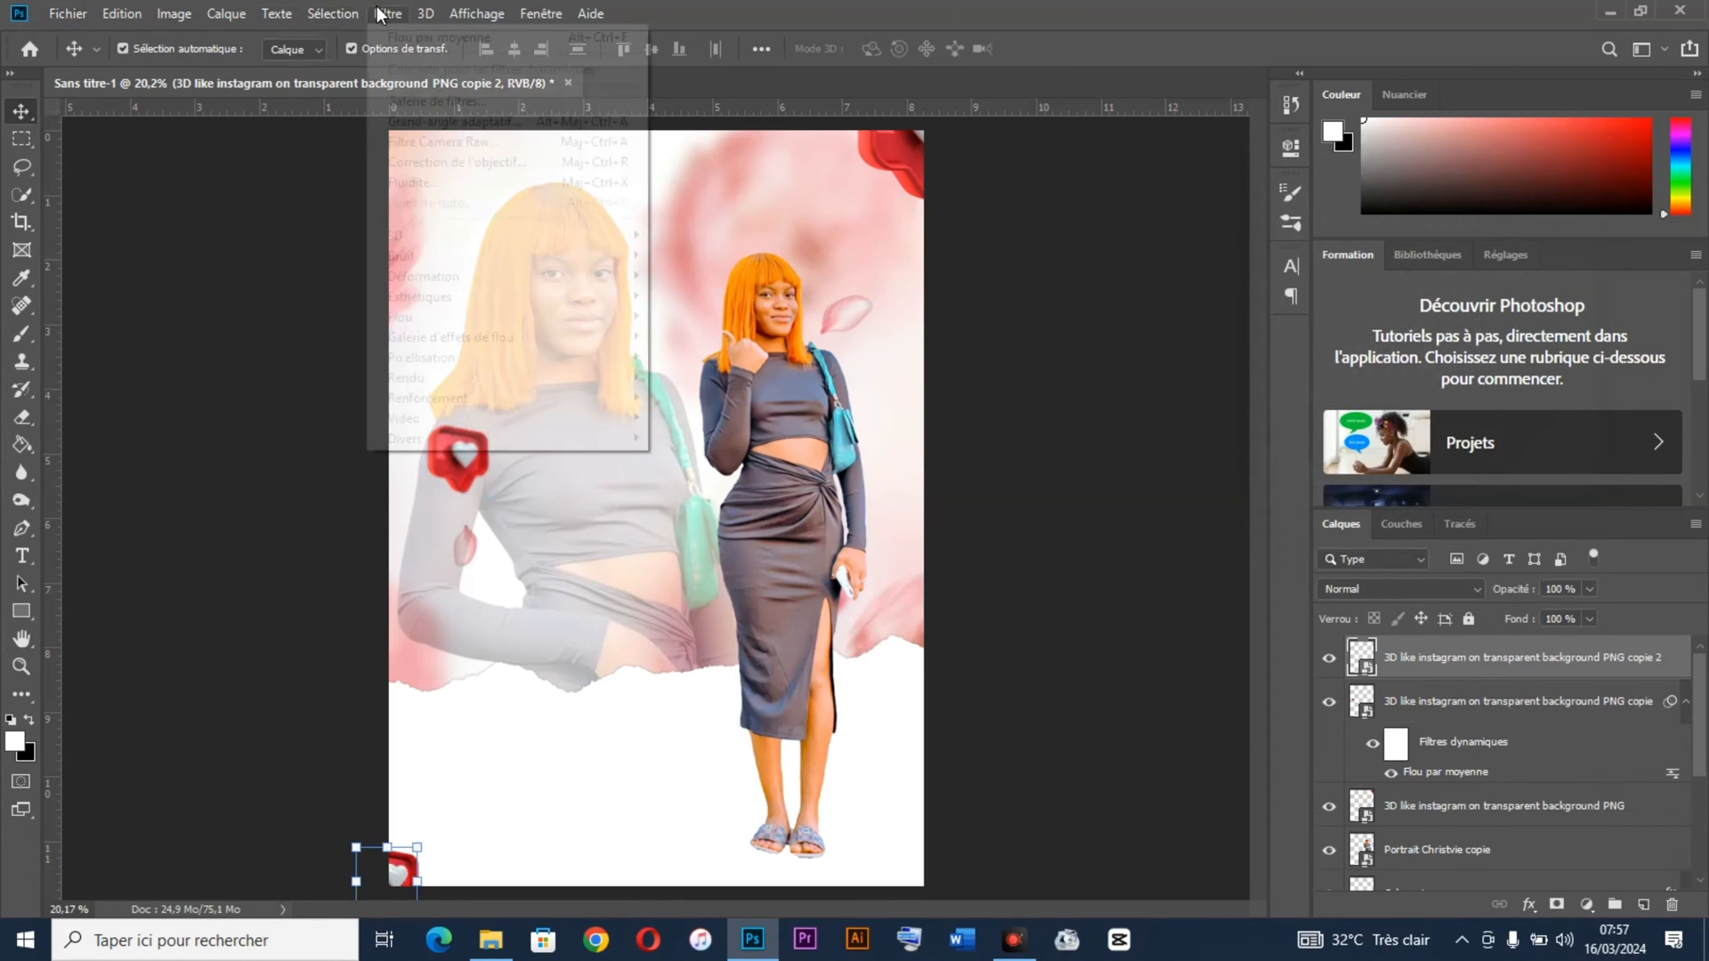
pyautogui.moveTo(446, 319)
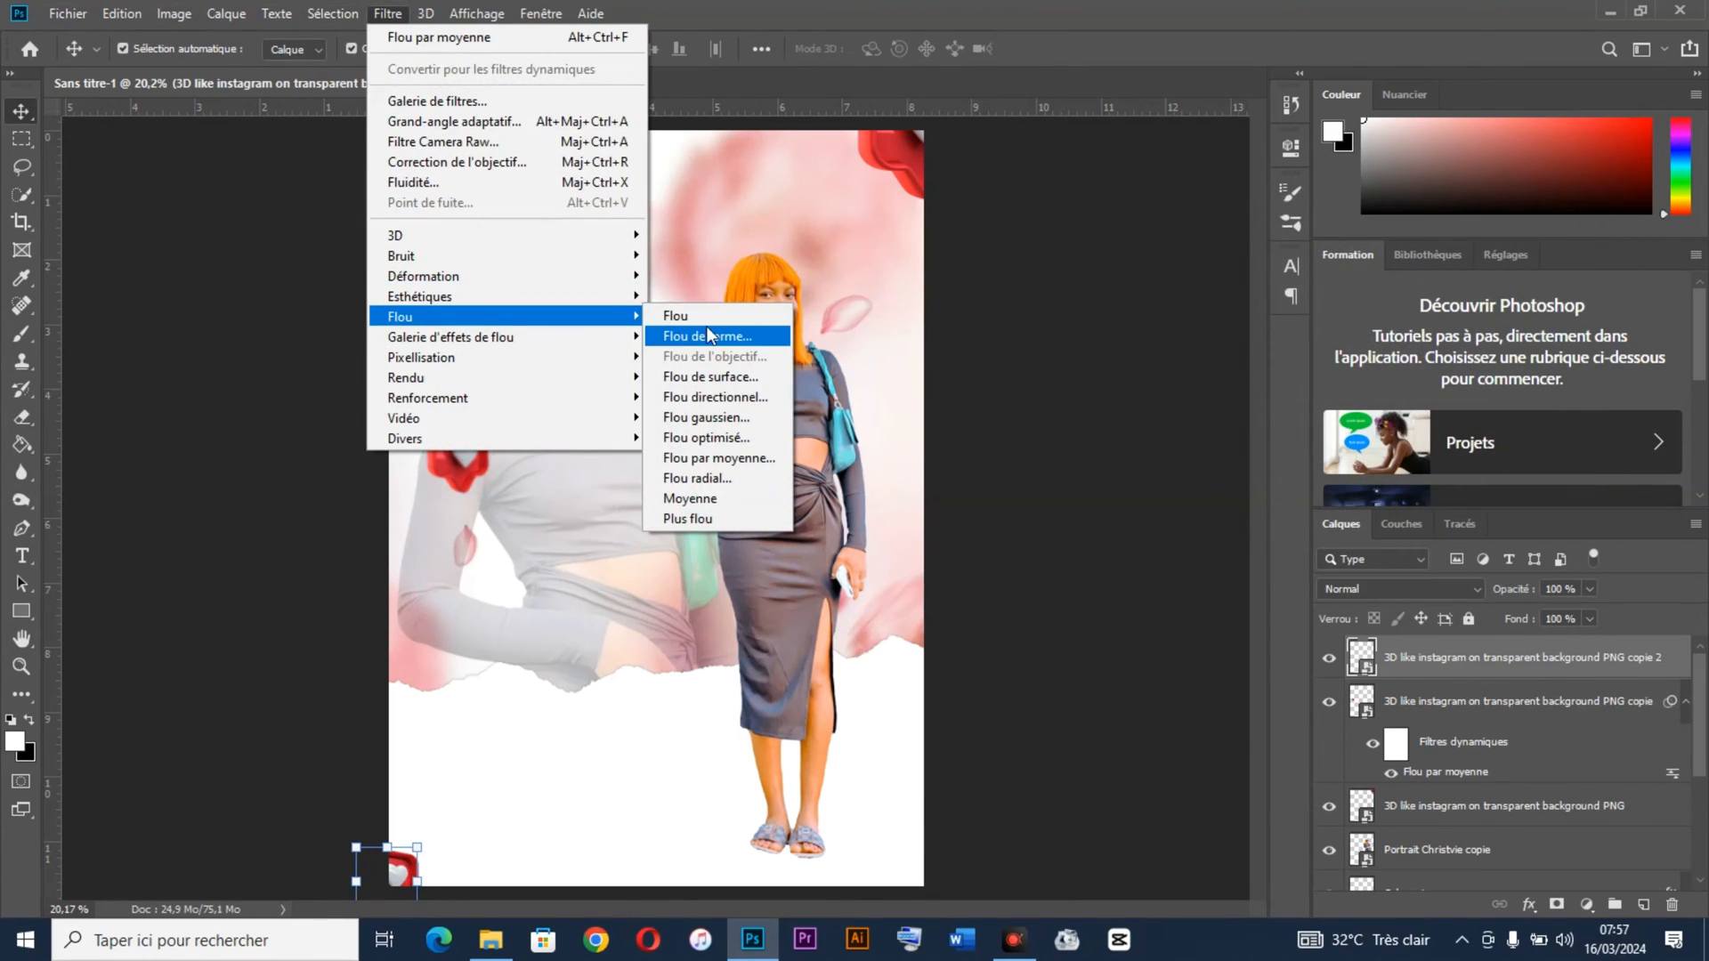
pyautogui.click(718, 458)
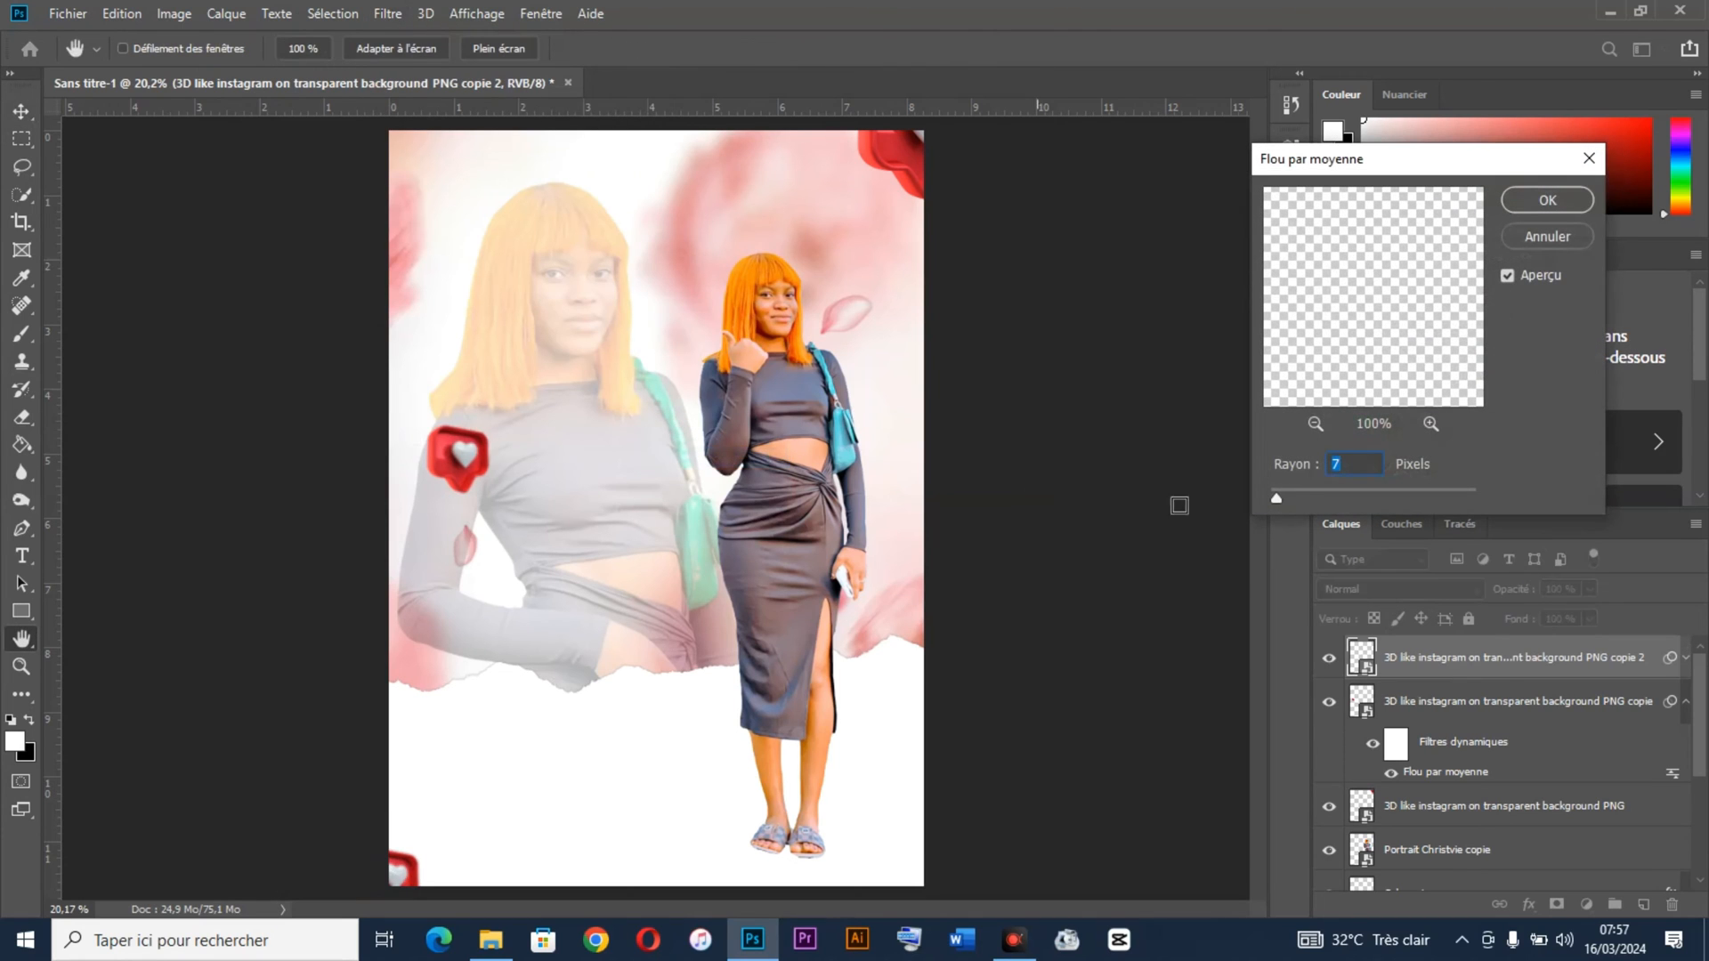
pyautogui.click(1546, 199)
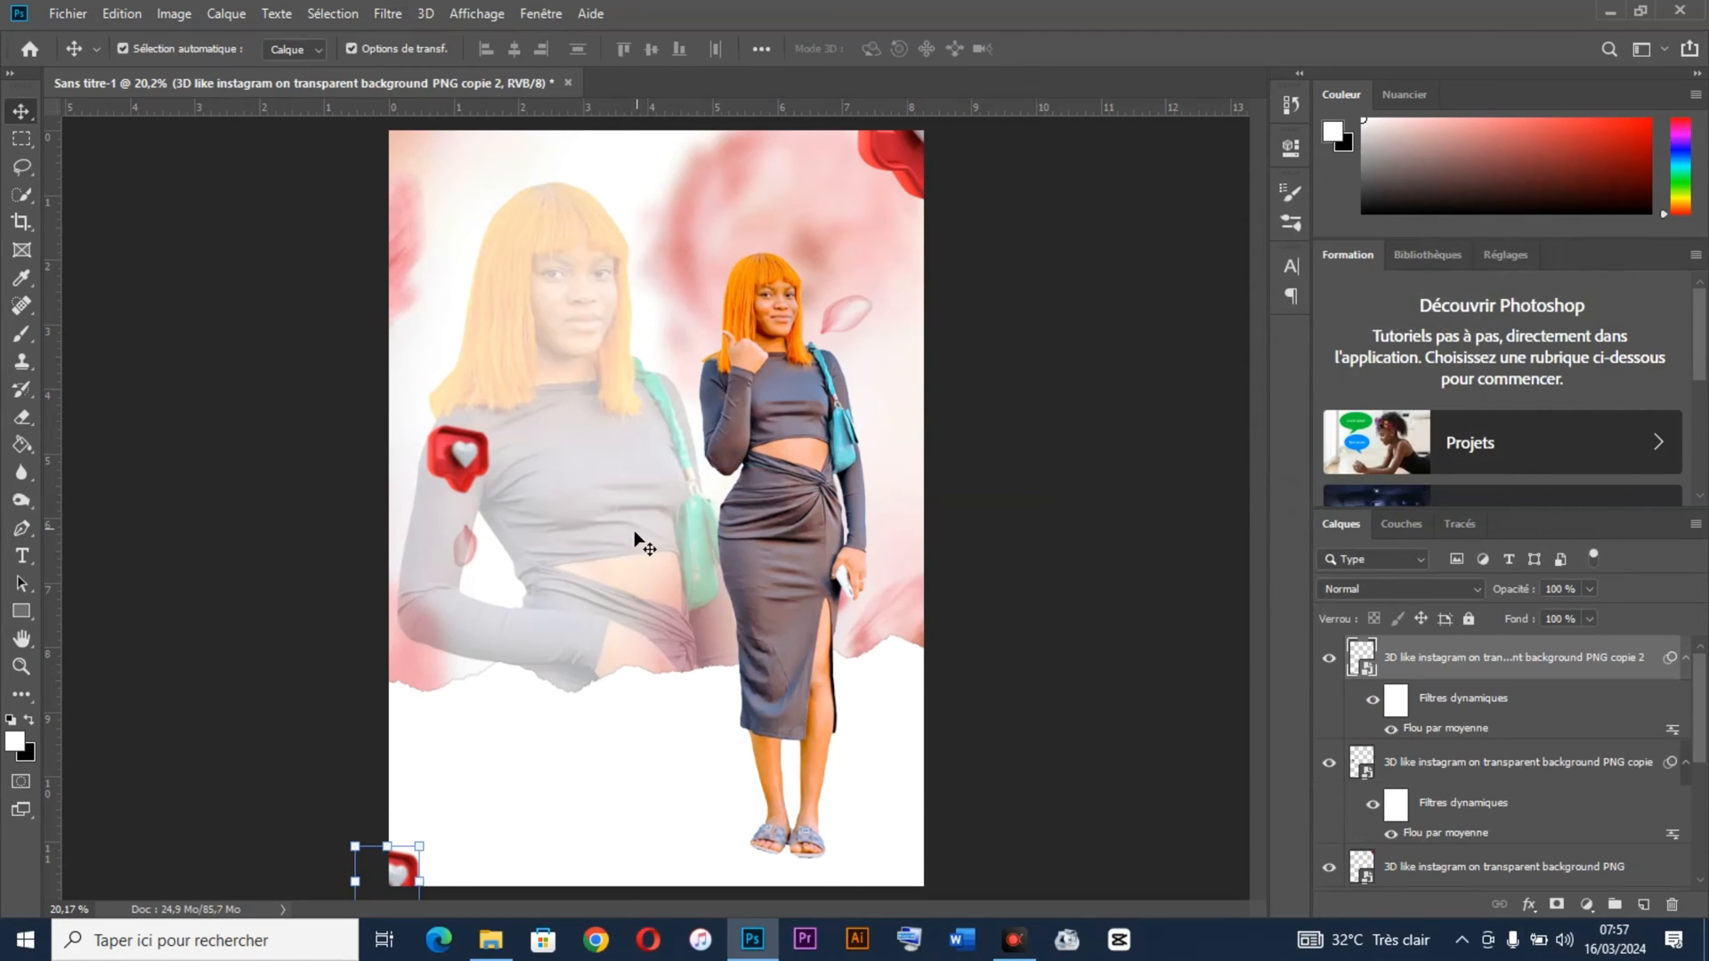
pyautogui.click(820, 830)
# Step: Add a new empty layer above Calque 1 to hold the shadow
pyautogui.click(811, 831)
pyautogui.scroll(2, 754, 777)
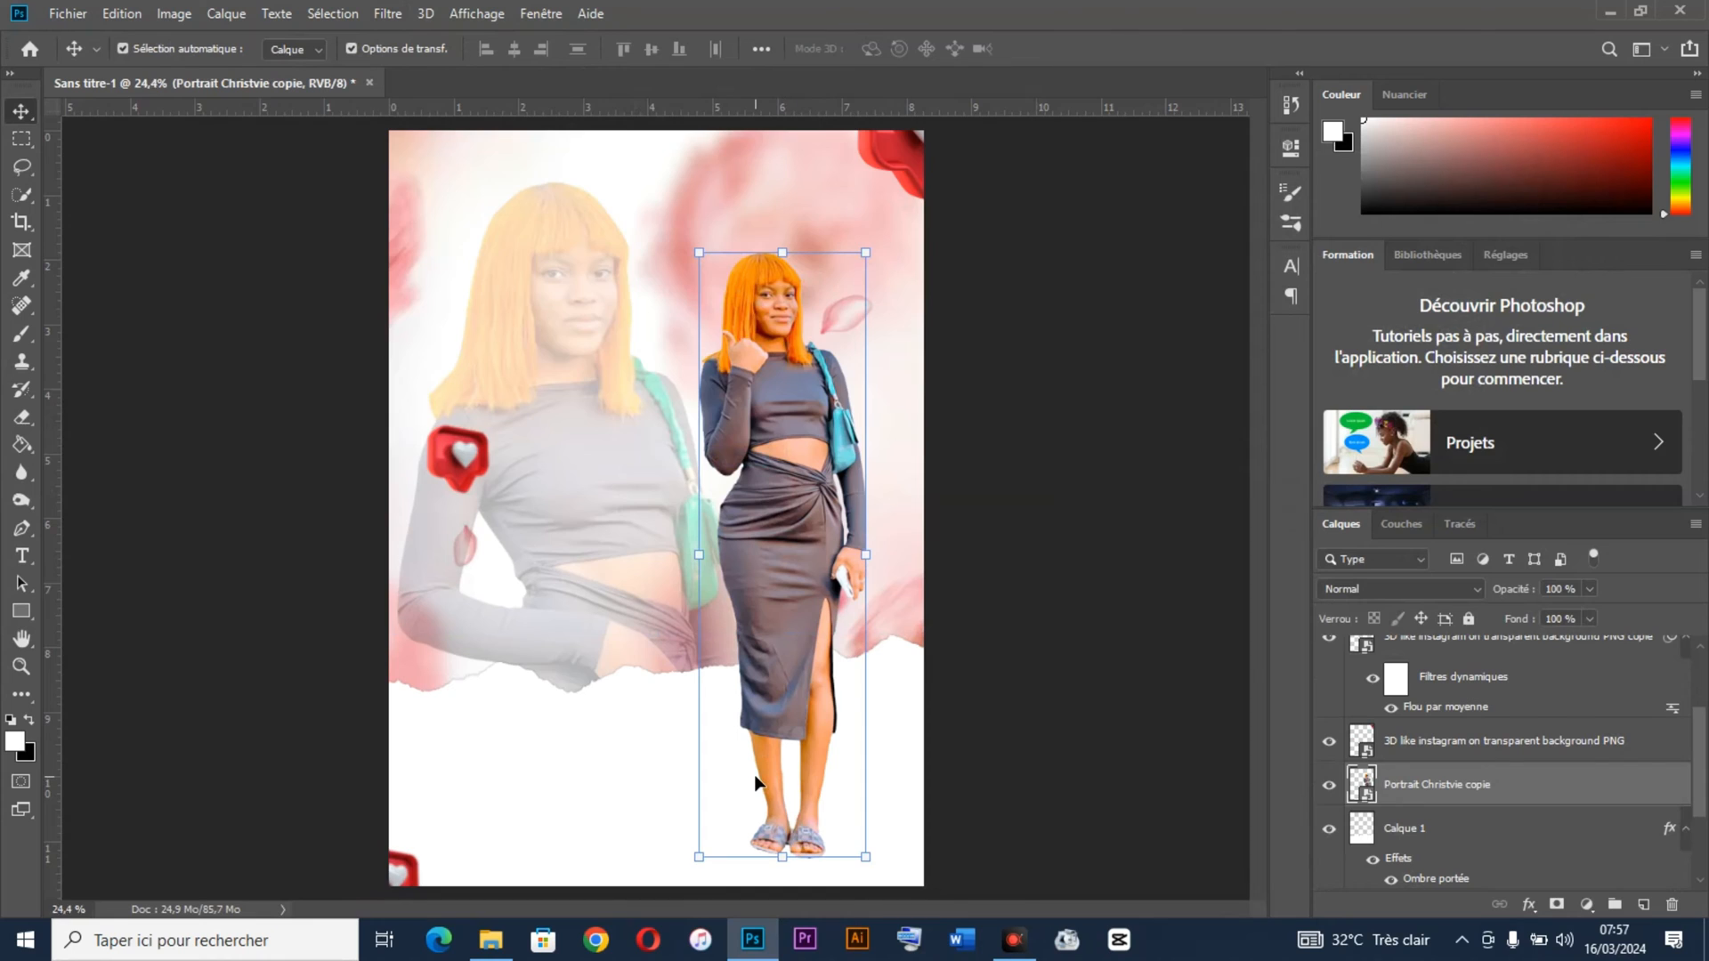
pyautogui.scroll(2, 755, 782)
pyautogui.scroll(-3, 877, 756)
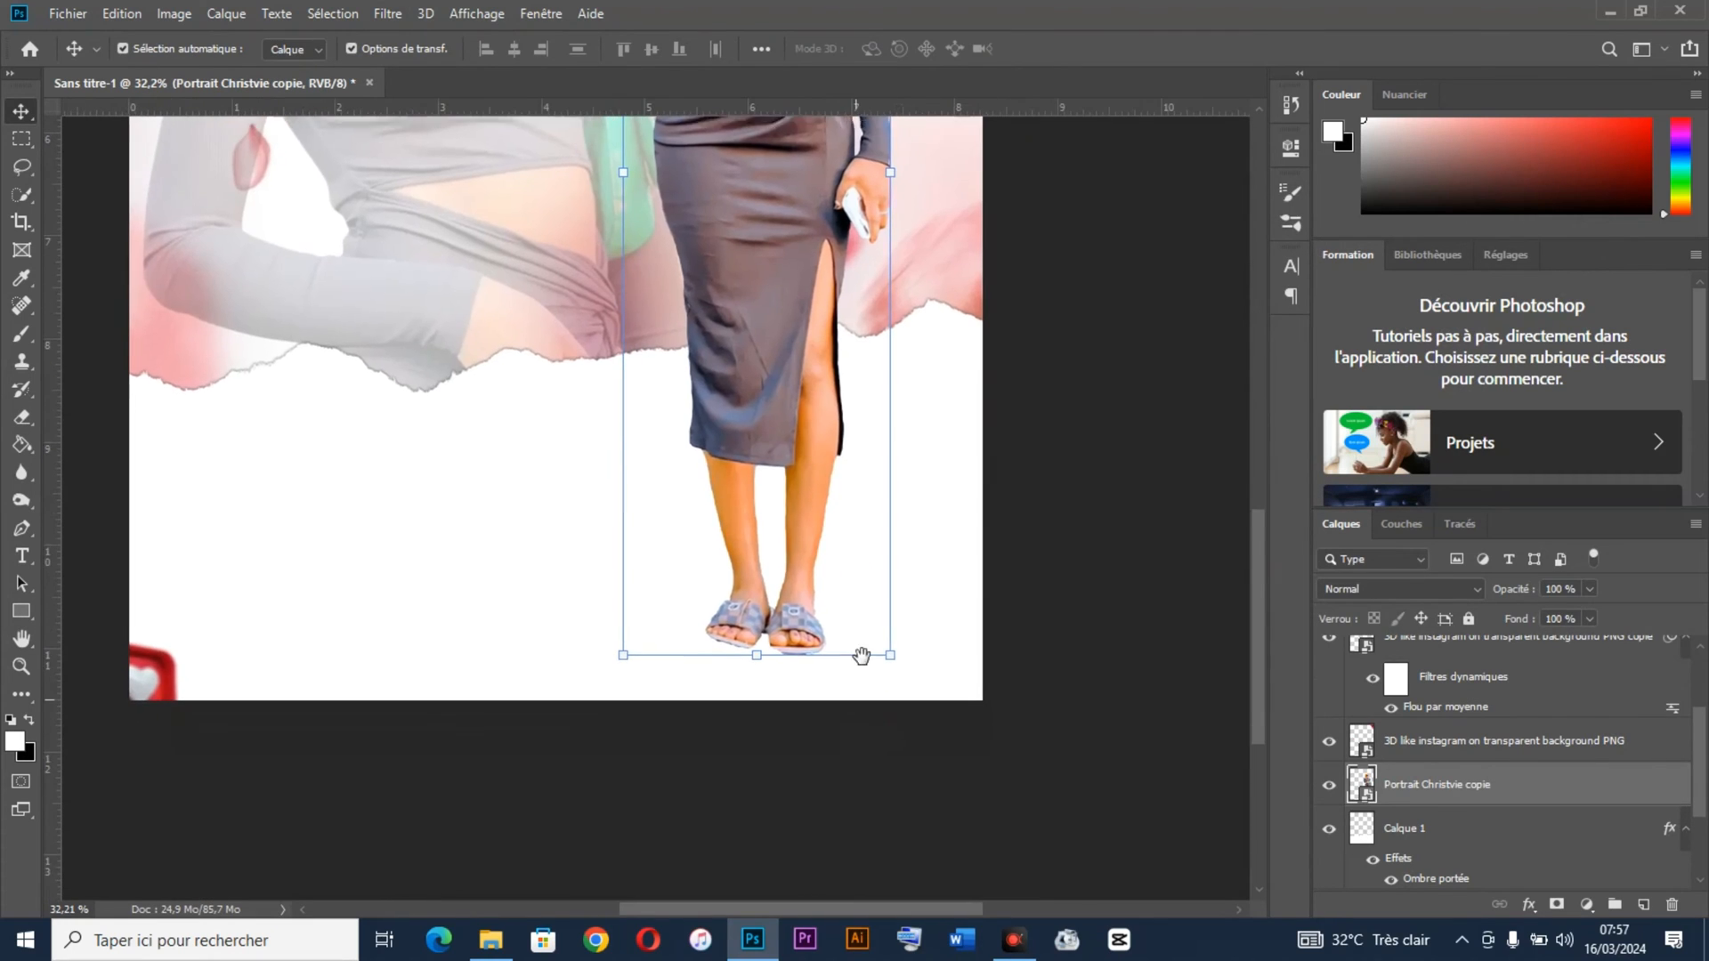
pyautogui.scroll(-1, 862, 656)
pyautogui.click(782, 736)
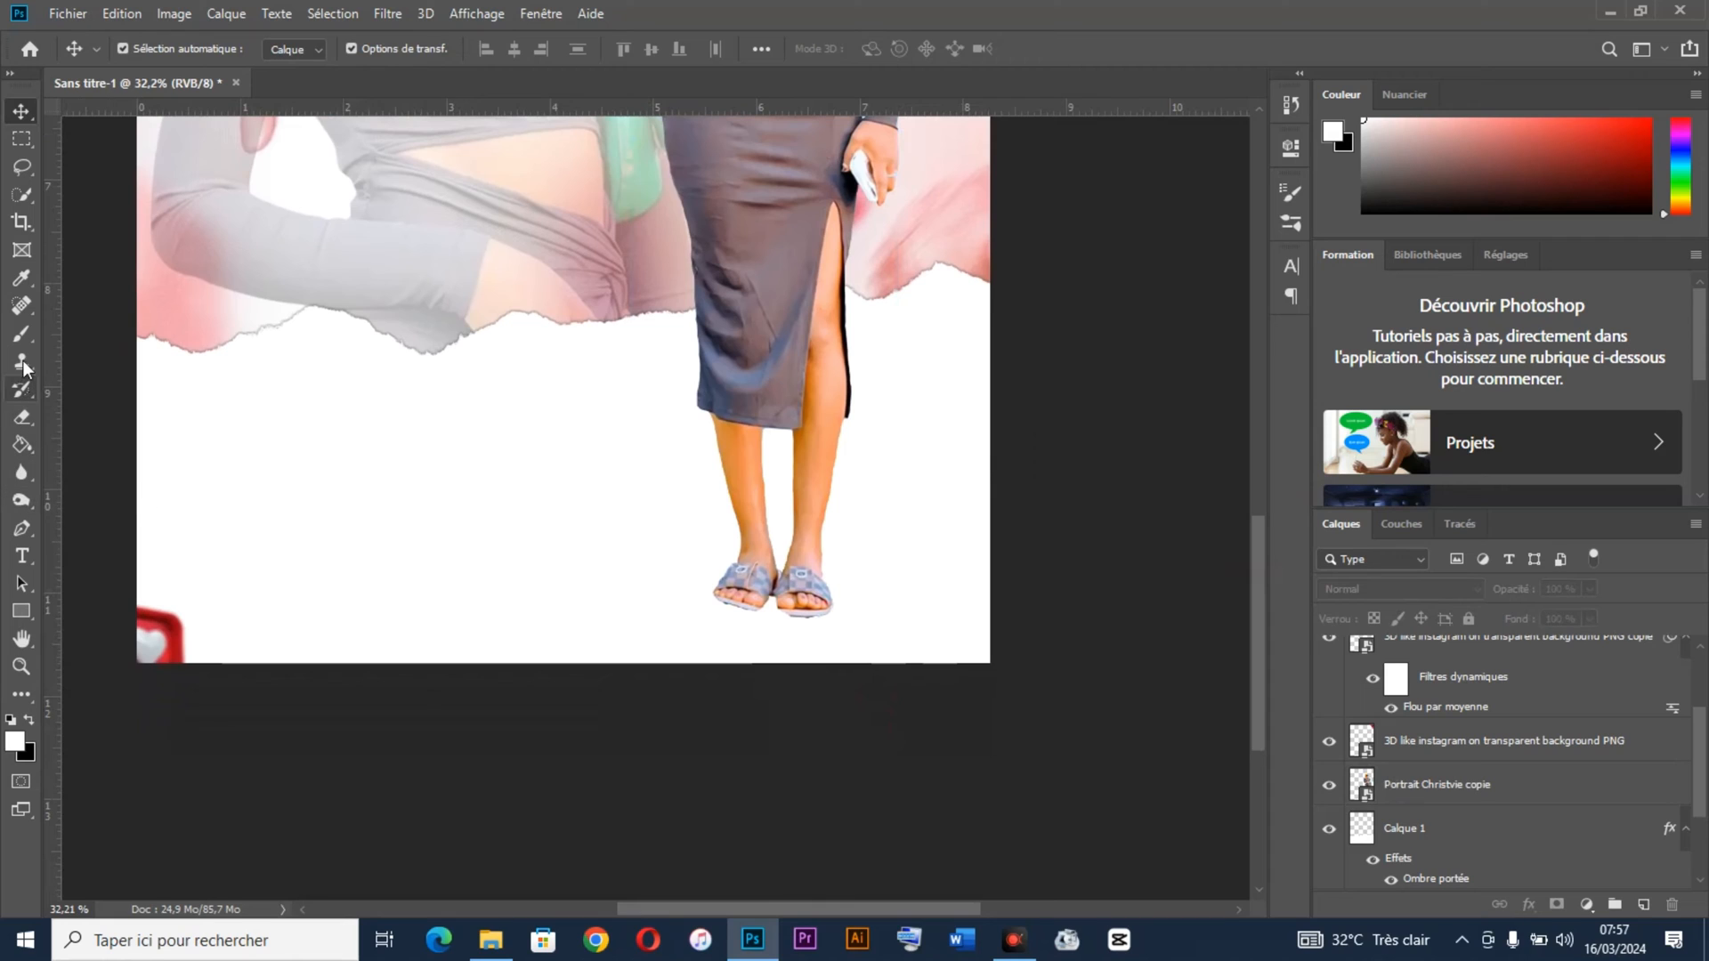
pyautogui.click(23, 337)
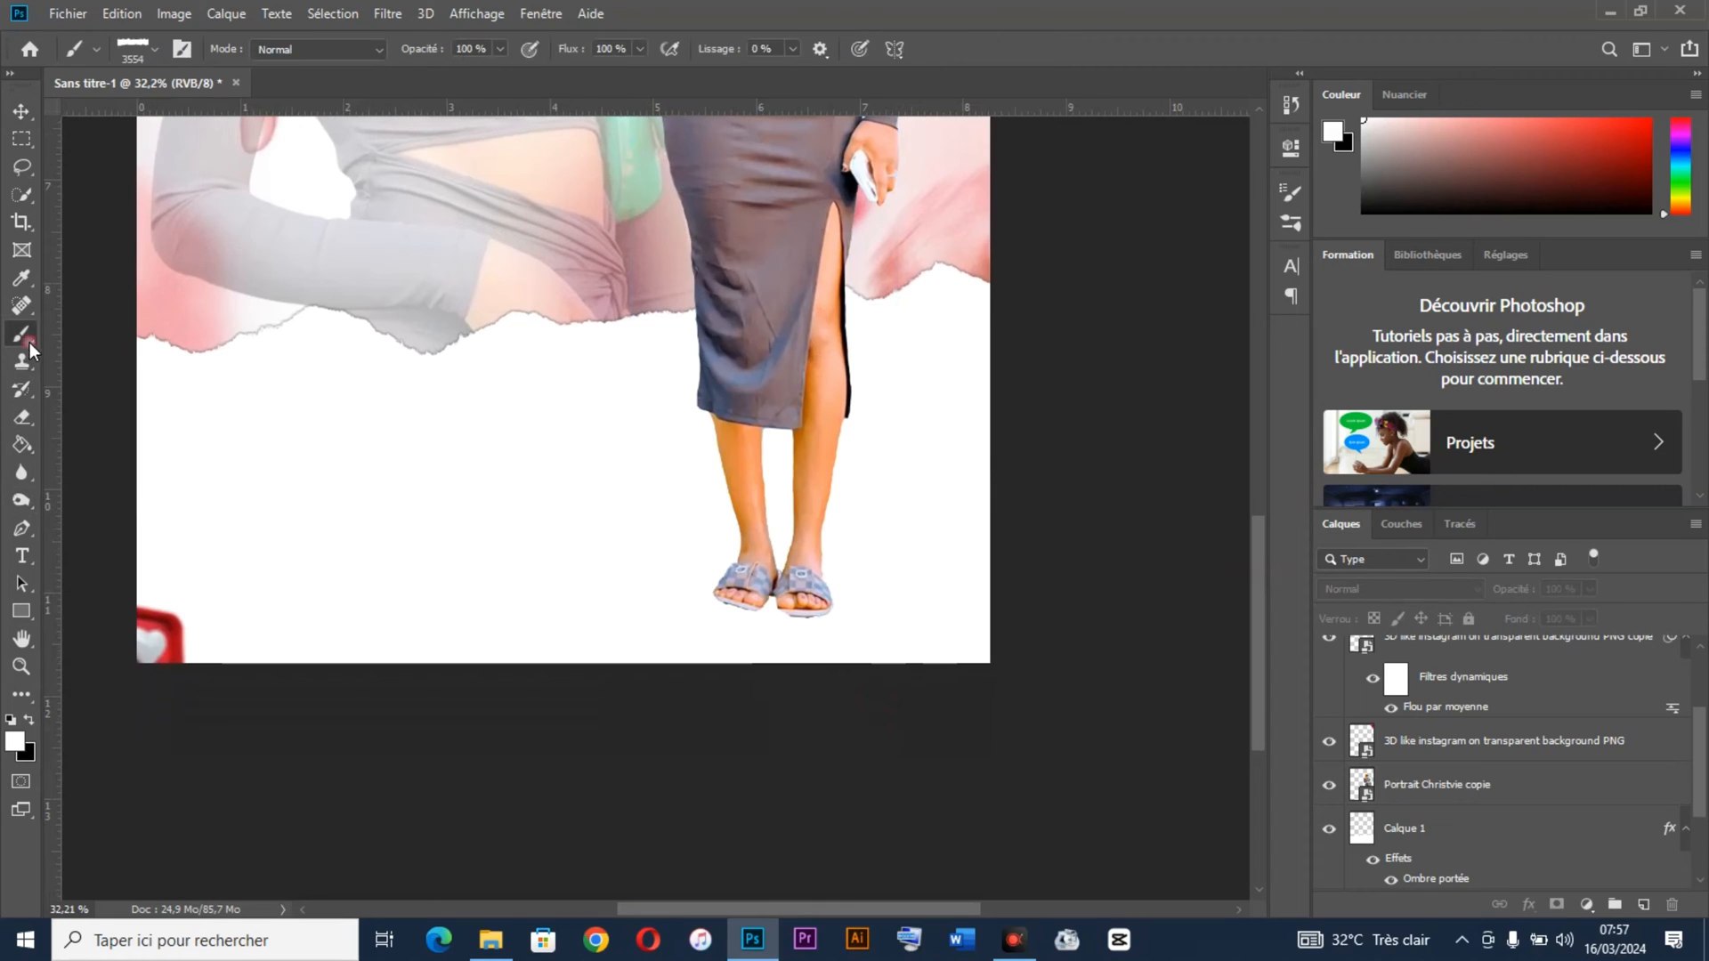
pyautogui.click(1440, 774)
pyautogui.click(1511, 830)
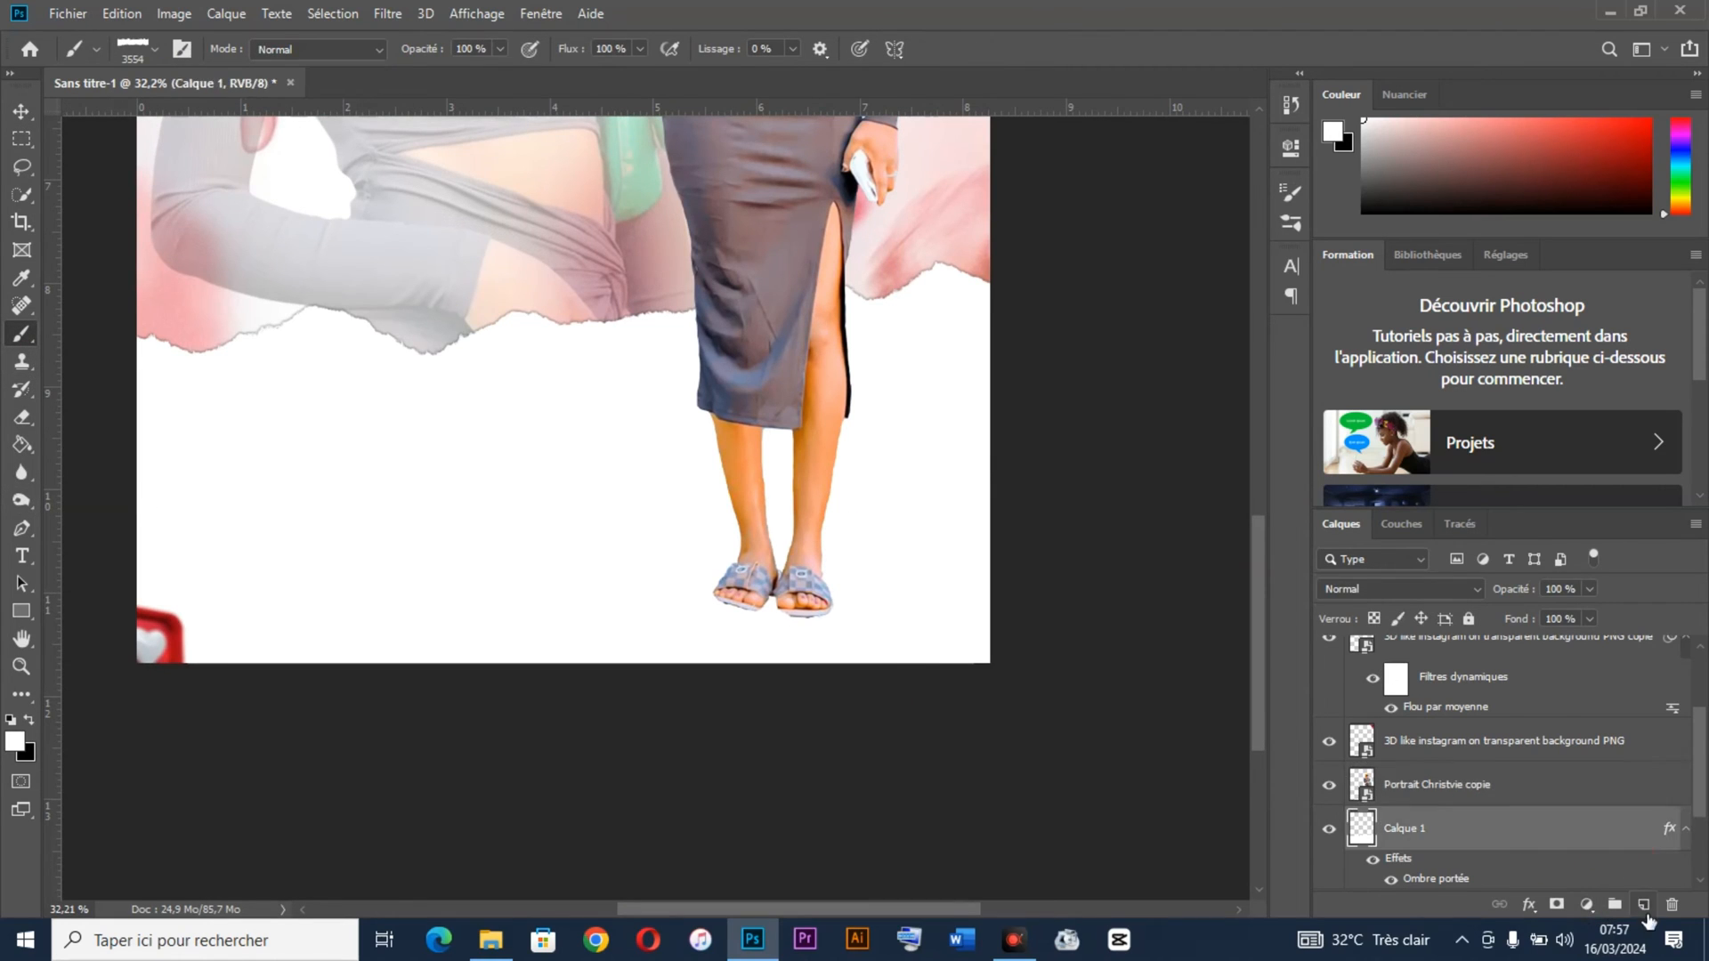
pyautogui.click(1643, 905)
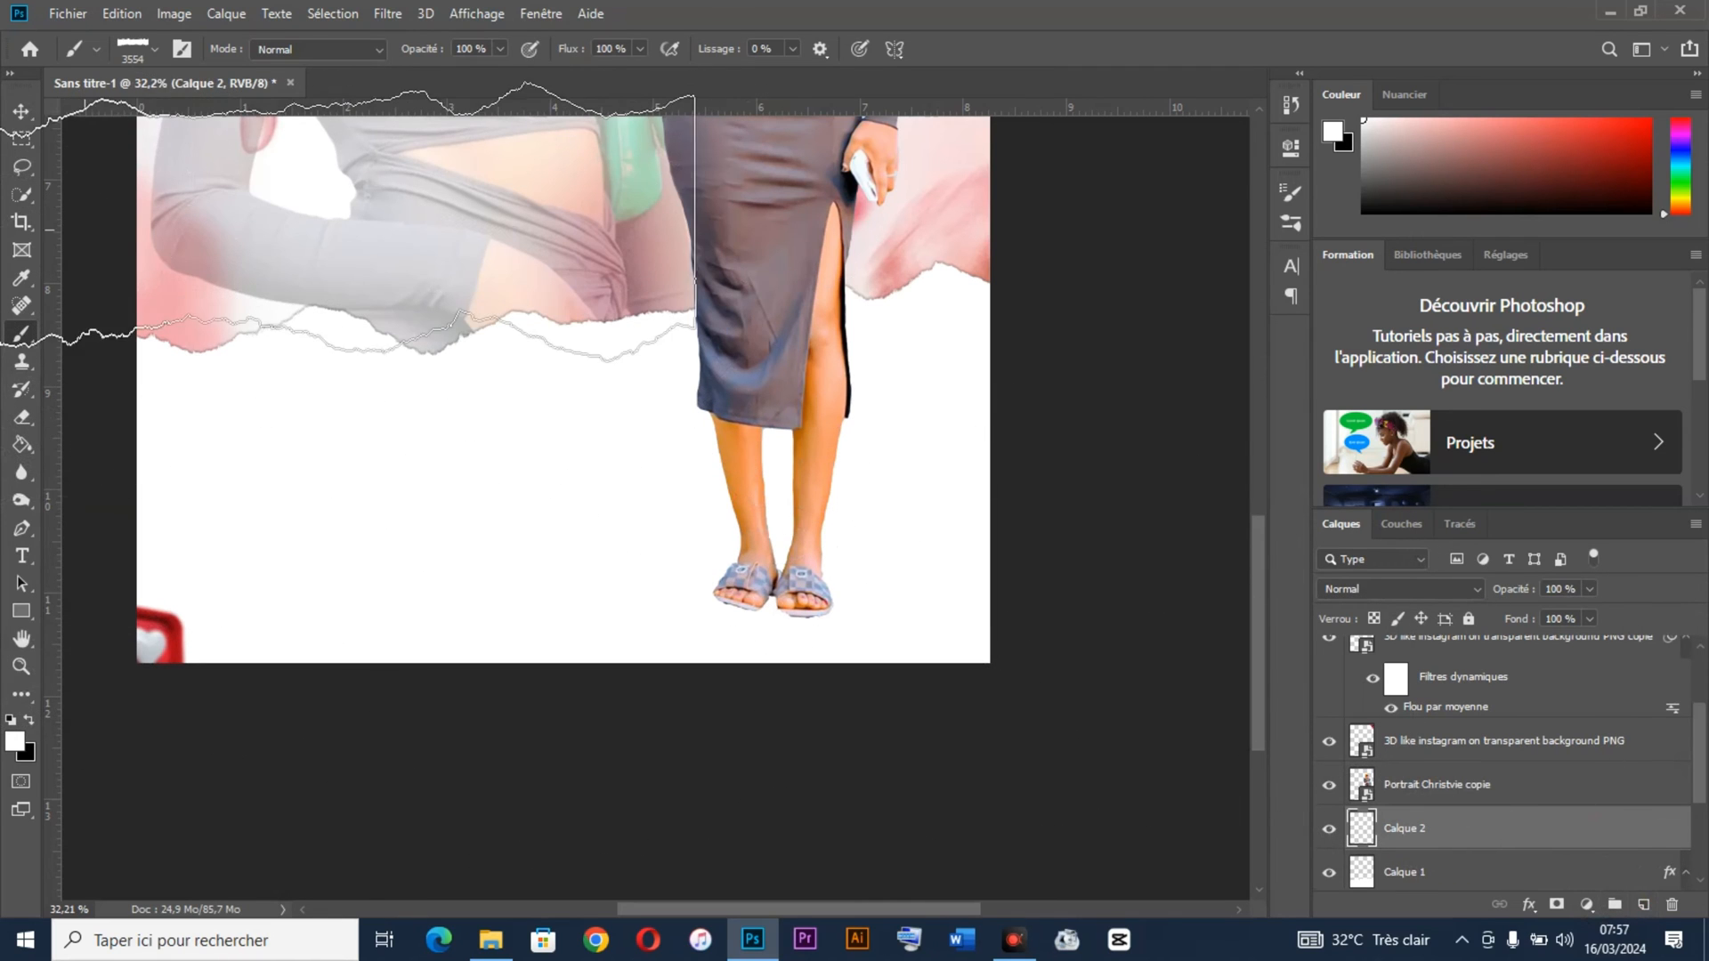
# Step: Paint a soft black dab below the woman's feet with the soft round brush
pyautogui.click(152, 55)
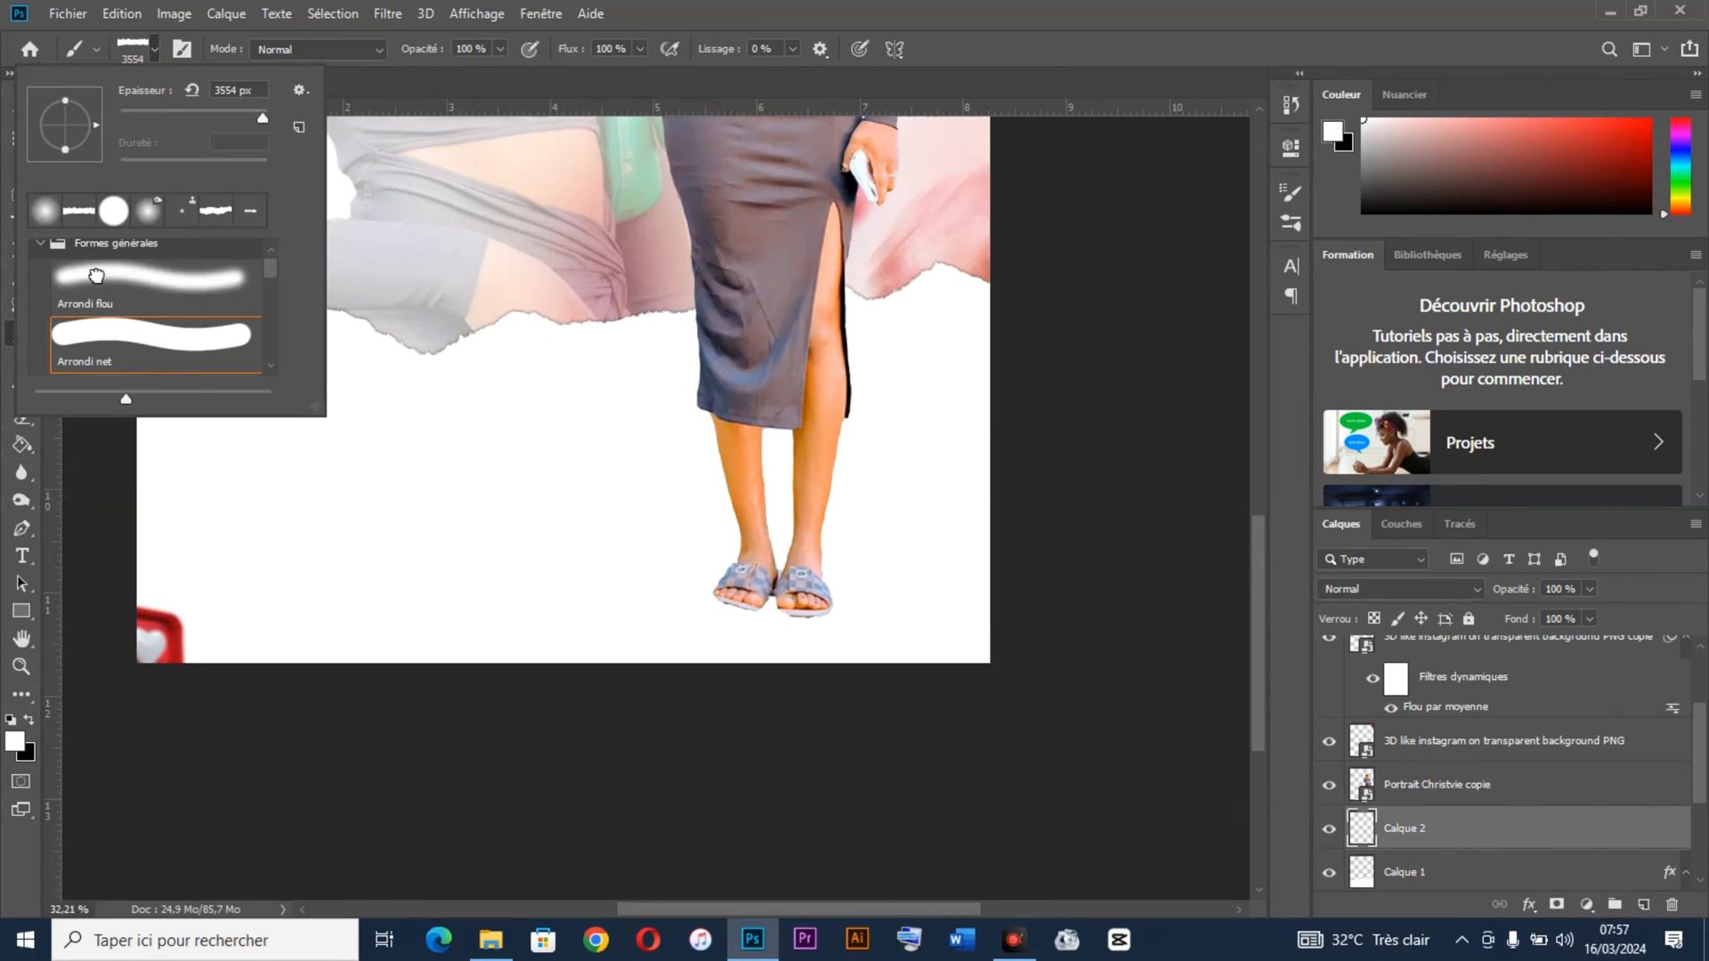
pyautogui.click(89, 280)
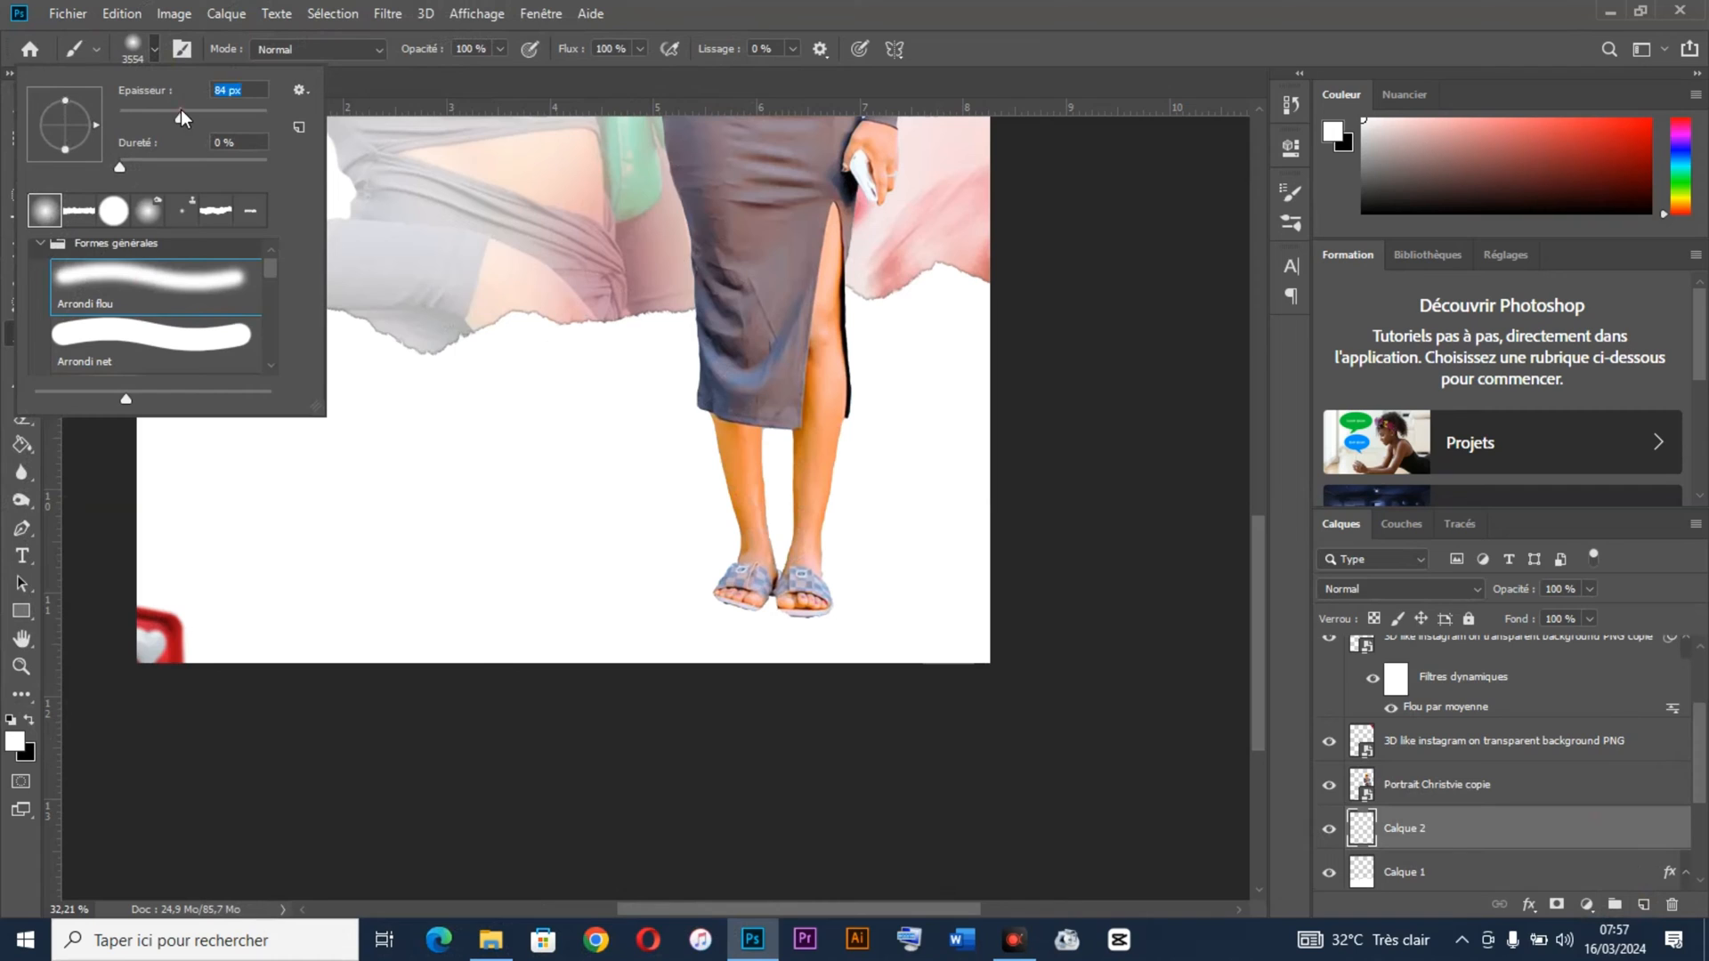
pyautogui.click(30, 721)
pyautogui.click(574, 599)
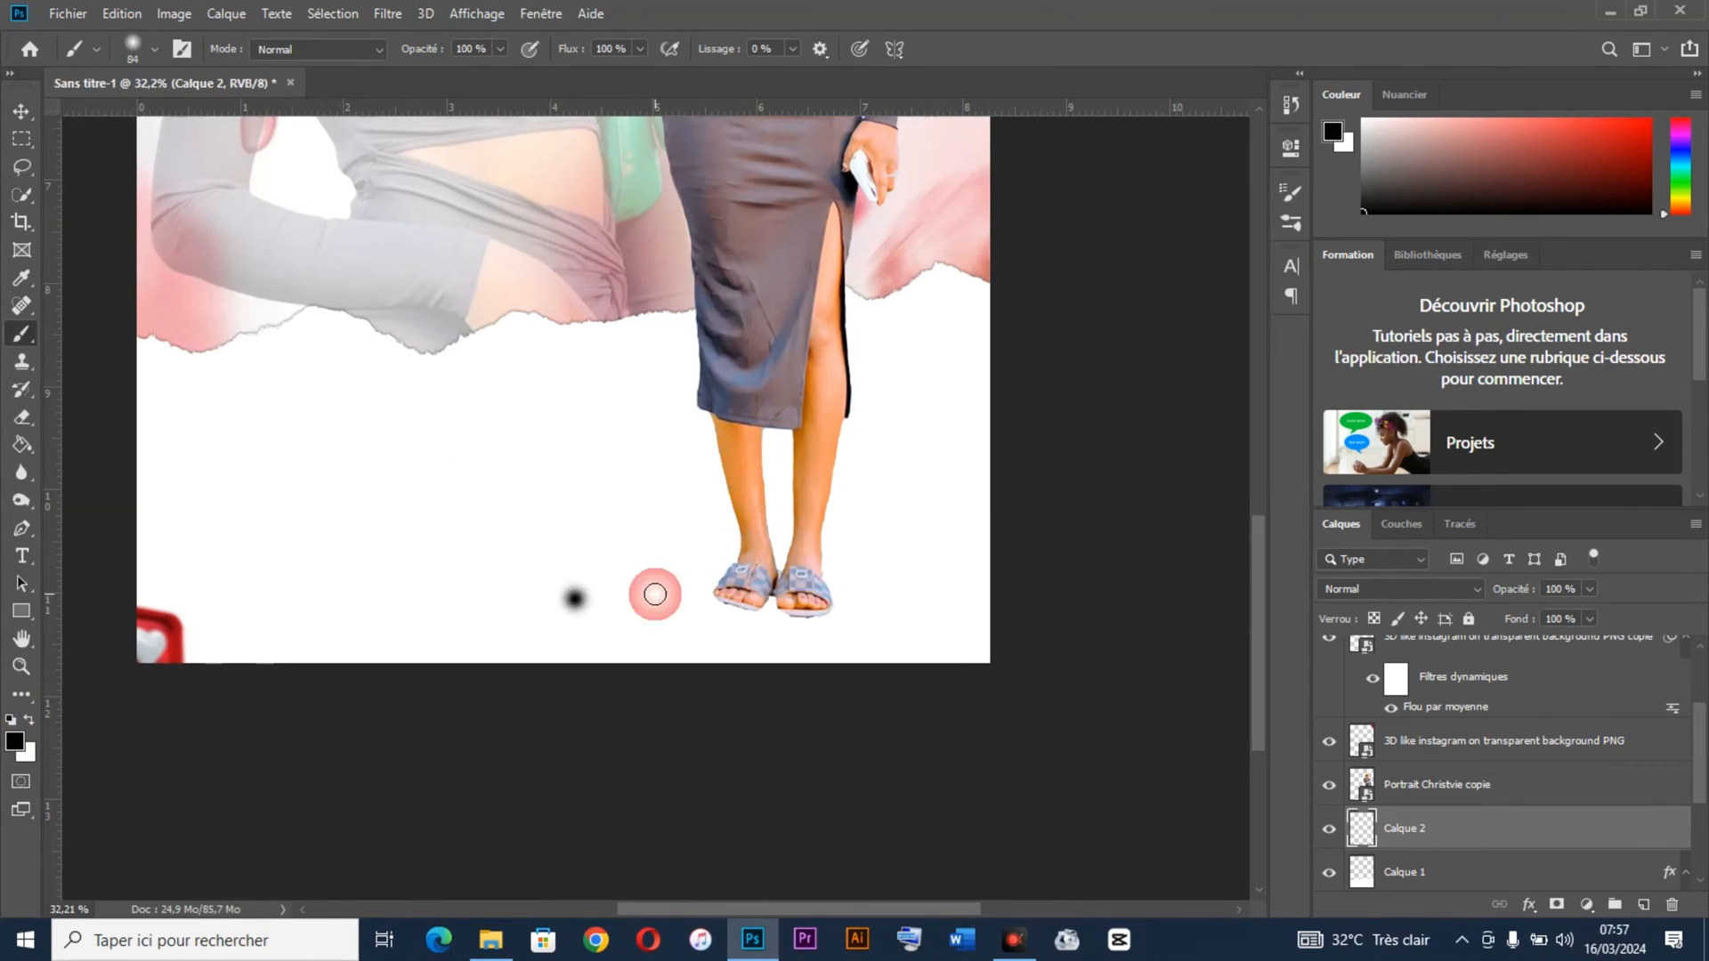
# Step: Stretch, flatten and skew the dab into a thin shadow under her feet
pyautogui.hotkey('ctrl', 't')
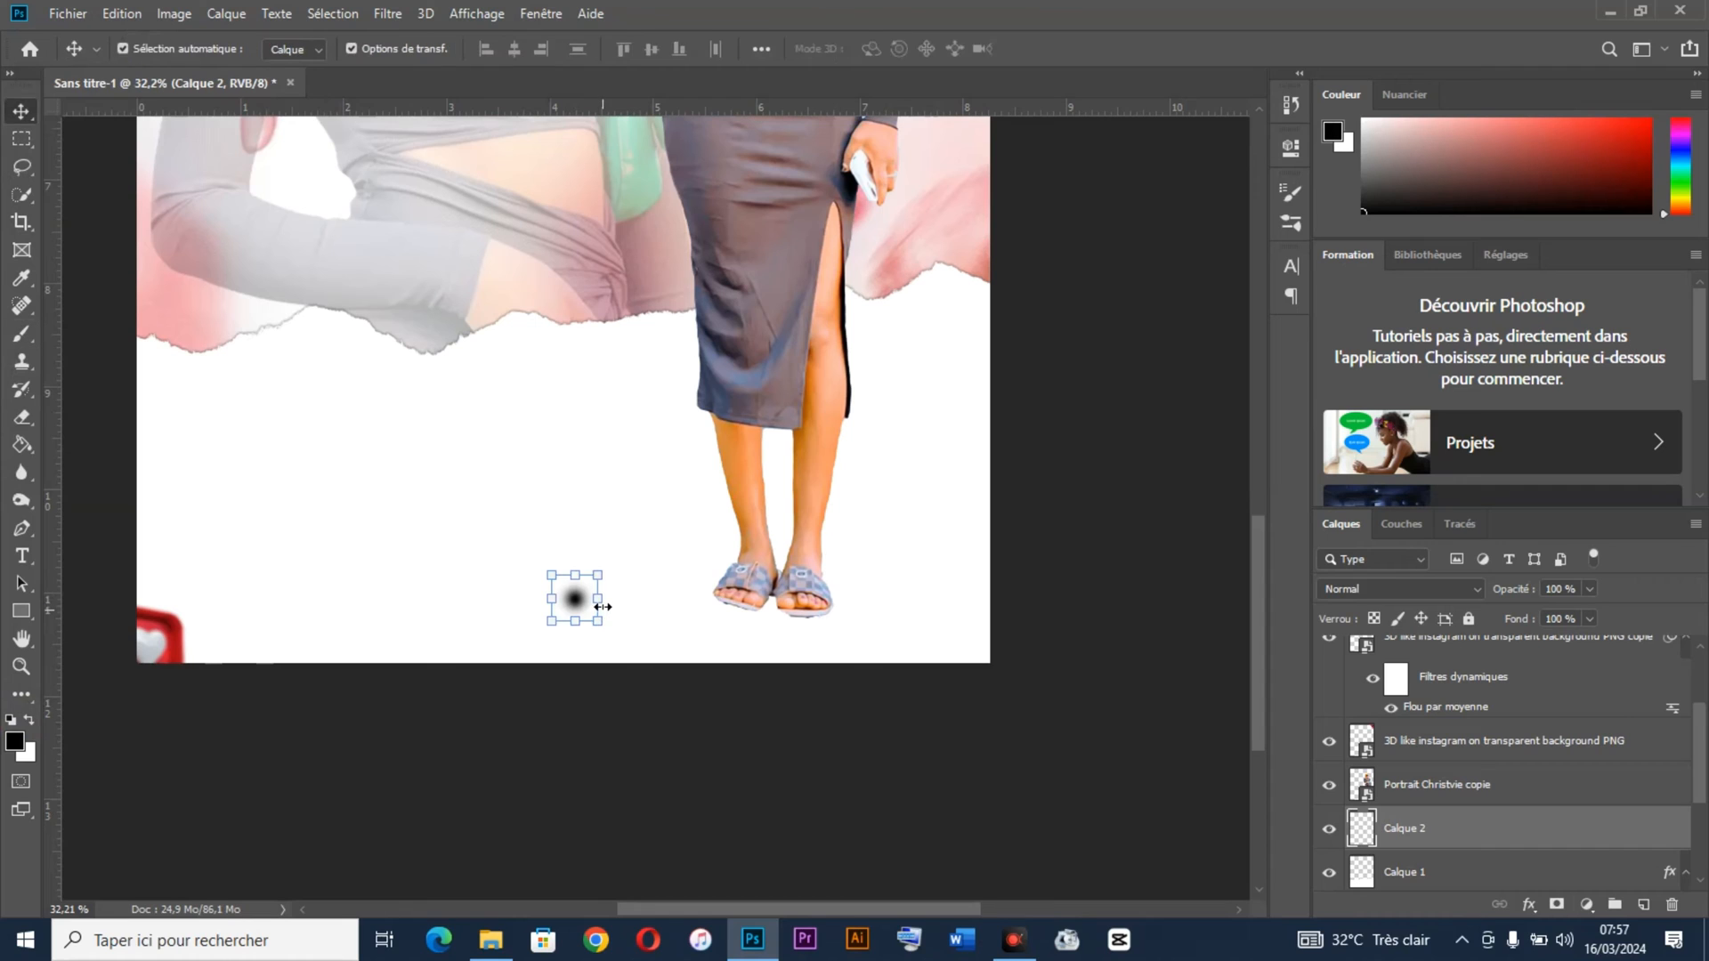
pyautogui.moveTo(600, 599)
pyautogui.mouseDown()
pyautogui.moveTo(953, 596)
pyautogui.moveTo(753, 604)
pyautogui.mouseUp()
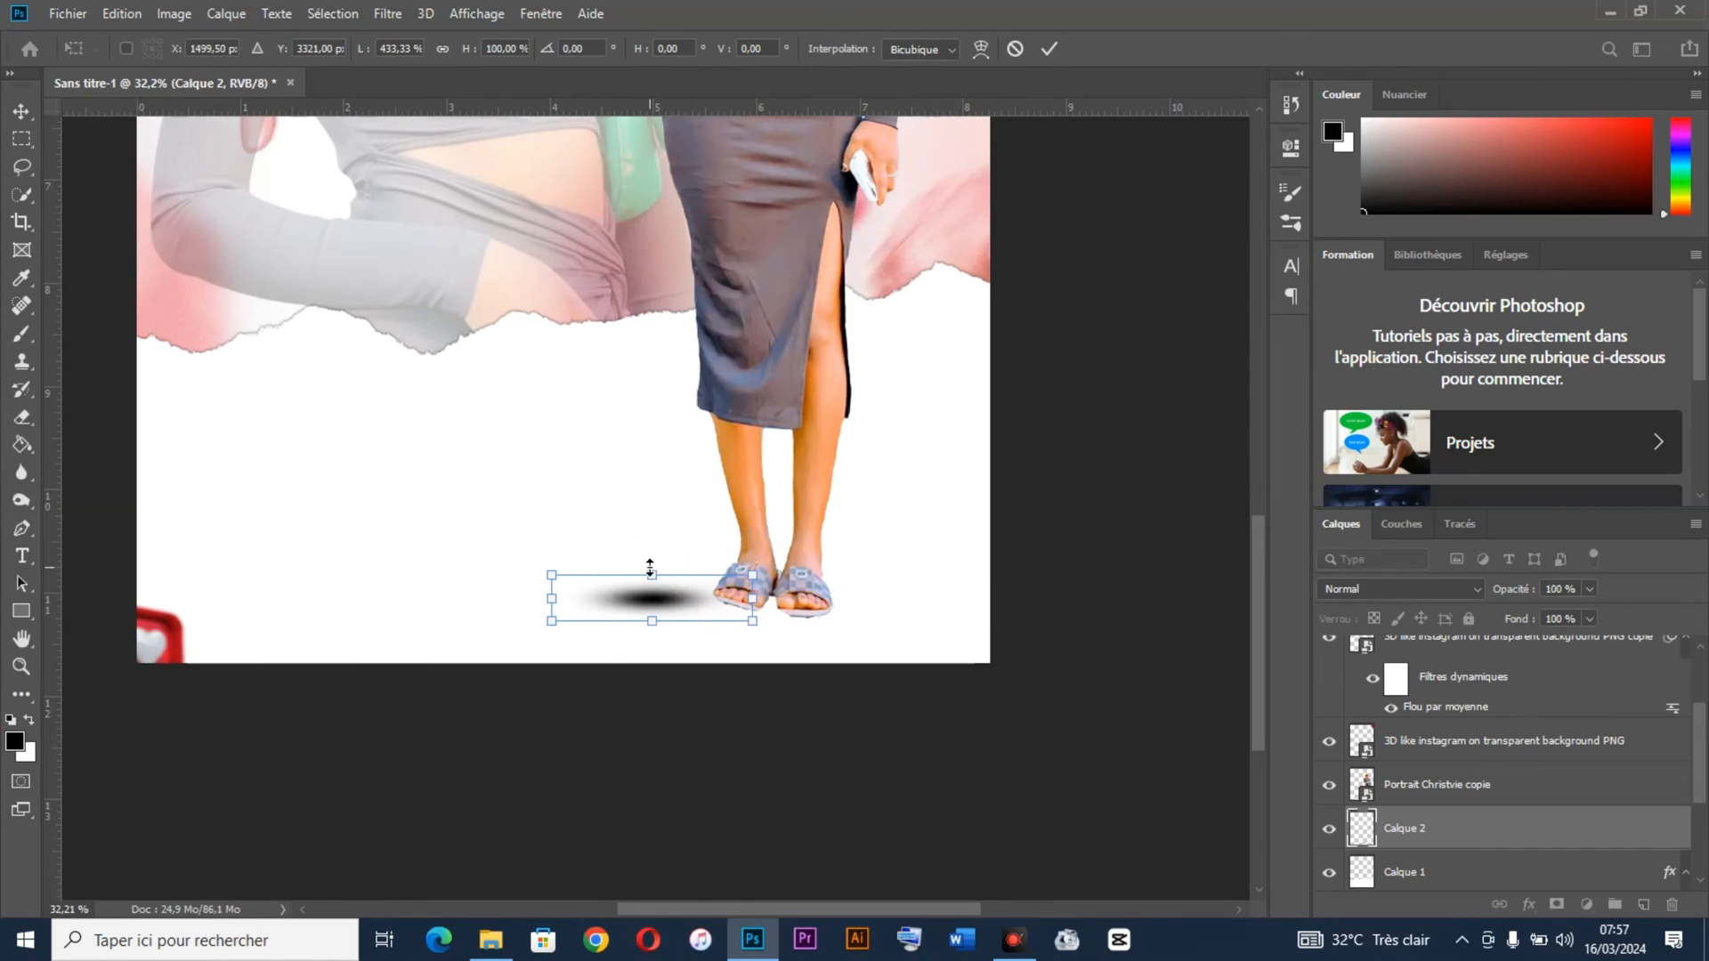
pyautogui.moveTo(652, 575)
pyautogui.mouseDown()
pyautogui.moveTo(652, 591)
pyautogui.moveTo(745, 601)
pyautogui.mouseUp()
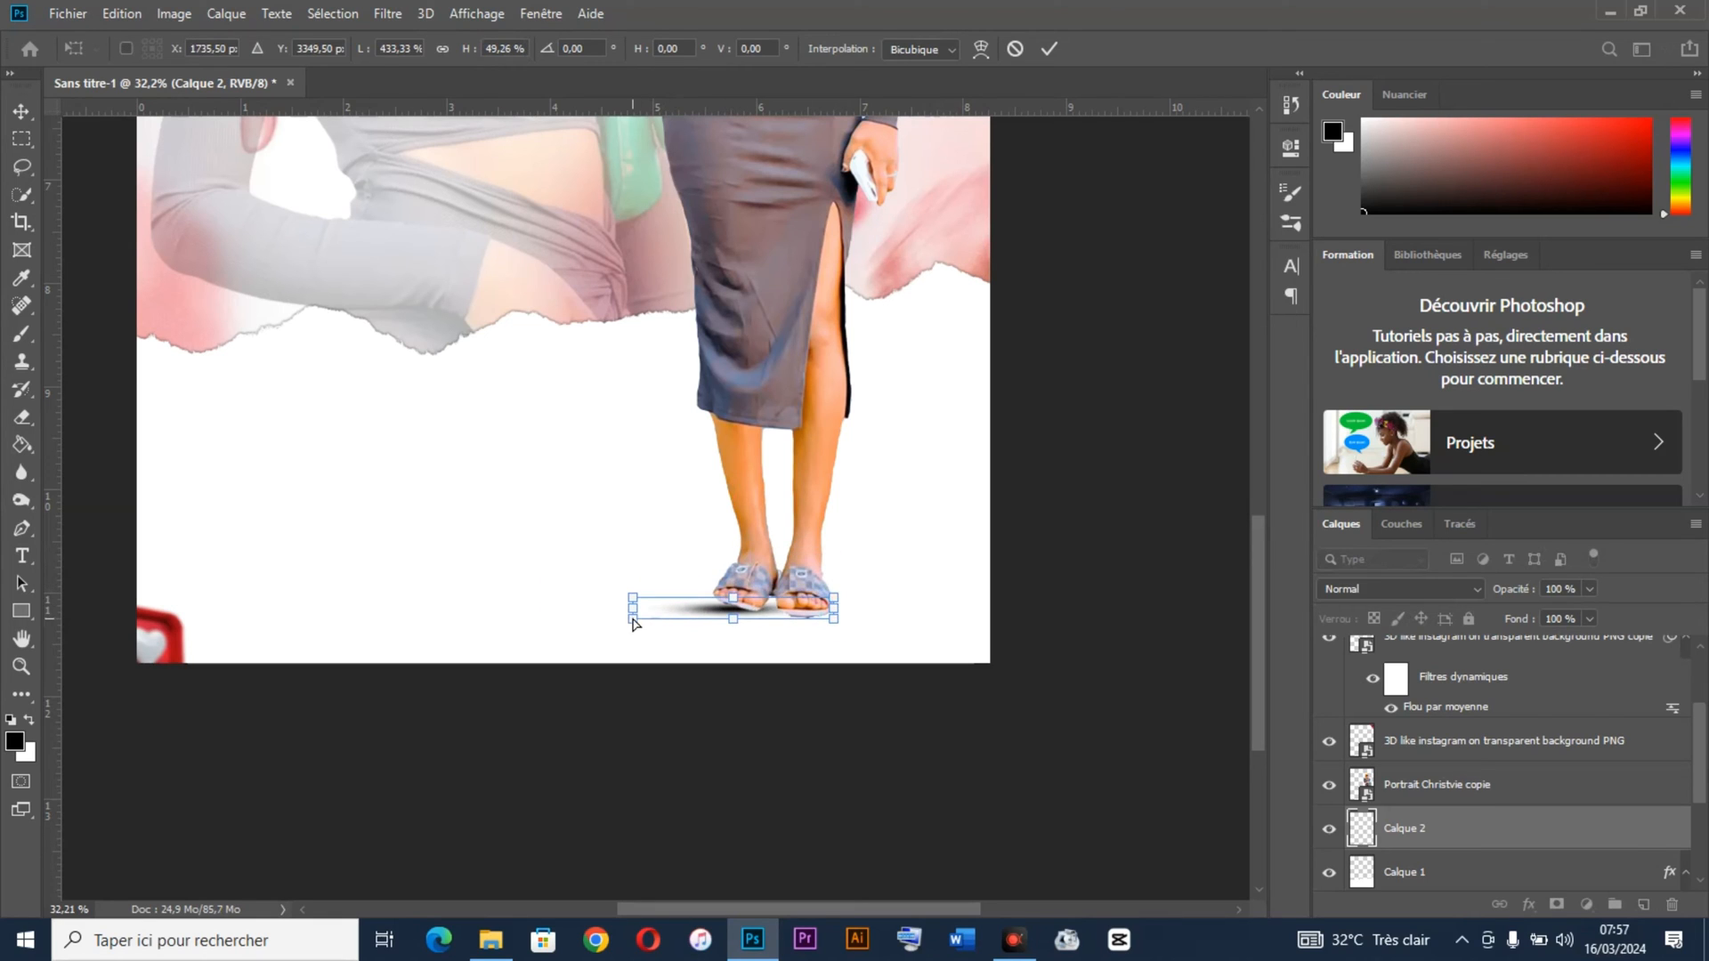
pyautogui.moveTo(630, 610); pyautogui.dragTo(631, 585)
pyautogui.moveTo(756, 593); pyautogui.dragTo(911, 601)
pyautogui.press('Return')
# Step: Skew the copied shadow the other way and set both shadow layers to 50% opacity
pyautogui.moveTo(861, 606); pyautogui.dragTo(838, 607)
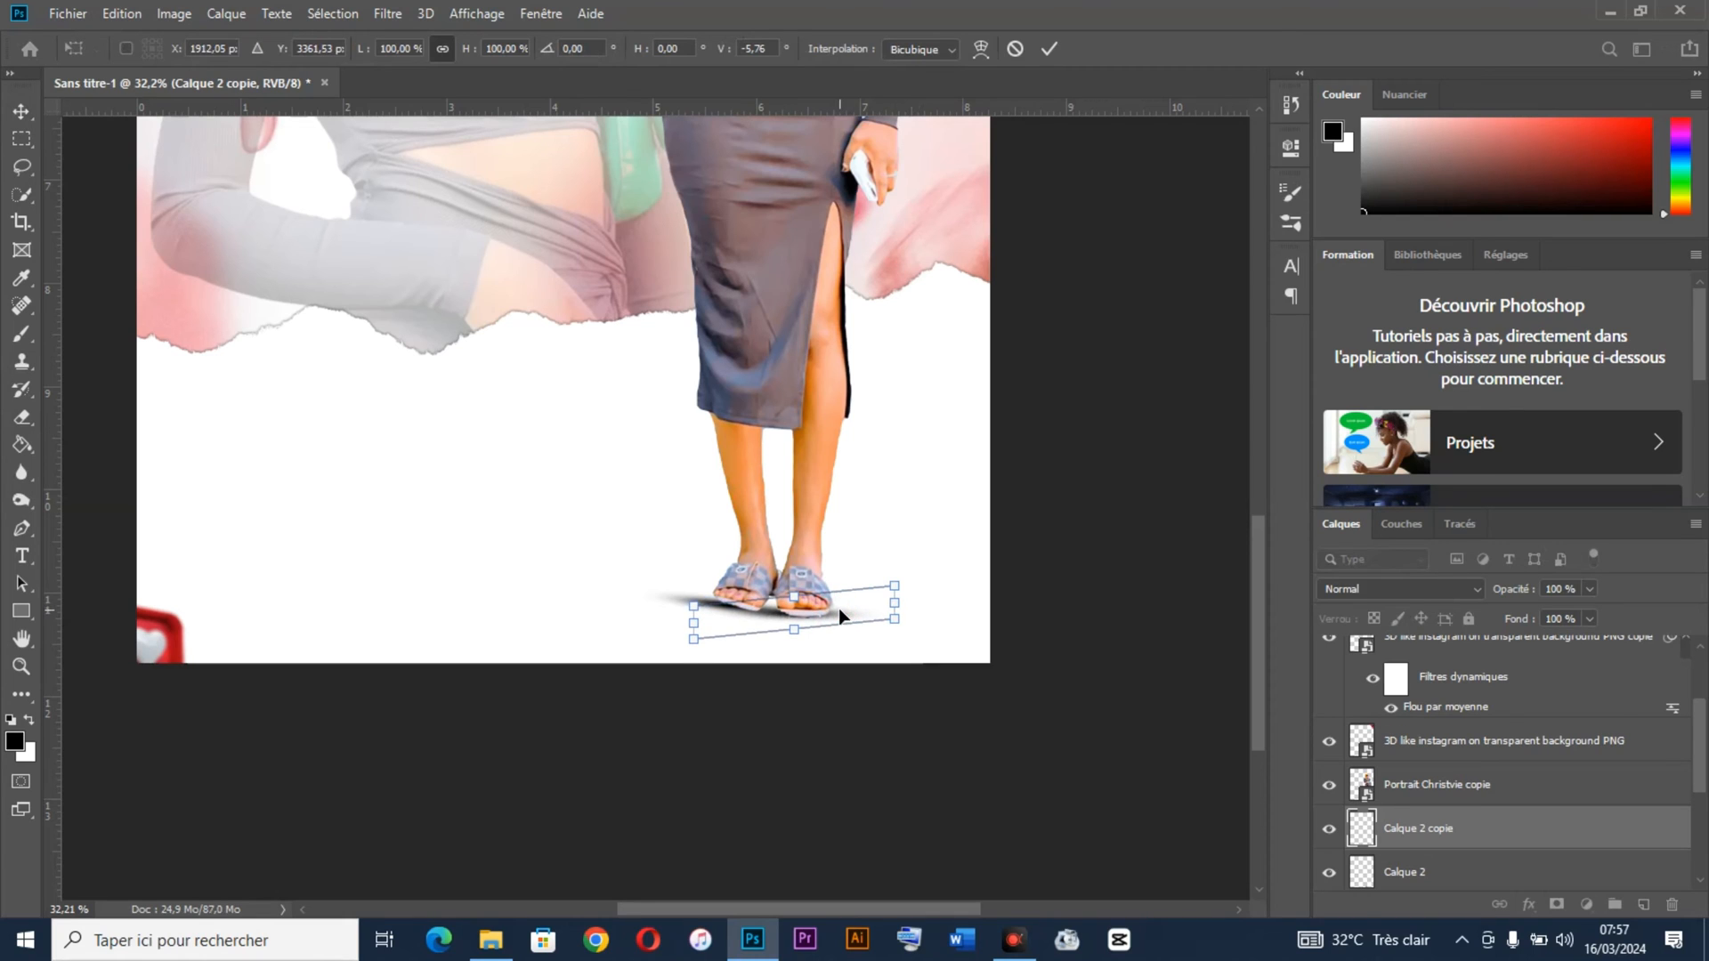
pyautogui.press('Return')
pyautogui.keyDown('ctrl'); pyautogui.click(1425, 863); pyautogui.keyUp('ctrl')
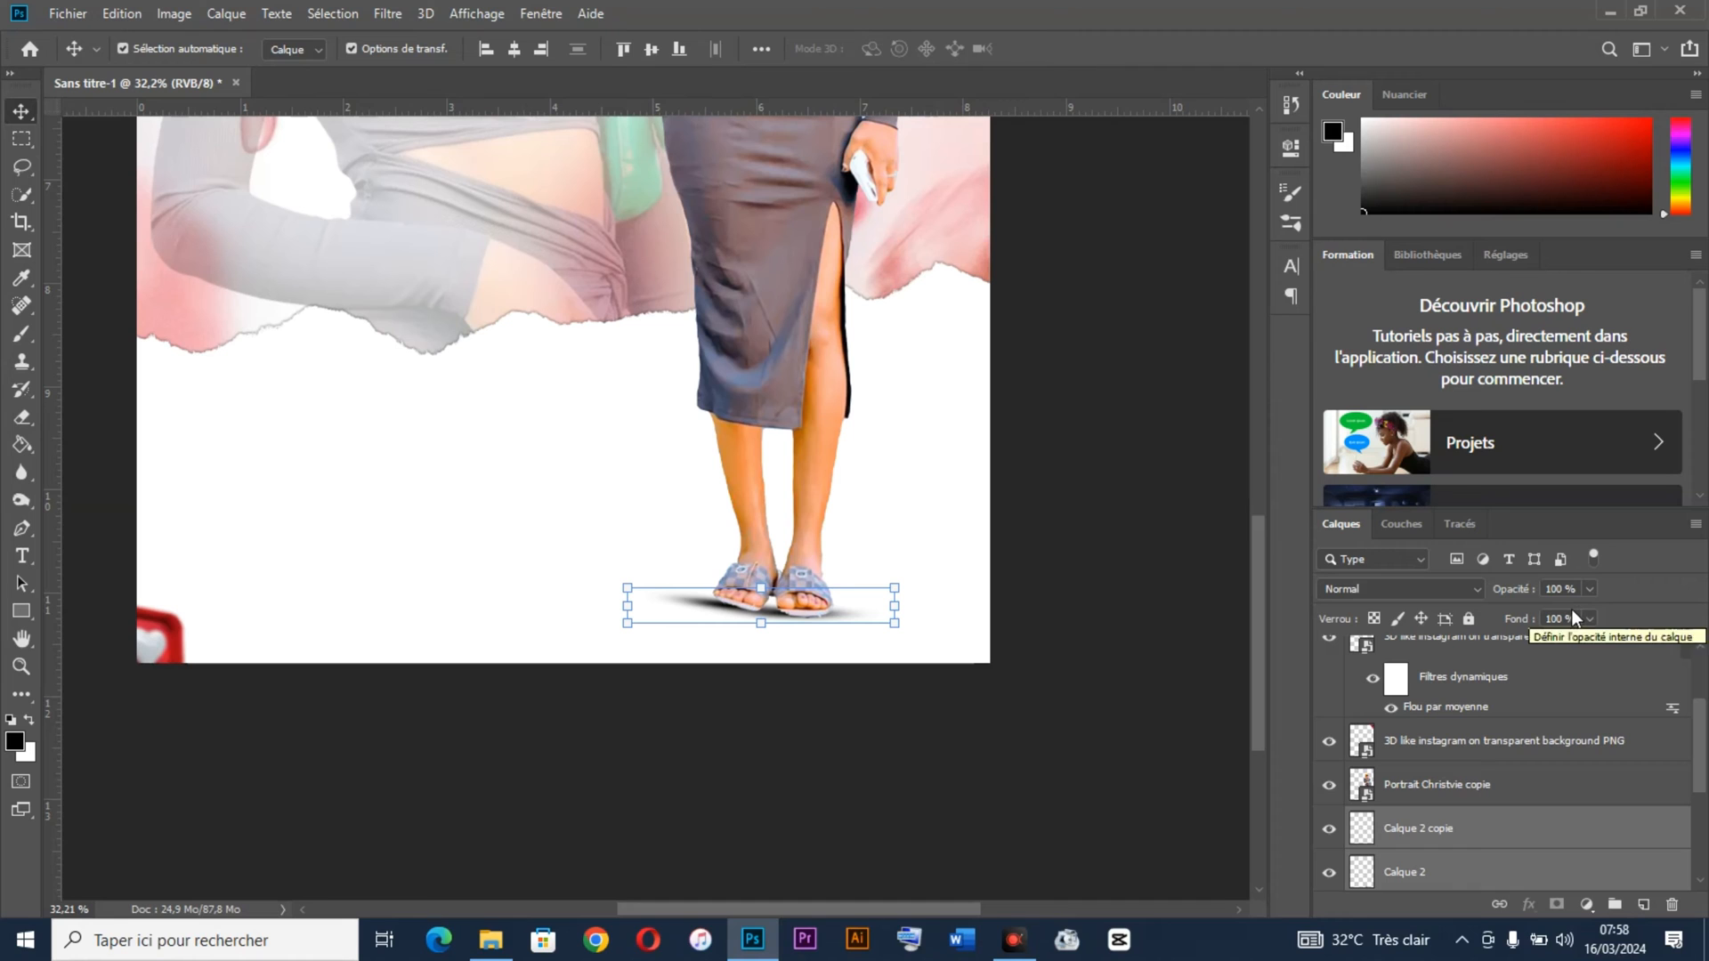
pyautogui.press('5')
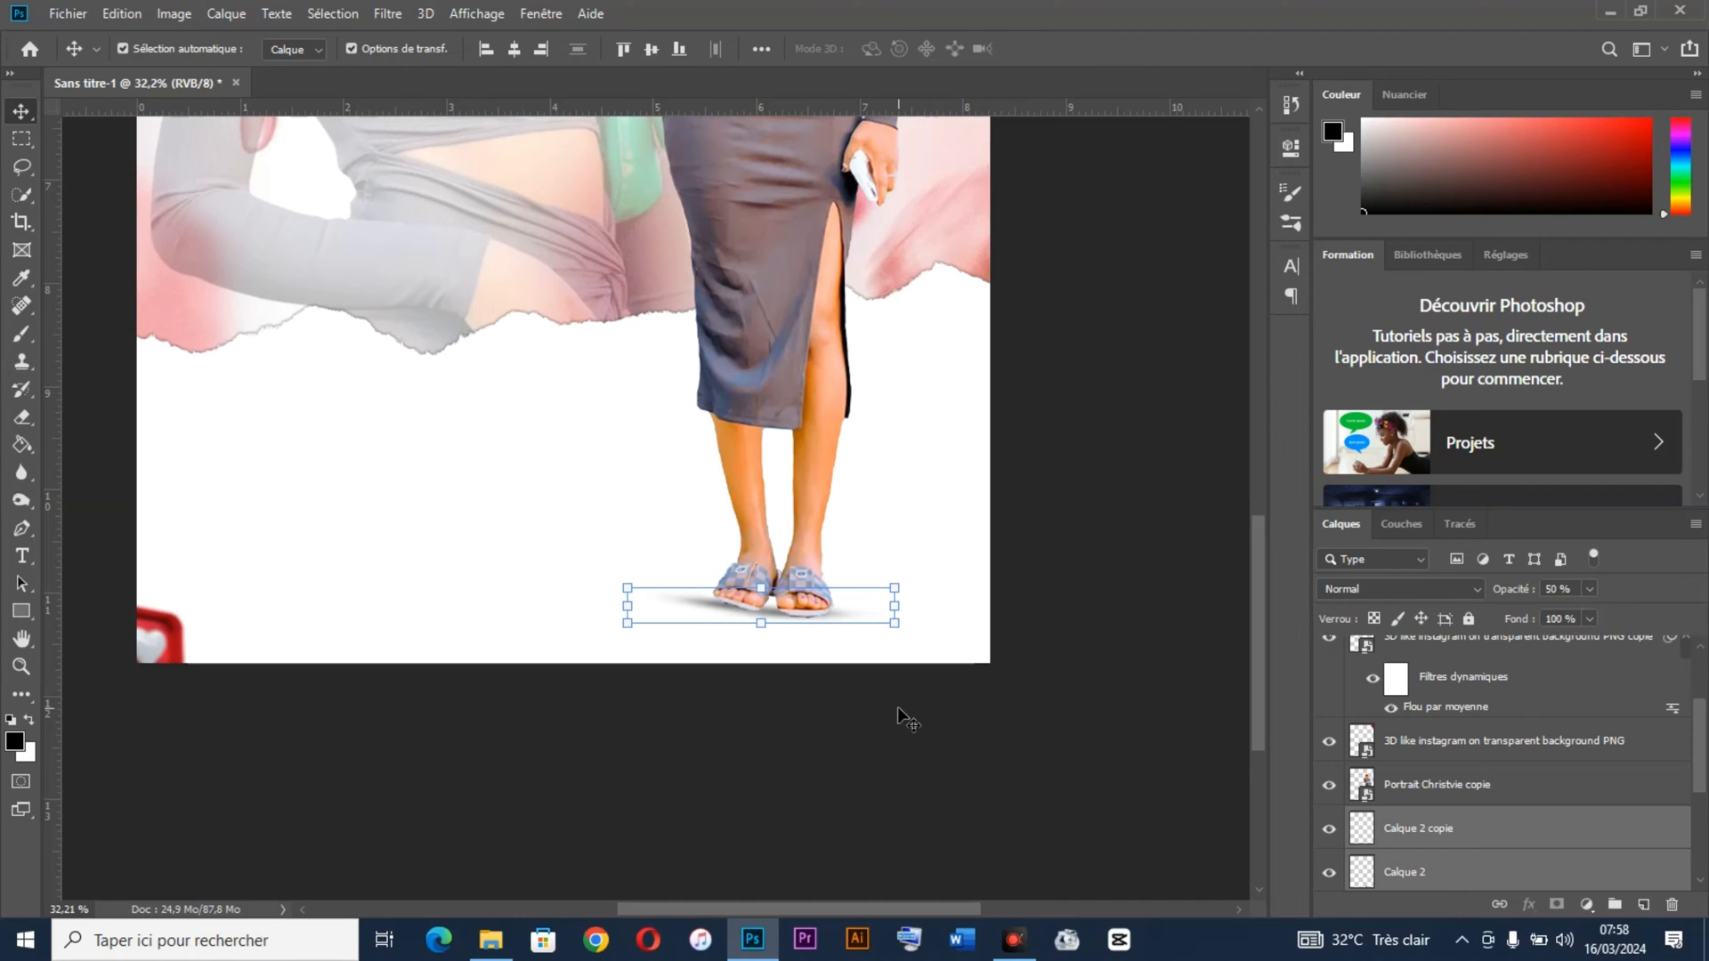
pyautogui.click(1001, 741)
pyautogui.hotkey('ctrl', '0')
pyautogui.scroll(-4, 900, 650)
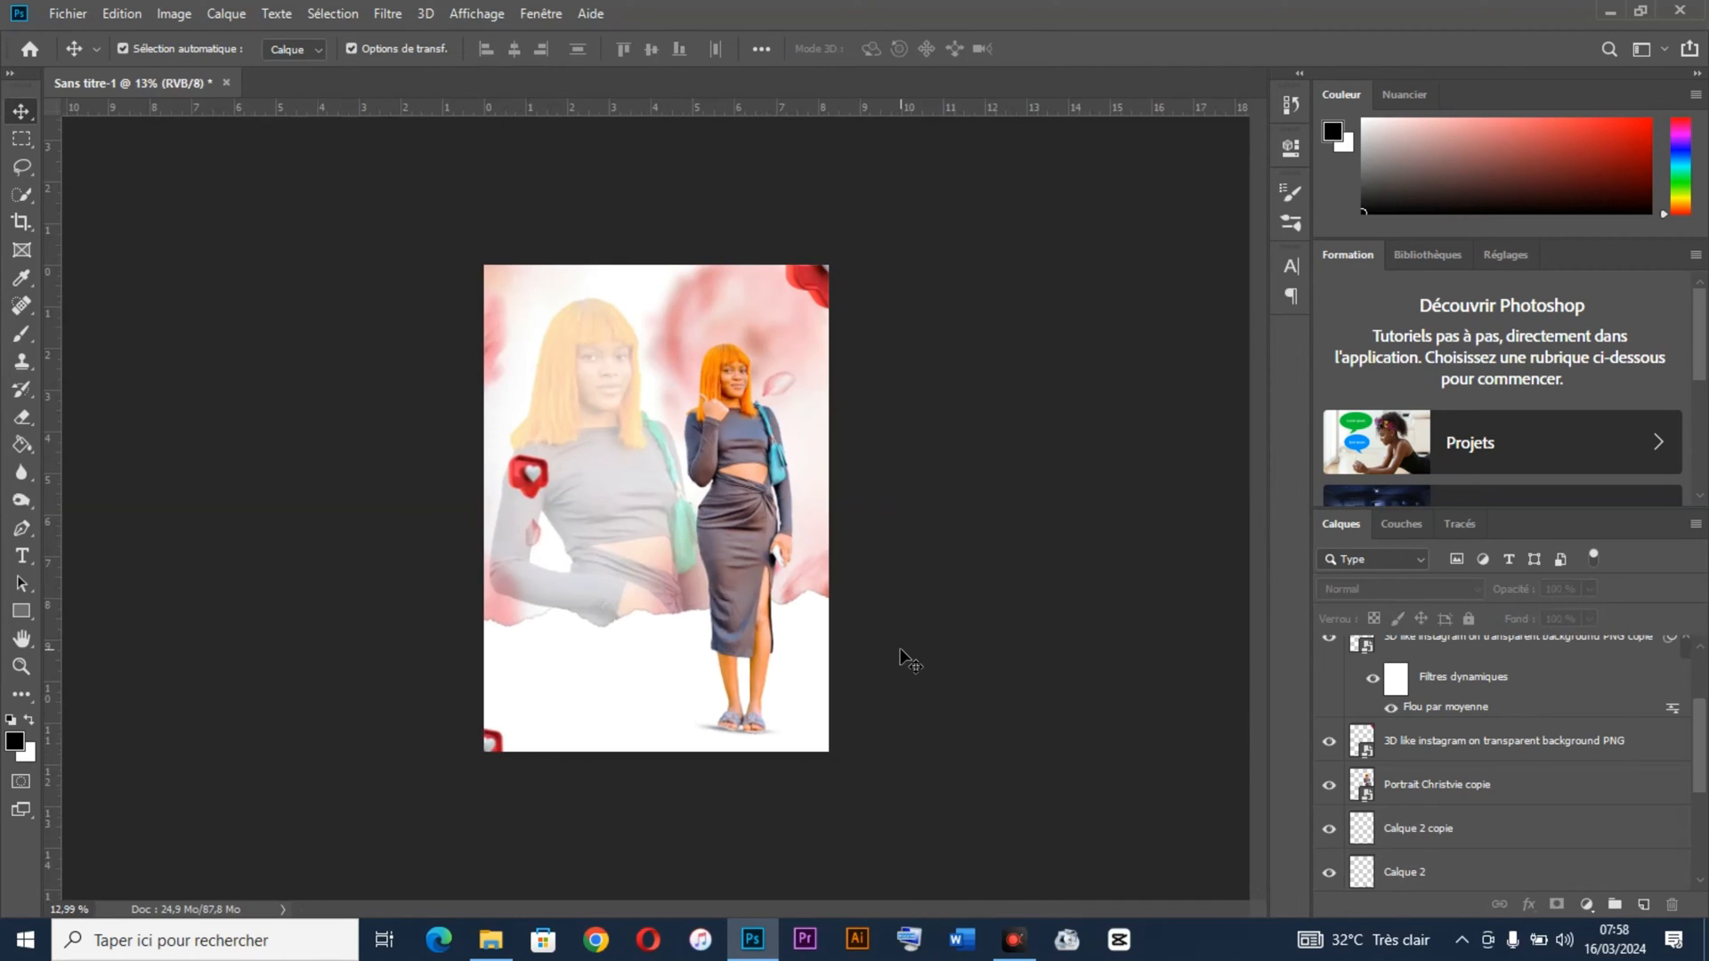
# Step: Type 'Christvie' as a 121 pt Brush Signature title with Faux Bold turned off
pyautogui.scroll(4, 900, 650)
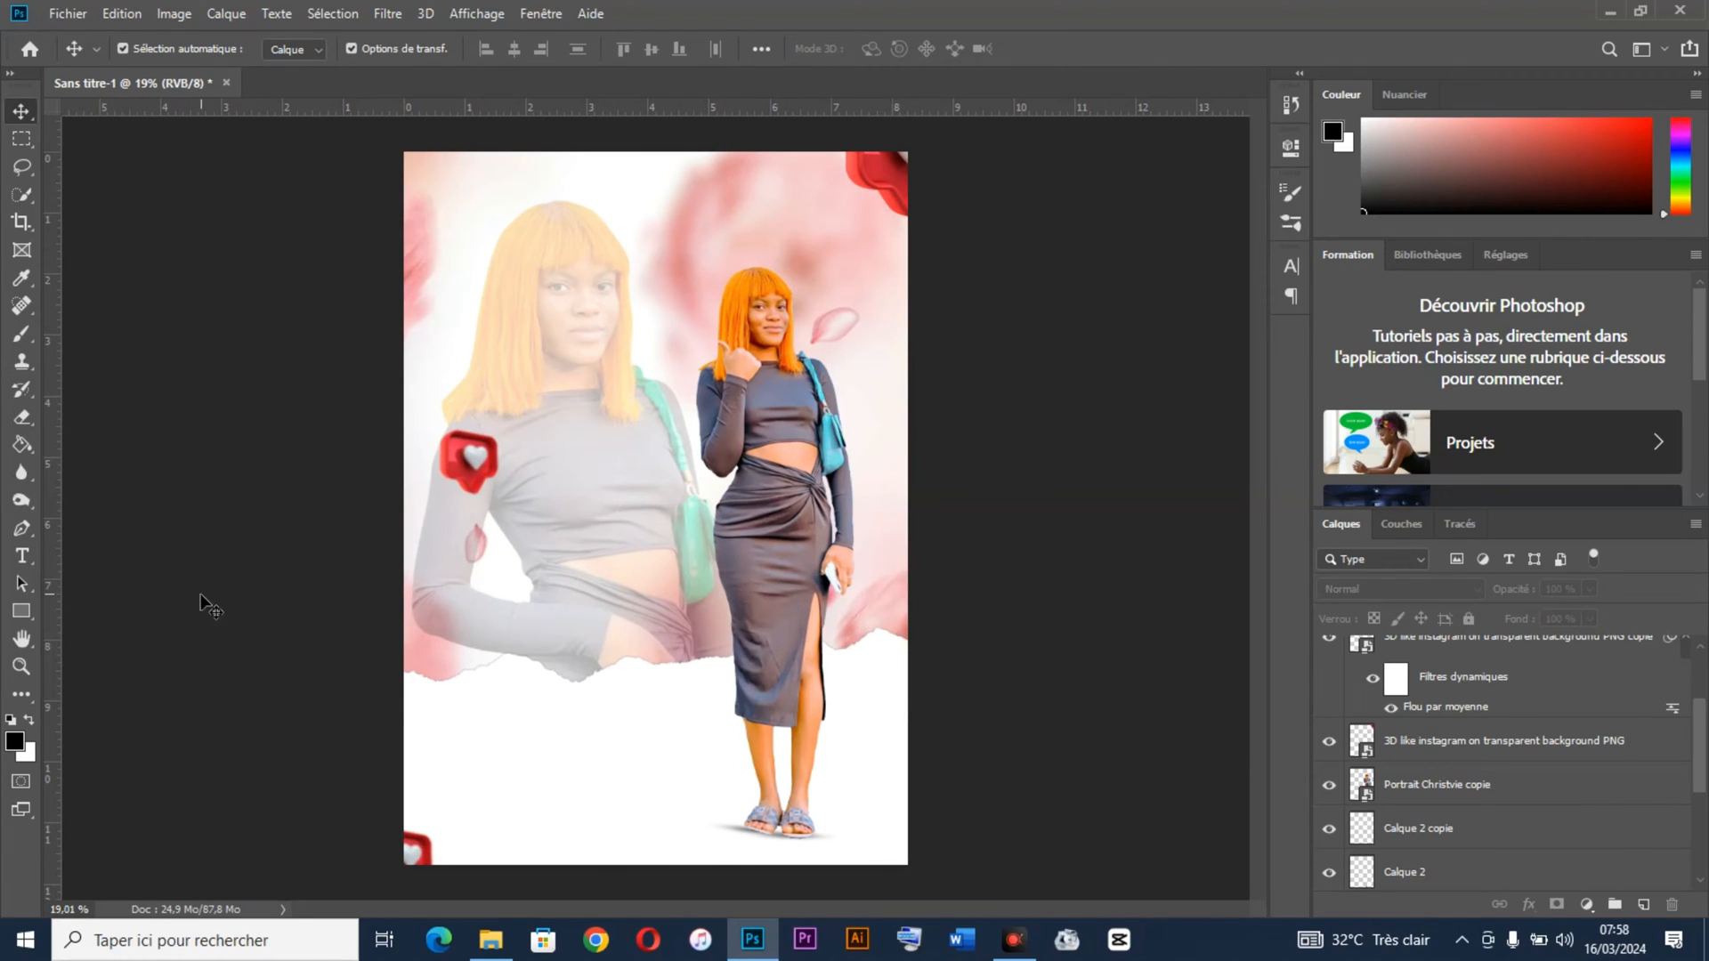
pyautogui.click(22, 556)
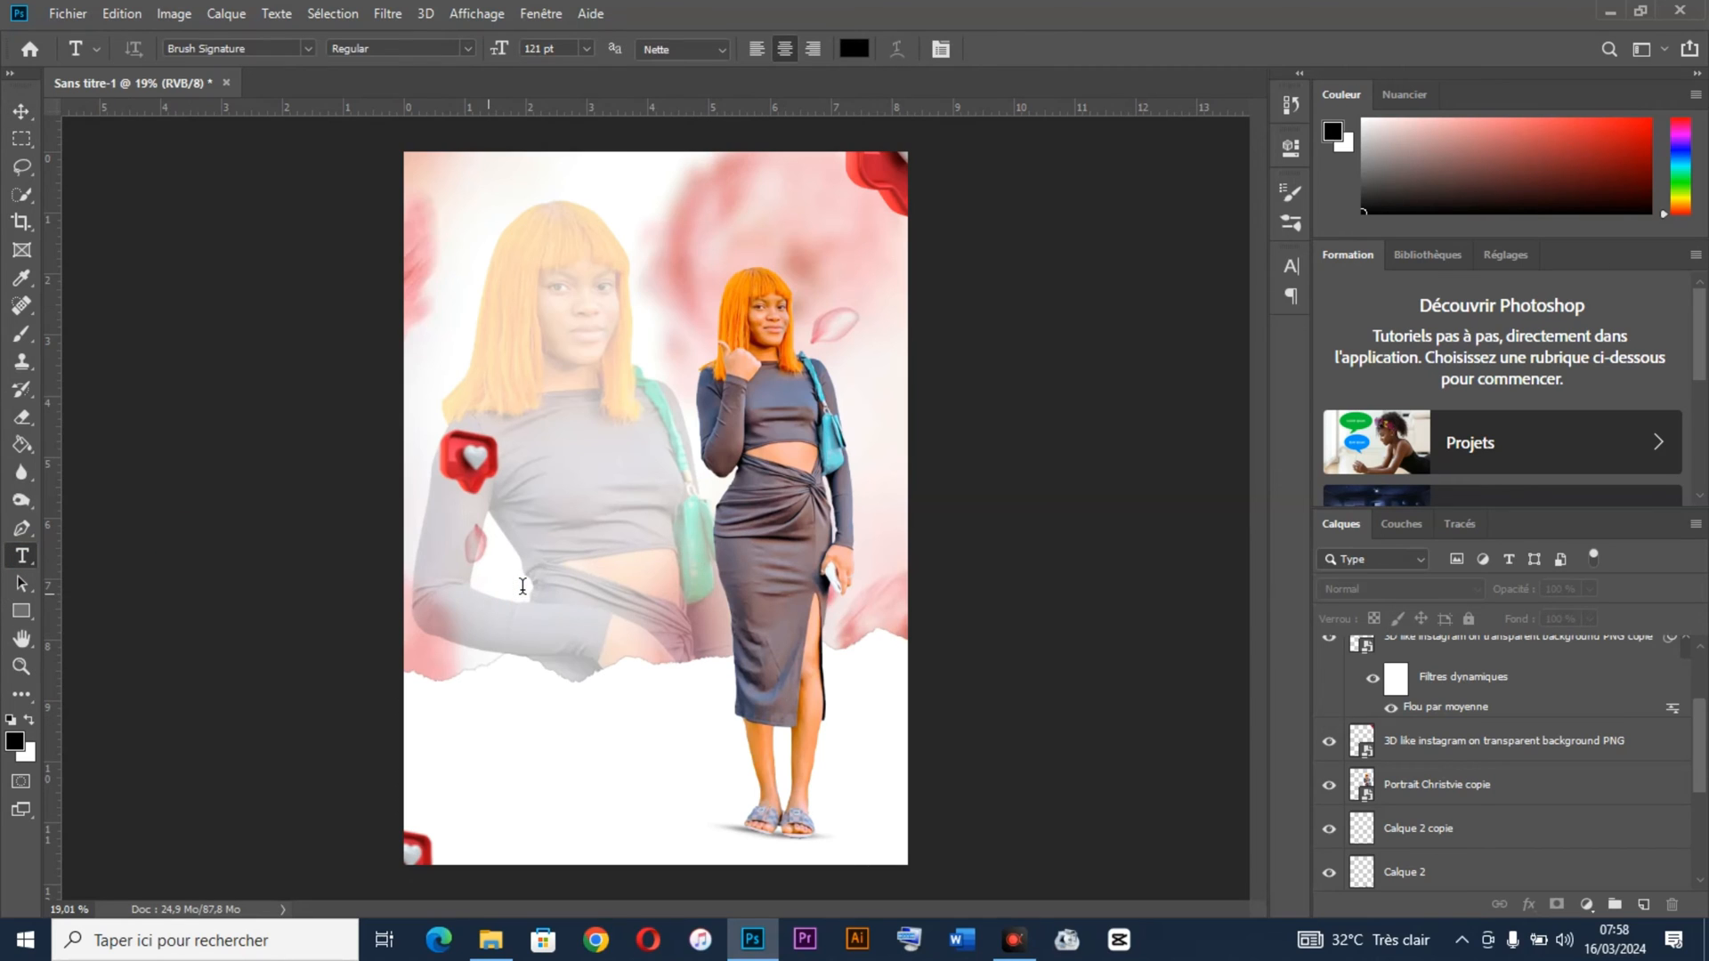
pyautogui.click(523, 585)
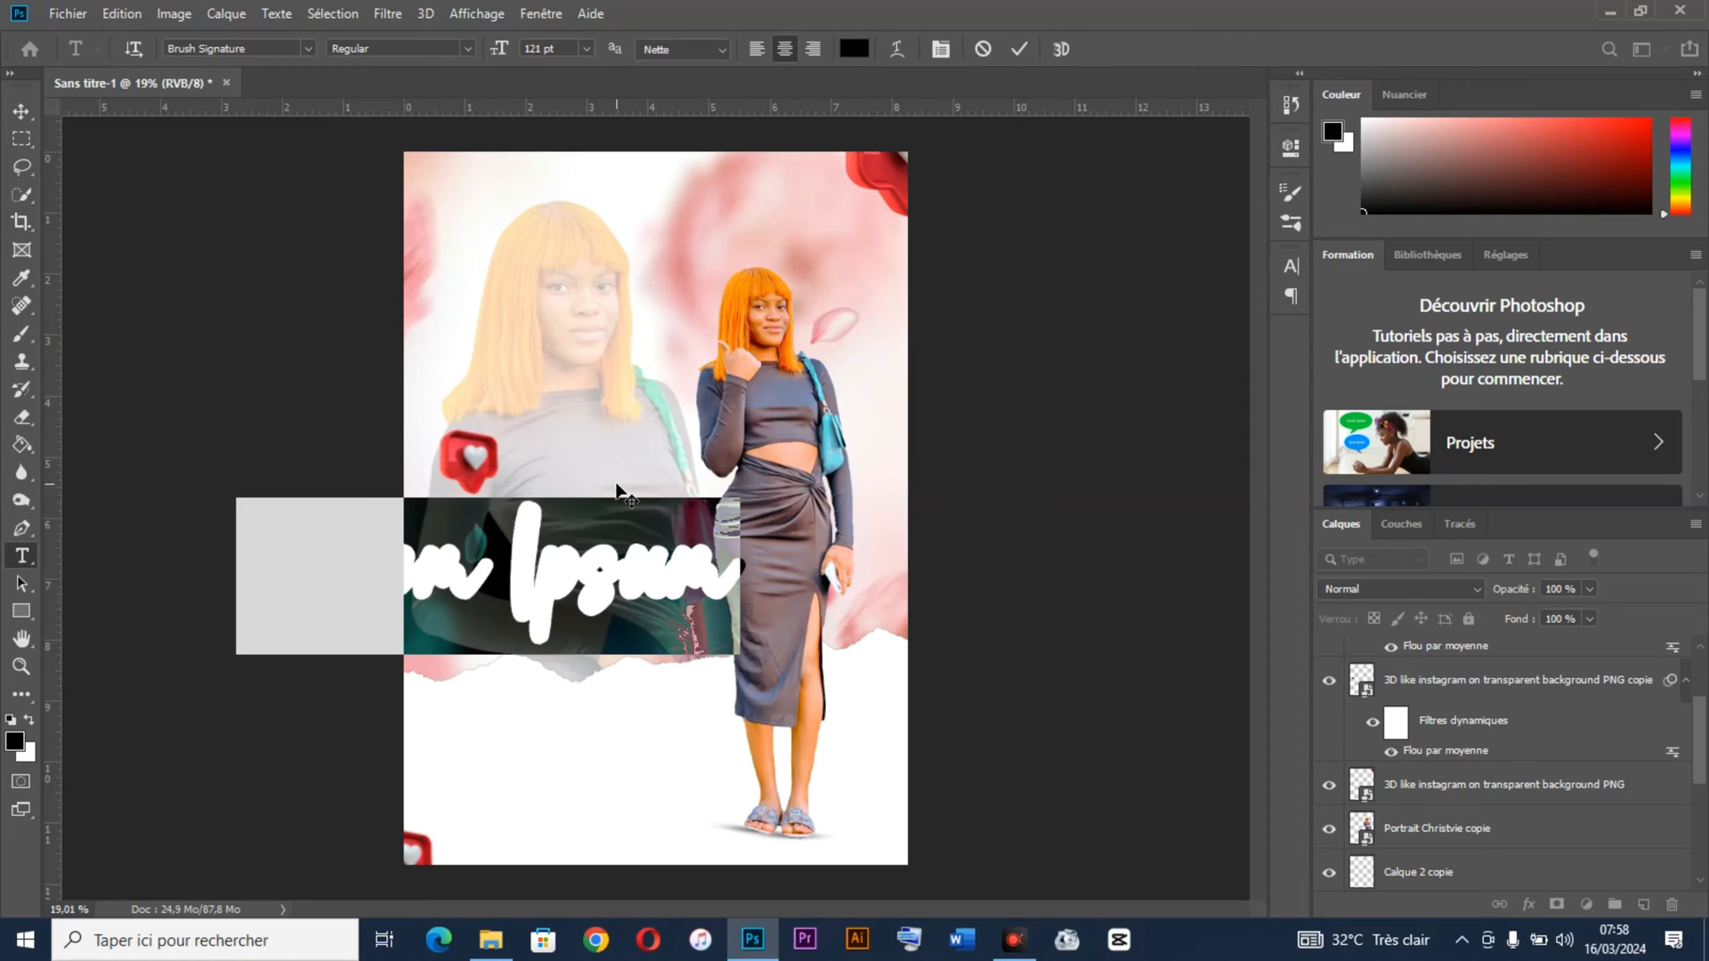
pyautogui.write('Christvie')
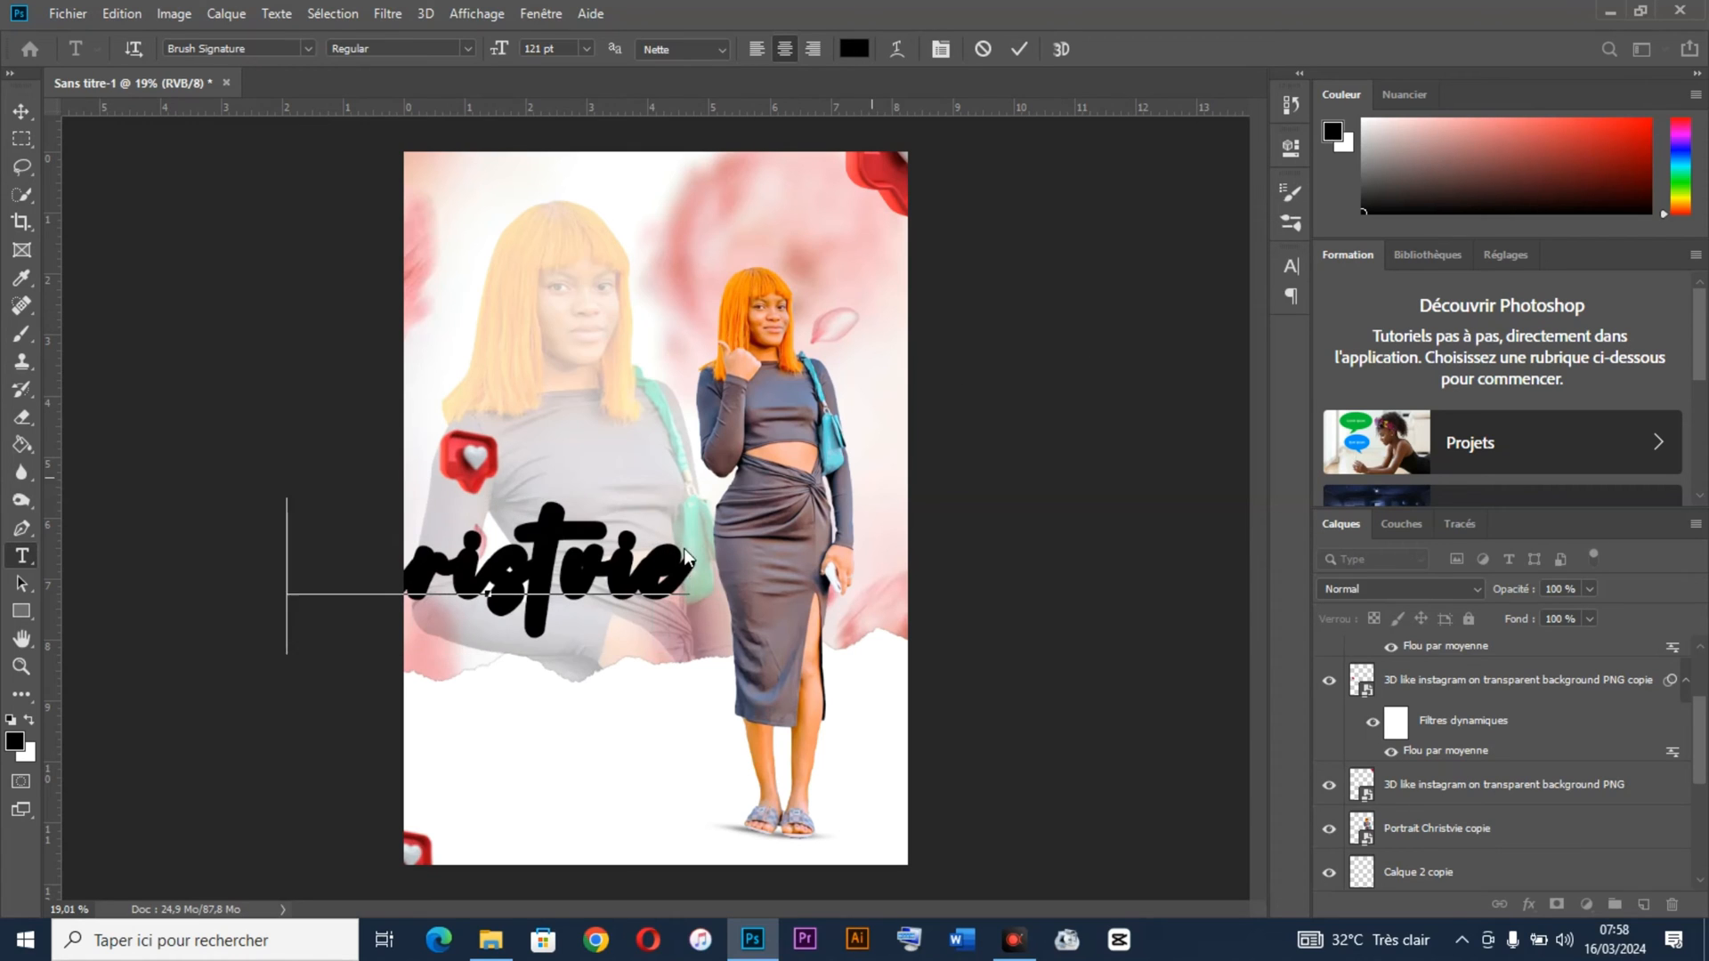
pyautogui.hotkey('ctrl', 'a')
pyautogui.click(1290, 265)
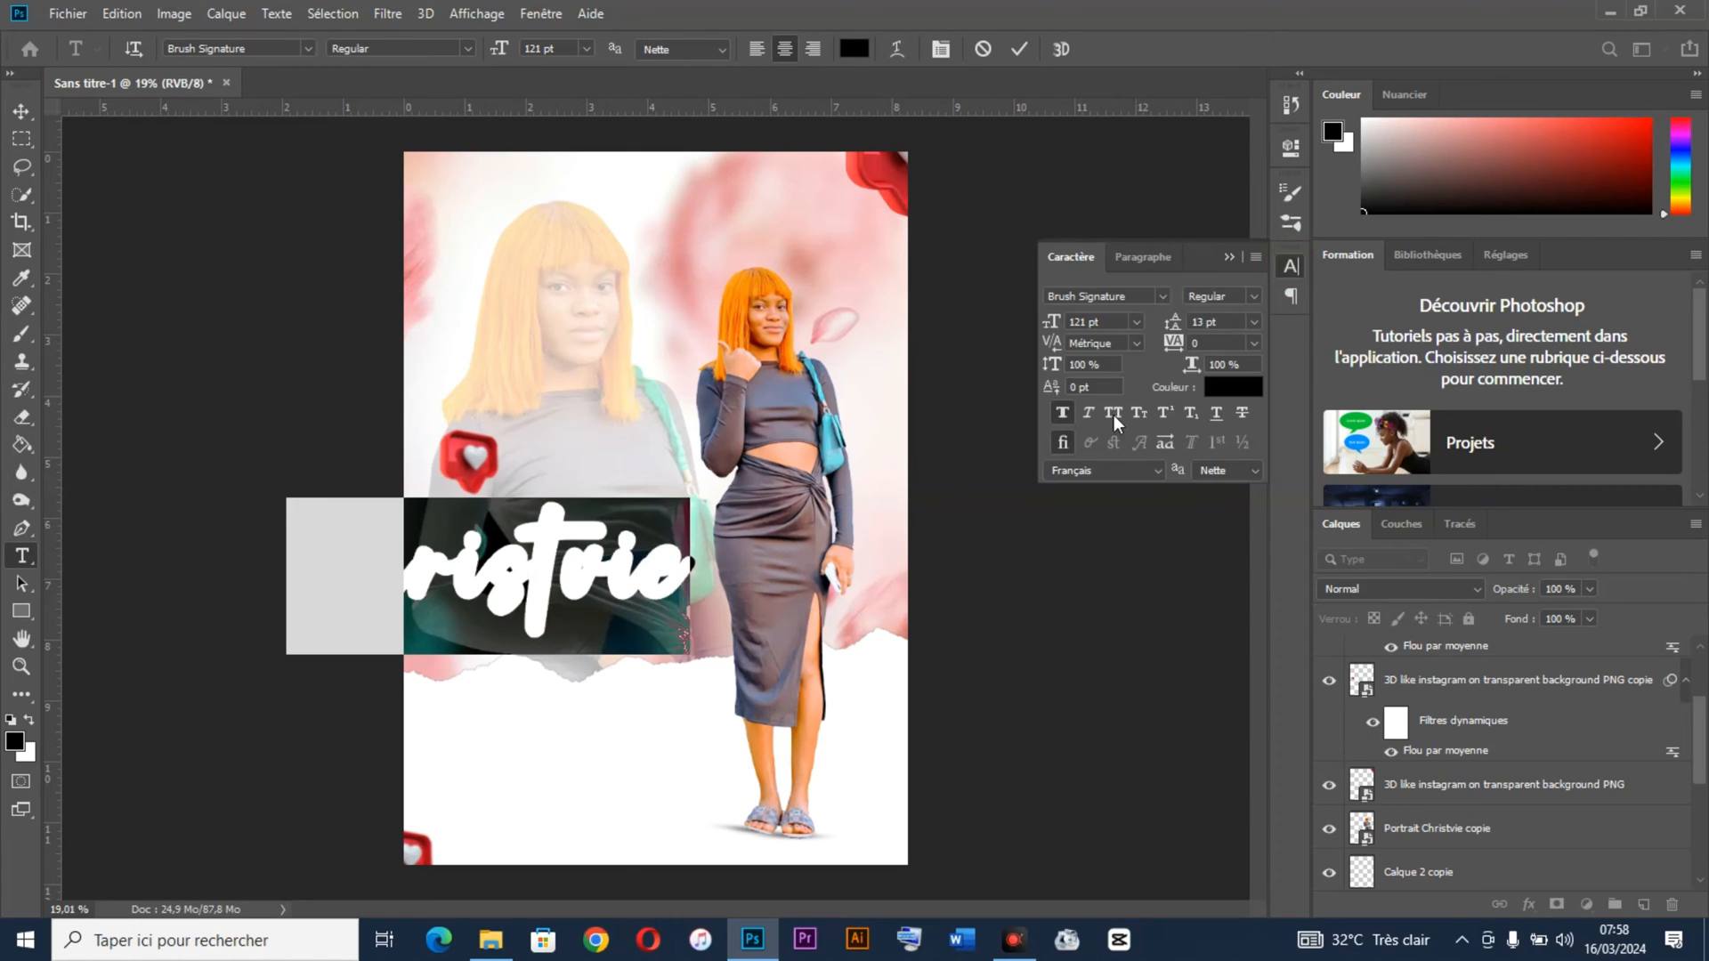
pyautogui.click(1063, 412)
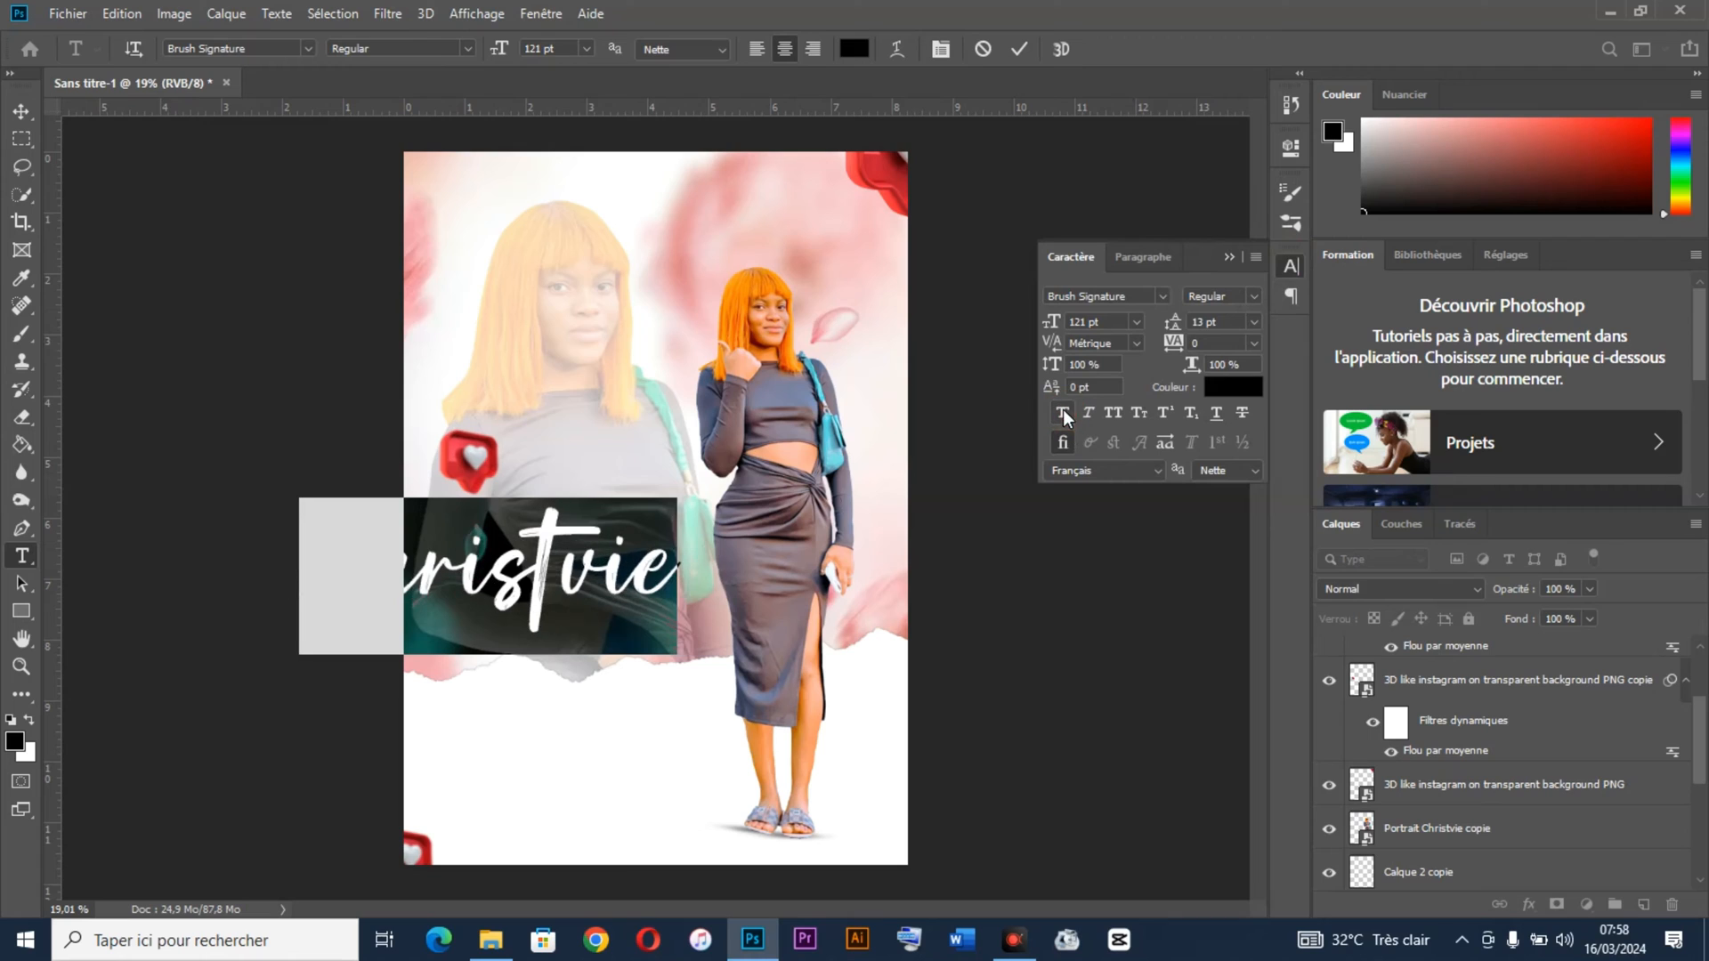
pyautogui.click(25, 111)
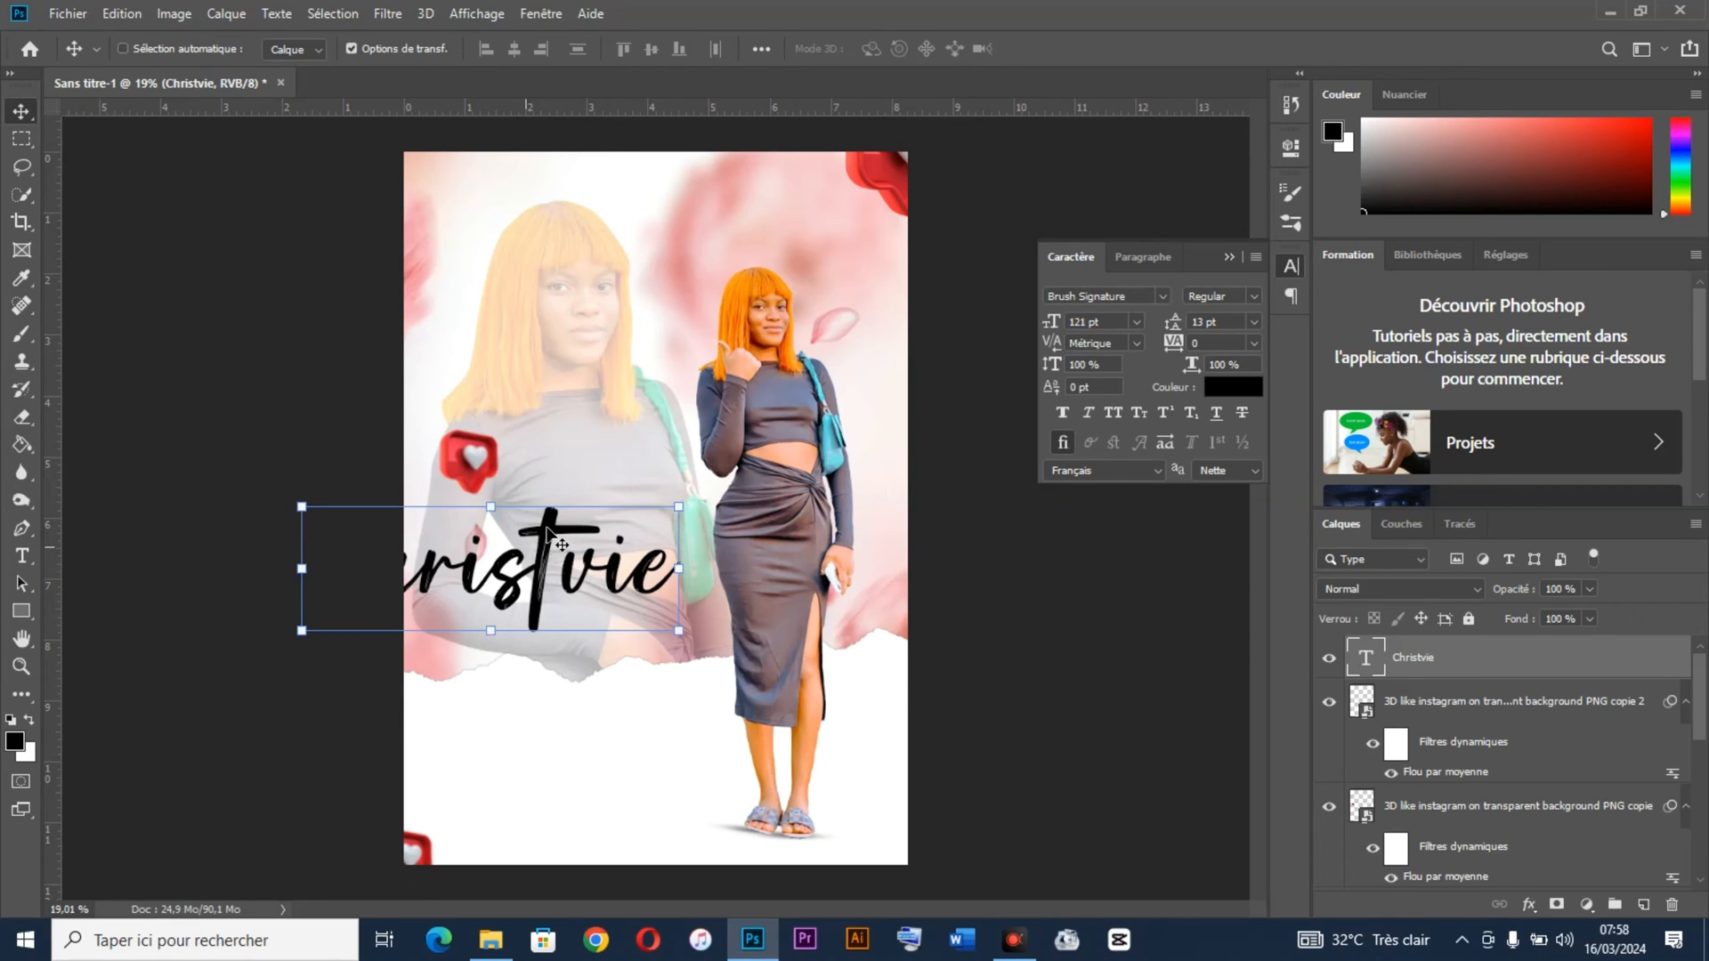
# Step: Recentre the name and recolour it salmon pink #eb666a, sampled from the floral background
pyautogui.moveTo(550, 535); pyautogui.dragTo(690, 518)
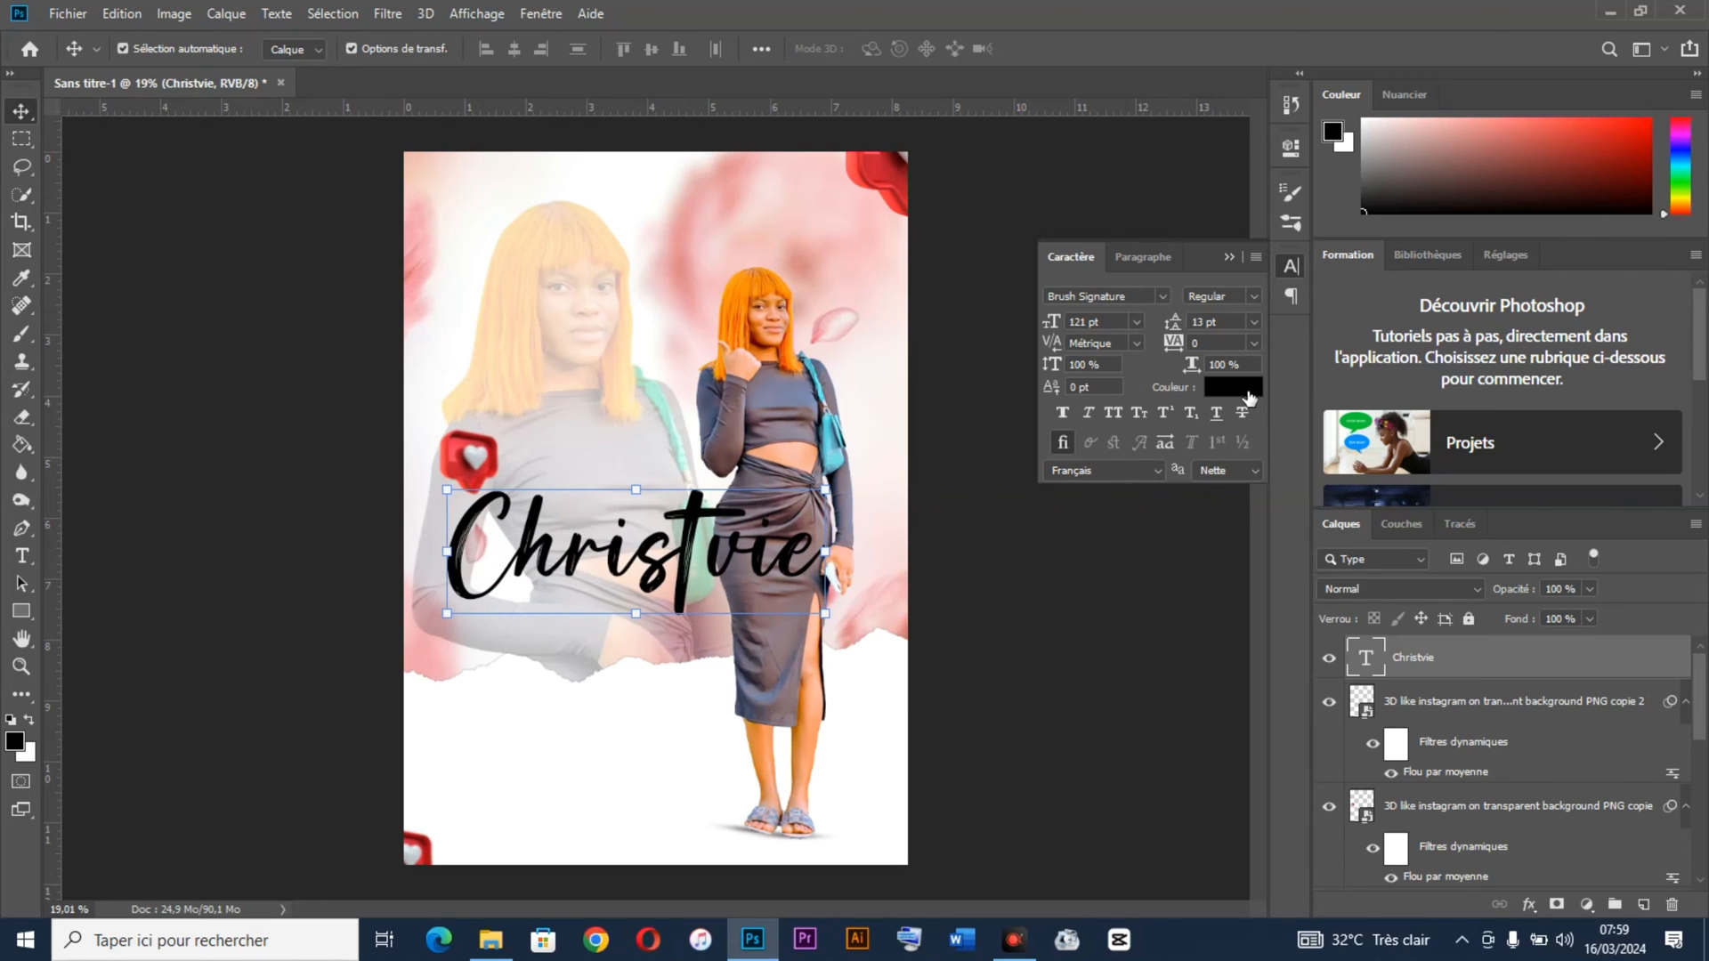
pyautogui.click(1250, 397)
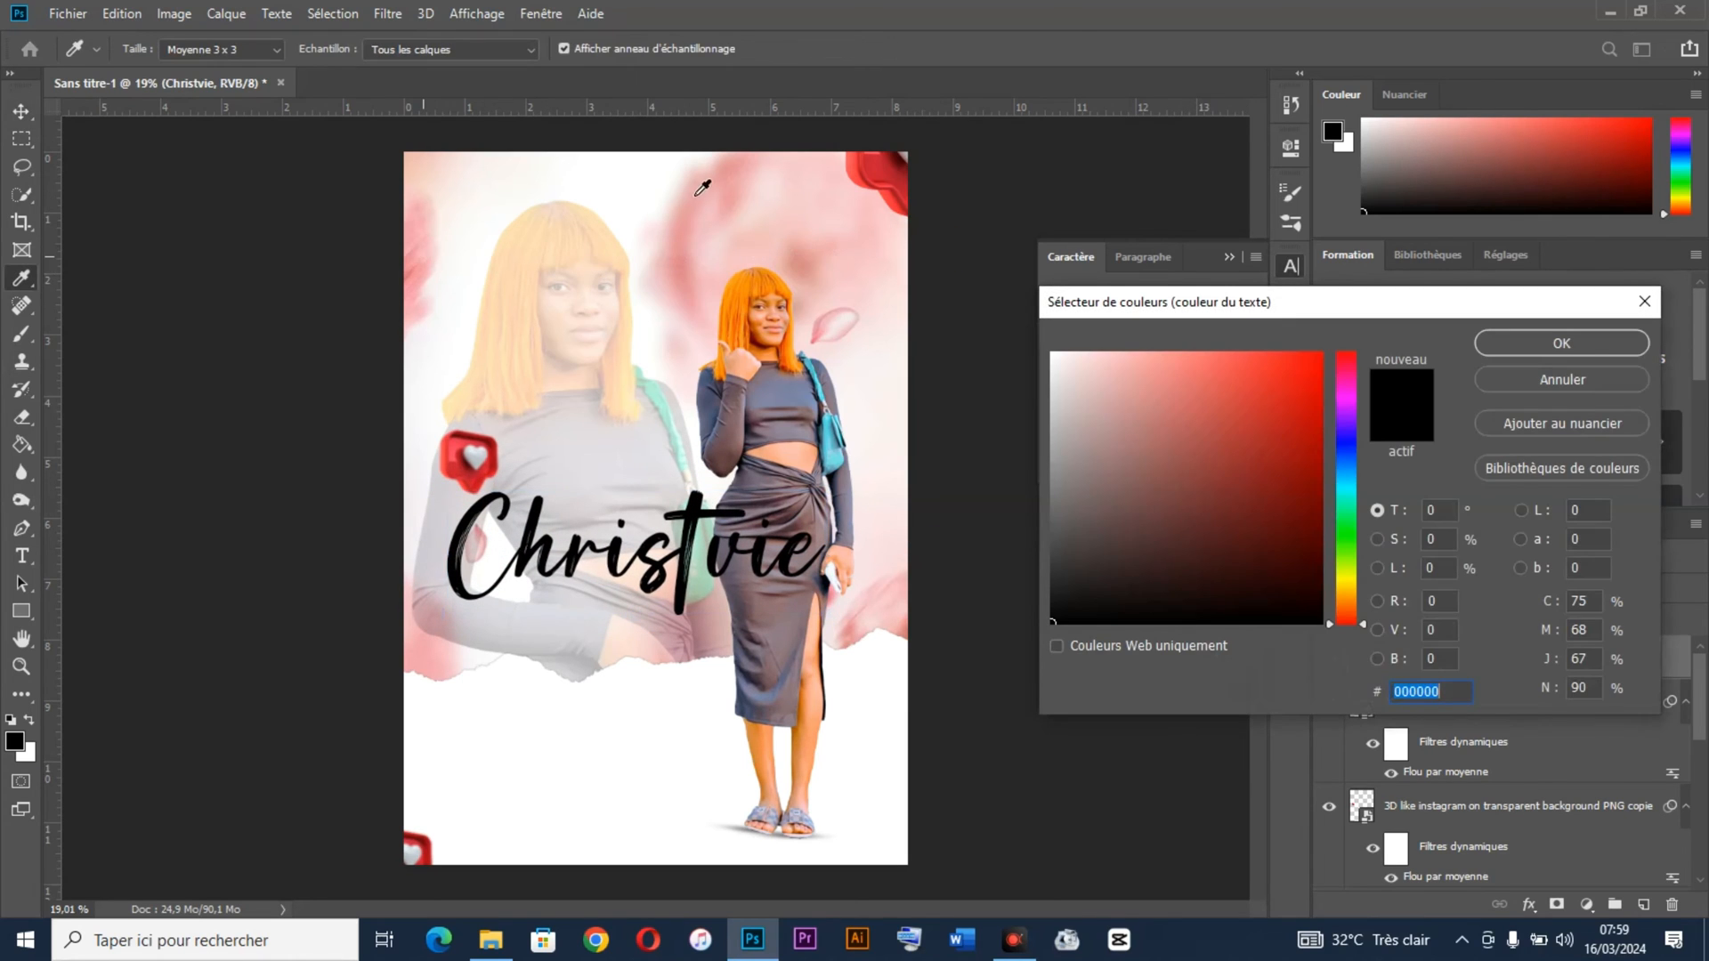
pyautogui.click(678, 229)
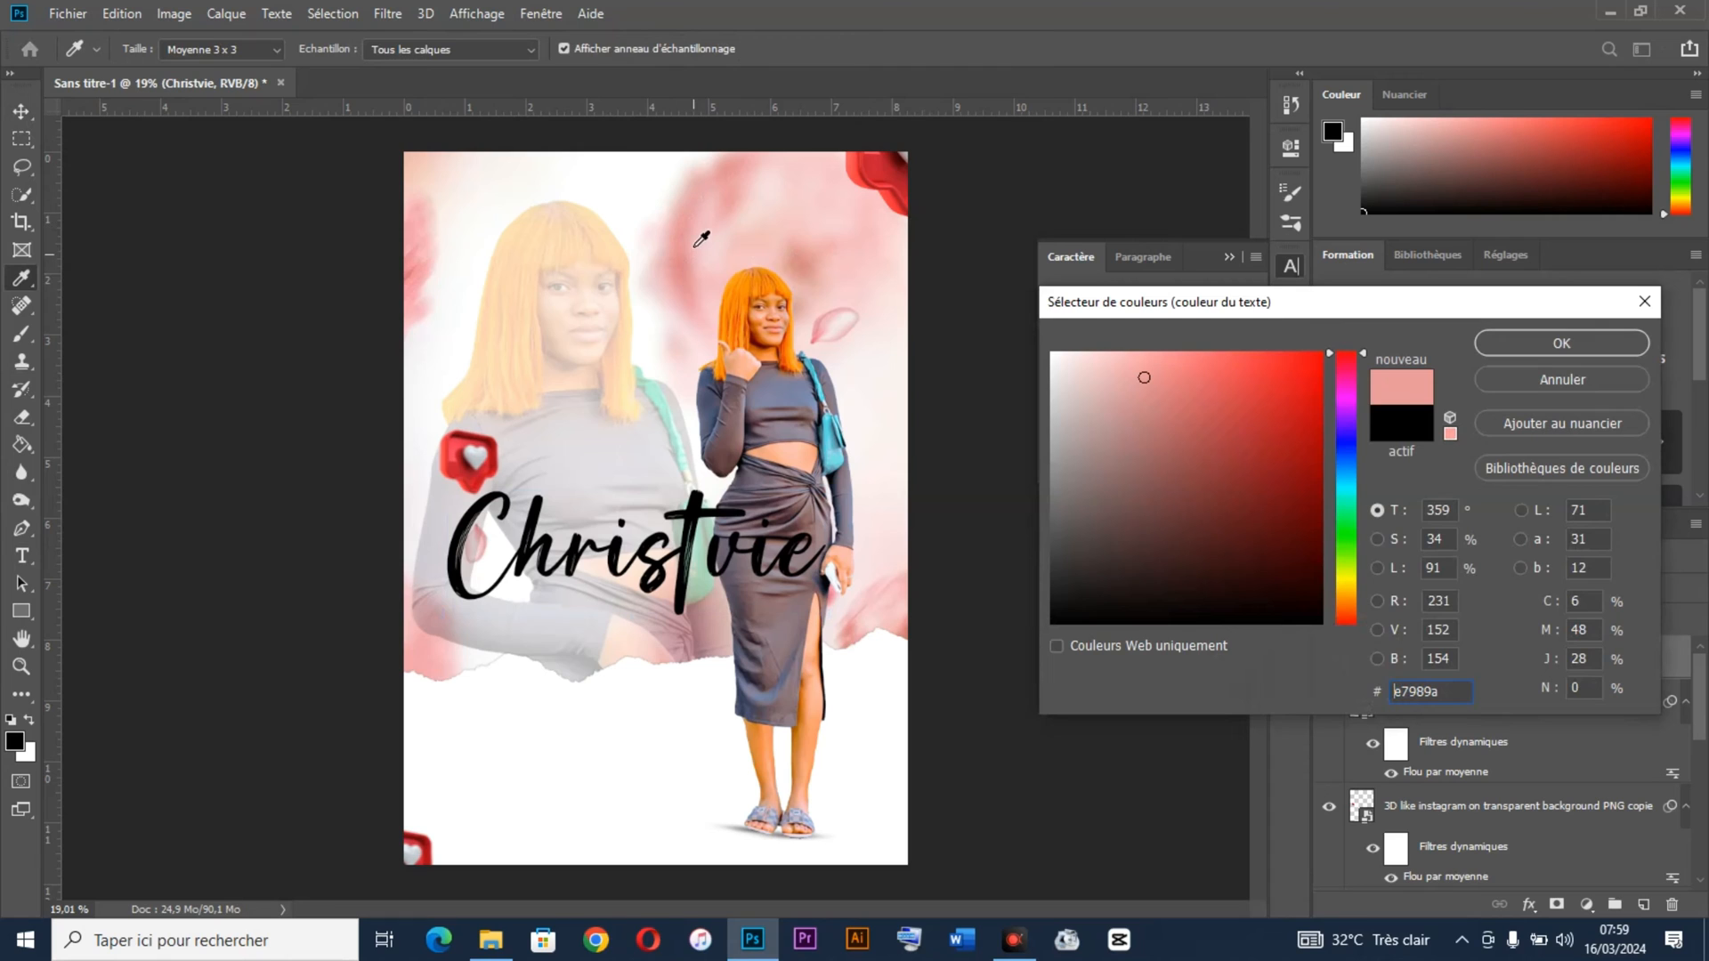
pyautogui.moveTo(1174, 371); pyautogui.dragTo(1205, 373)
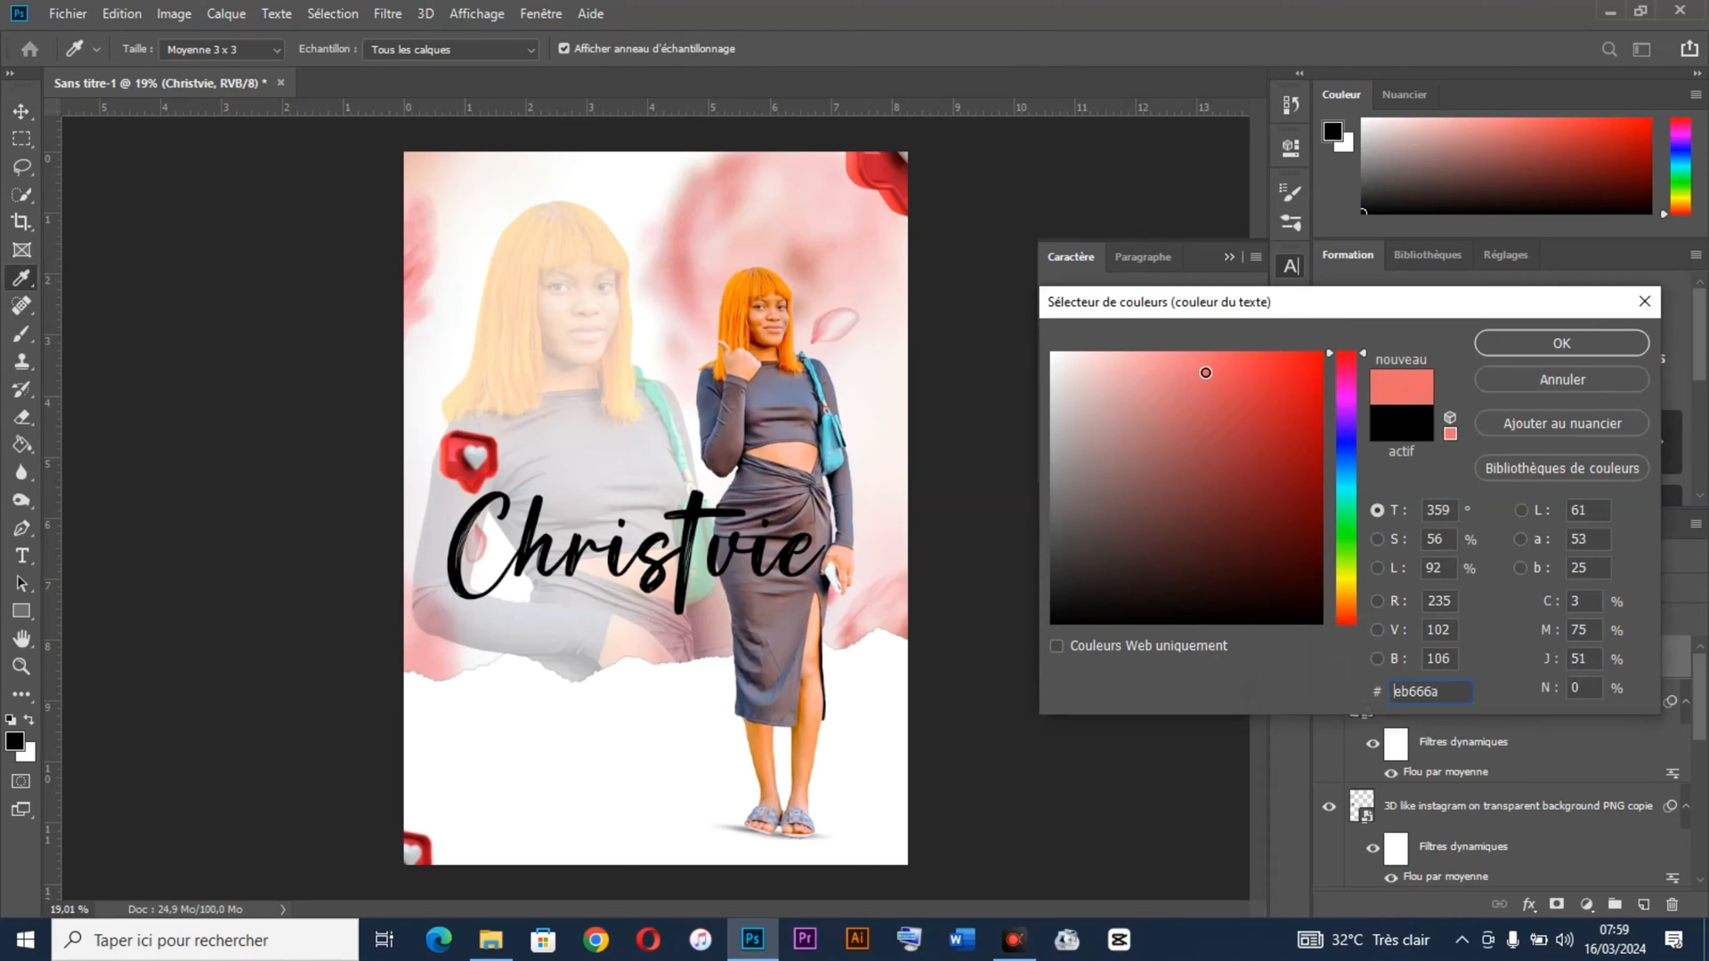
pyautogui.click(1520, 342)
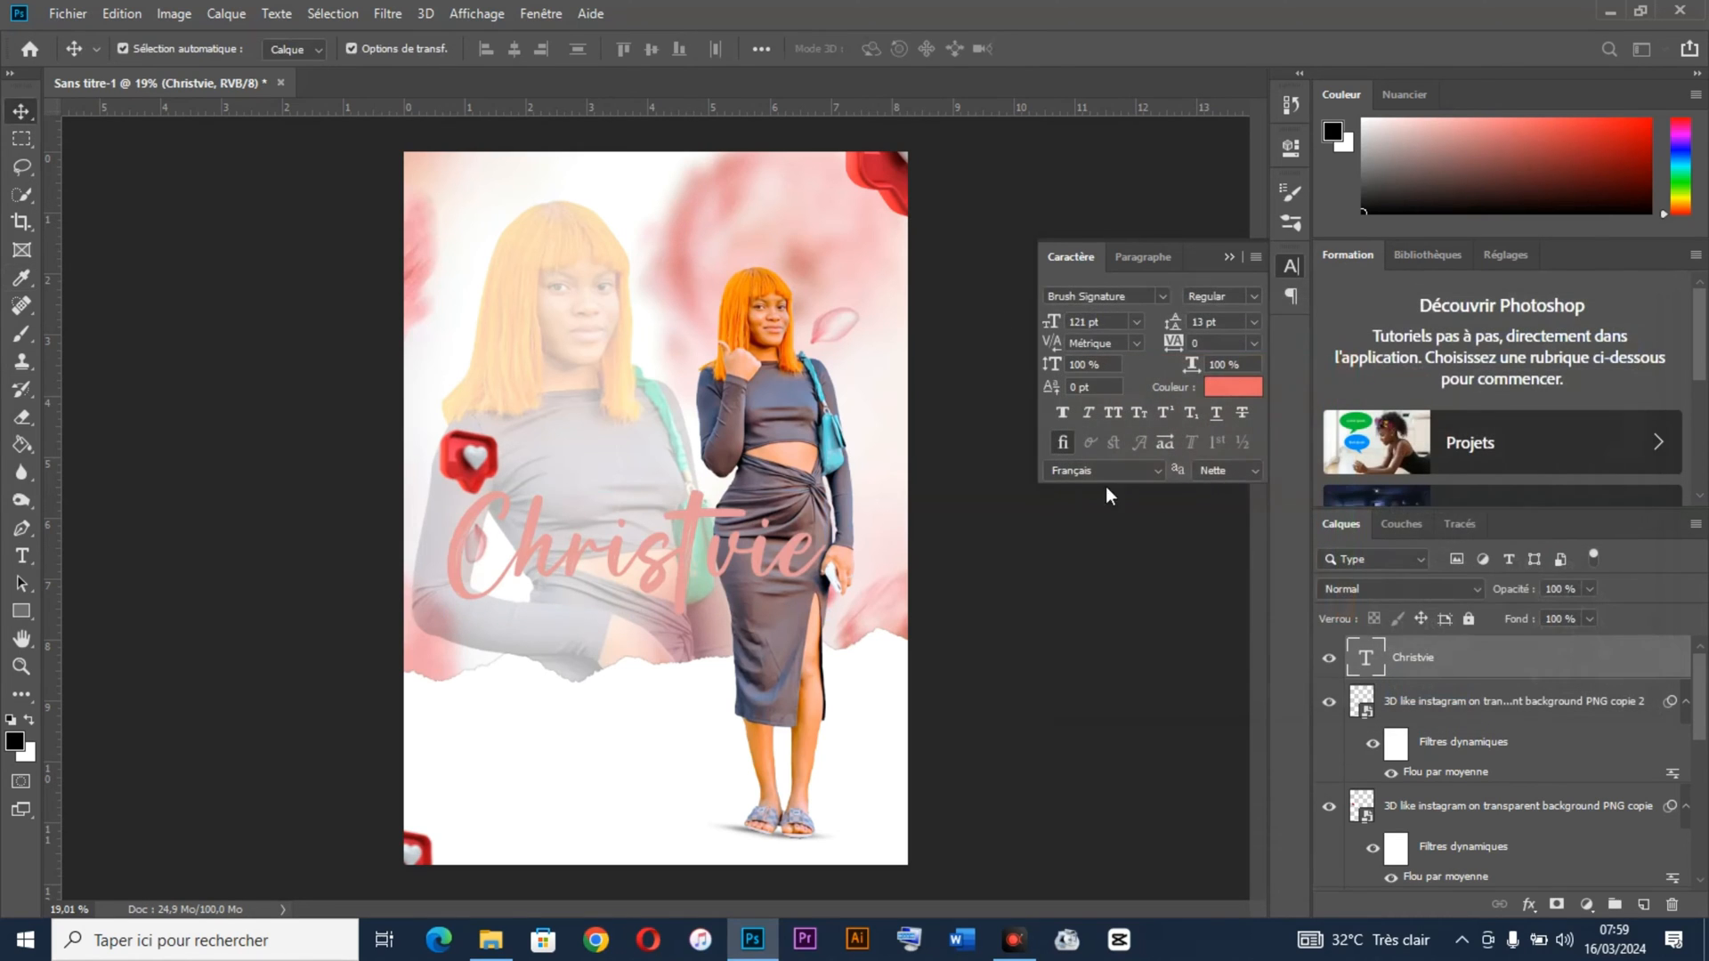
# Step: Add a white 15 px outside Contour stroke to the Christvie text
pyautogui.click(1525, 904)
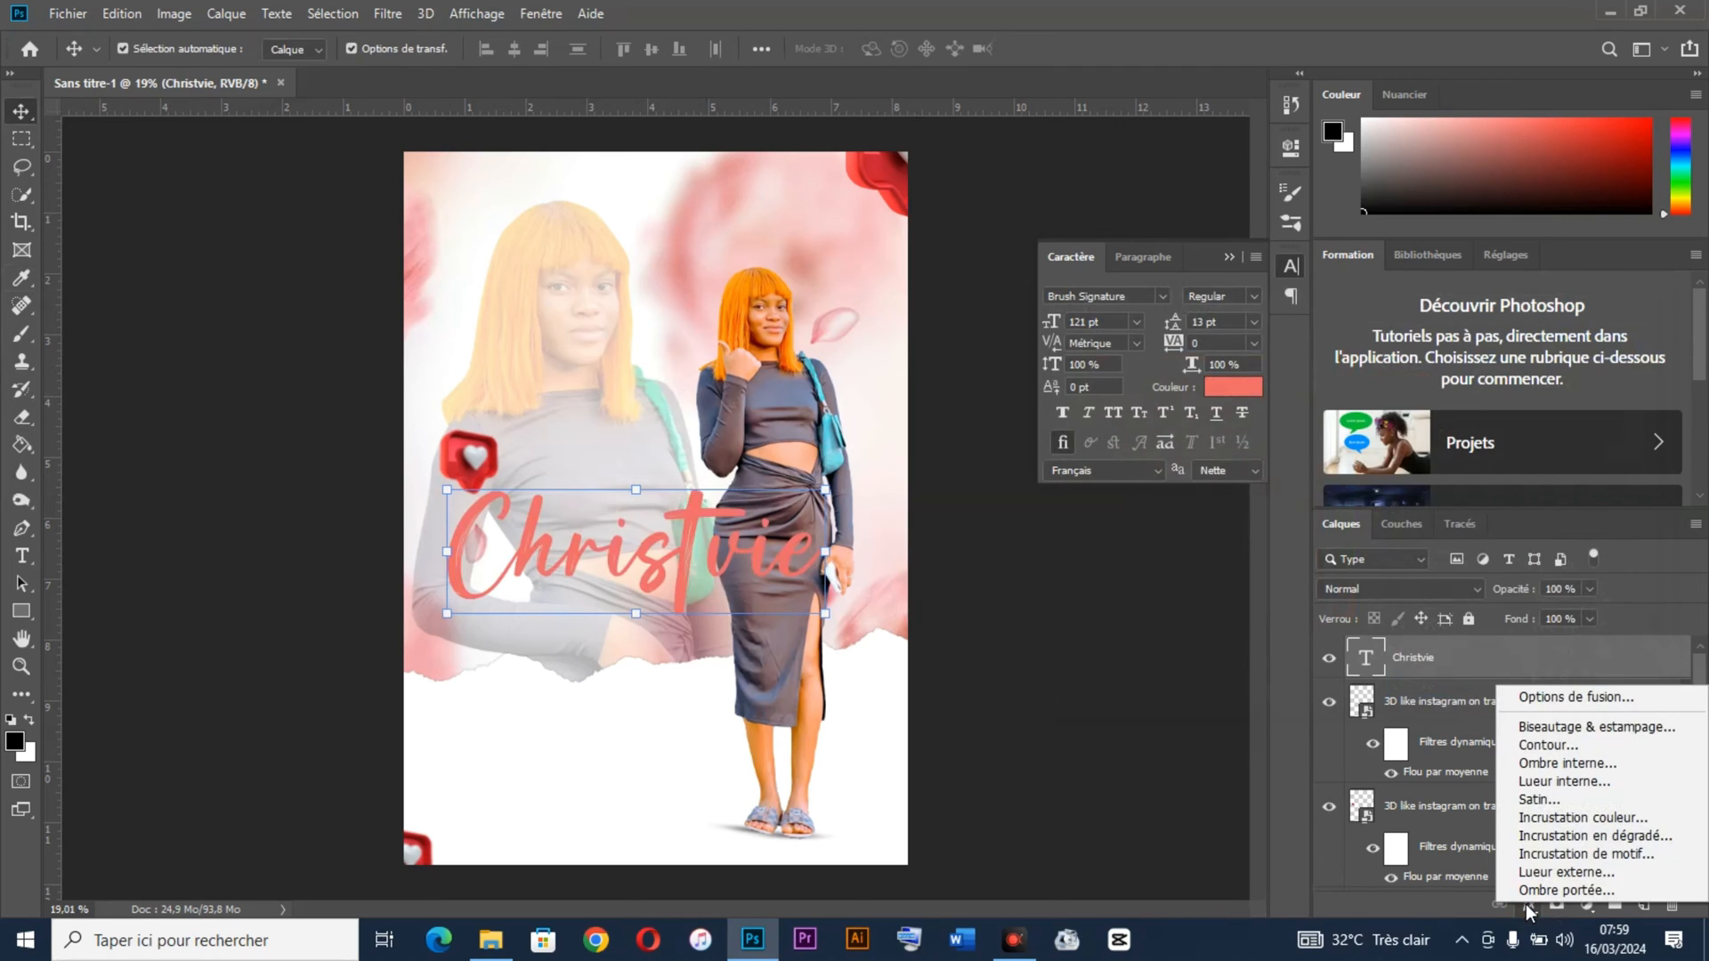
pyautogui.click(1566, 746)
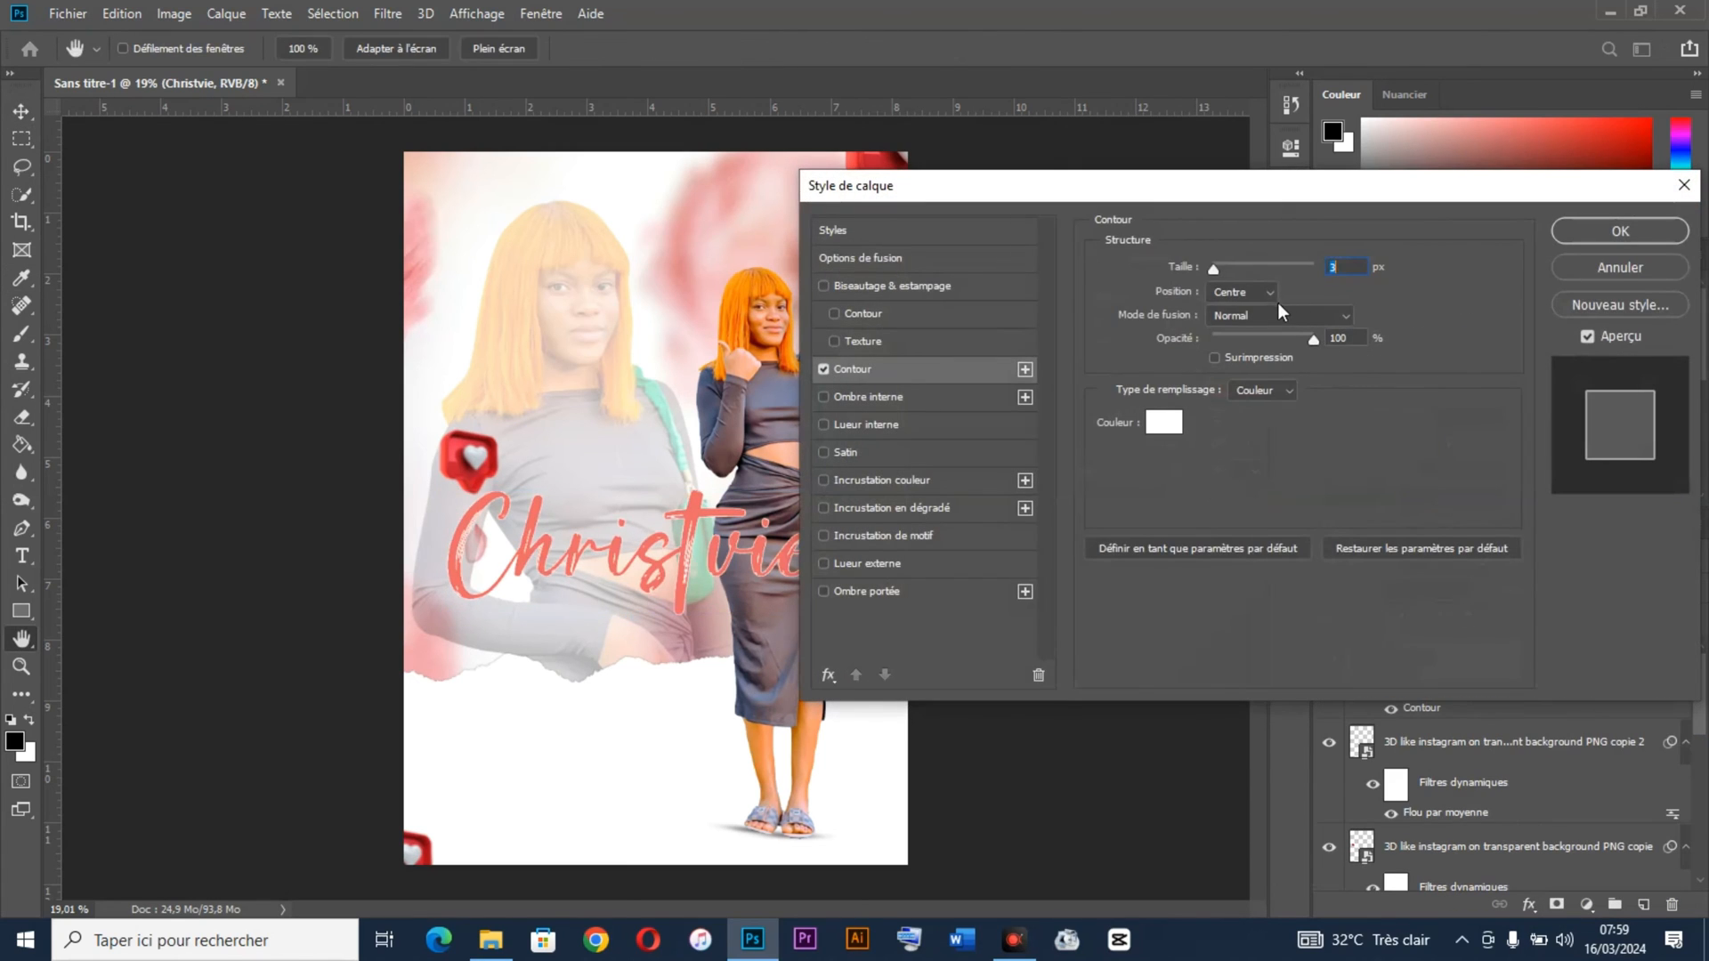
pyautogui.click(1271, 294)
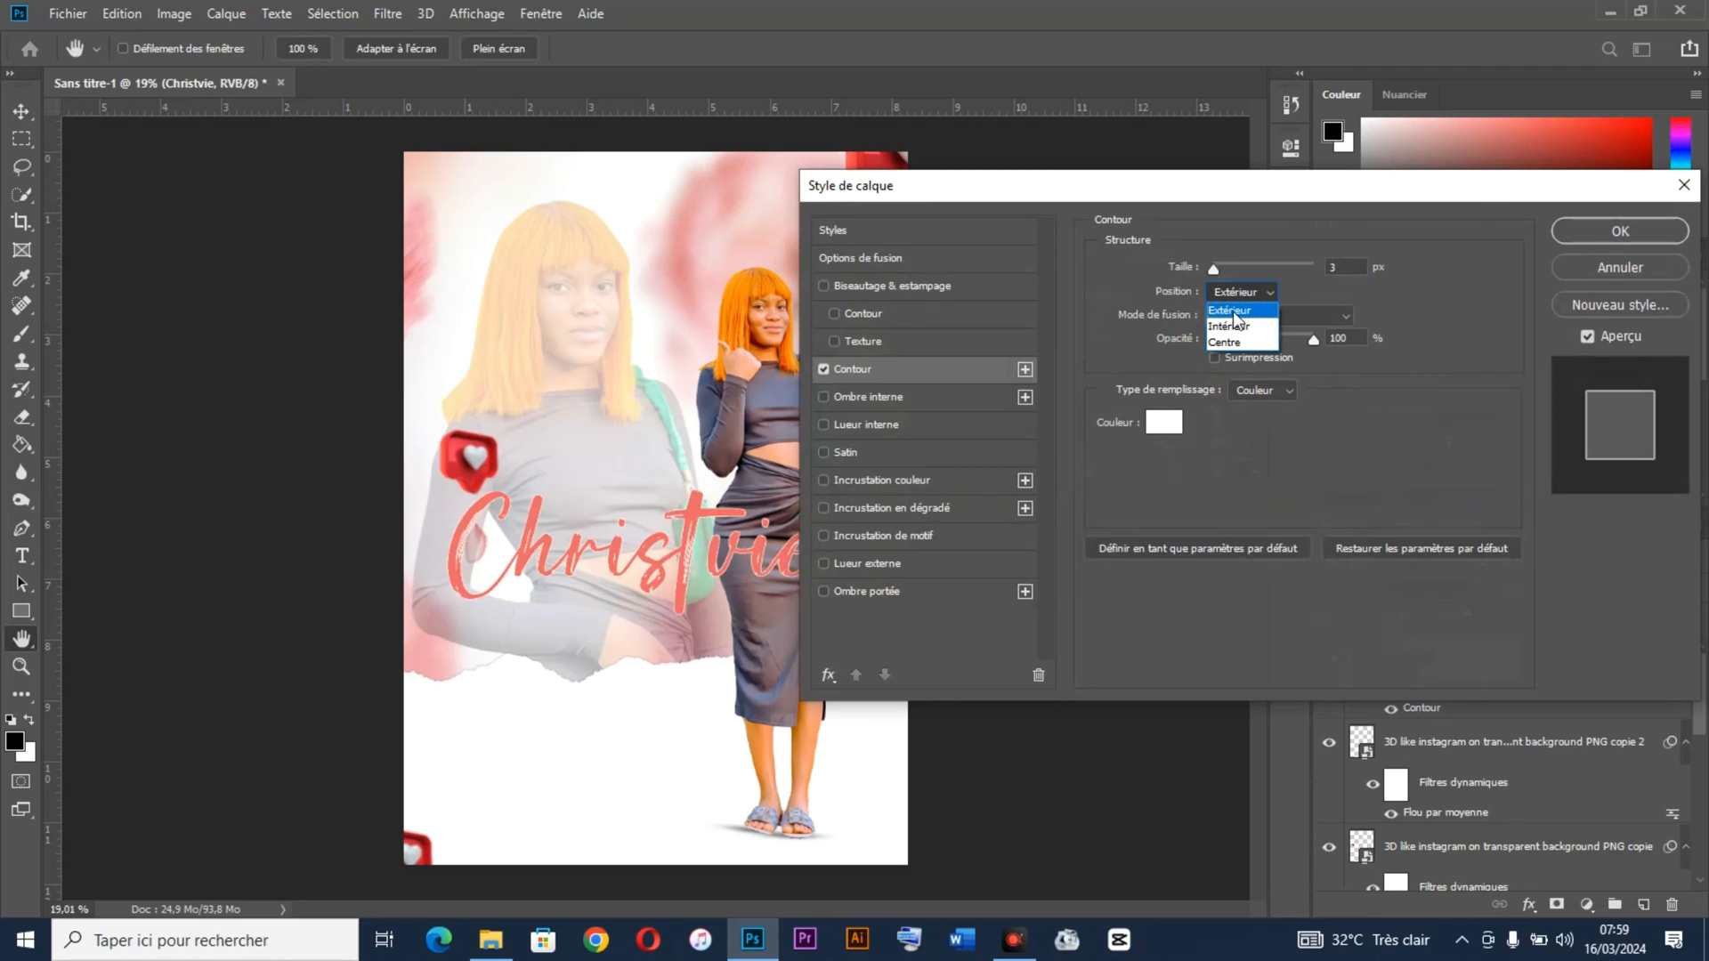
pyautogui.click(1233, 311)
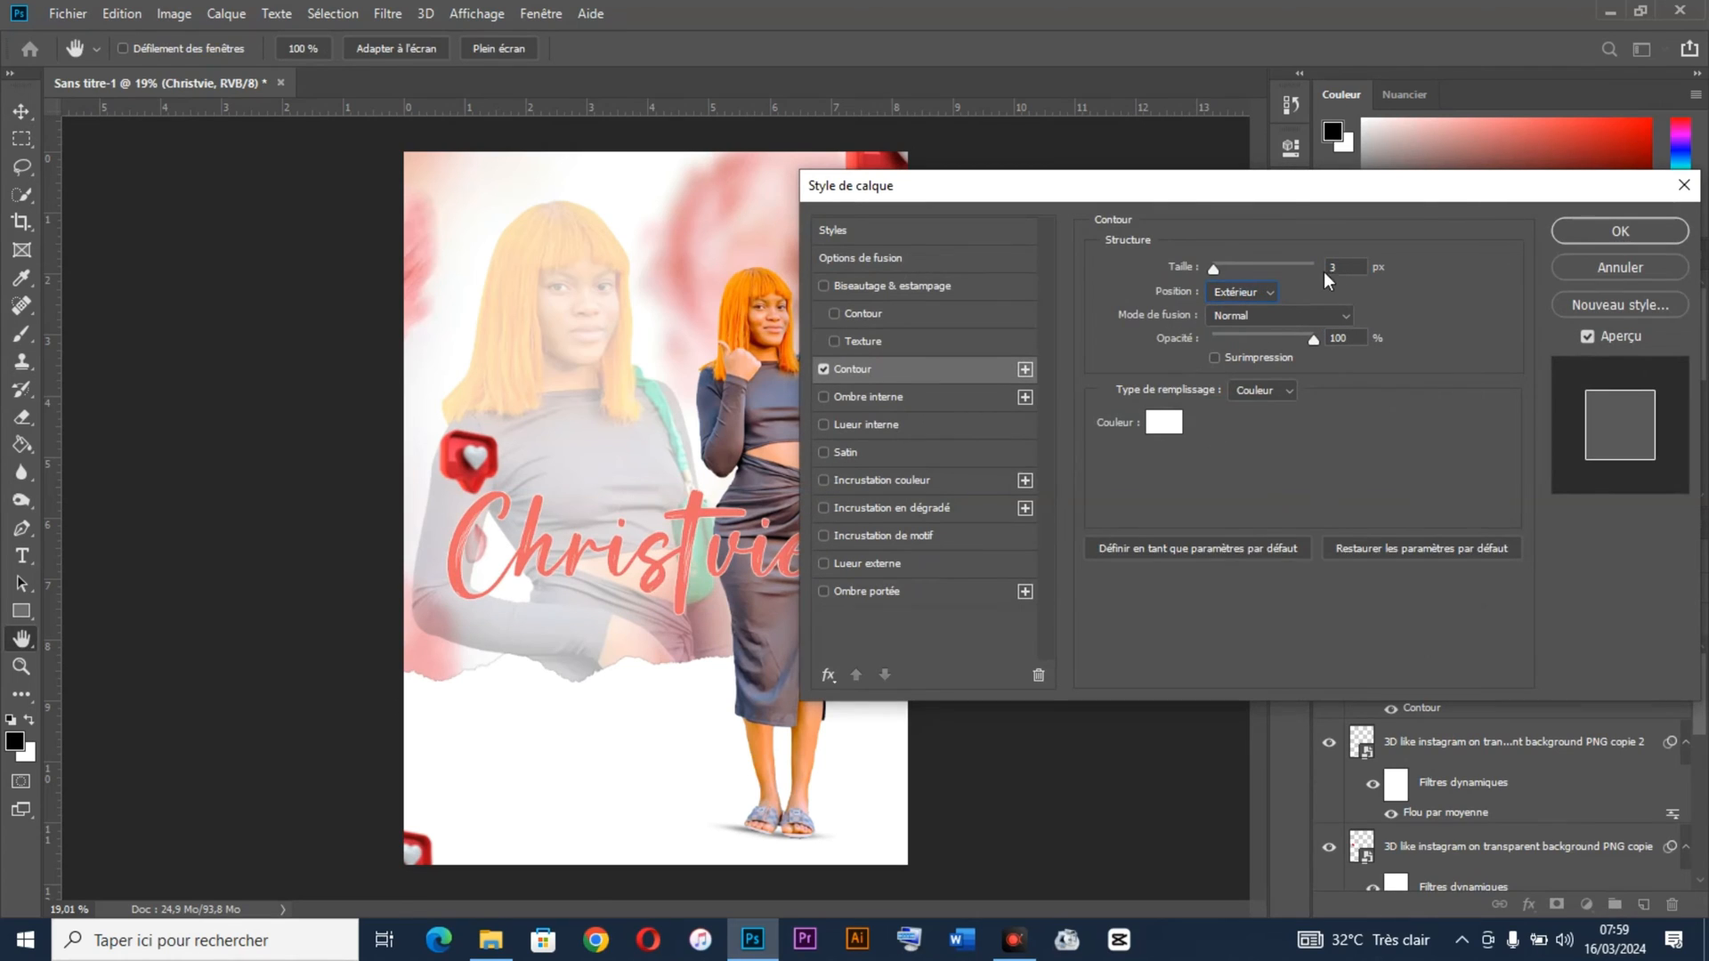
pyautogui.moveTo(1218, 265); pyautogui.dragTo(1221, 264)
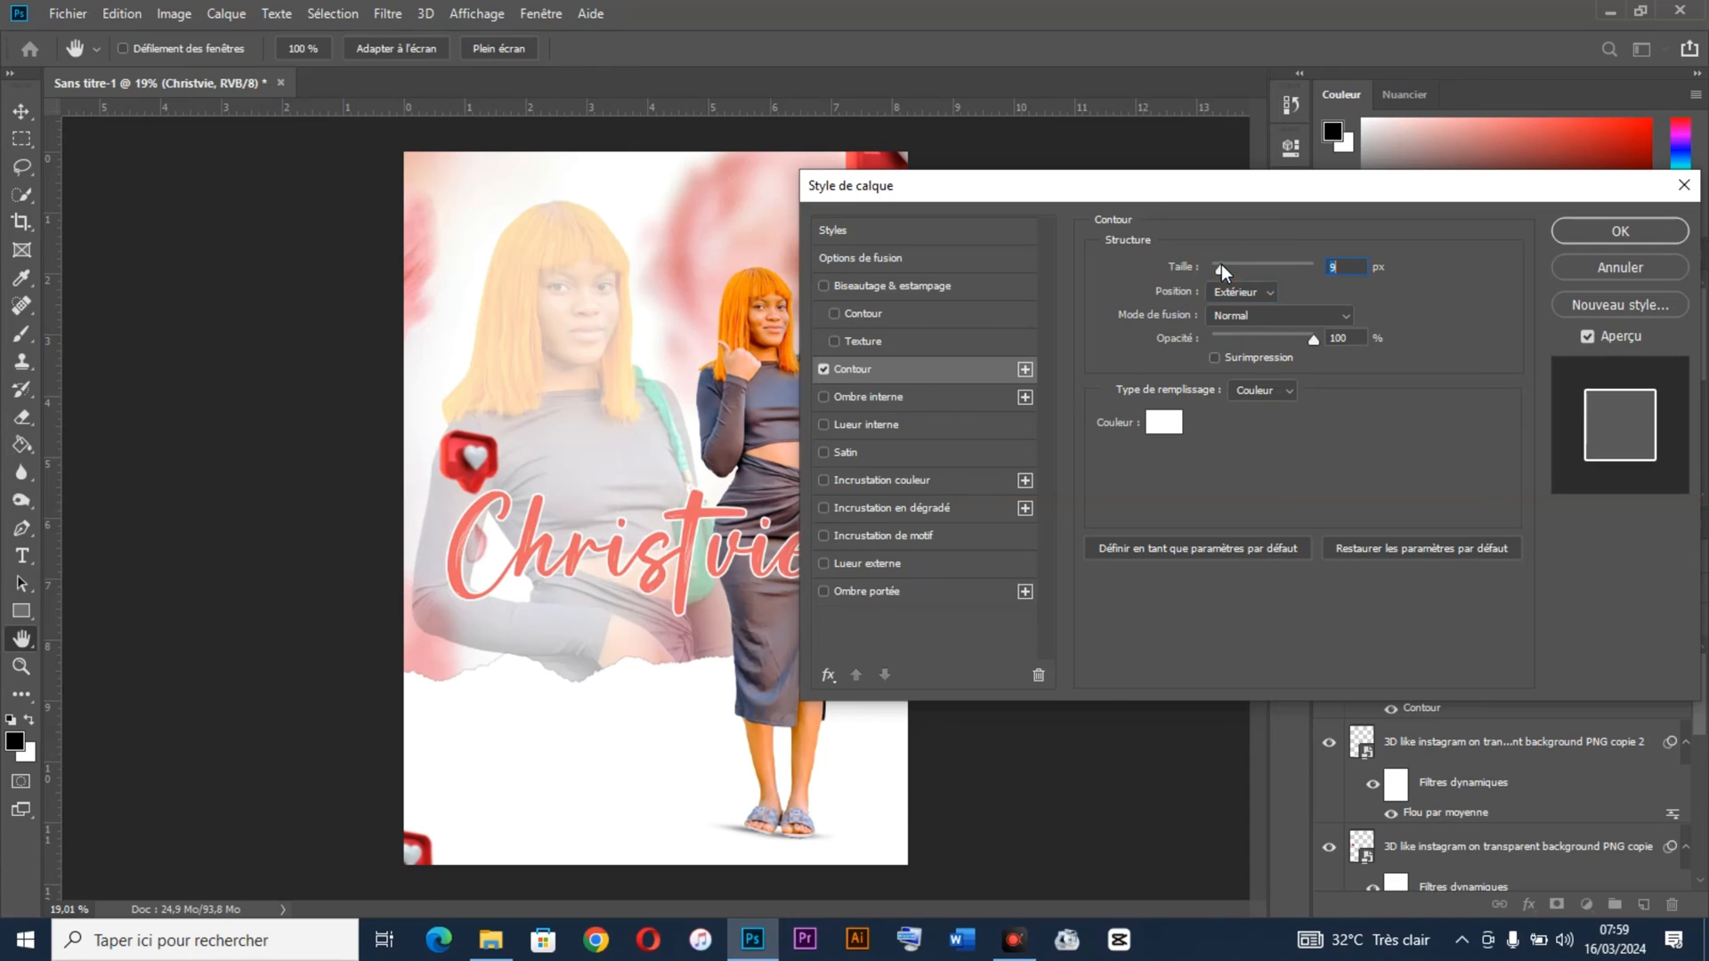
pyautogui.press('Up')
pyautogui.press('Up')
pyautogui.press('Up')
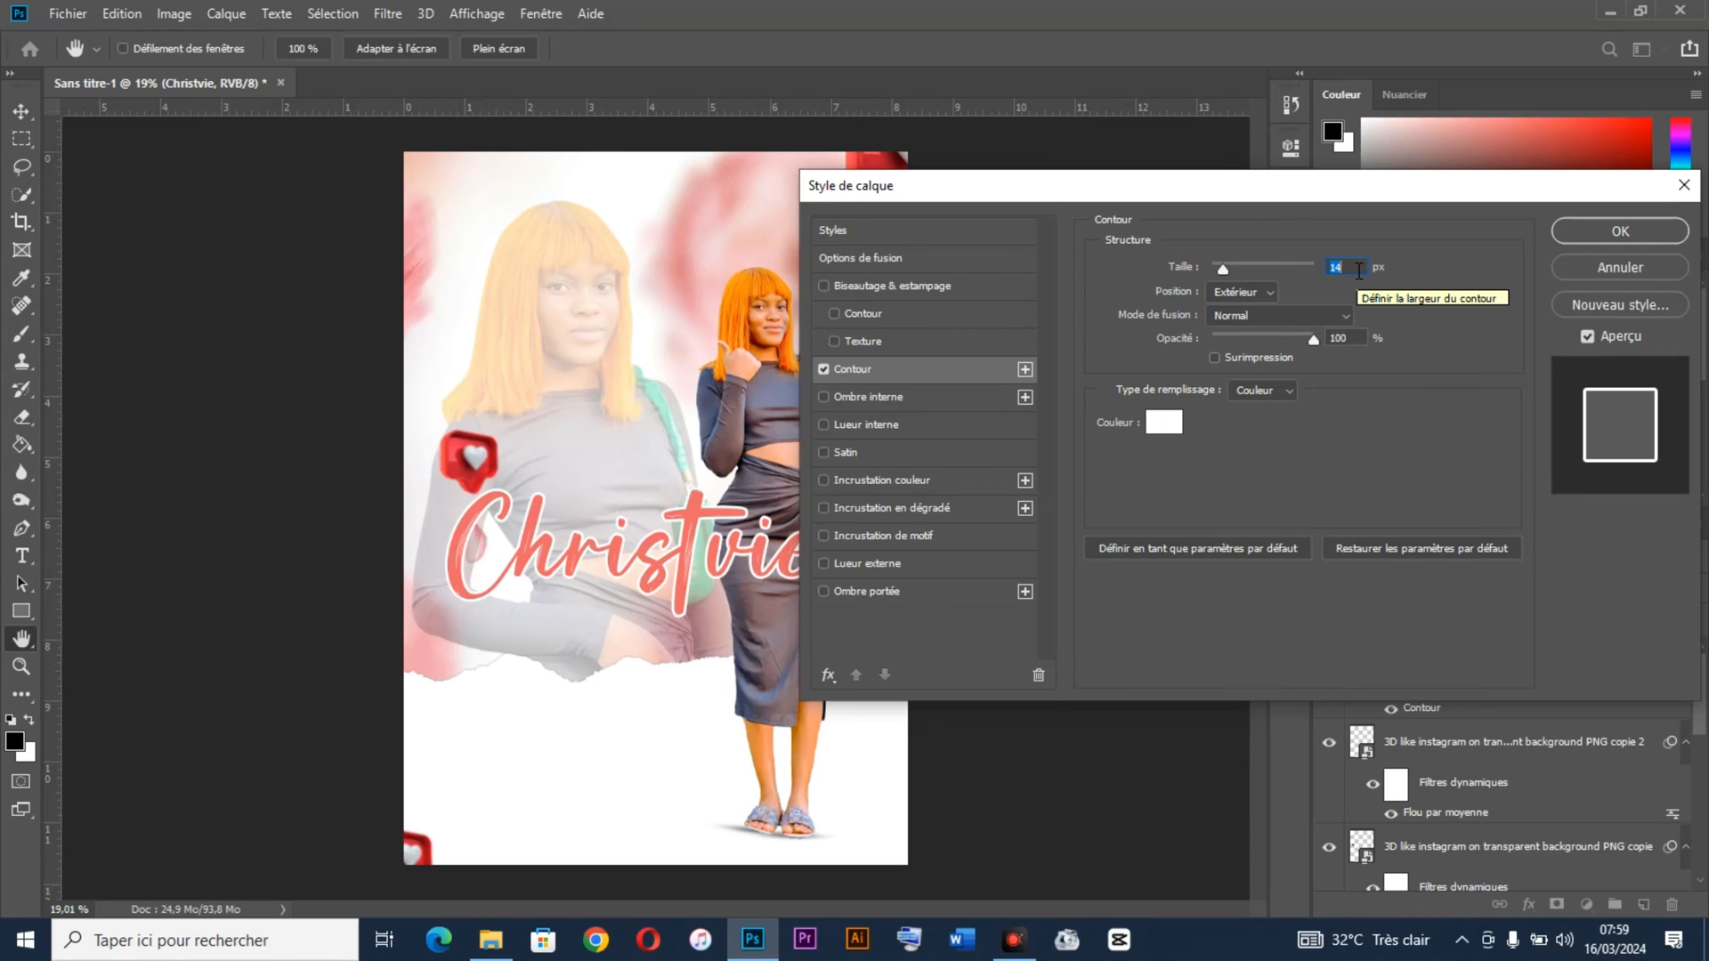
pyautogui.press('Up')
pyautogui.click(1597, 228)
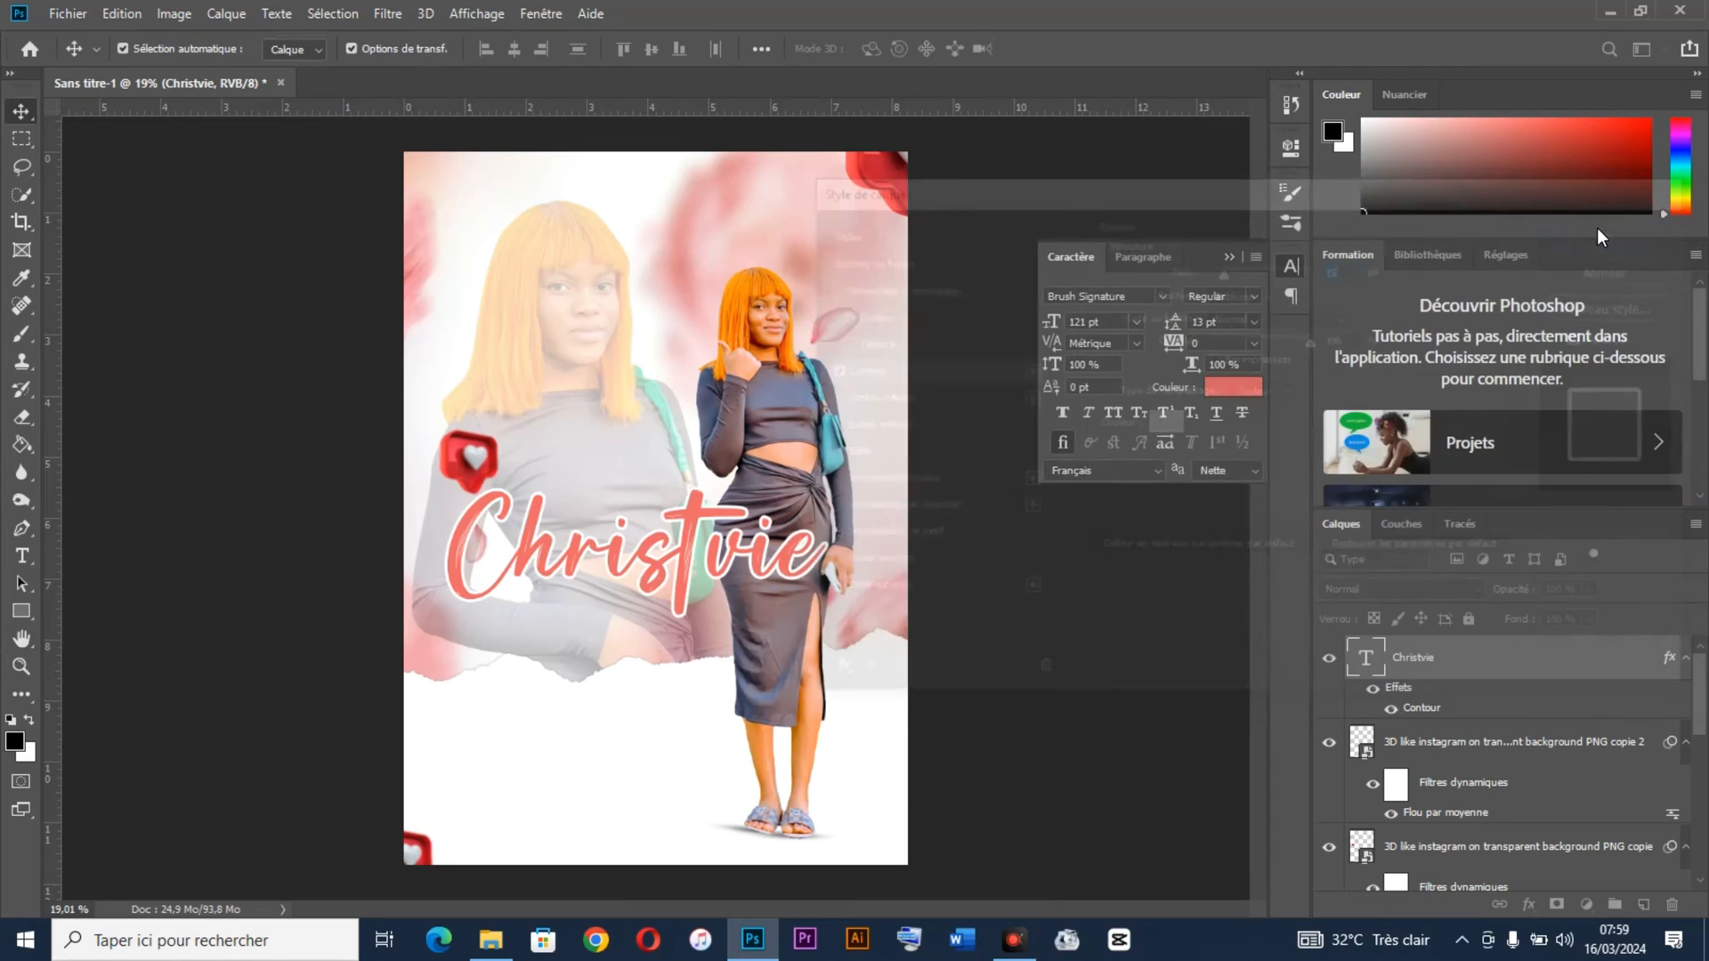
# Step: Give Christvie a black Ombre portée at 100% opacity, 20 px distance, 24 px size
pyautogui.click(1527, 903)
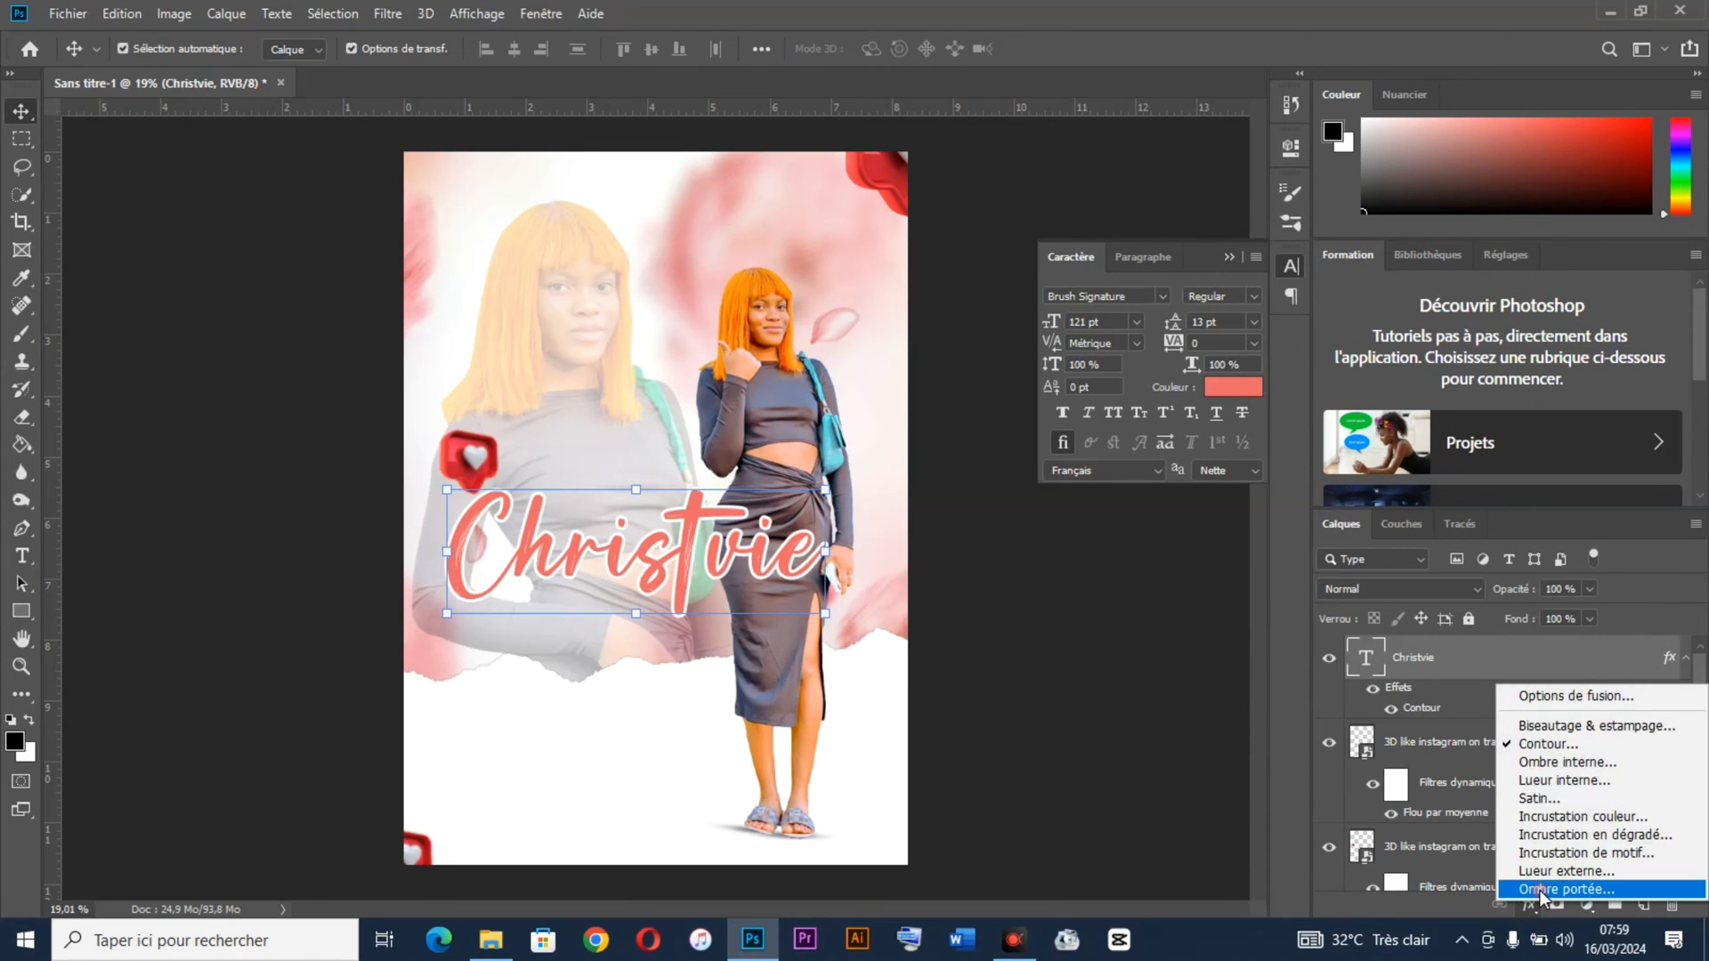
pyautogui.click(1541, 889)
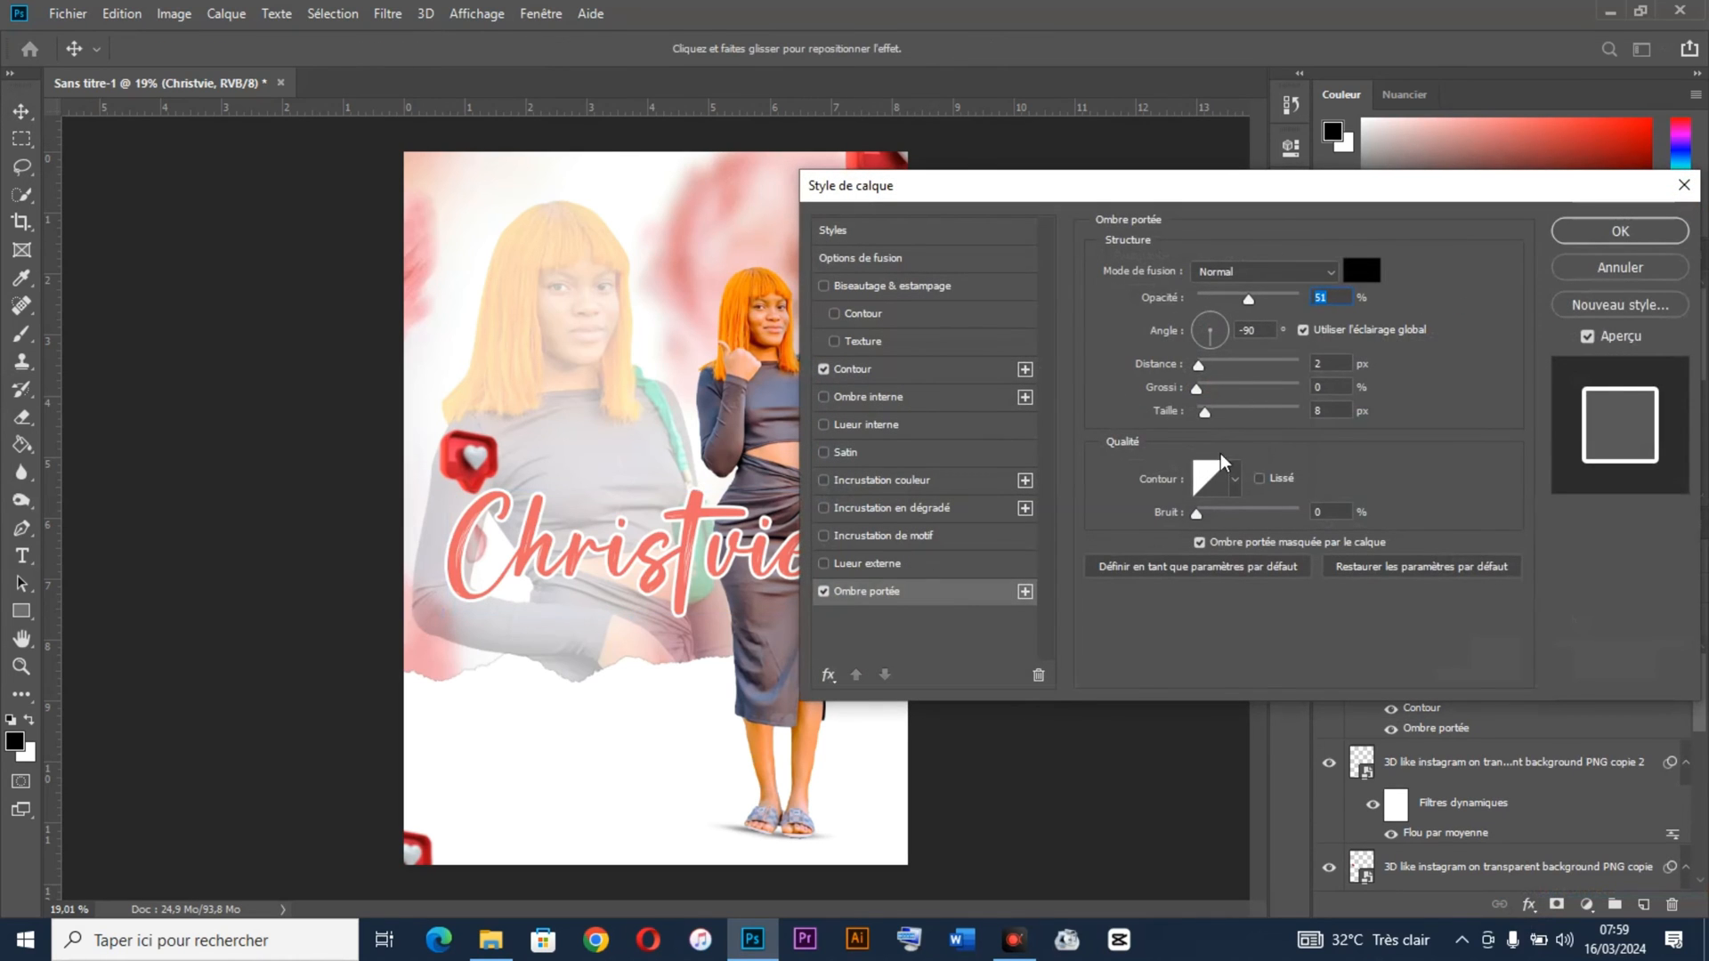
pyautogui.moveTo(1249, 300); pyautogui.dragTo(1245, 300)
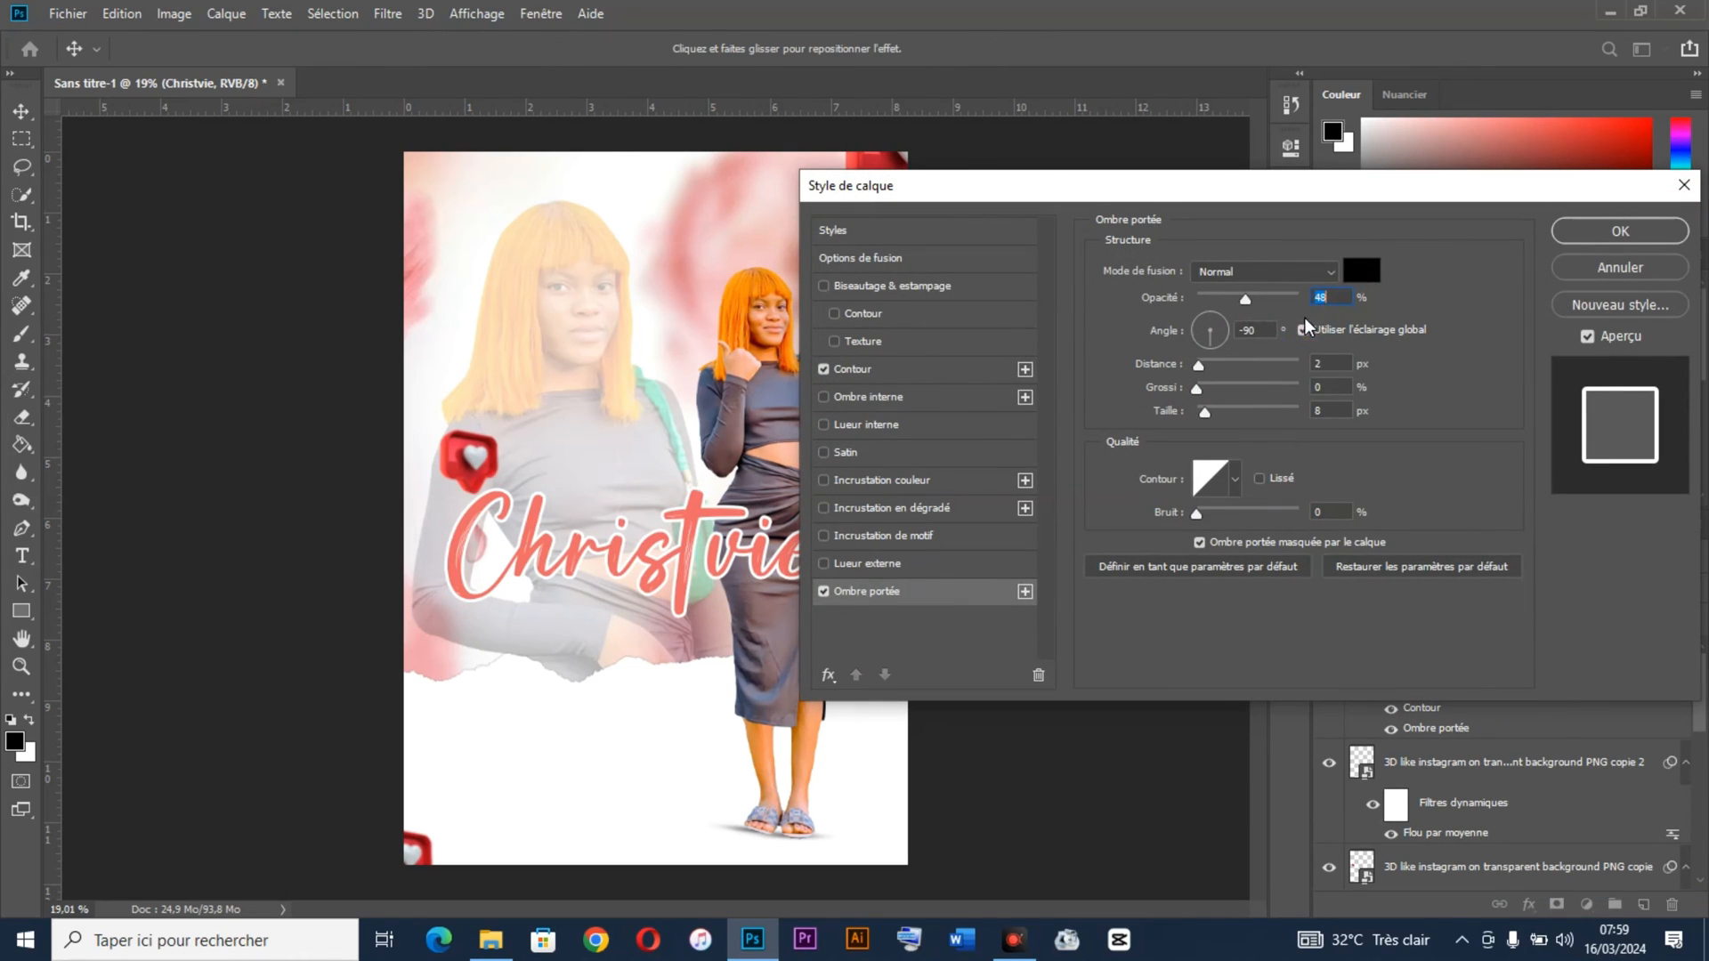
pyautogui.moveTo(1199, 367); pyautogui.dragTo(1216, 413)
pyautogui.moveTo(1244, 304); pyautogui.dragTo(1348, 311)
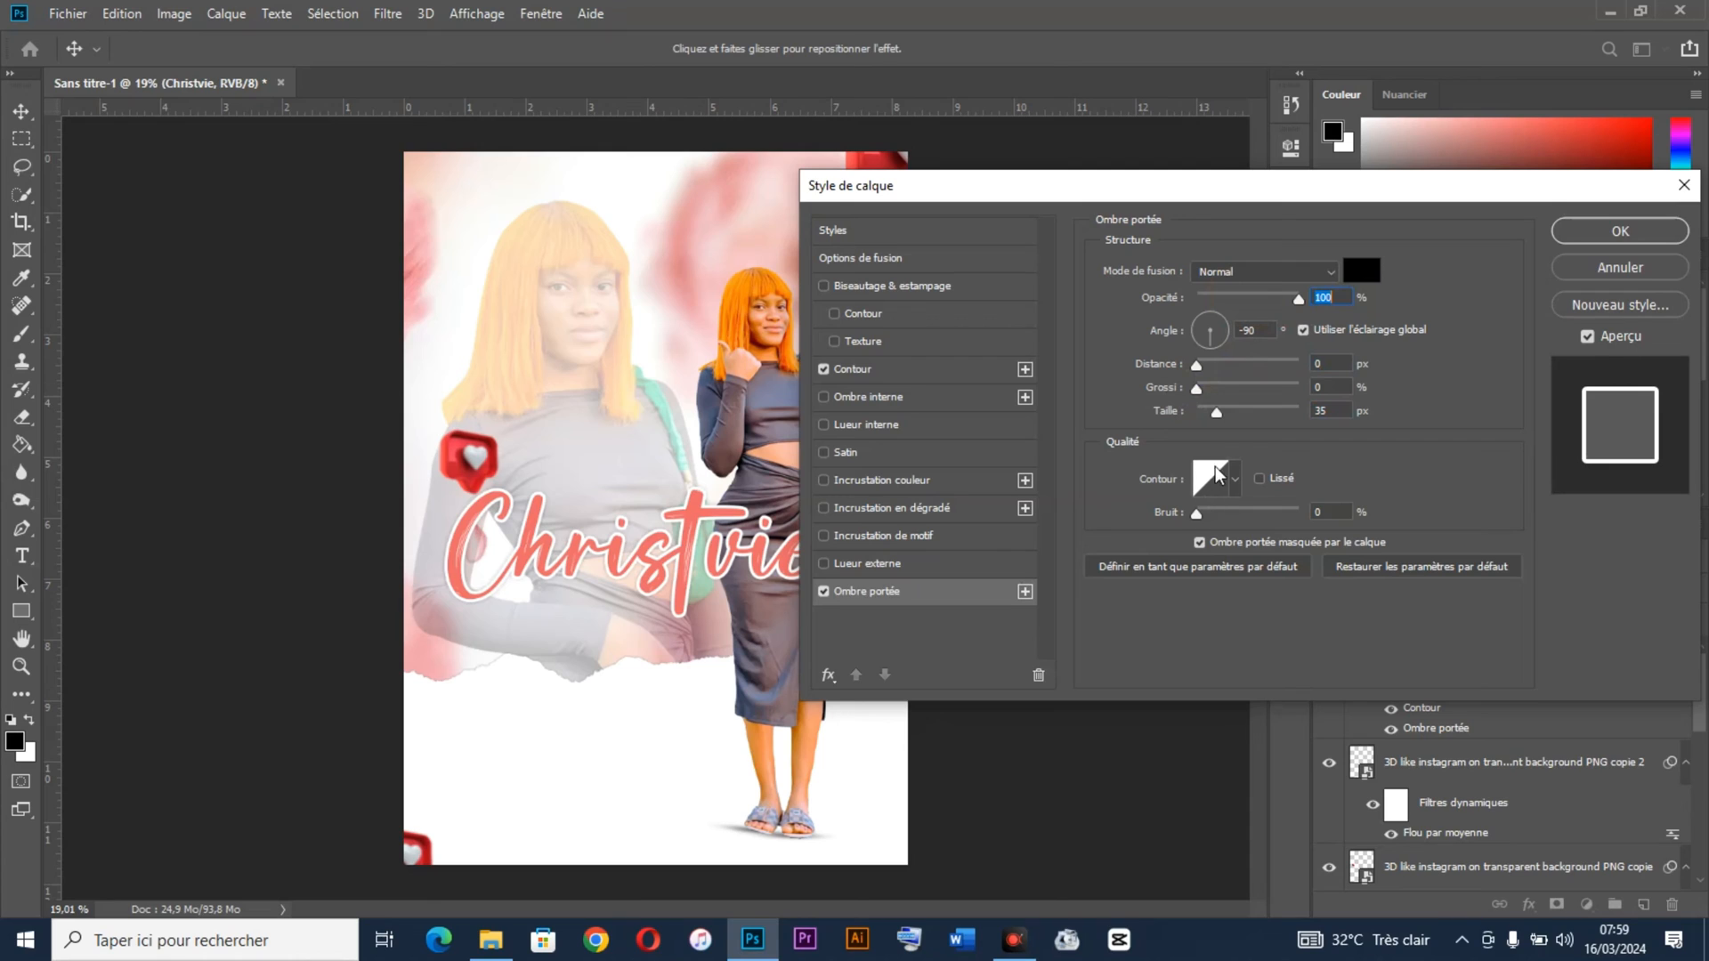
pyautogui.moveTo(1247, 412); pyautogui.dragTo(1218, 355)
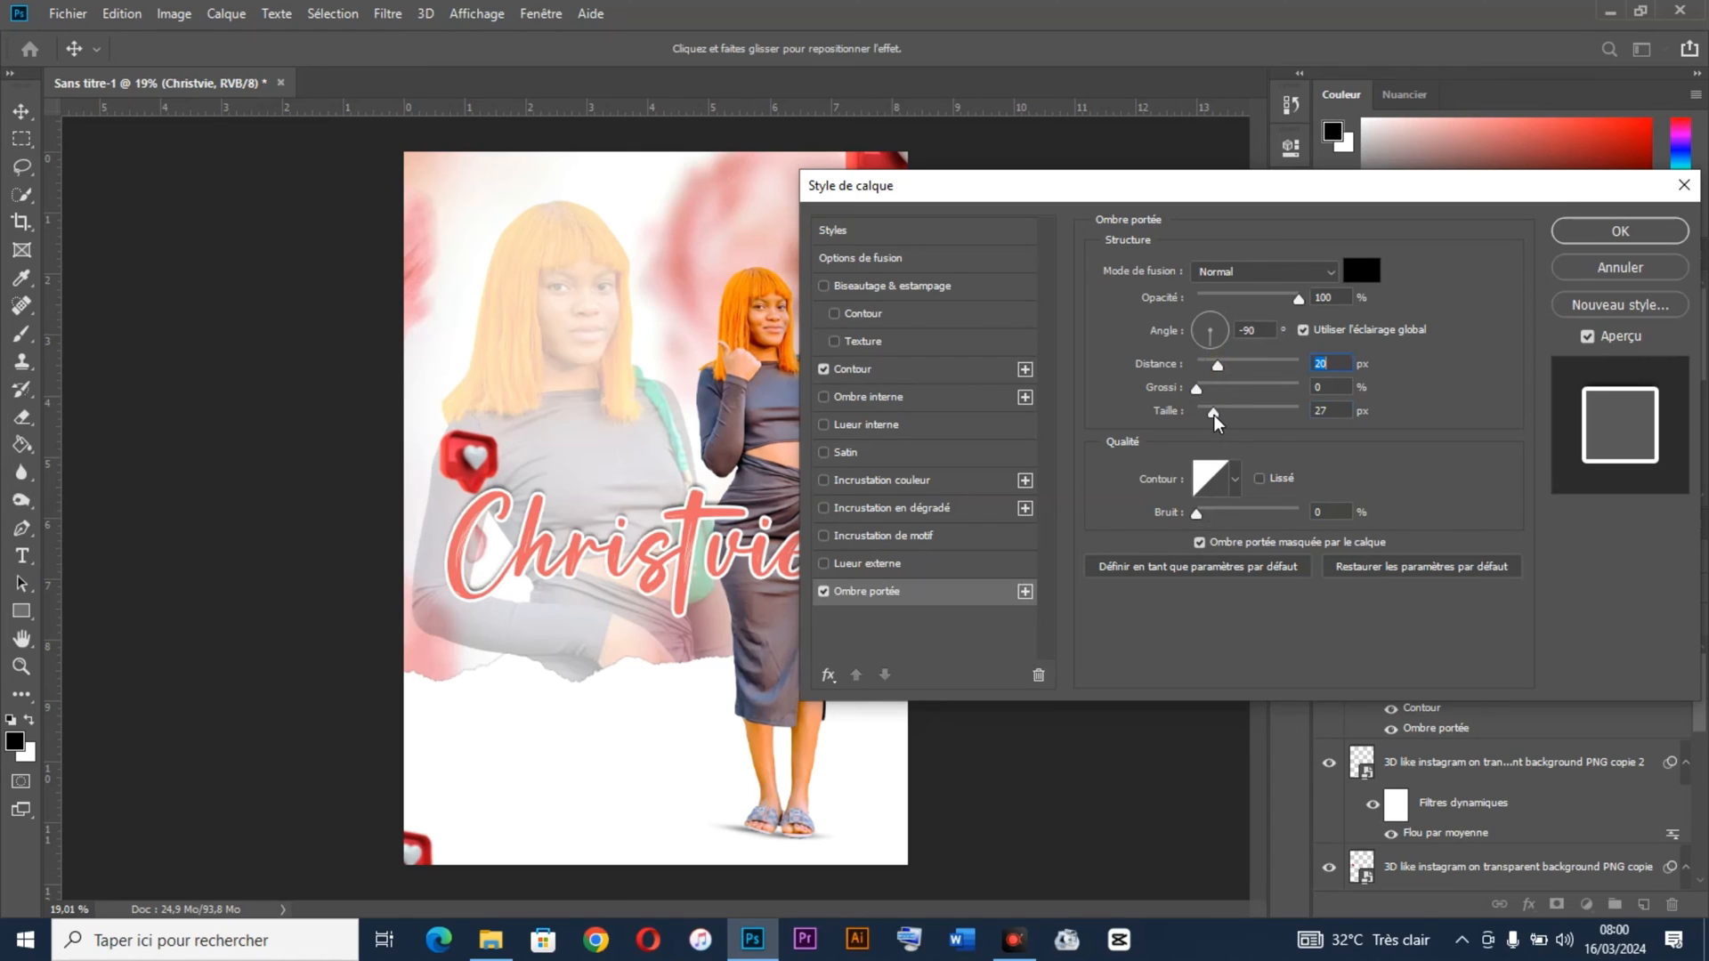
pyautogui.moveTo(1215, 415); pyautogui.dragTo(1215, 418)
pyautogui.click(1606, 233)
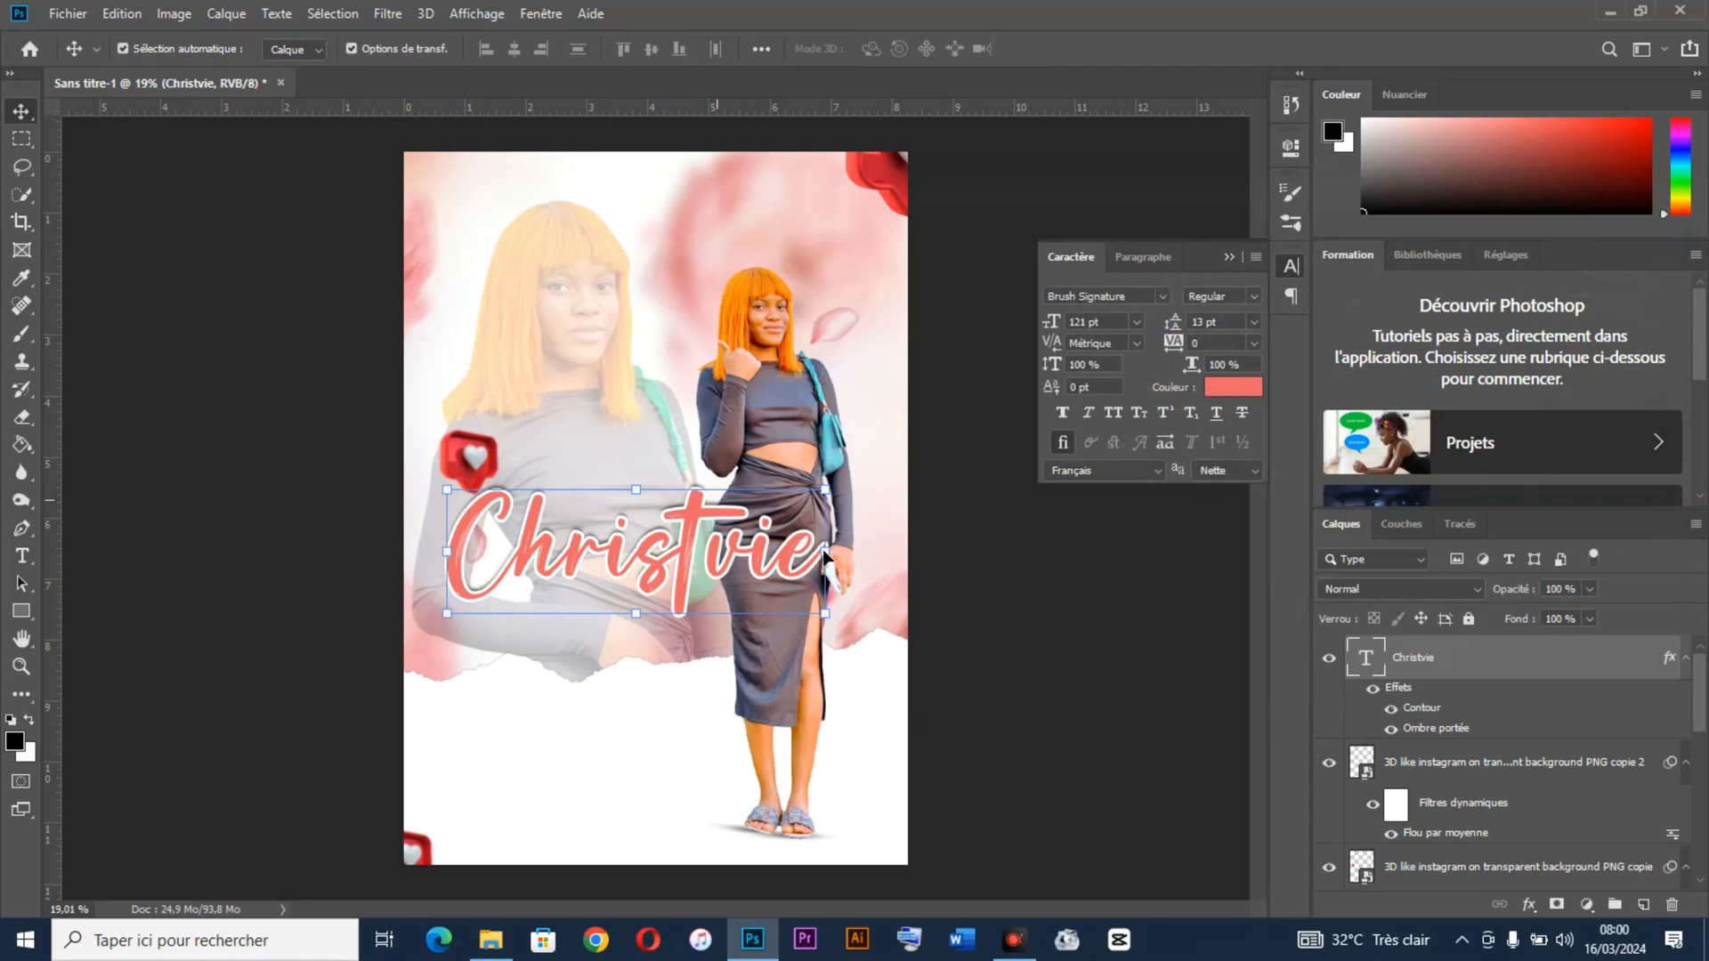
# Step: Shrink Christvie and retype a copy below it as 'Josias'
pyautogui.moveTo(766, 545); pyautogui.dragTo(636, 627)
pyautogui.press('Return')
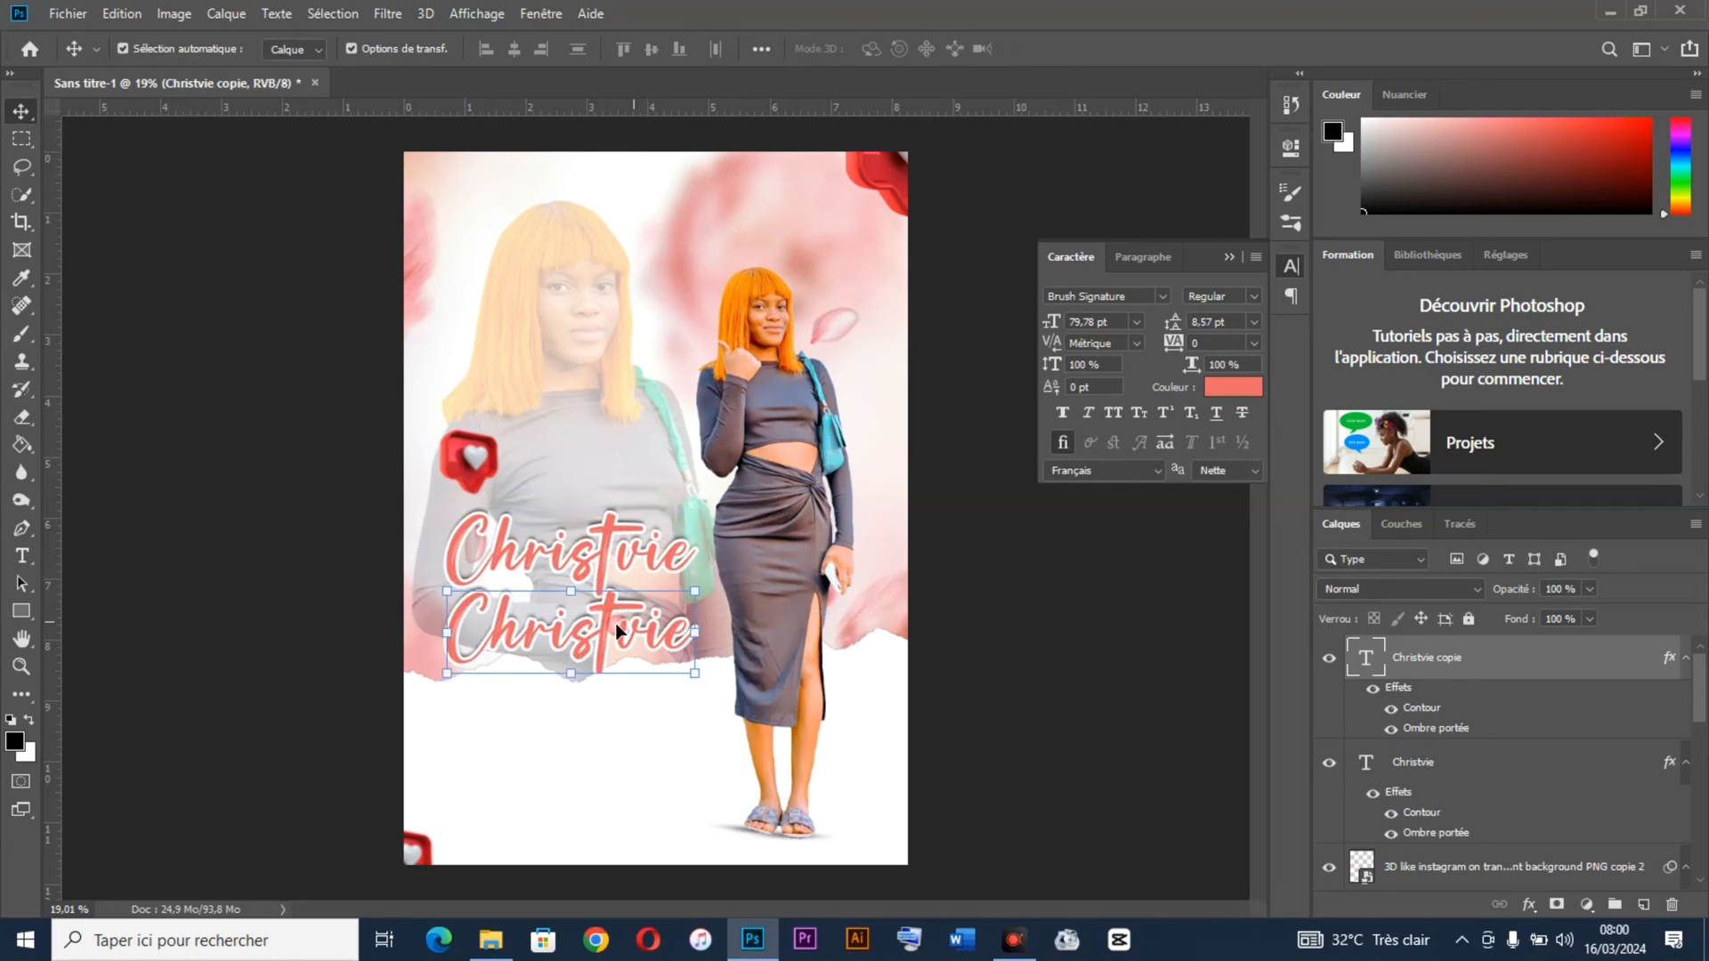
pyautogui.doubleClick(616, 624)
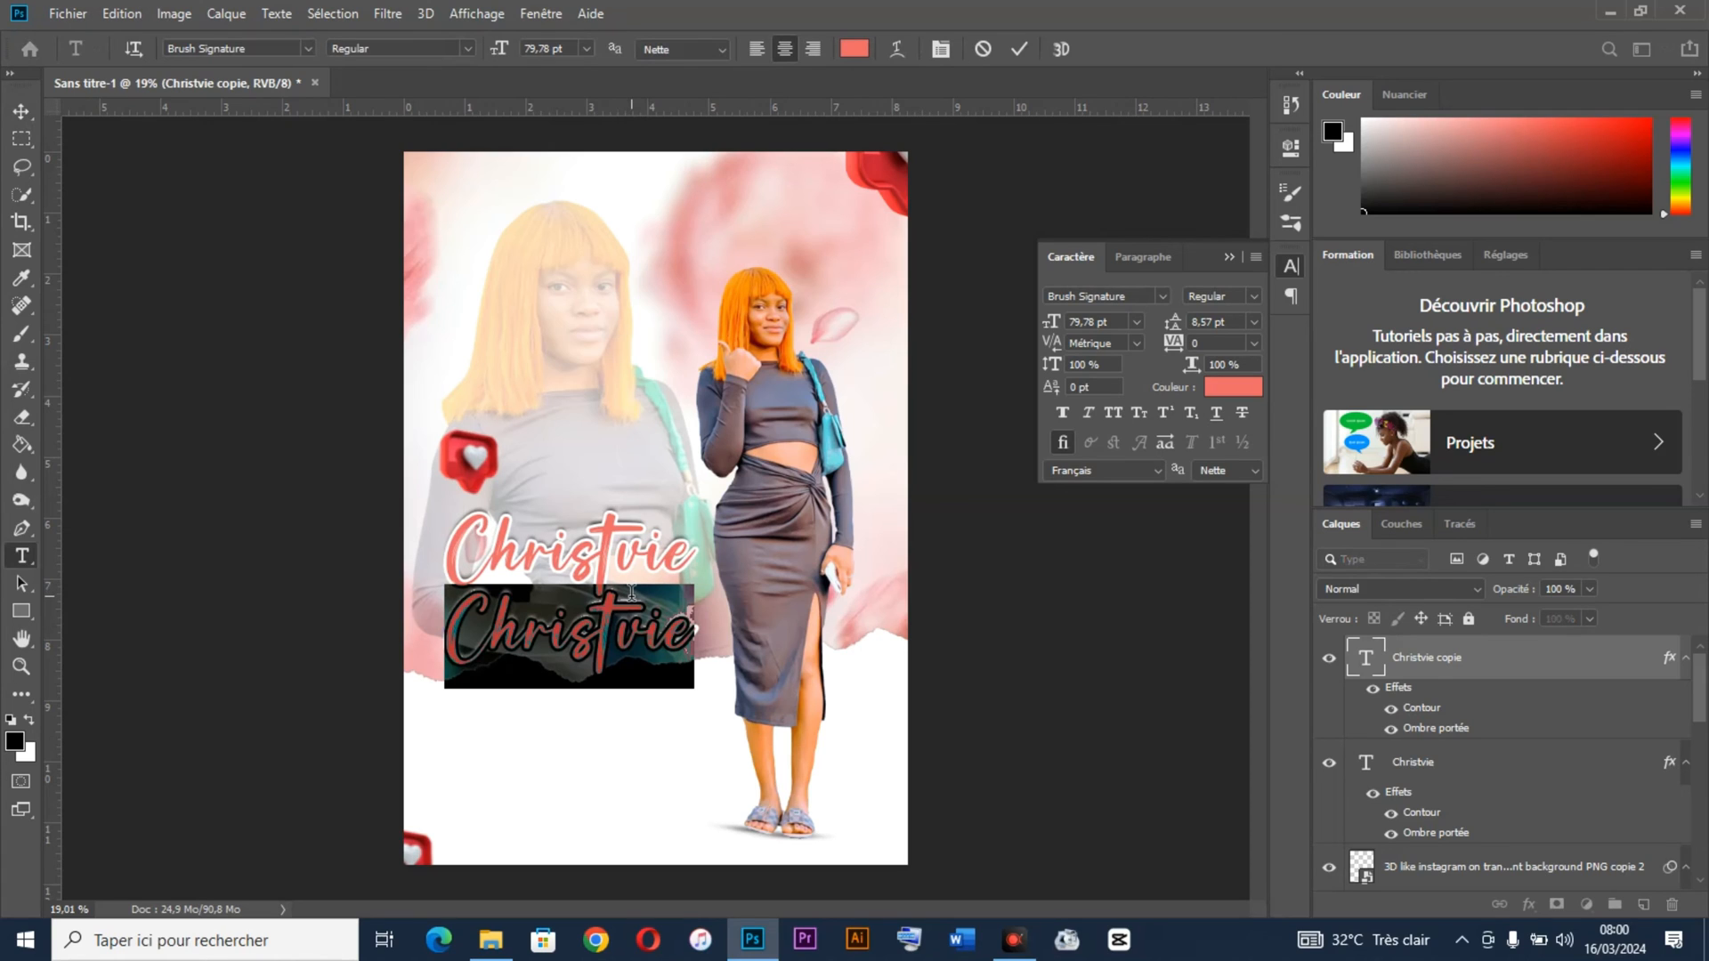
pyautogui.click(631, 592)
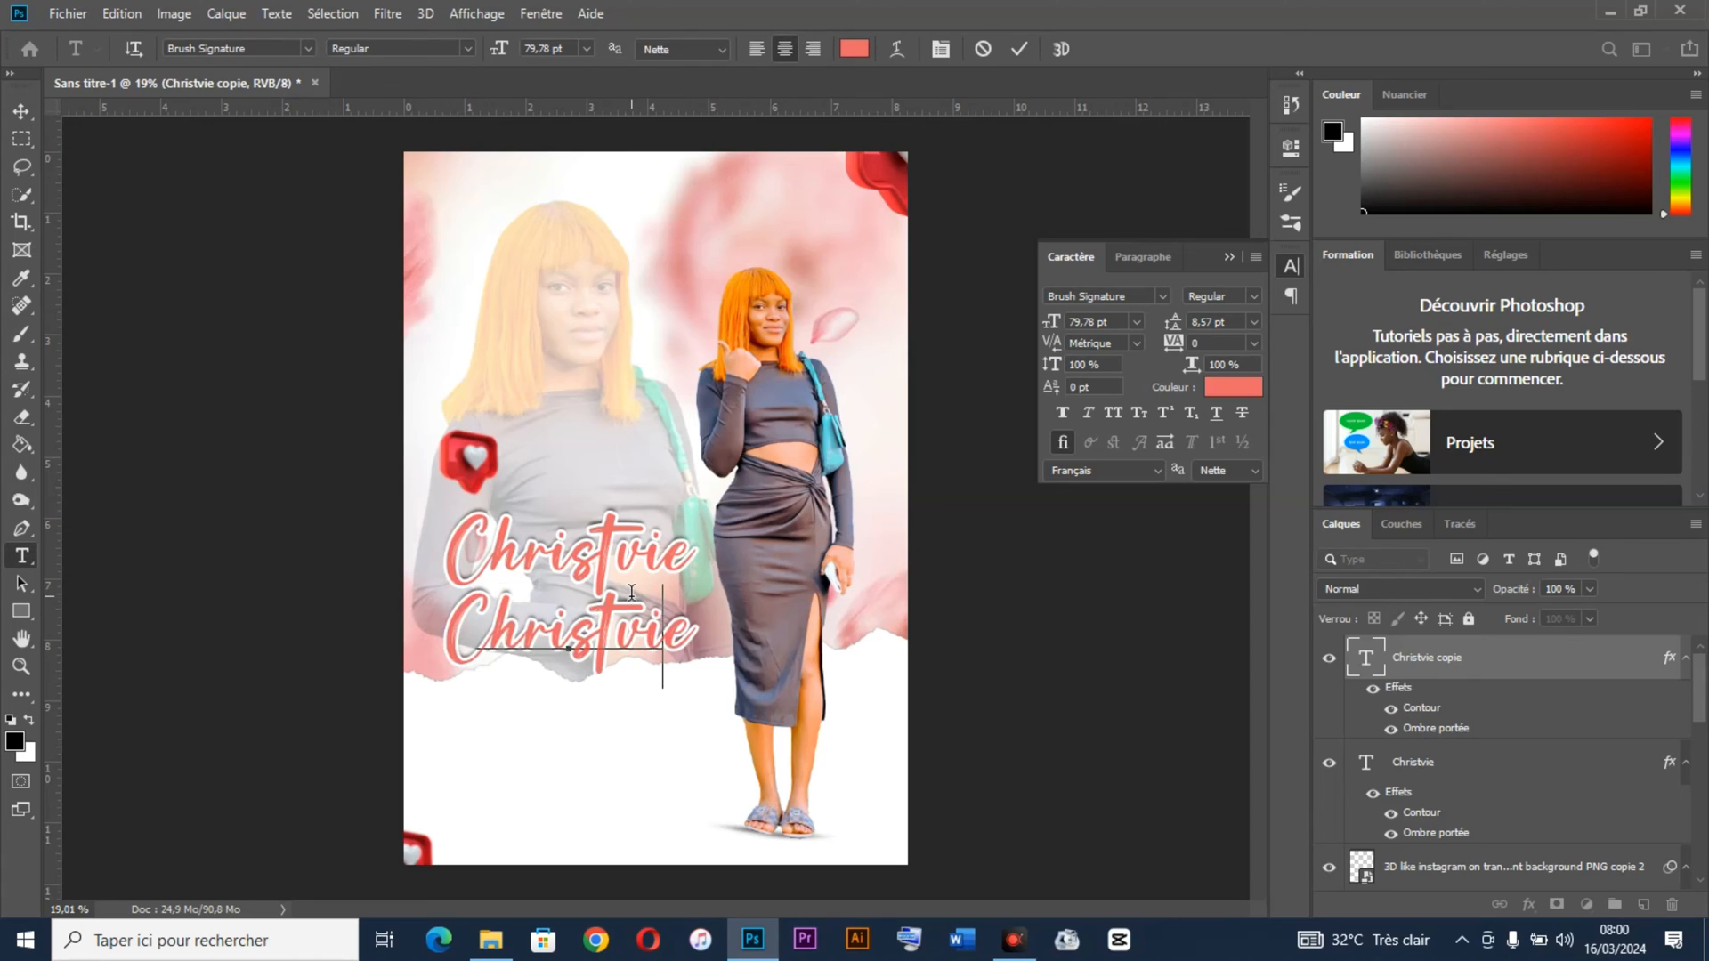
pyautogui.hotkey('ctrl', 'a')
pyautogui.write('Josias')
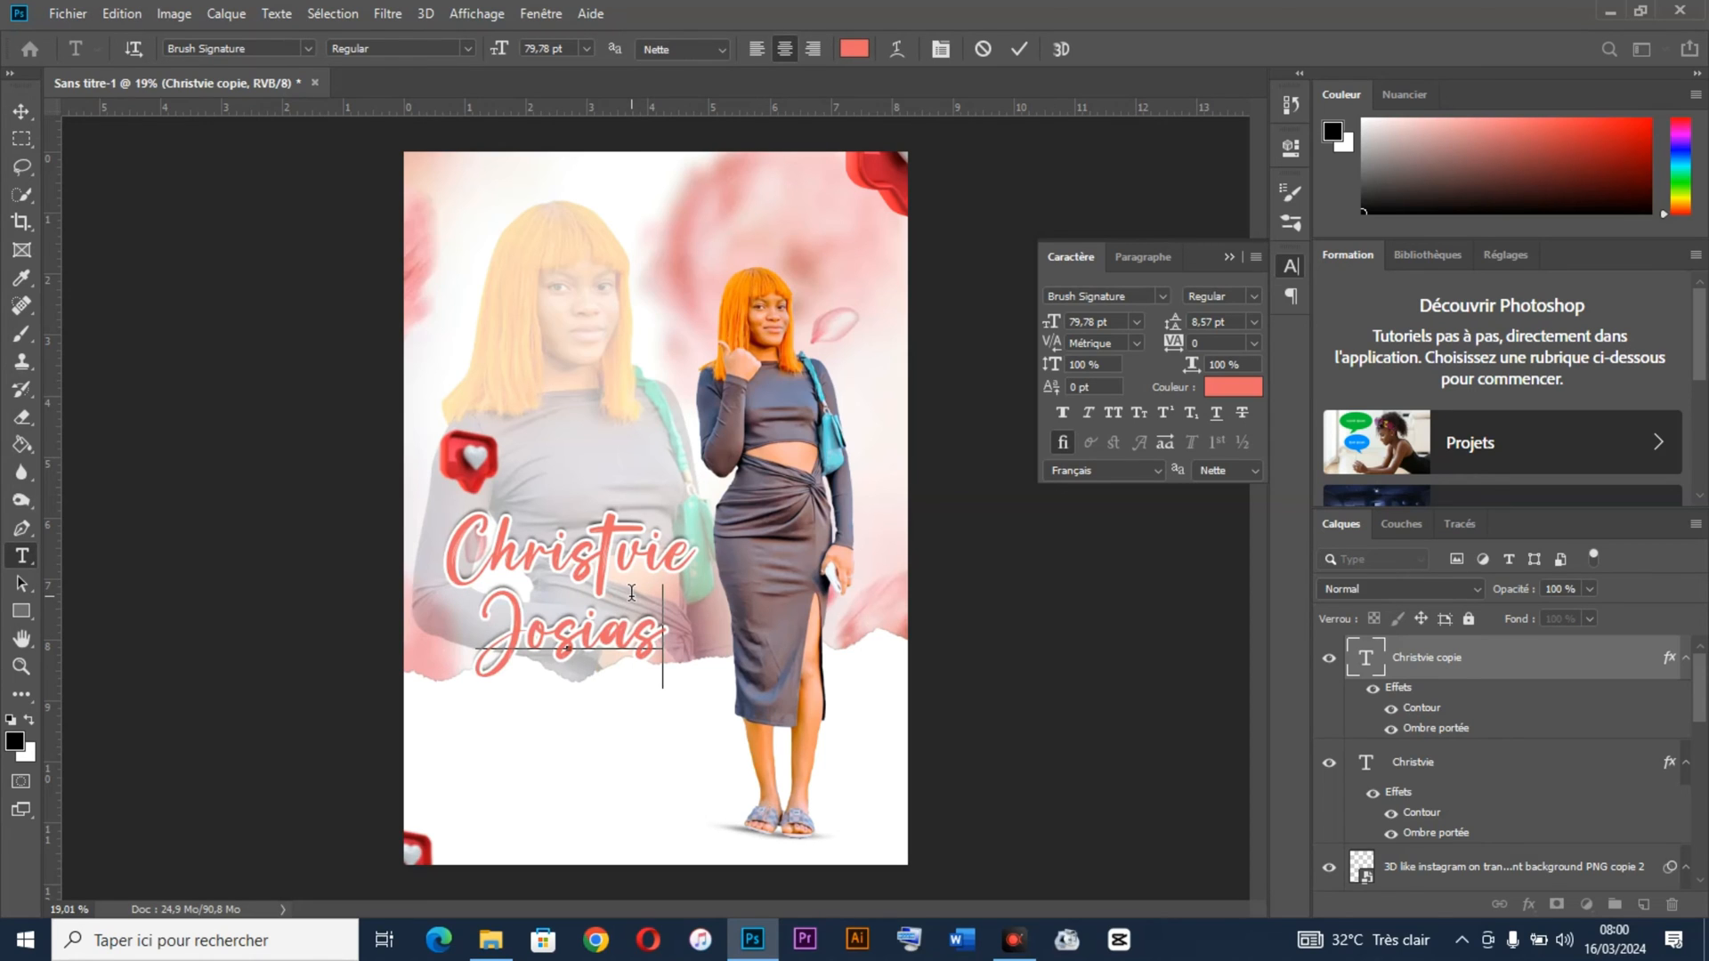
pyautogui.hotkey('ctrl', 'Return')
pyautogui.press('v')
# Step: Shift Josias up and to the right so it overlaps Christvie
pyautogui.moveTo(618, 643); pyautogui.dragTo(626, 618)
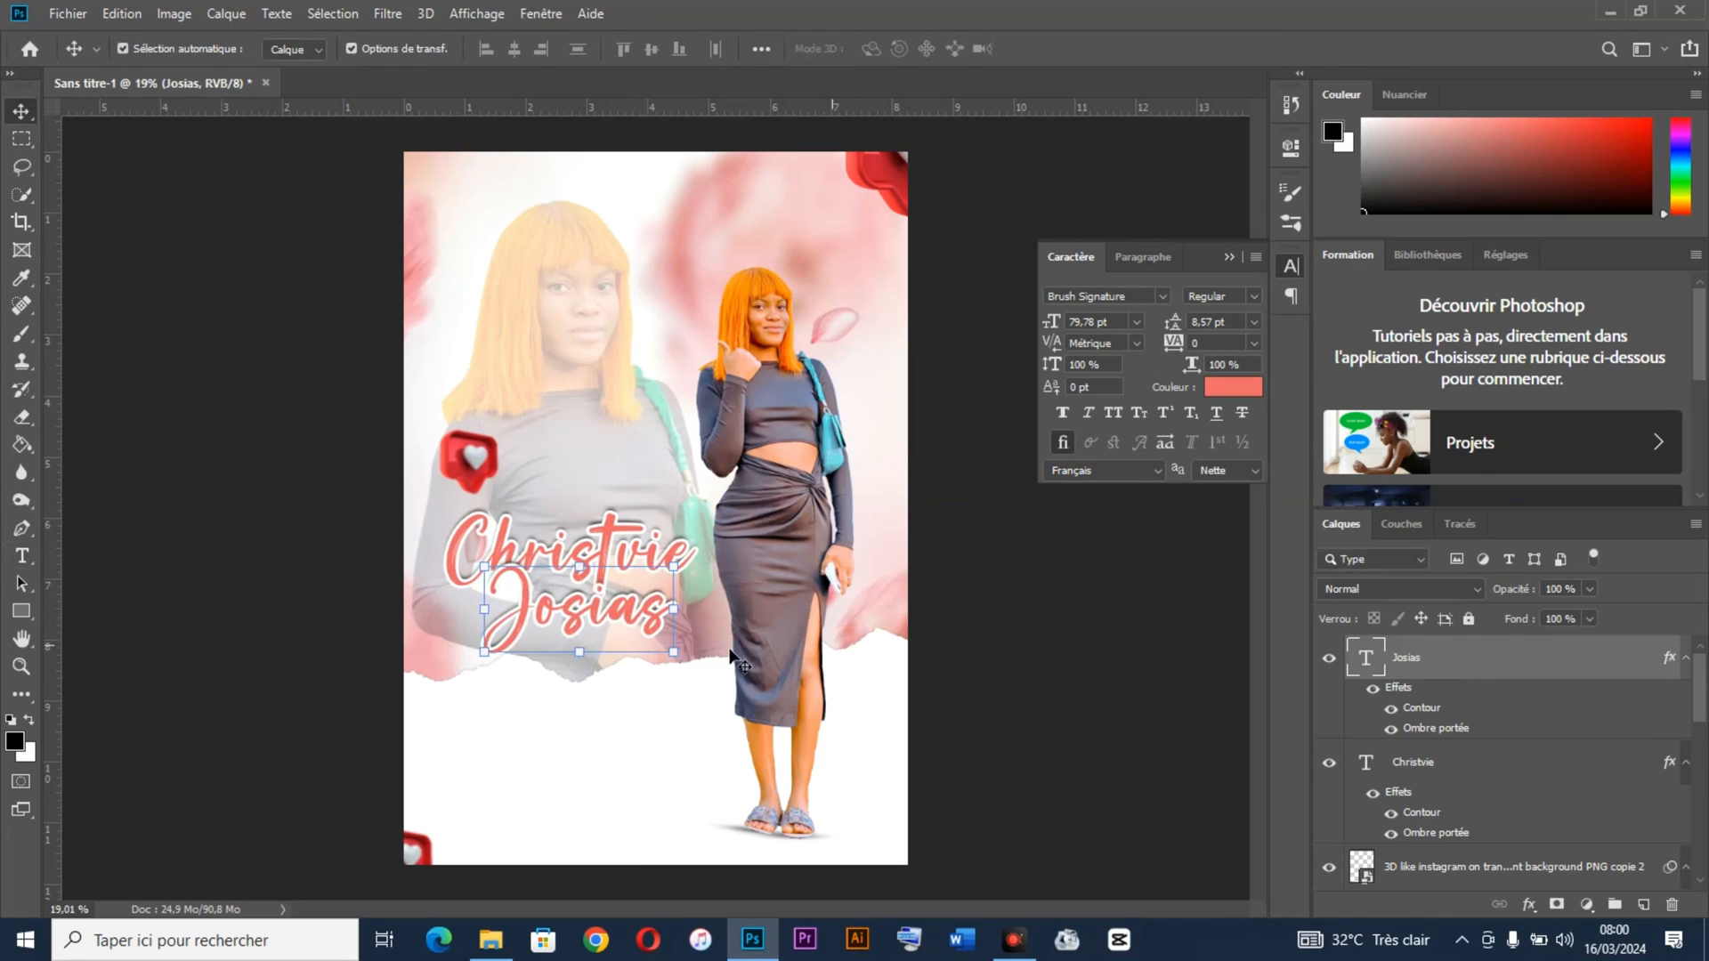
pyautogui.click(863, 657)
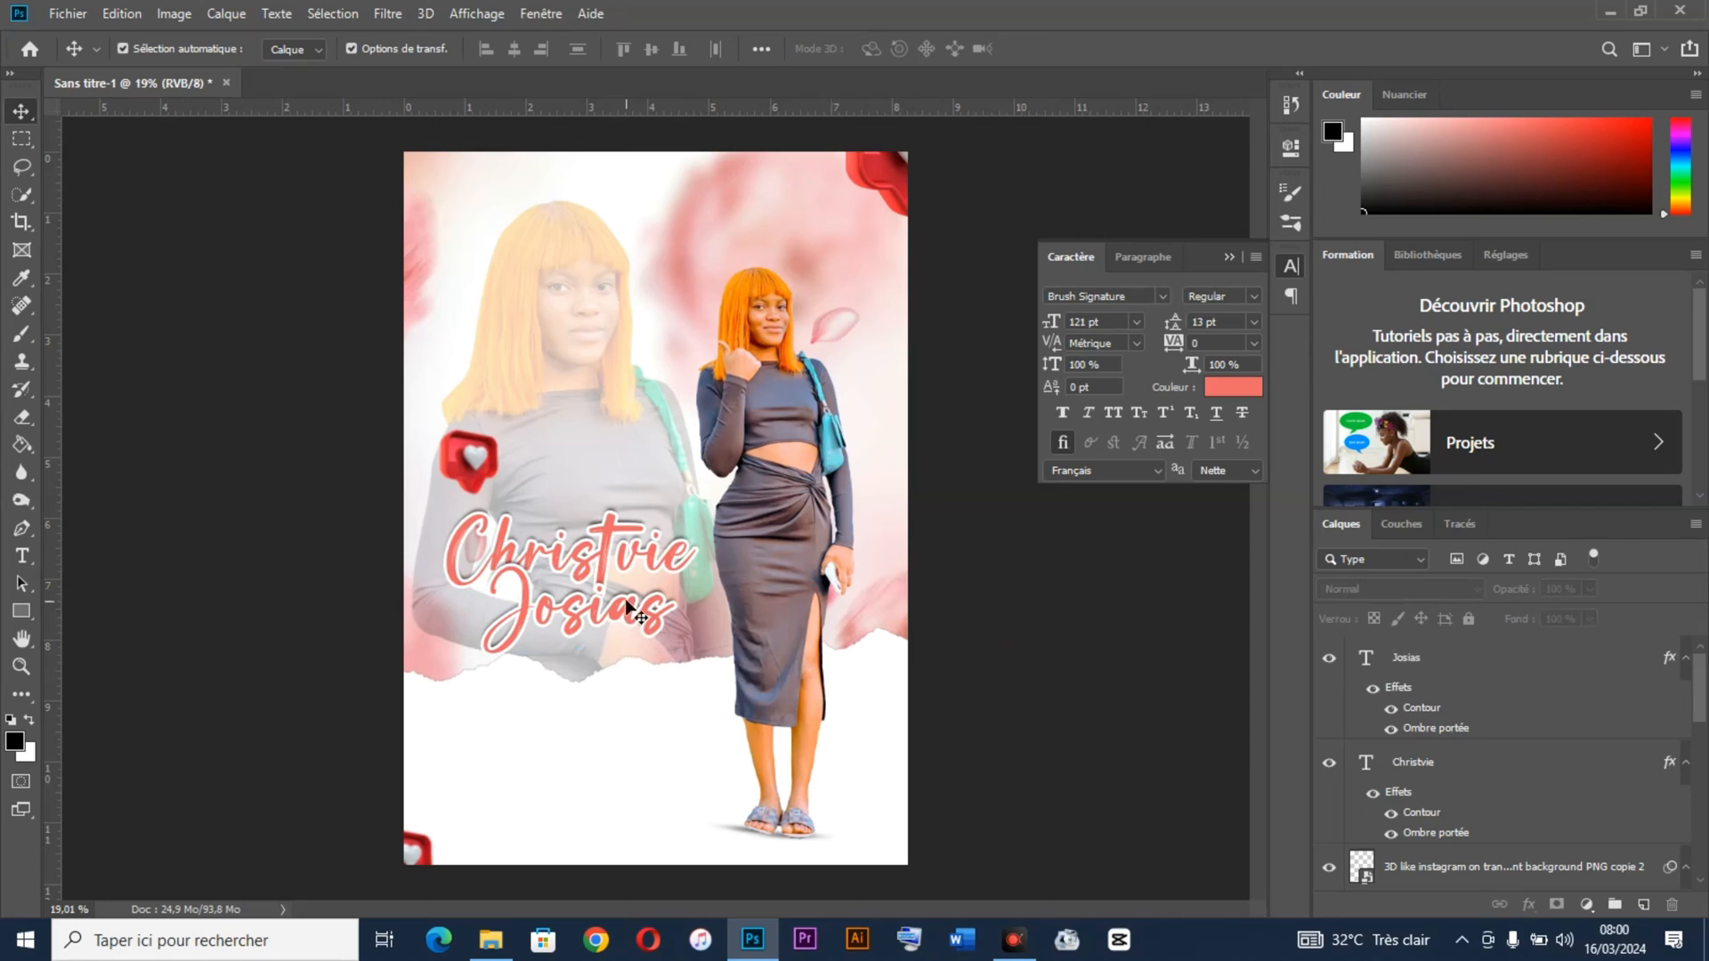
pyautogui.moveTo(615, 608); pyautogui.dragTo(630, 613)
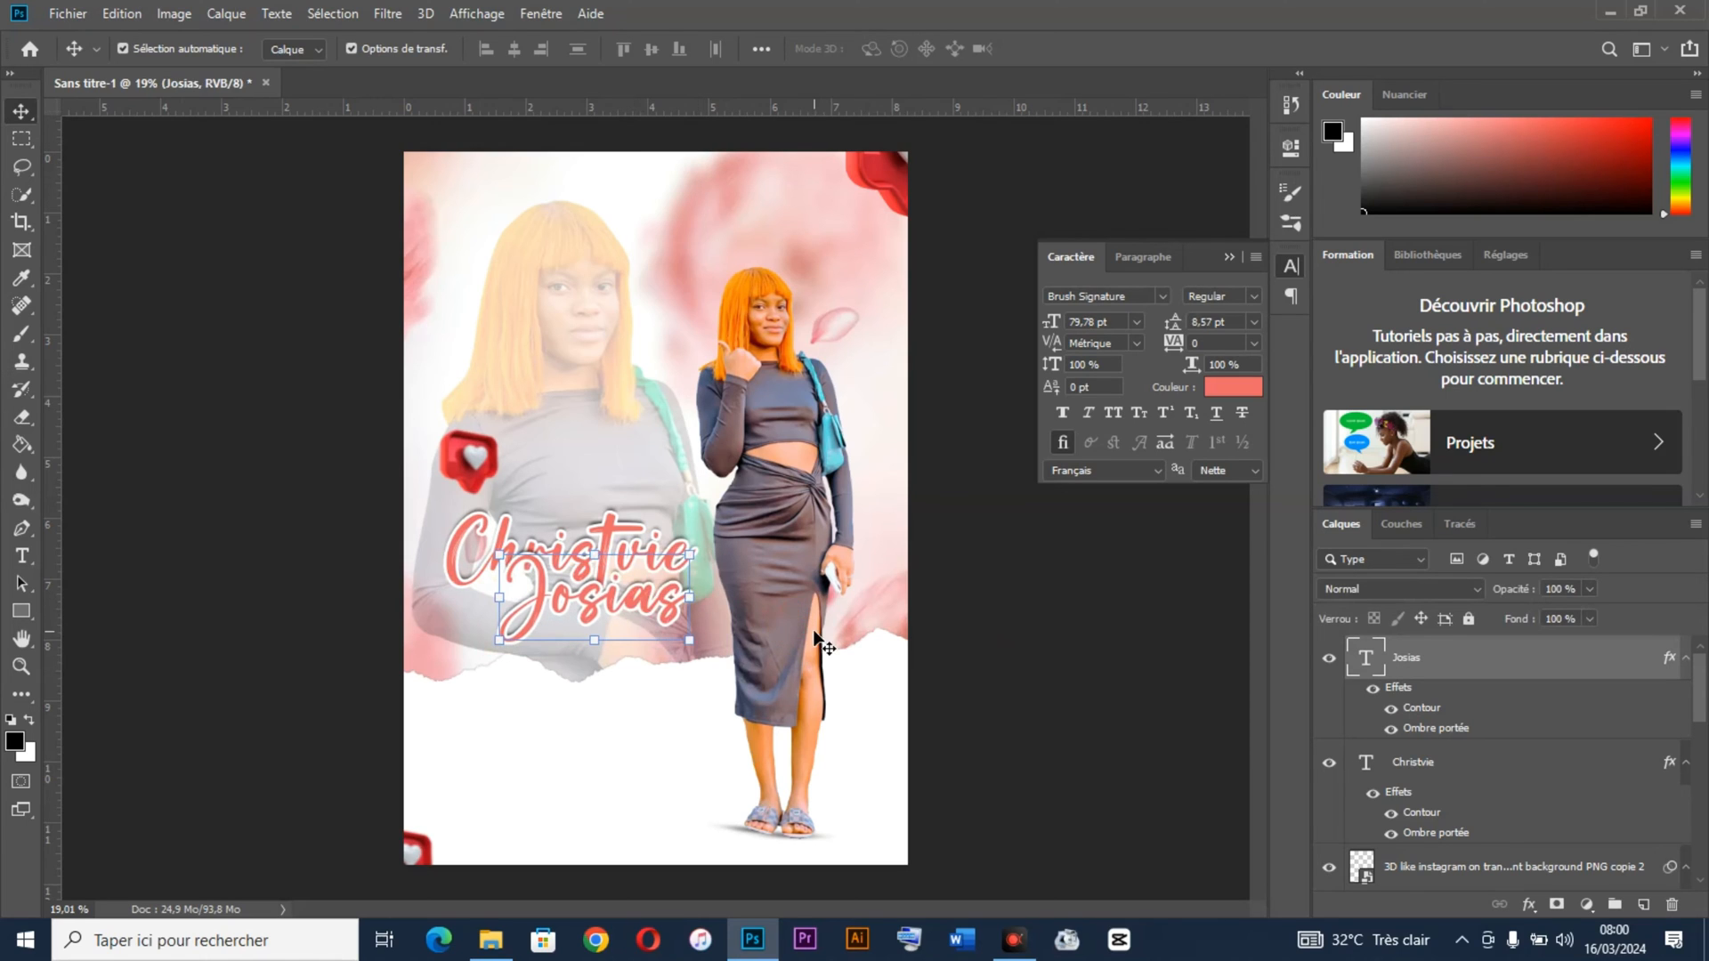
pyautogui.click(969, 664)
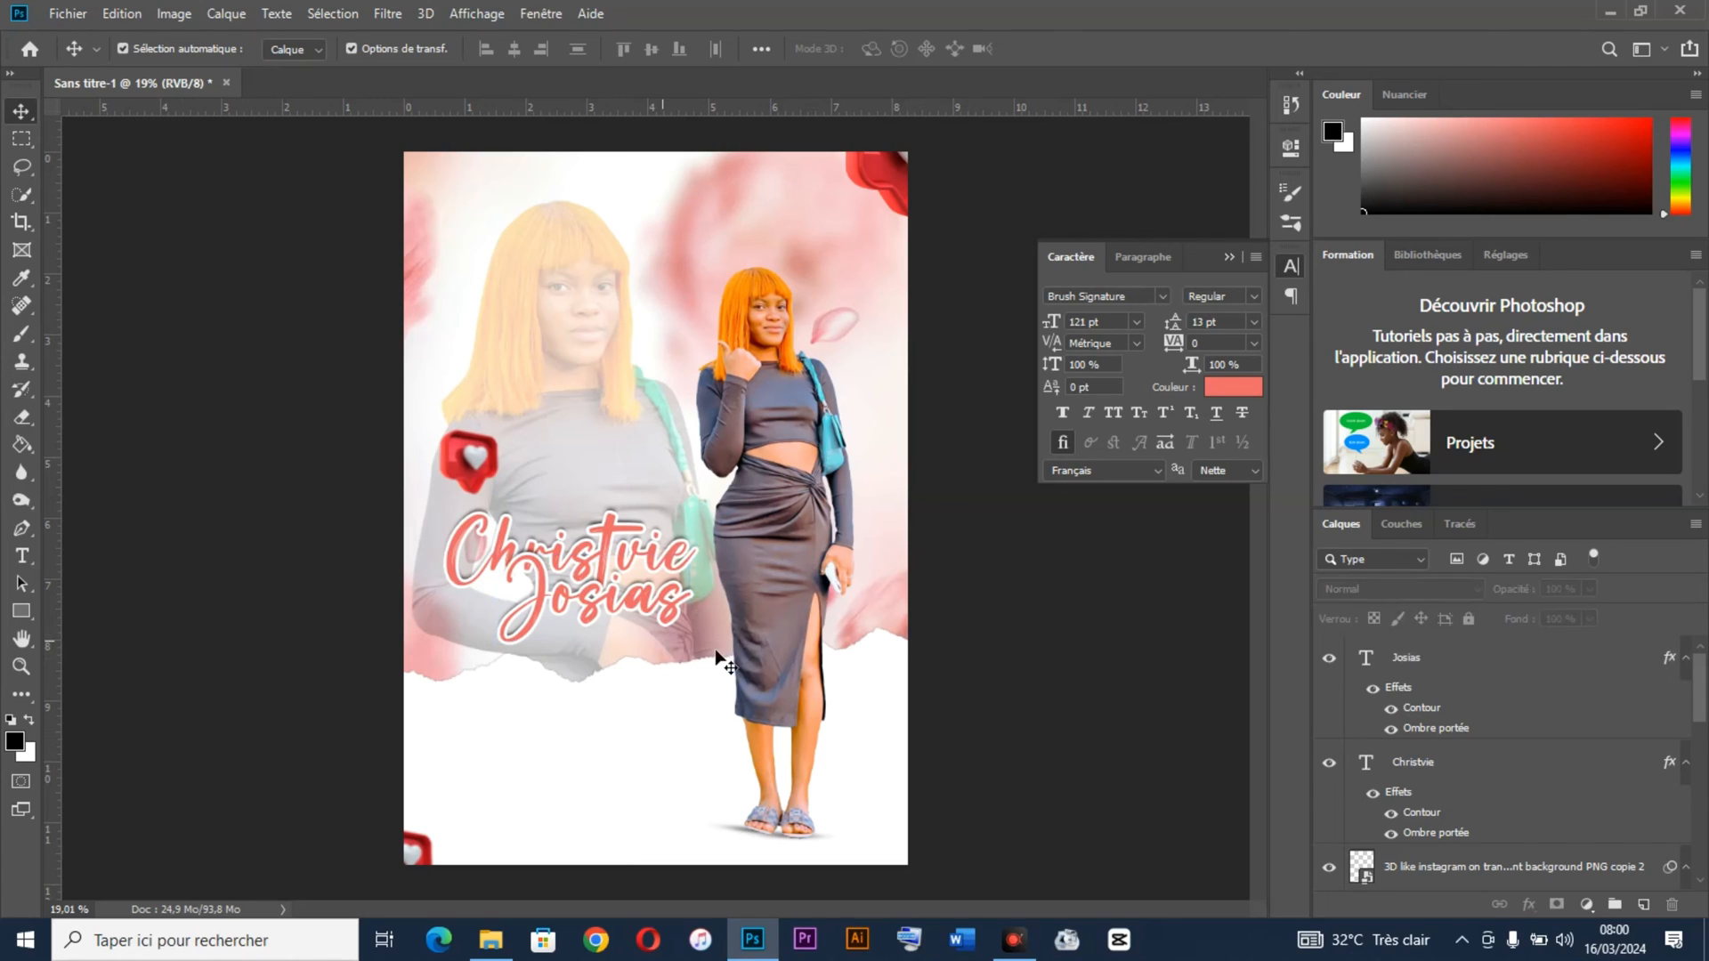
# Step: Nudge the heart icon up and move both names up together
pyautogui.click(636, 544)
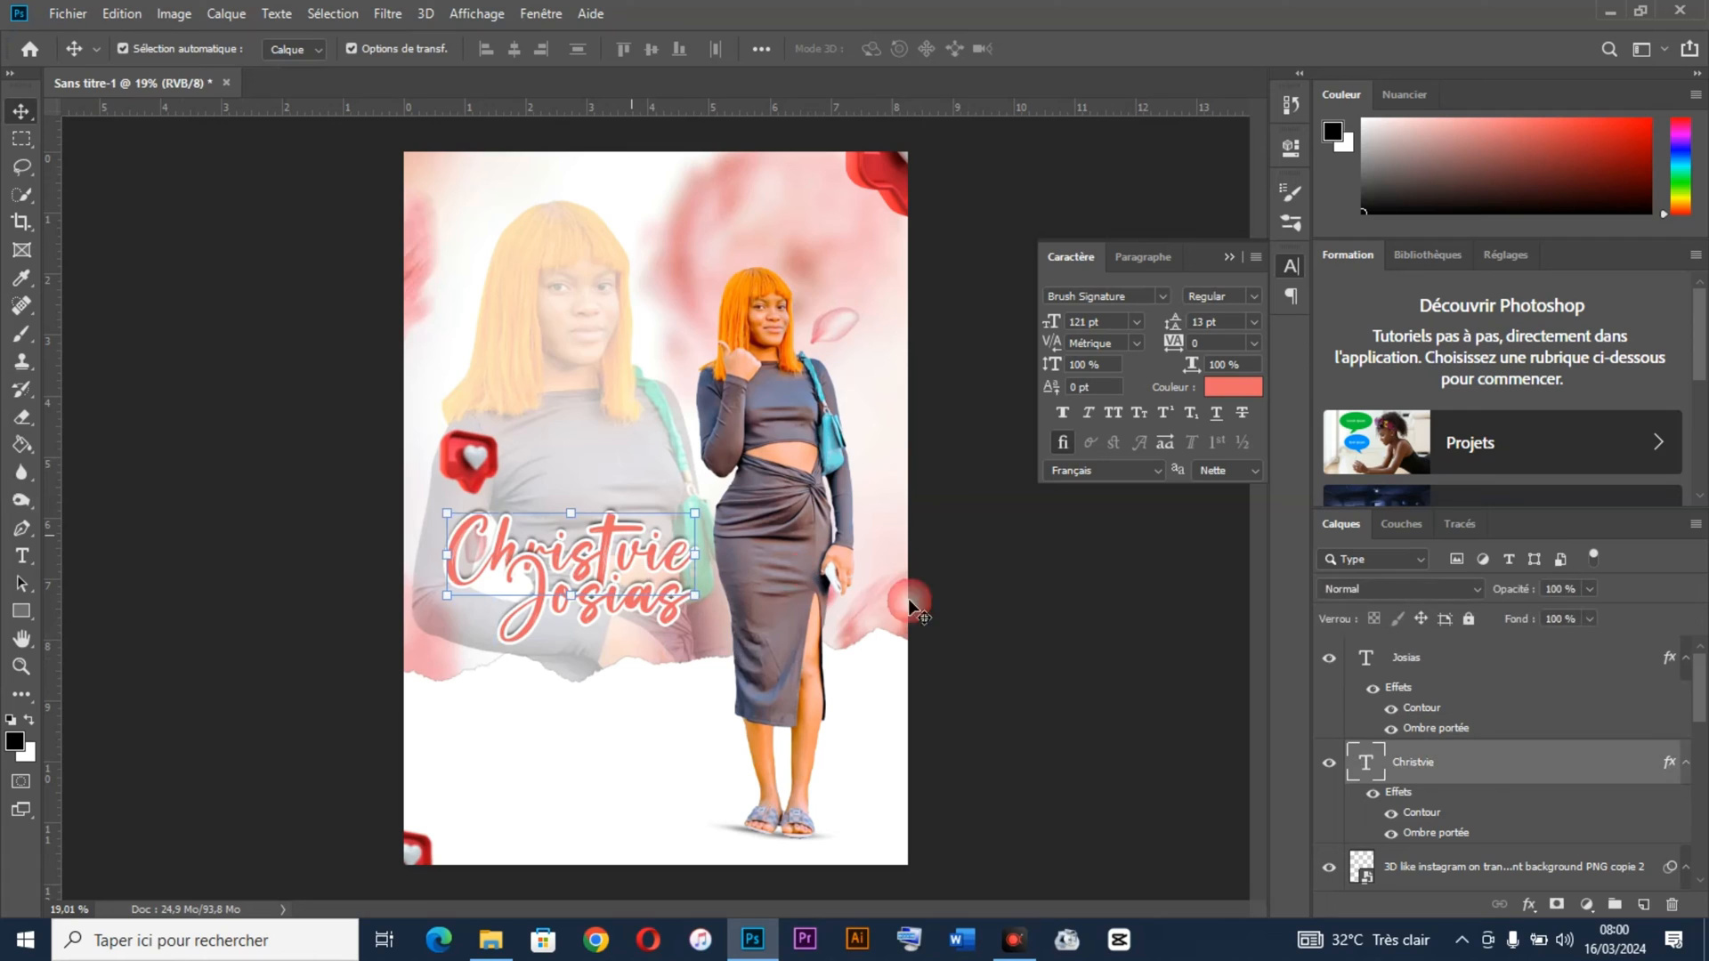
pyautogui.click(475, 456)
pyautogui.moveTo(474, 455); pyautogui.dragTo(473, 438)
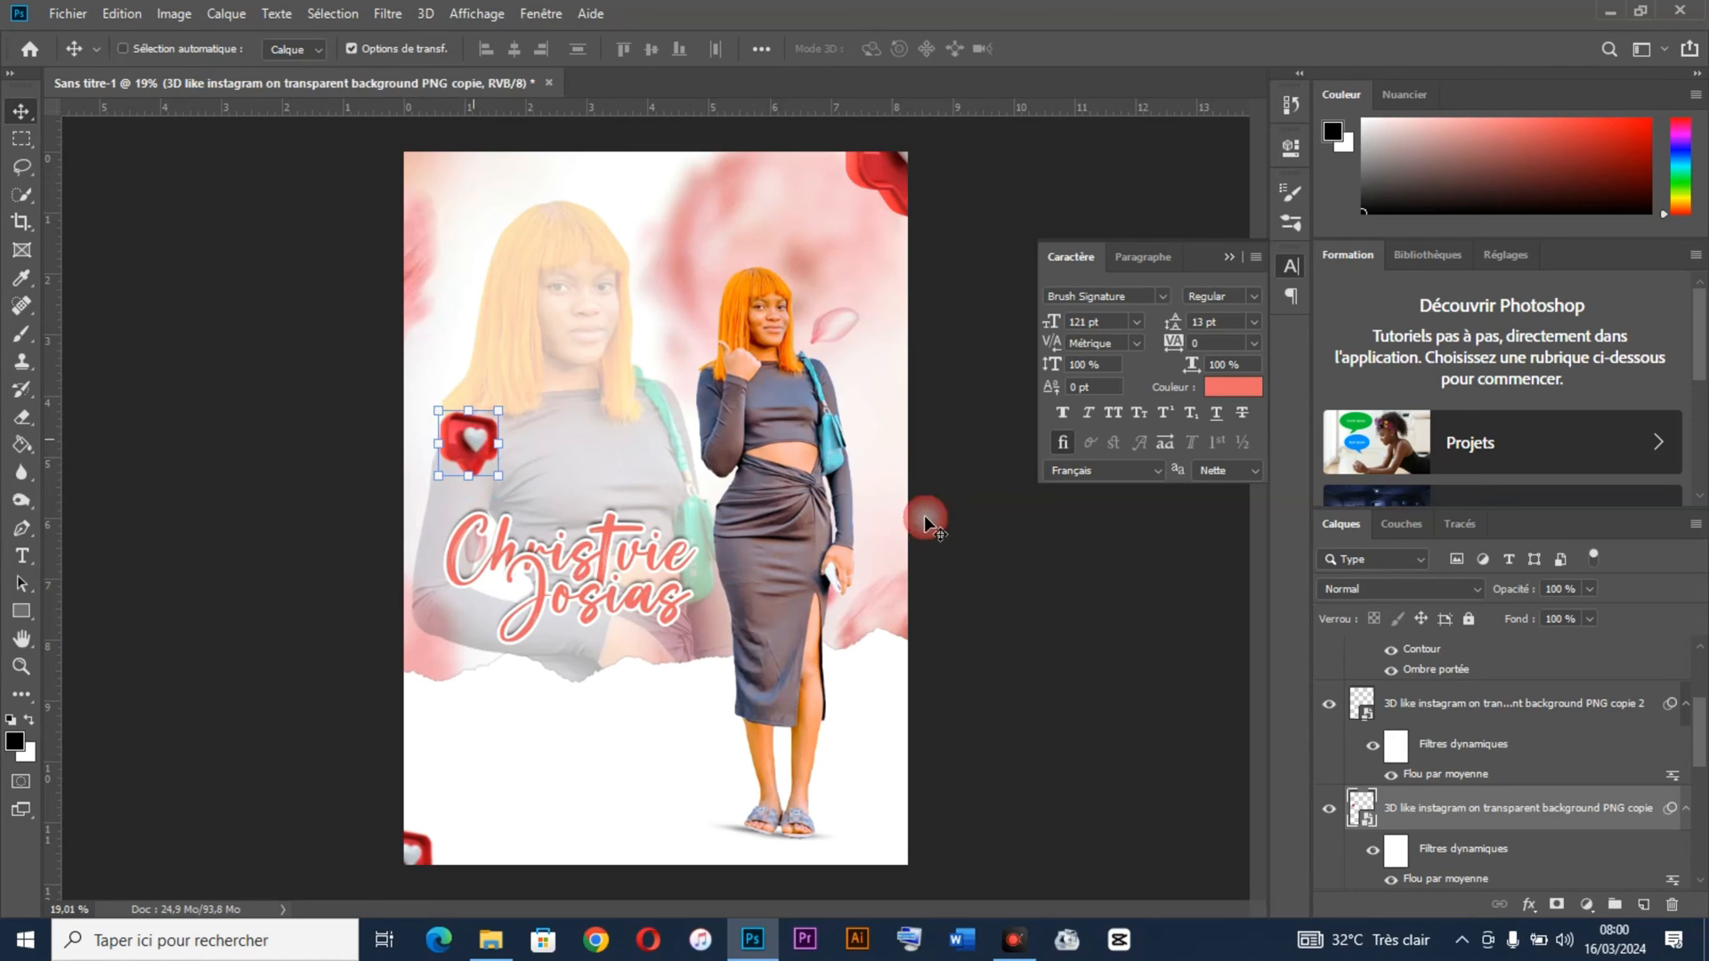
pyautogui.click(636, 545)
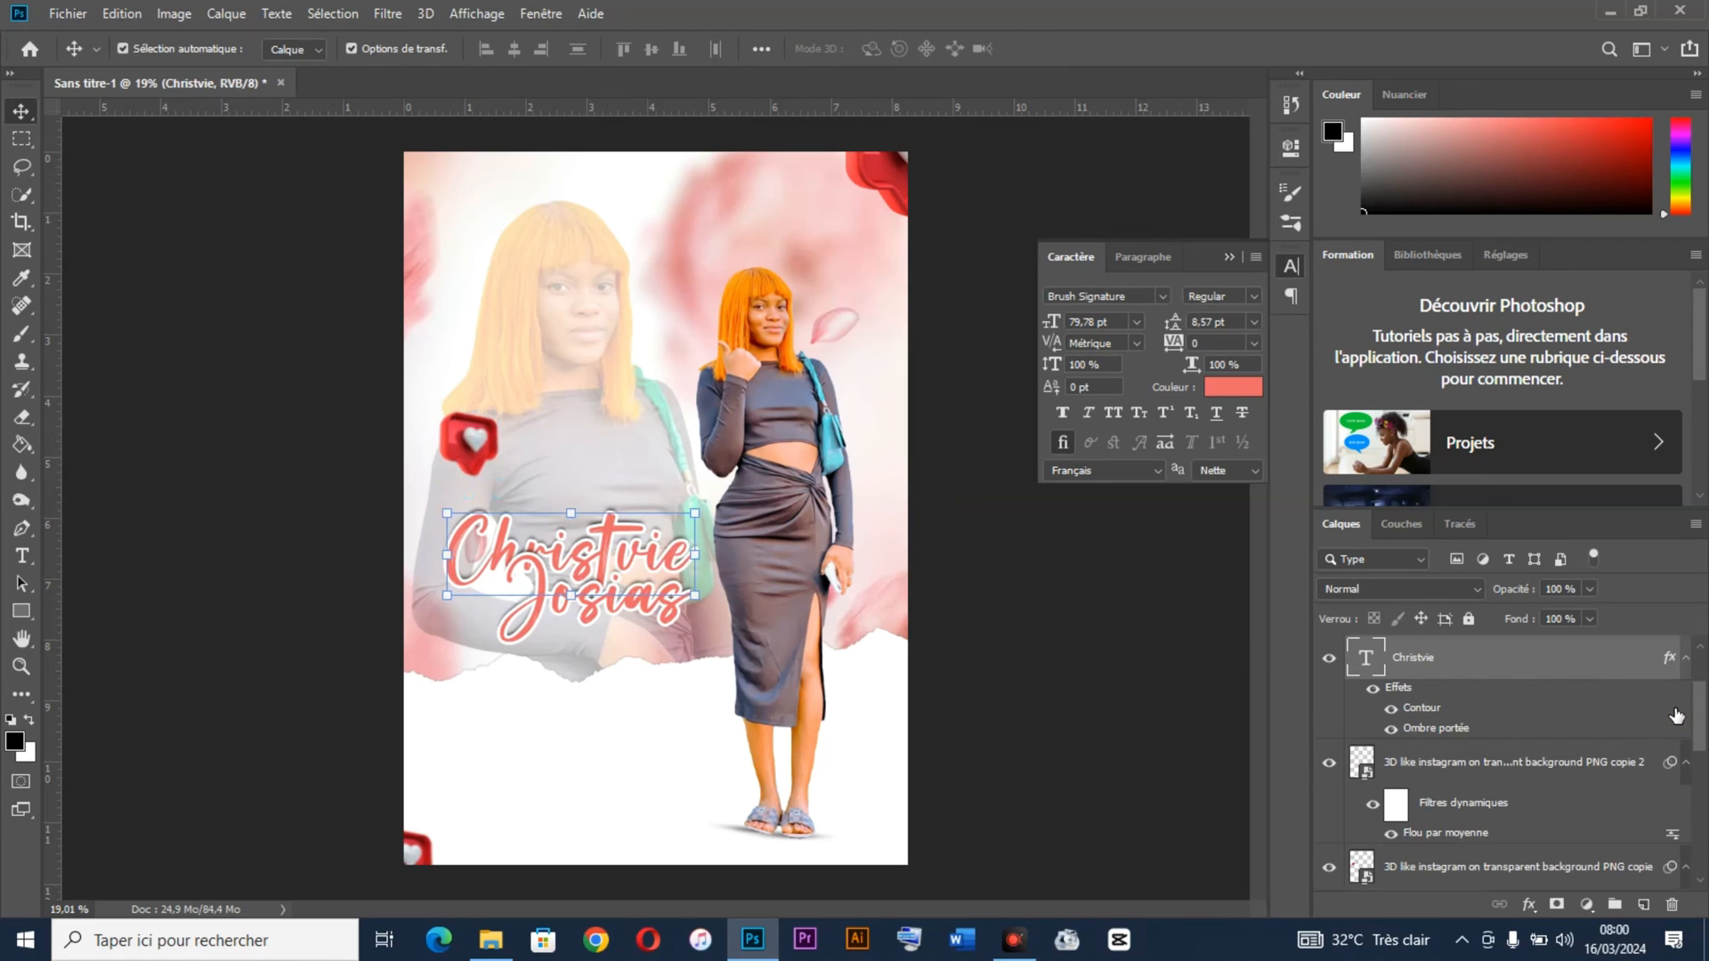
pyautogui.click(1685, 665)
pyautogui.click(1685, 658)
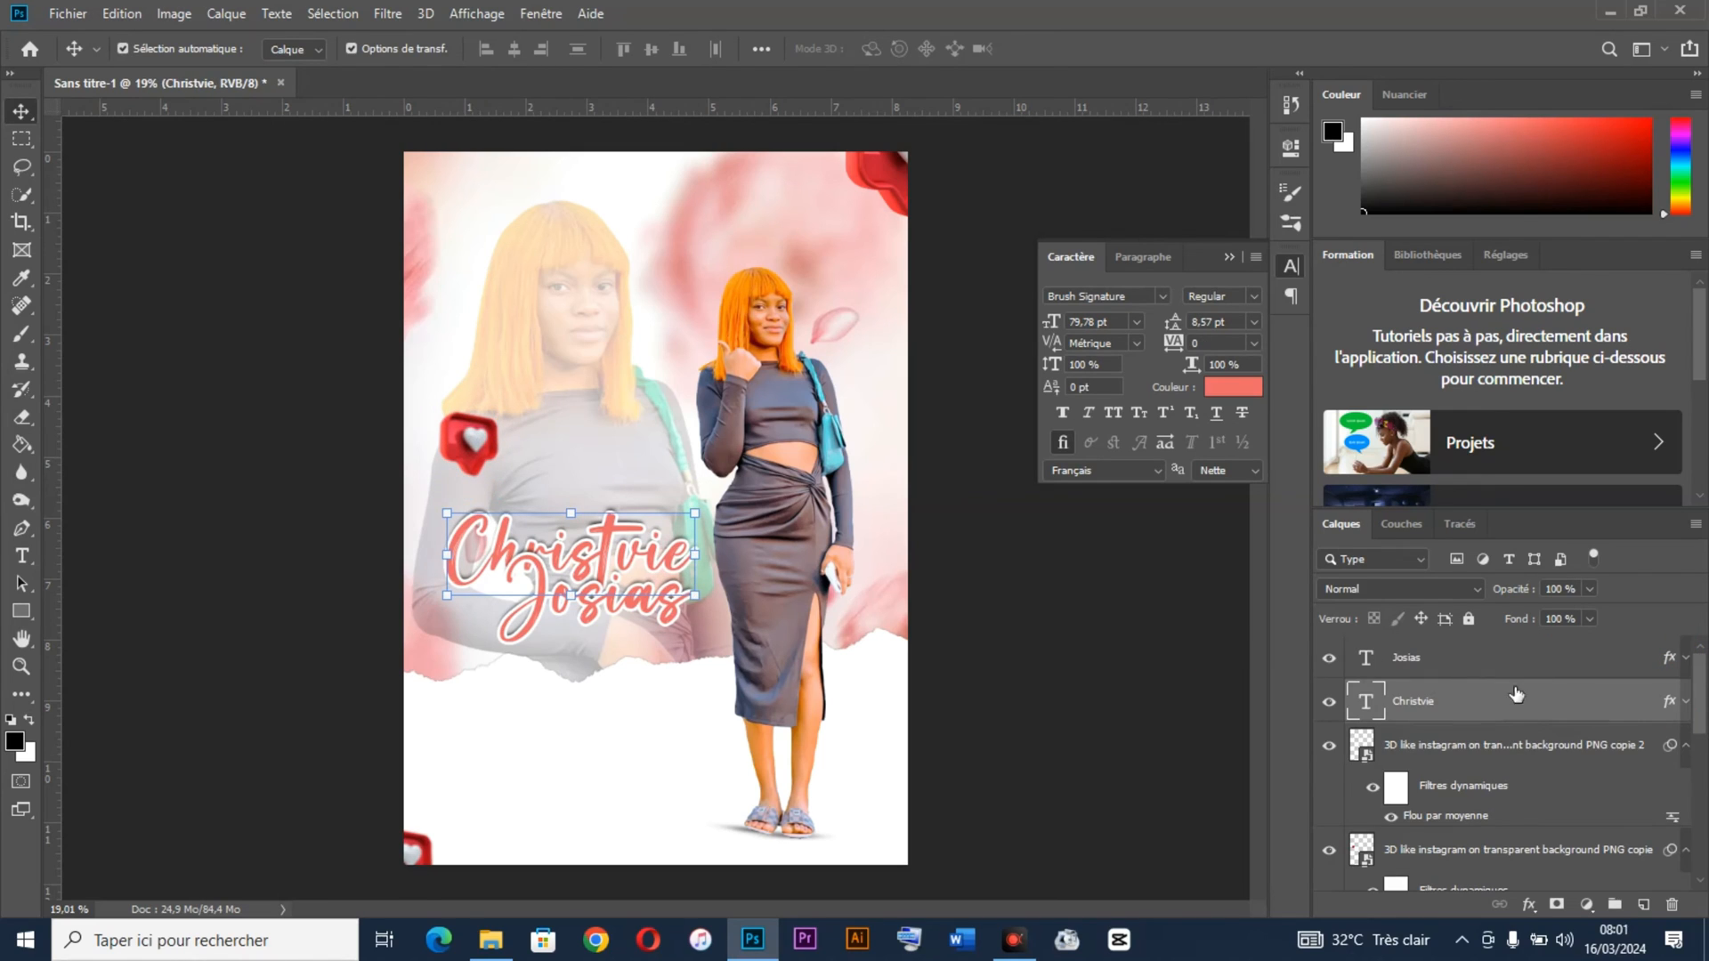
pyautogui.keyDown('shift'); pyautogui.click(1400, 660); pyautogui.keyUp('shift')
pyautogui.moveTo(594, 546); pyautogui.dragTo(595, 522)
pyautogui.keyDown('ctrl'); pyautogui.click(672, 637); pyautogui.keyUp('ctrl')
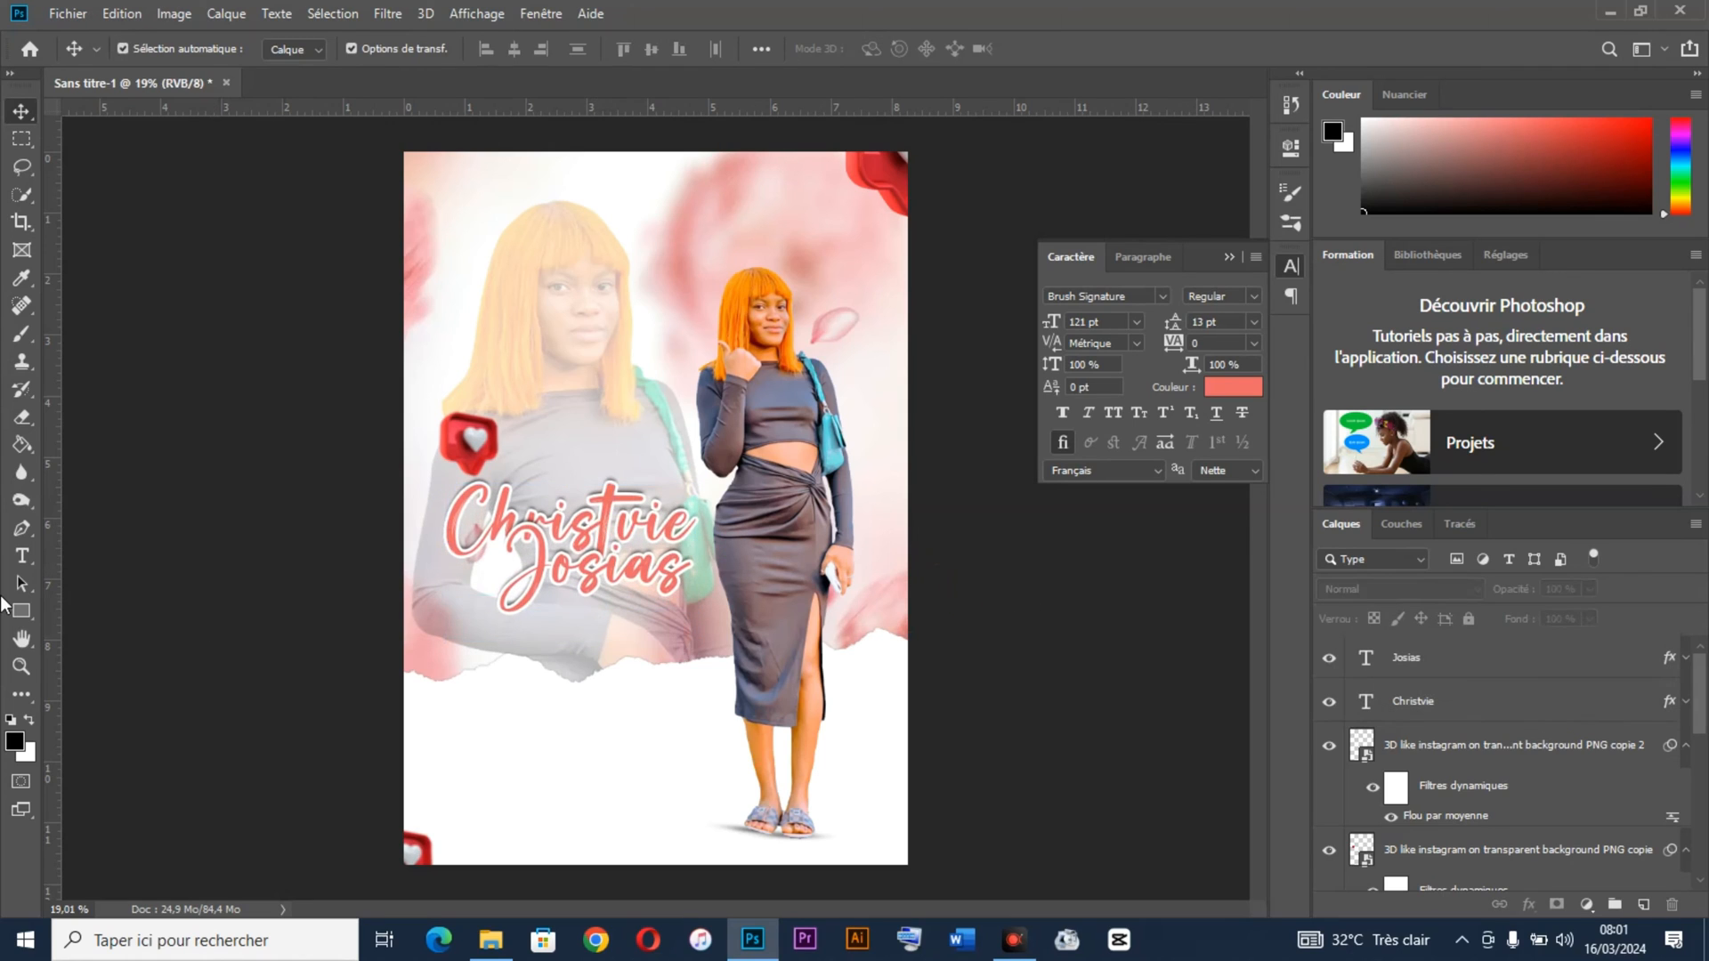
# Step: Draw a light grey square with 100 px rounded corners below the names
pyautogui.click(15, 610)
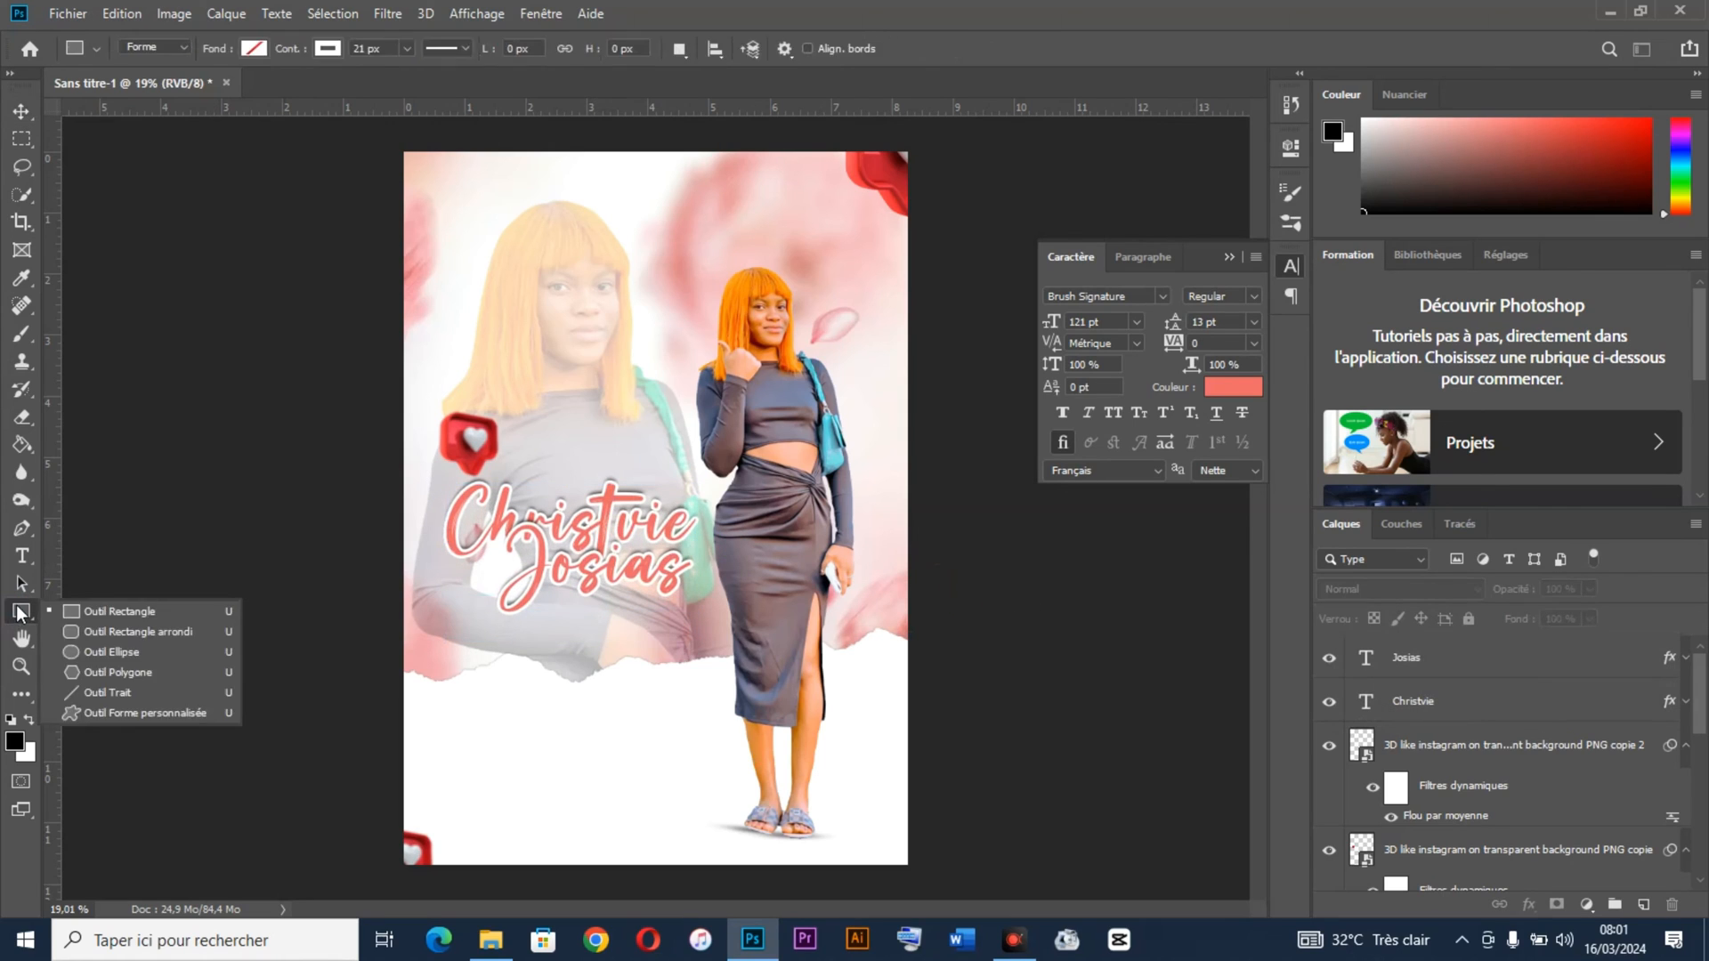
pyautogui.click(159, 609)
pyautogui.moveTo(535, 631)
pyautogui.mouseDown()
pyautogui.moveTo(644, 714)
pyautogui.moveTo(582, 677)
pyautogui.mouseUp()
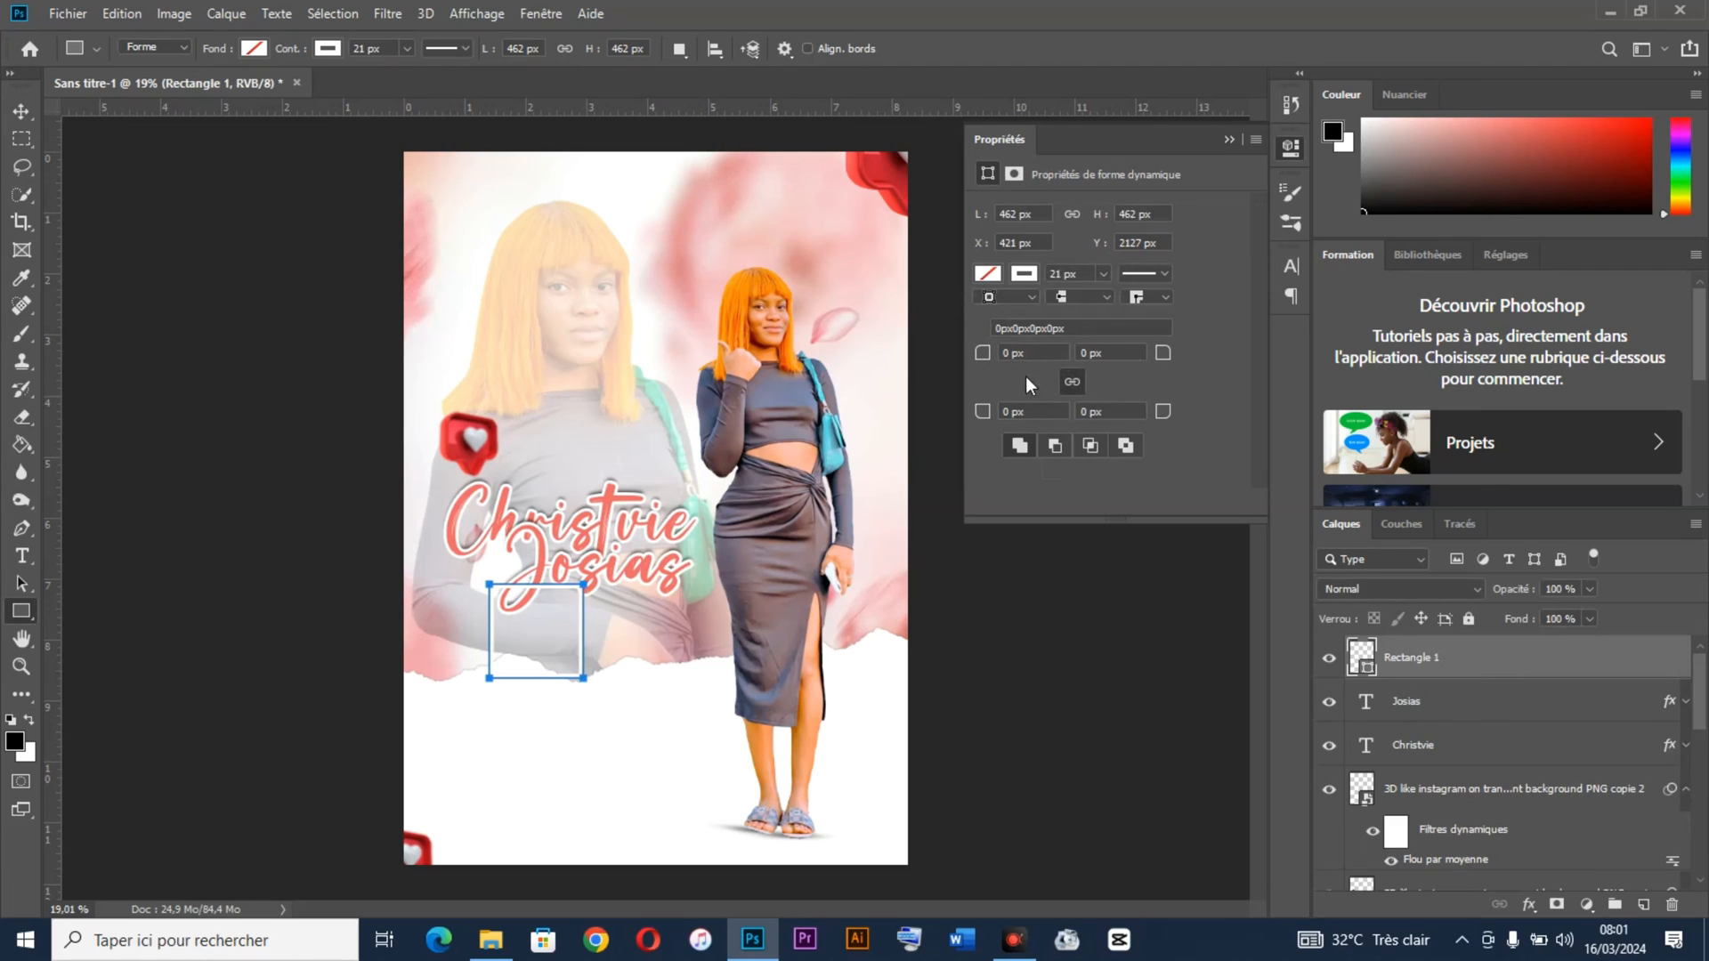
pyautogui.moveTo(984, 357); pyautogui.dragTo(1092, 357)
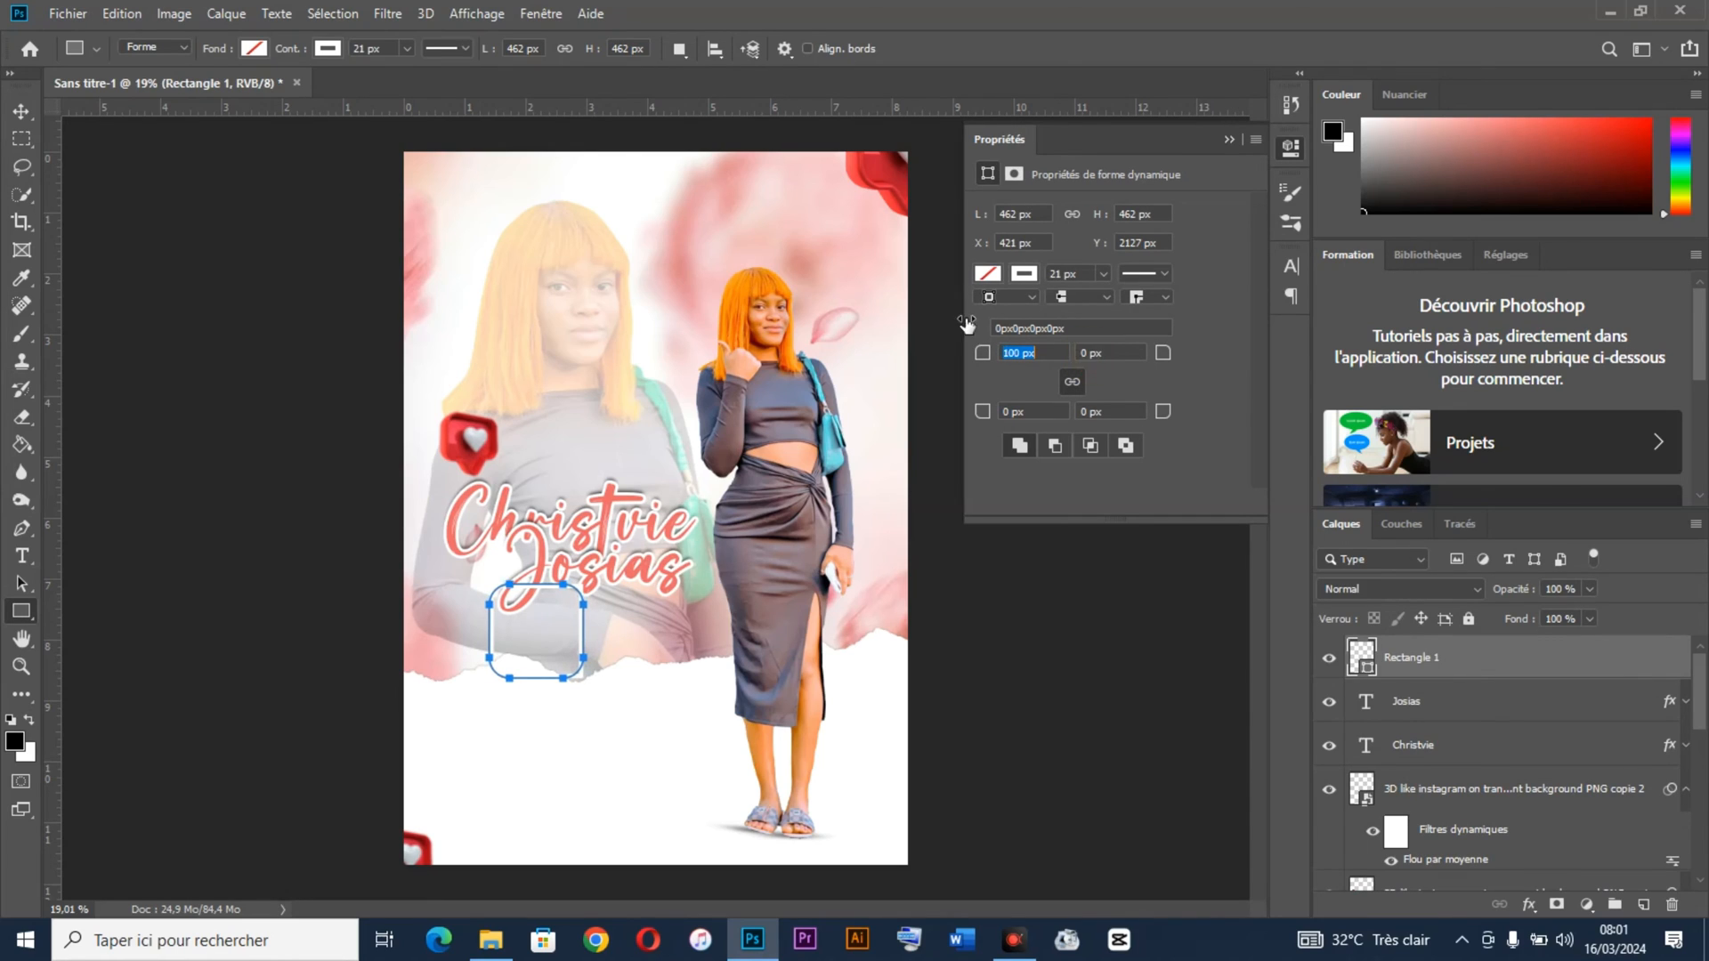
pyautogui.click(990, 275)
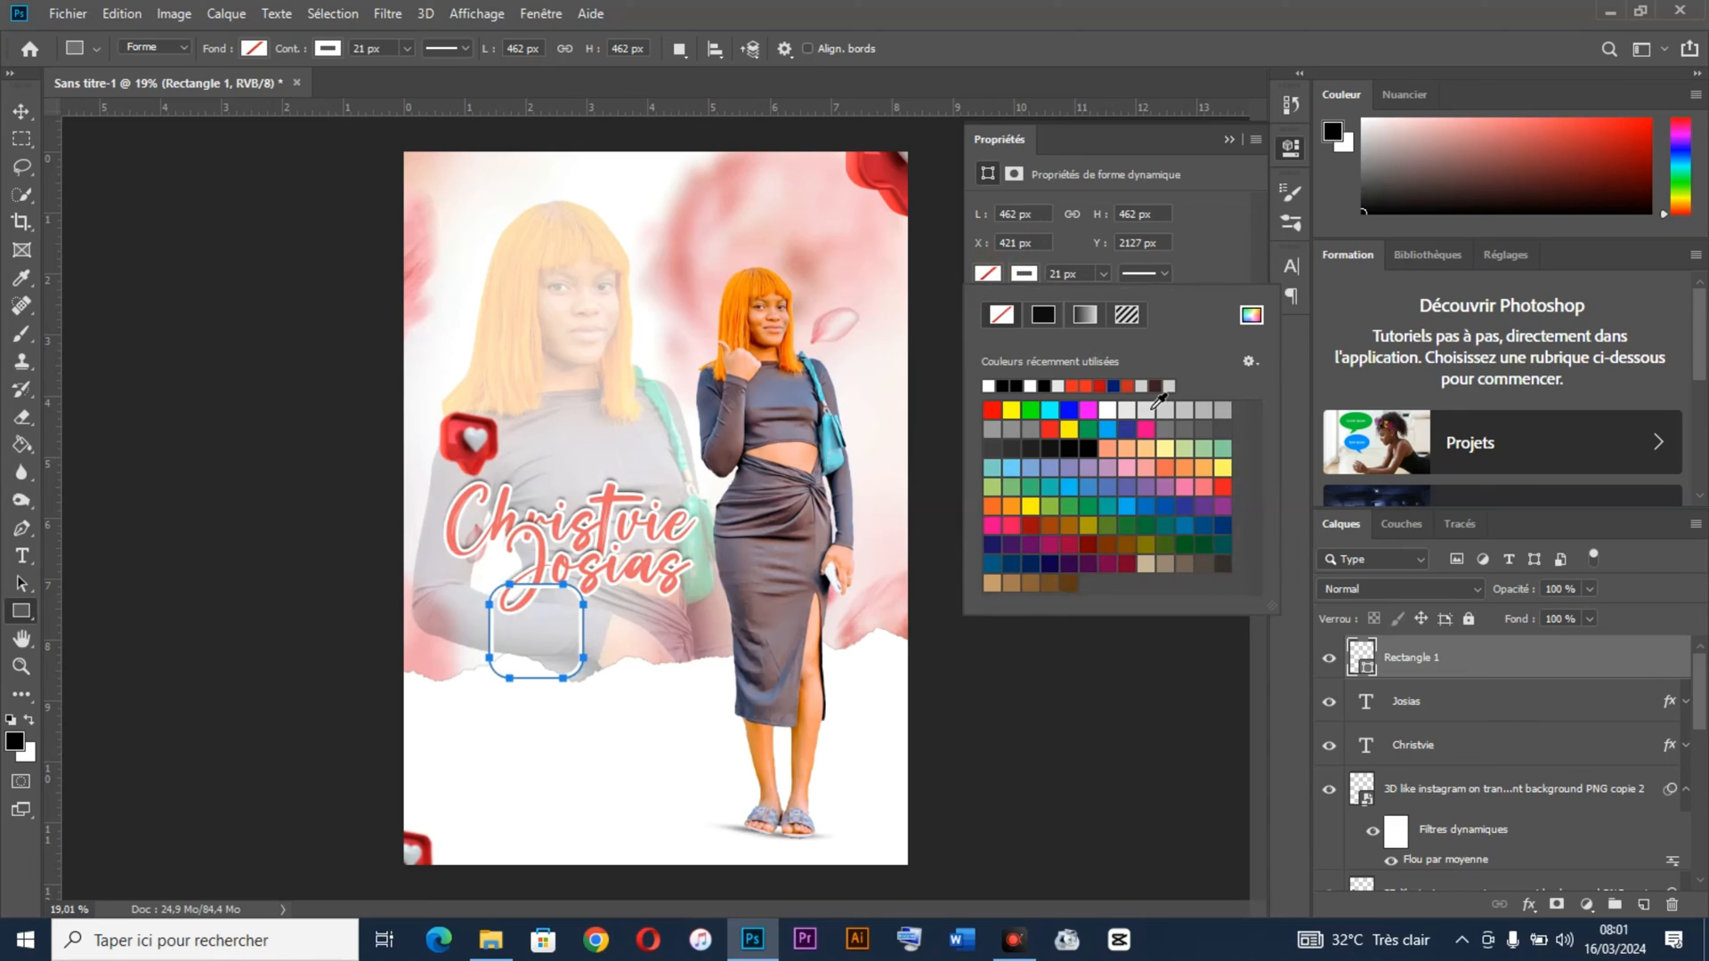
pyautogui.click(1146, 409)
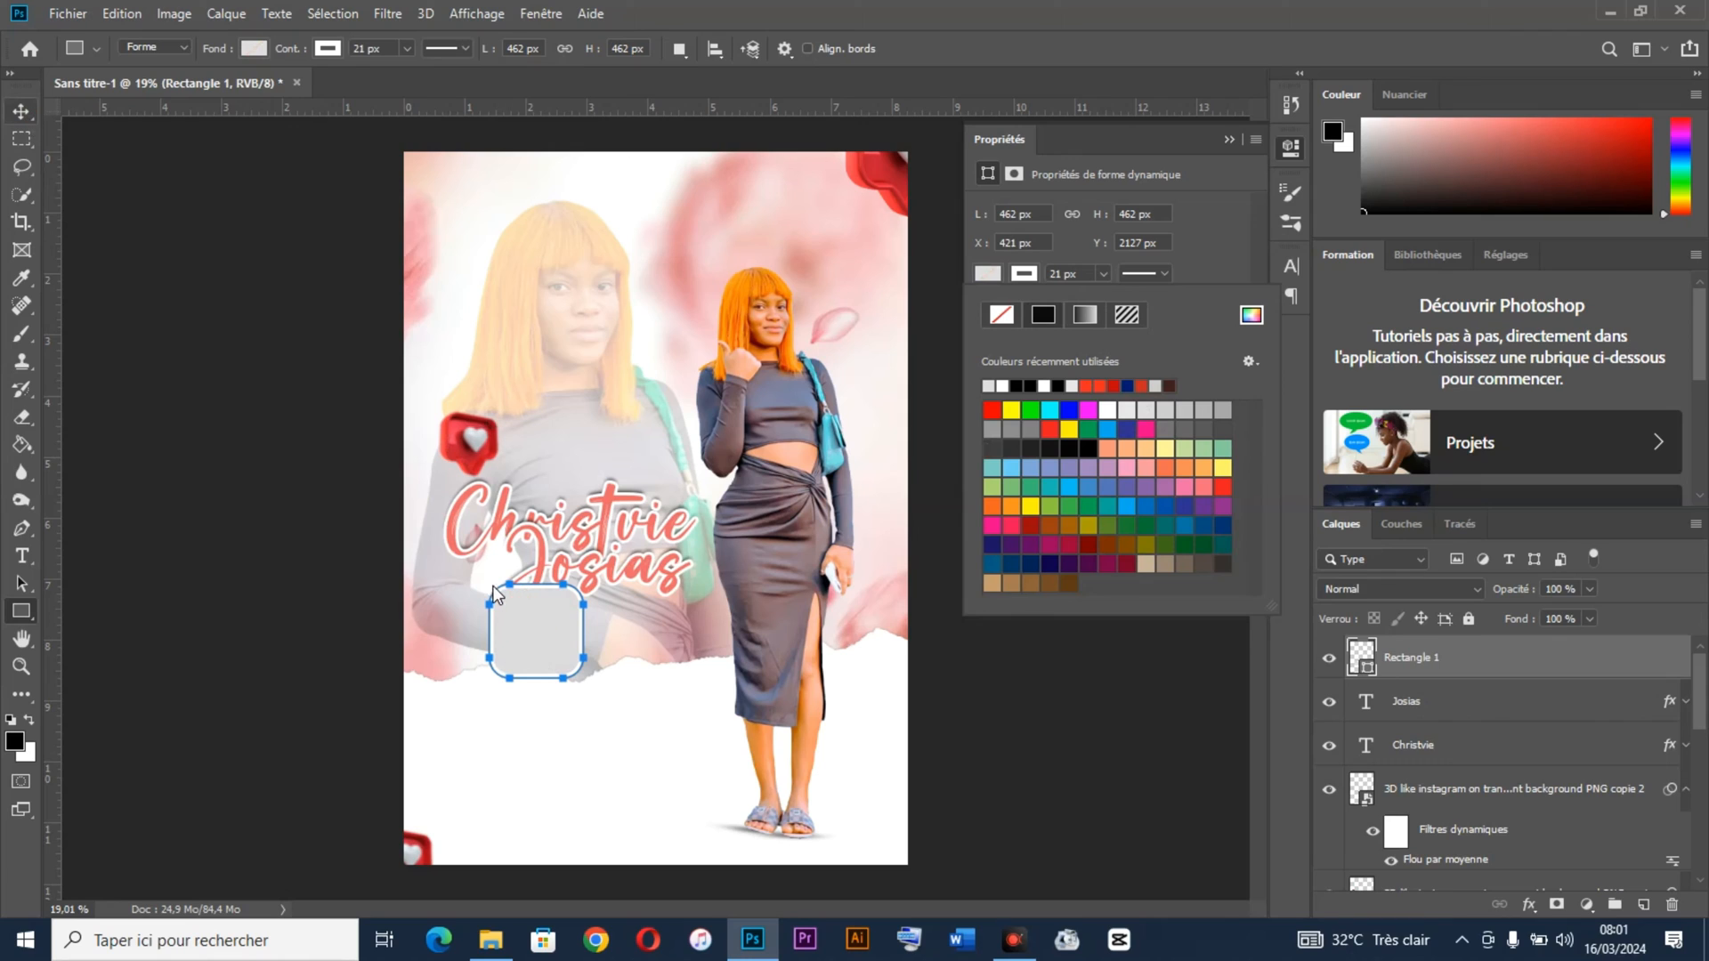
pyautogui.click(22, 111)
pyautogui.moveTo(551, 633); pyautogui.dragTo(603, 659)
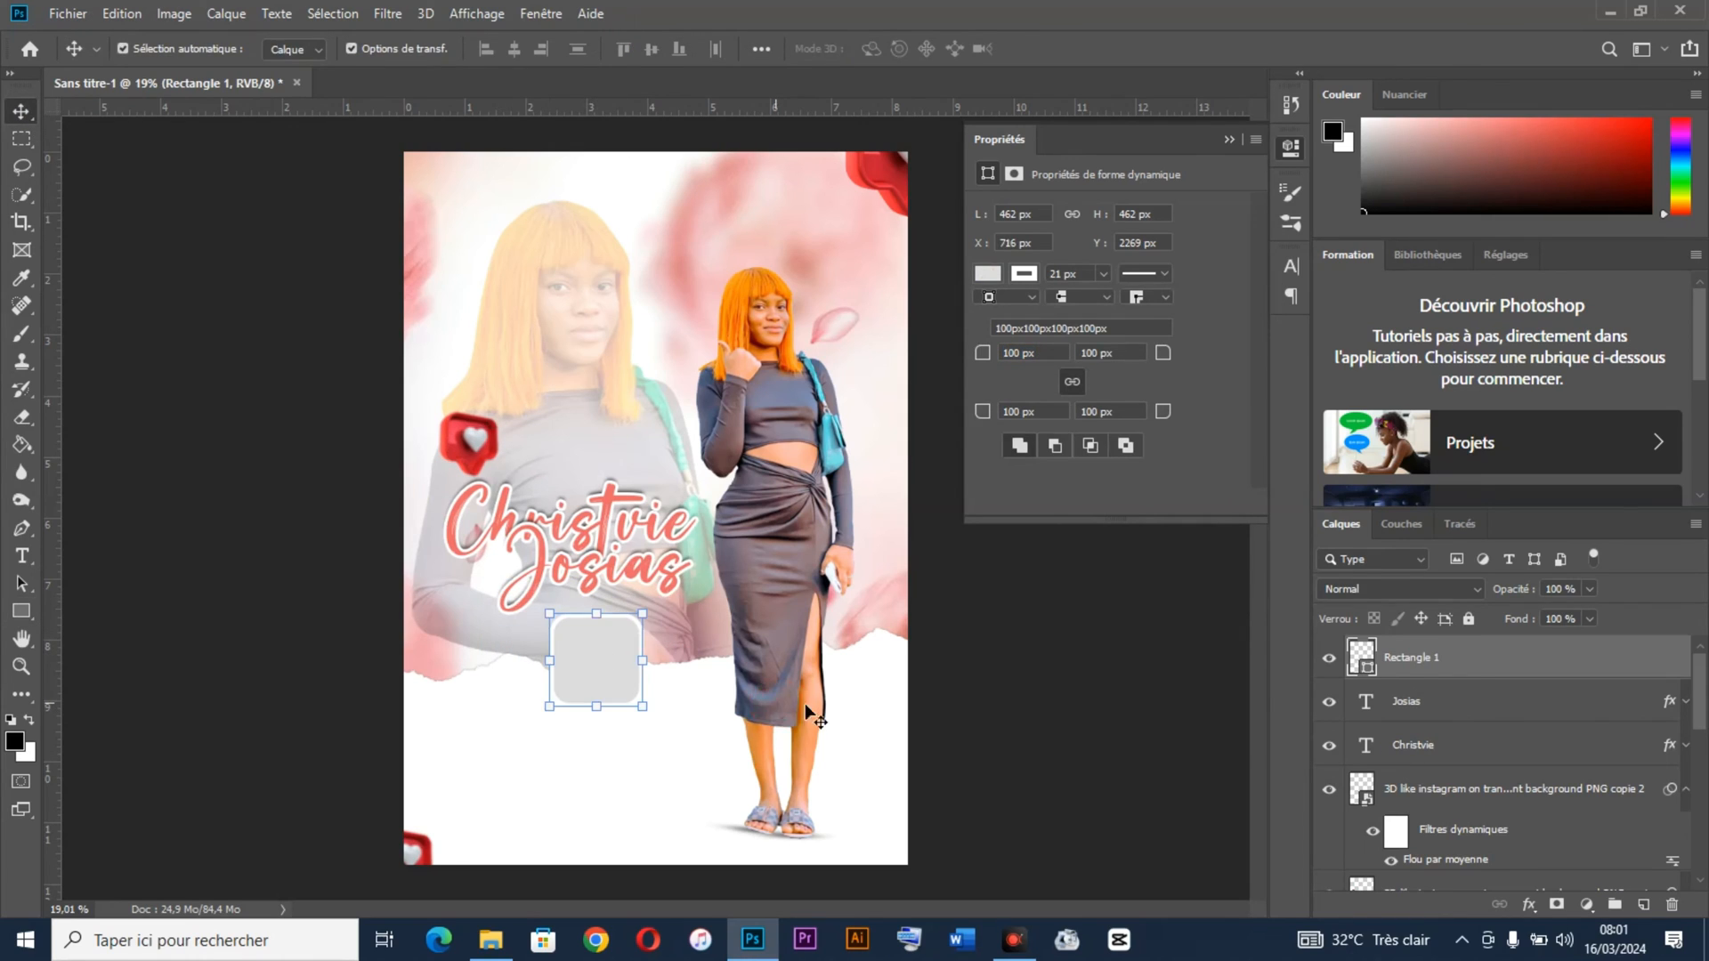
pyautogui.click(1532, 905)
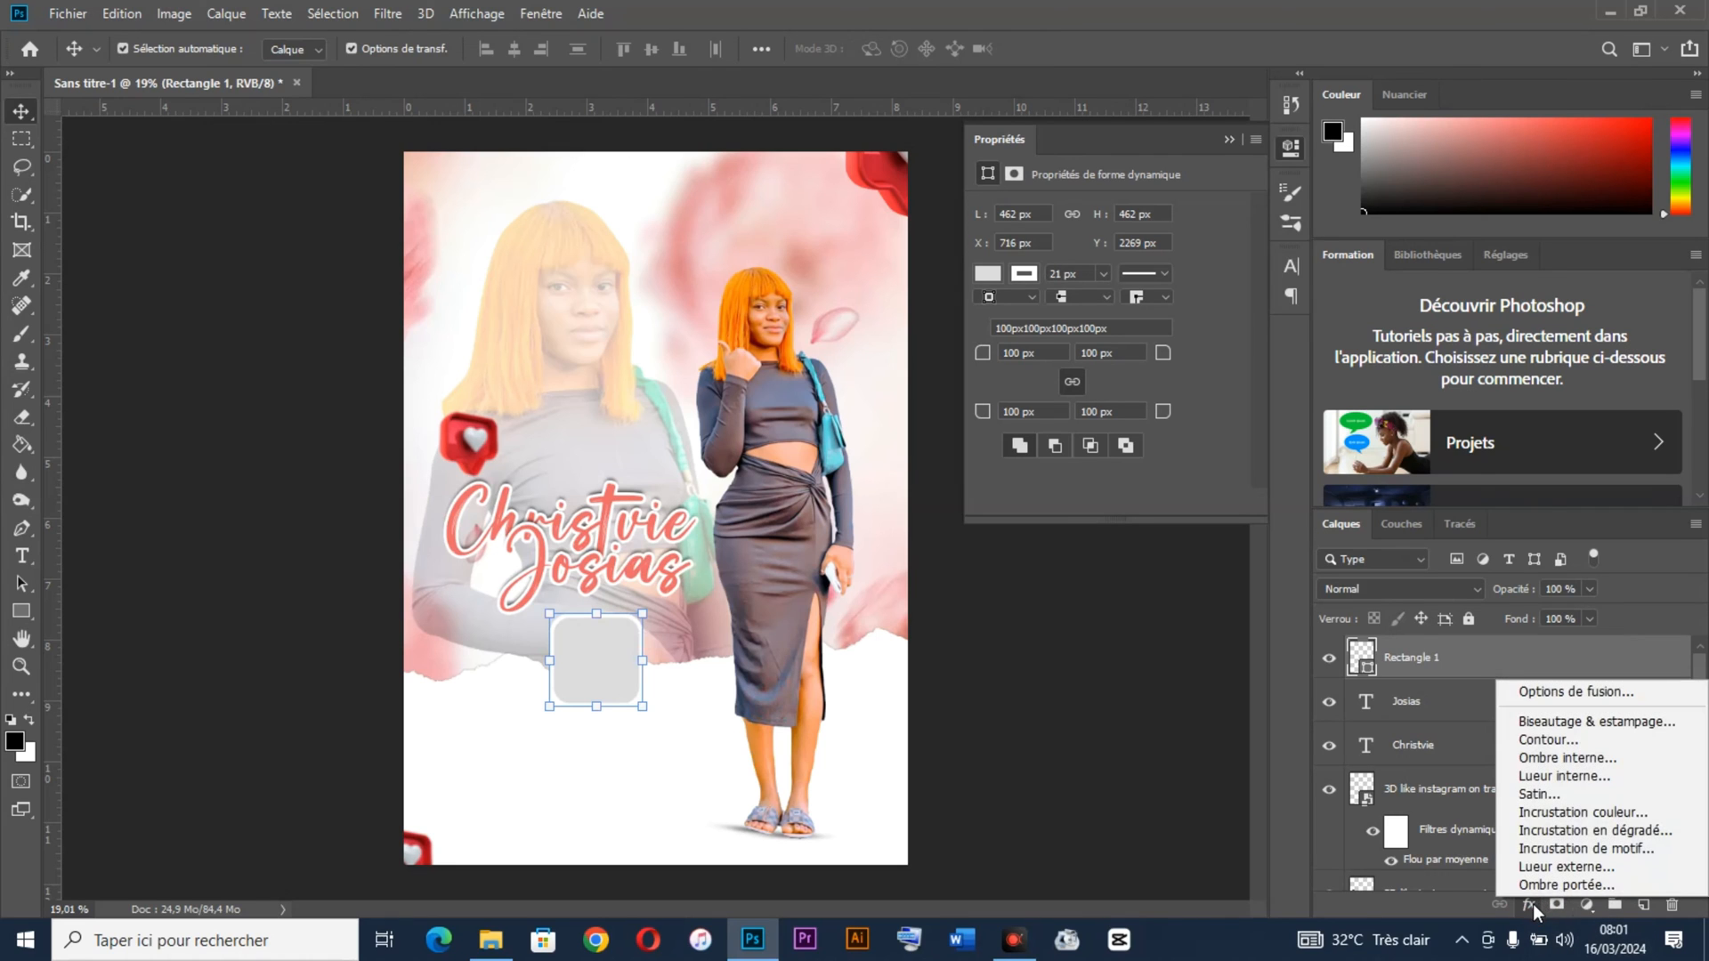
# Step: Give Rectangle 1 a drop shadow with 0 px distance, 21 px size, about 46% opacity
pyautogui.click(1531, 880)
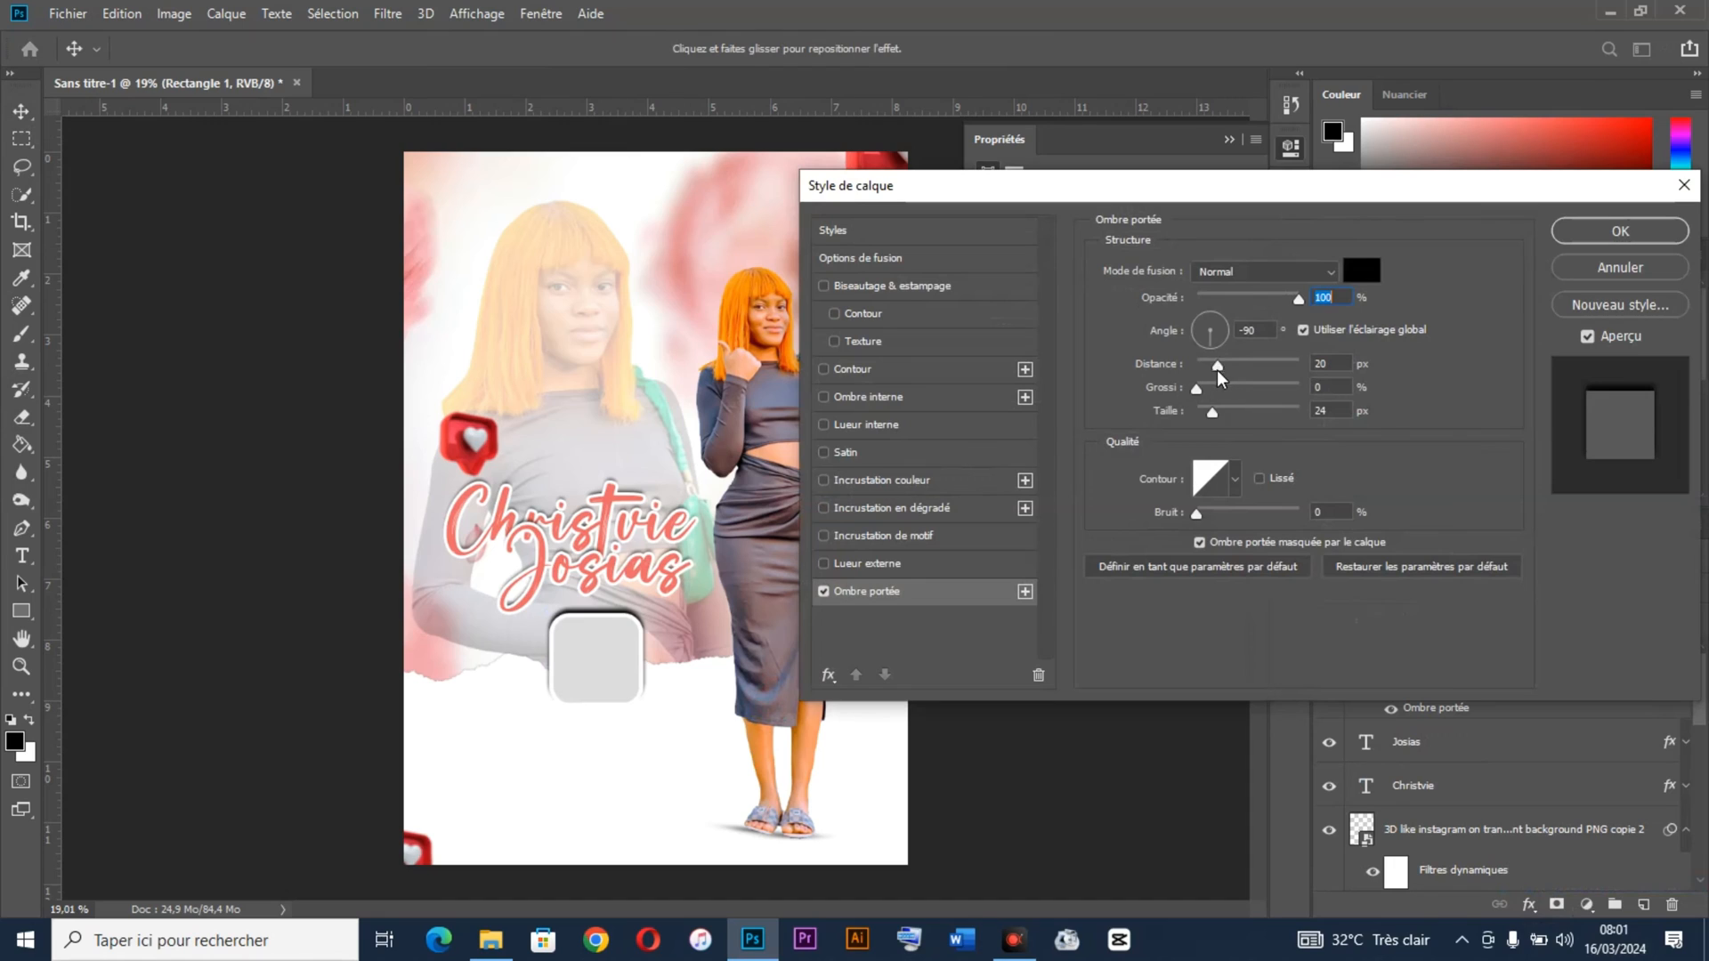
pyautogui.moveTo(1217, 367); pyautogui.dragTo(1195, 369)
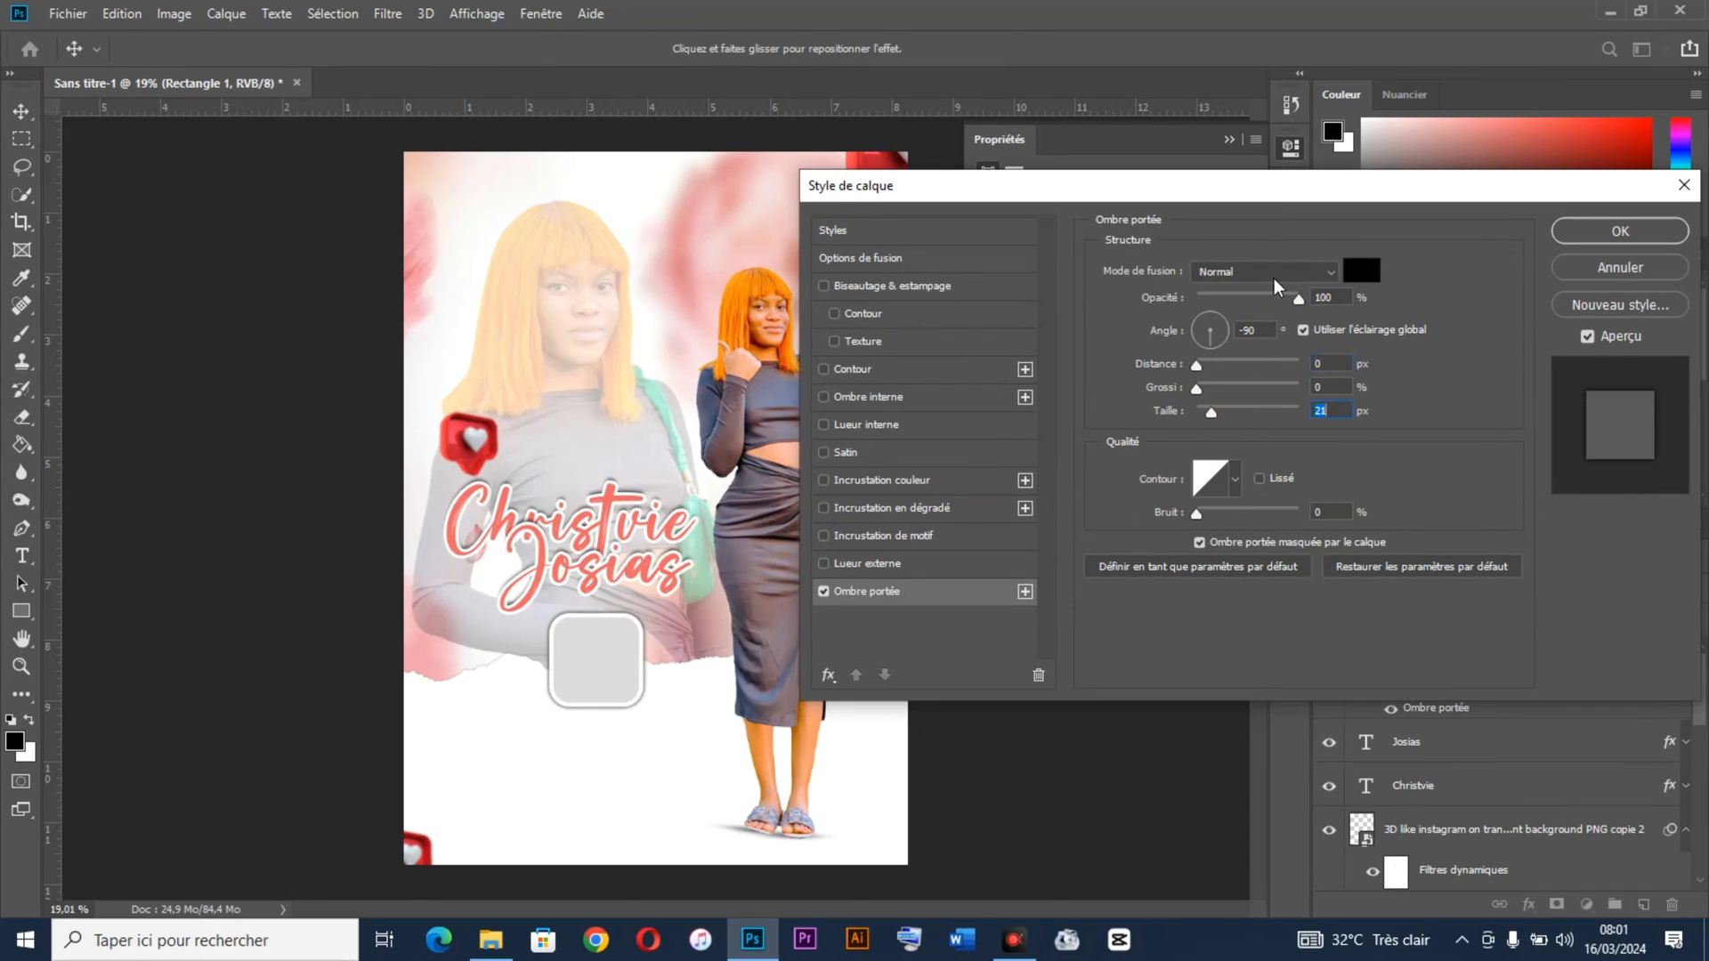
pyautogui.moveTo(1282, 298); pyautogui.dragTo(1231, 297)
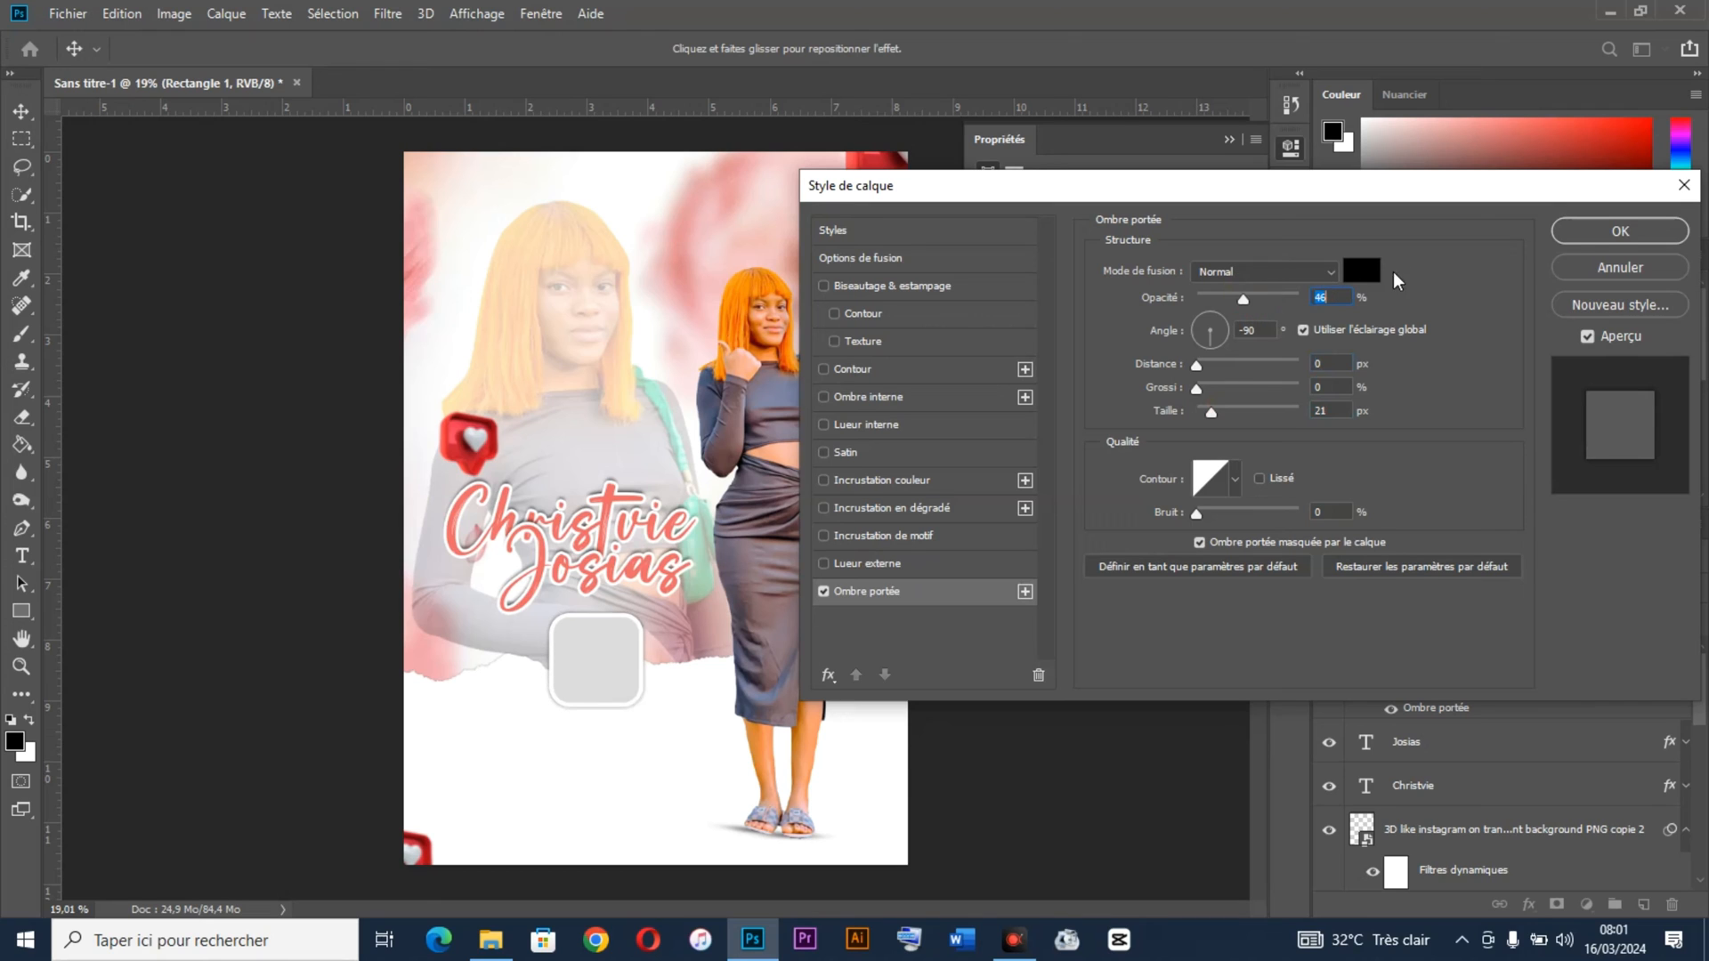
pyautogui.press('Return')
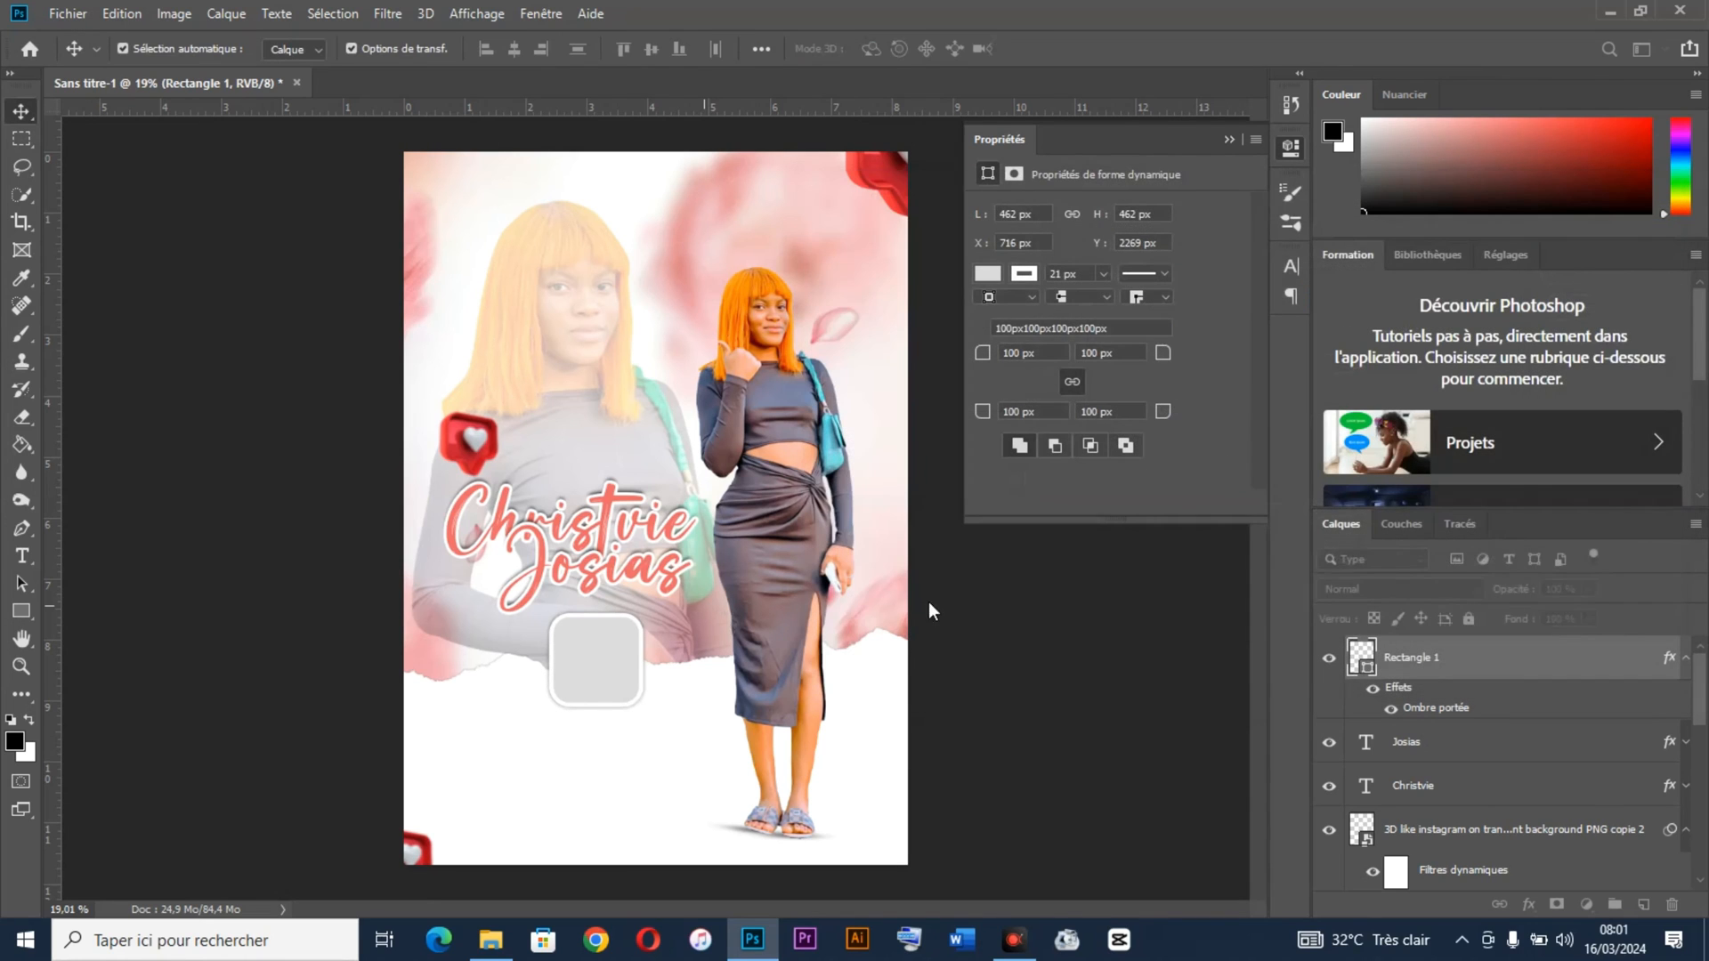
# Step: Lower the square slightly and place a '12' in Montserrat inside it
pyautogui.moveTo(611, 656); pyautogui.dragTo(610, 665)
pyautogui.click(23, 557)
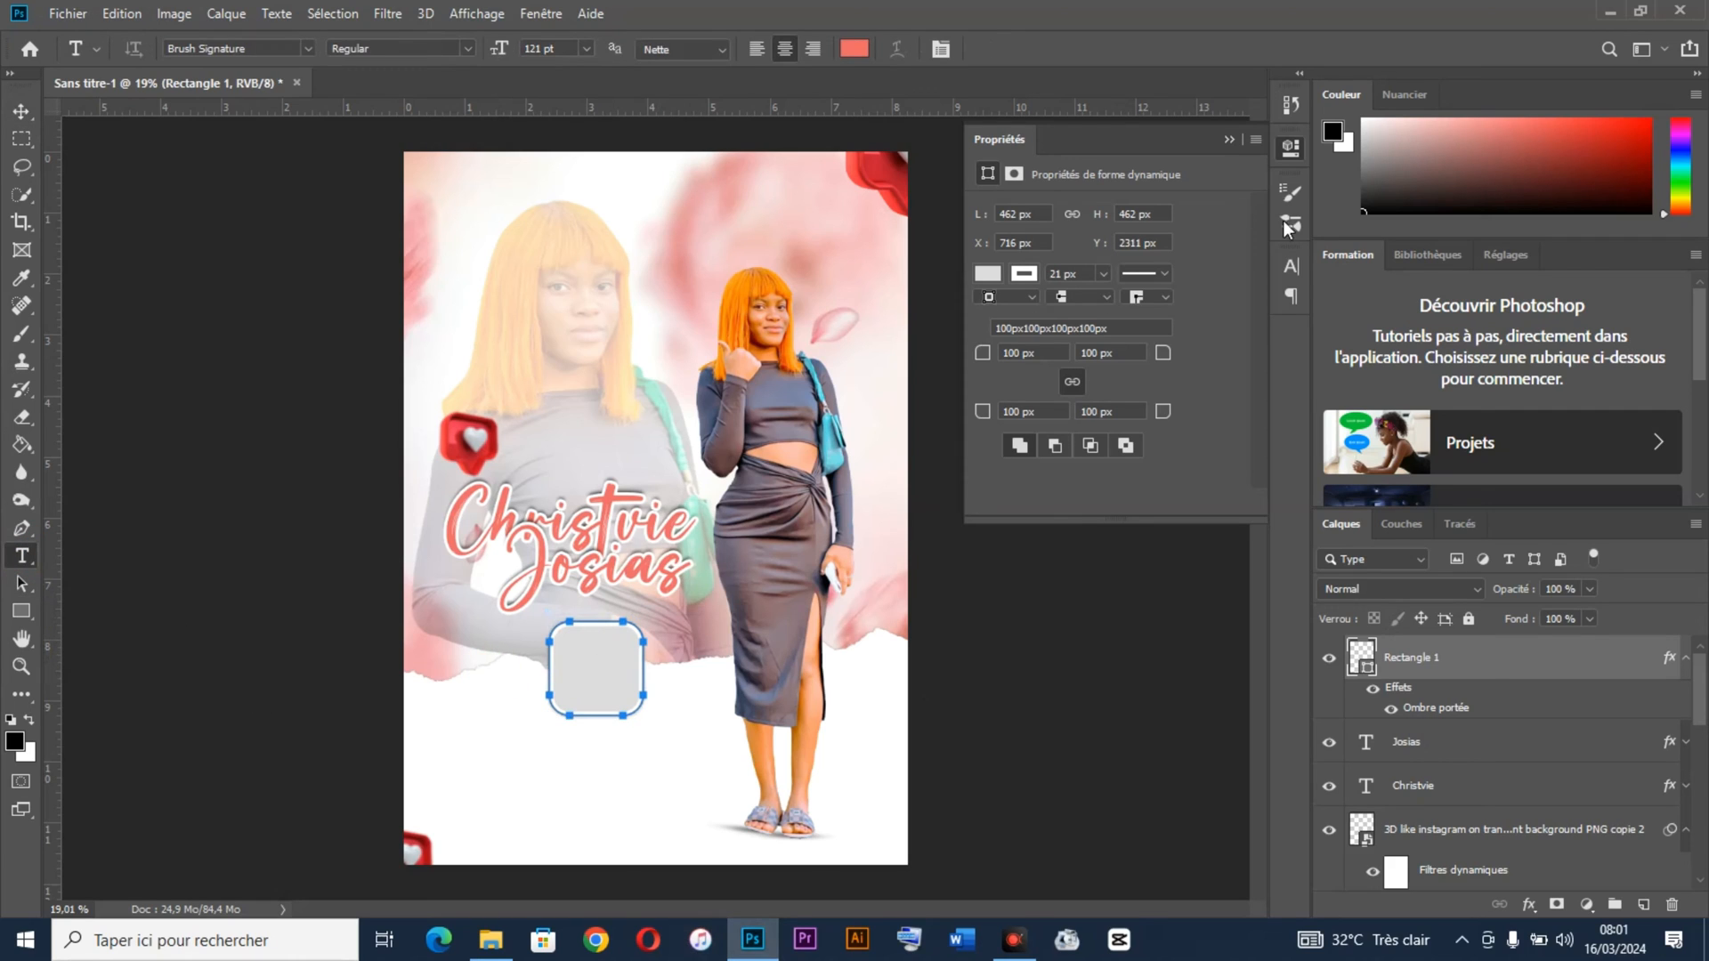
pyautogui.click(1292, 264)
pyautogui.click(1132, 296)
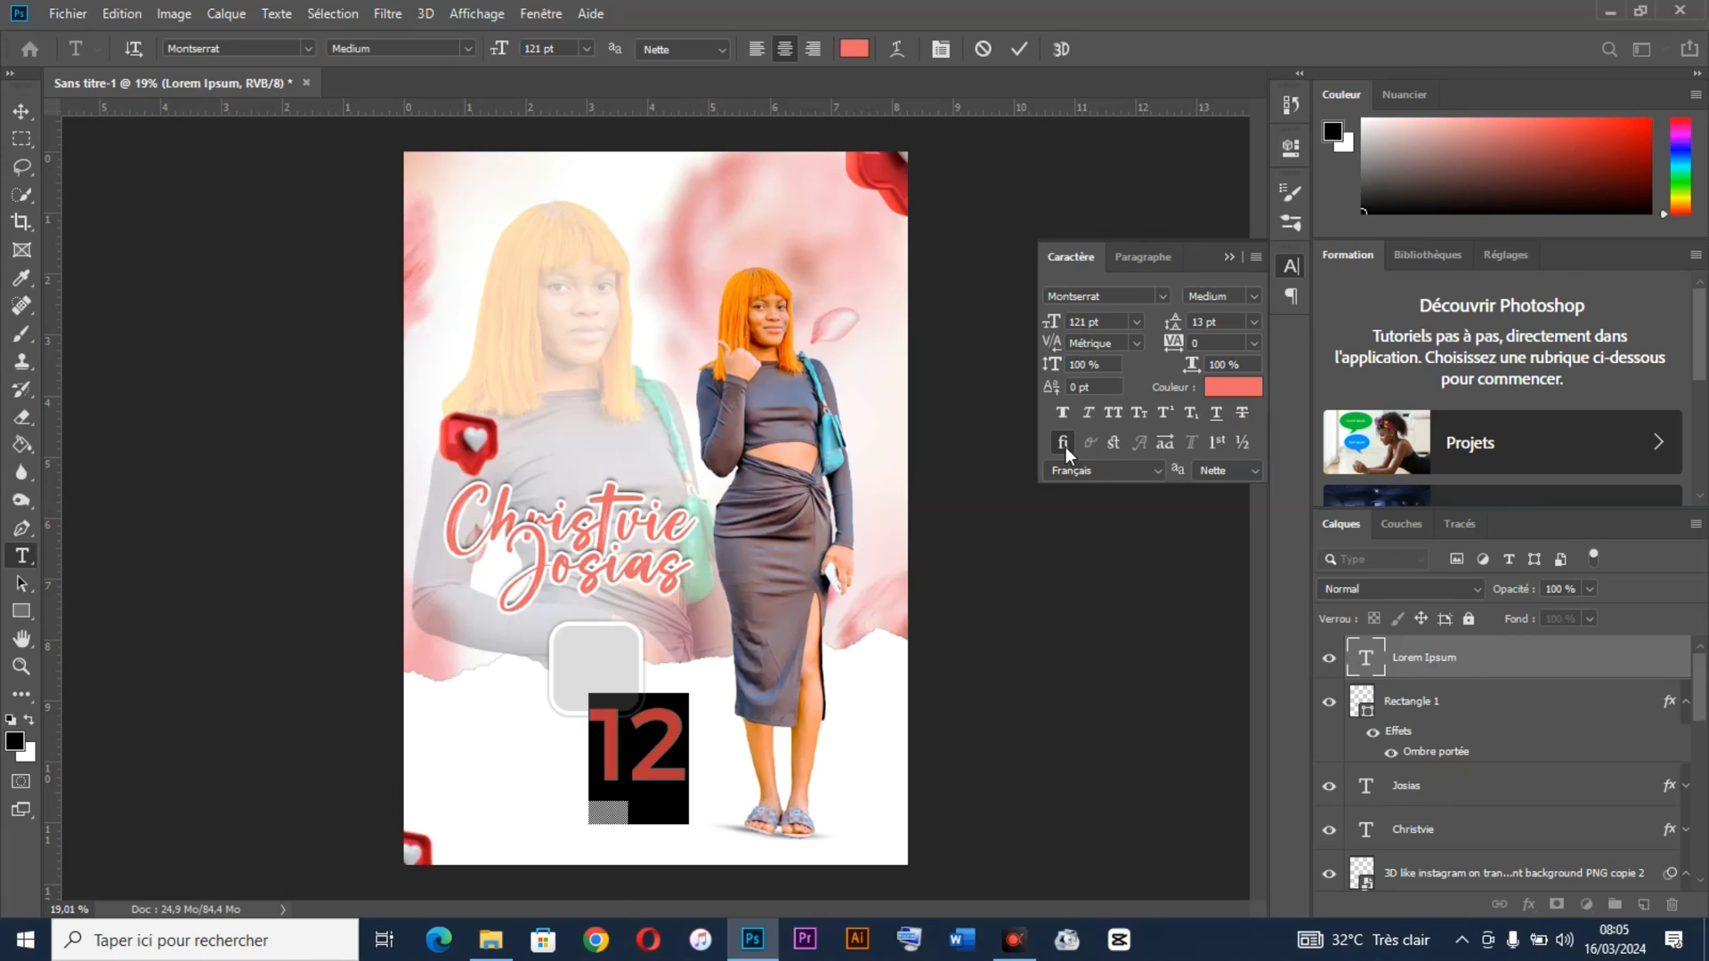
pyautogui.moveTo(1056, 323); pyautogui.dragTo(1012, 353)
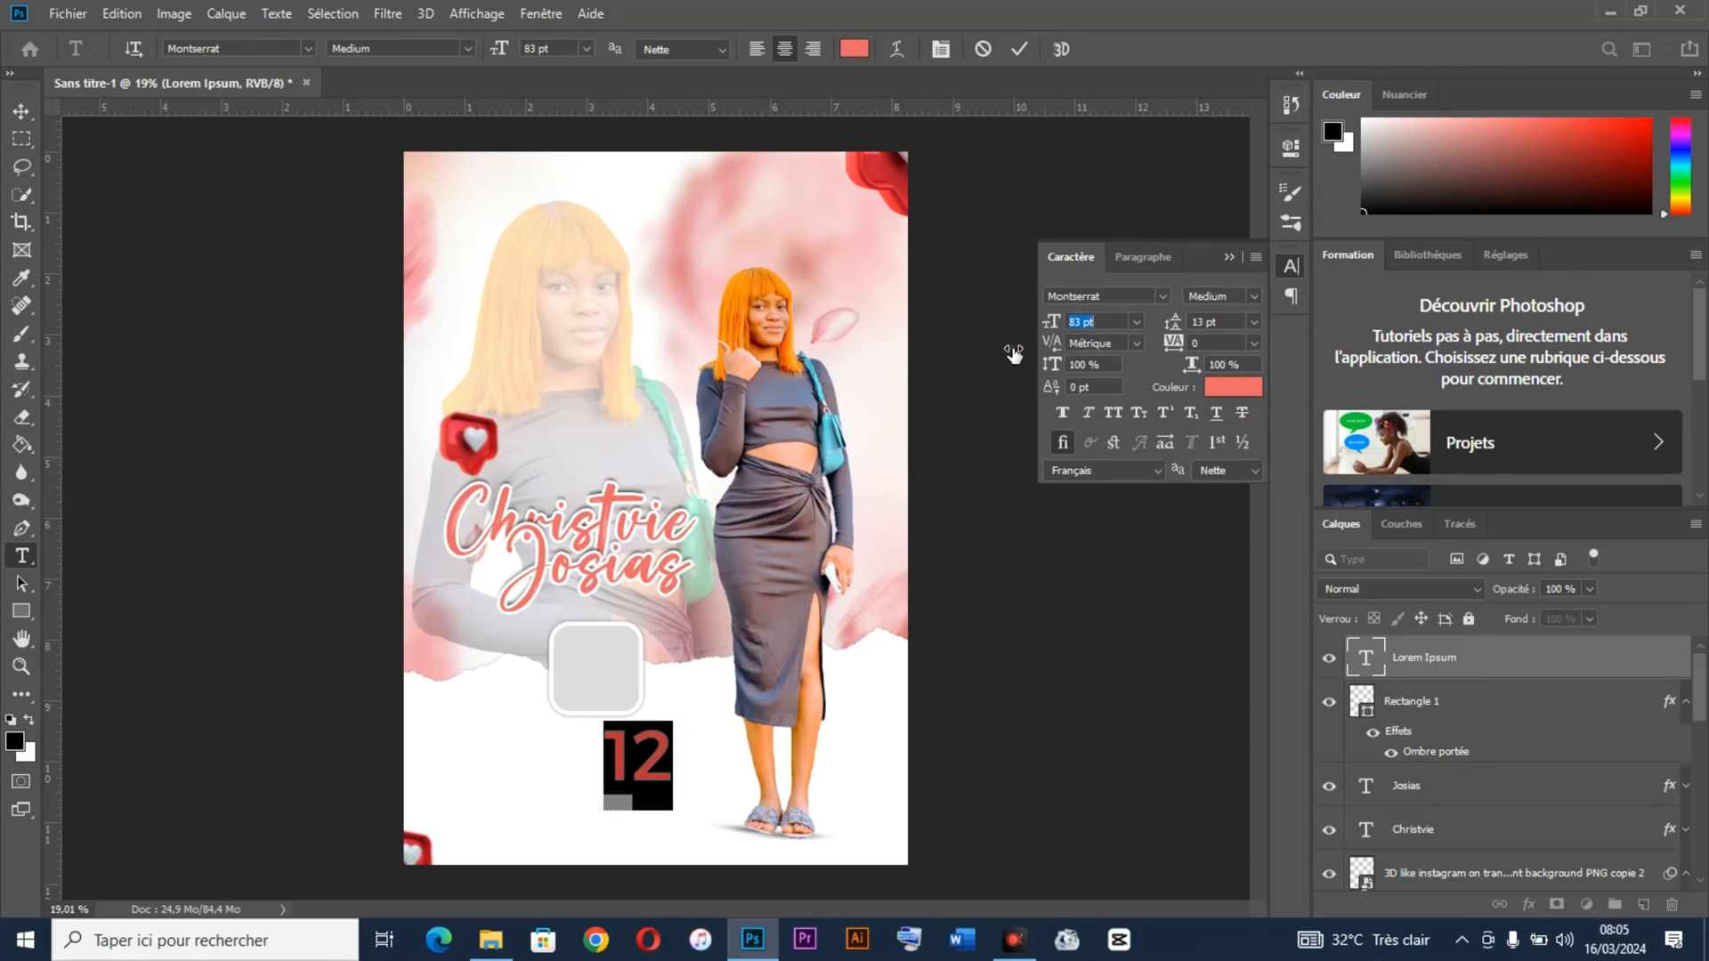
pyautogui.click(21, 111)
pyautogui.moveTo(641, 754); pyautogui.dragTo(602, 656)
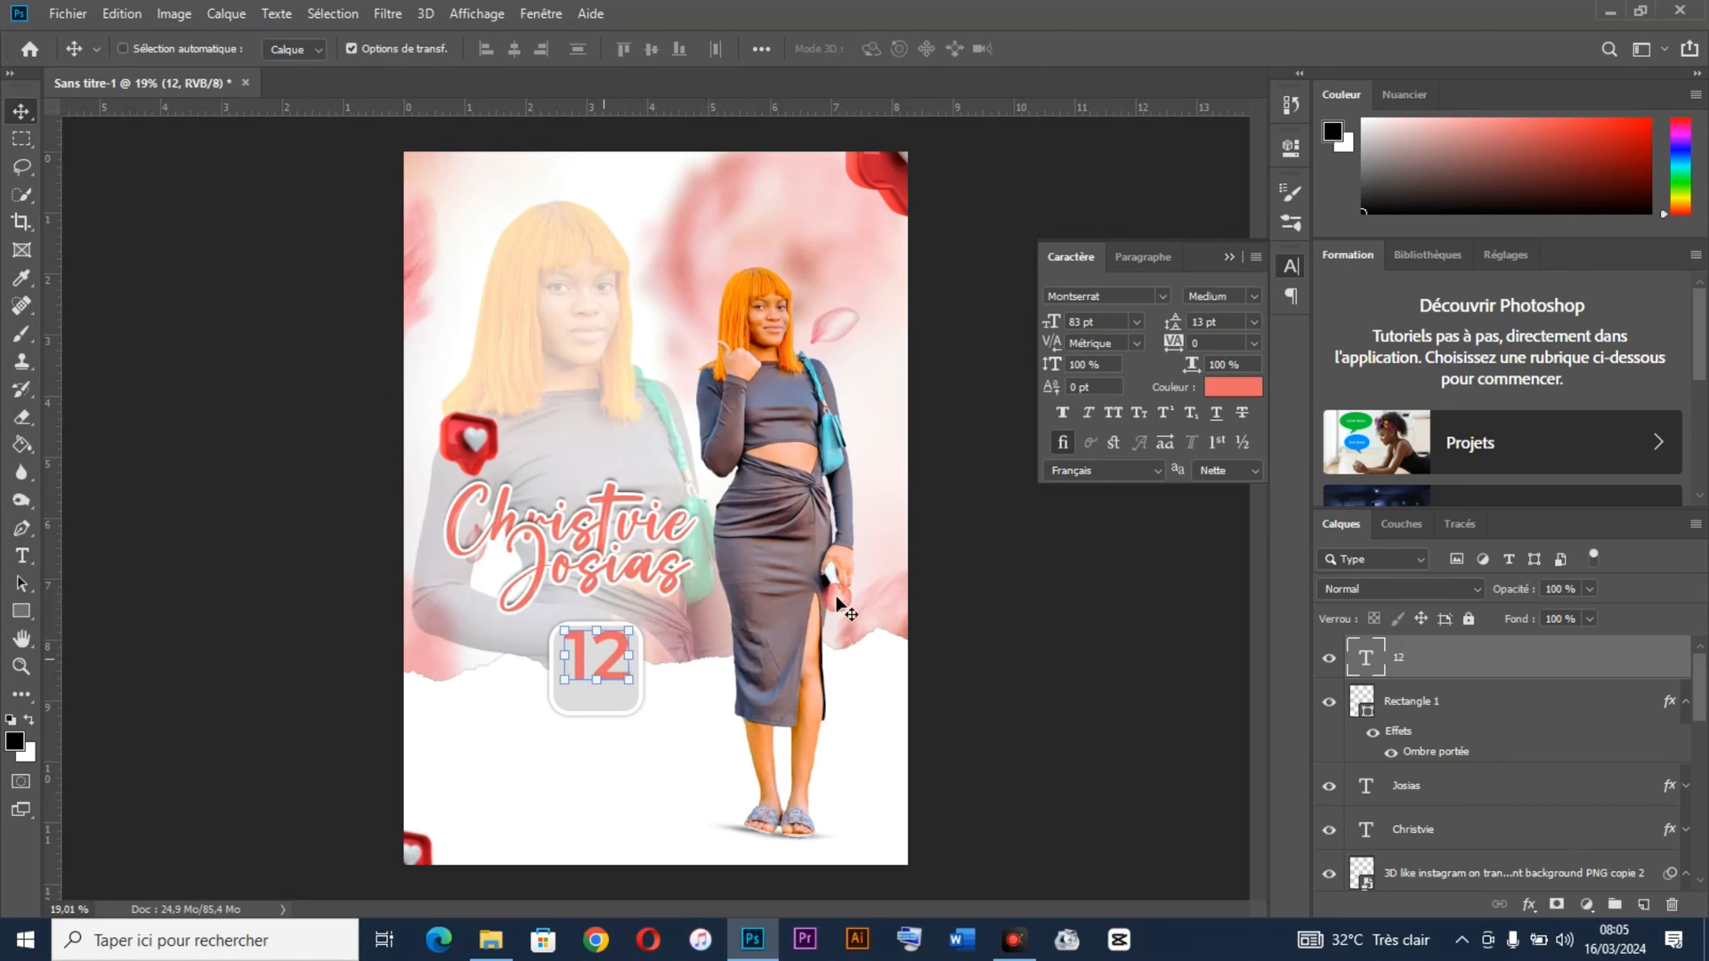
# Step: Tighten the letter spacing of the 12 to -60
pyautogui.click(1212, 343)
pyautogui.scroll(-1, 1212, 343)
pyautogui.scroll(-2, 1212, 343)
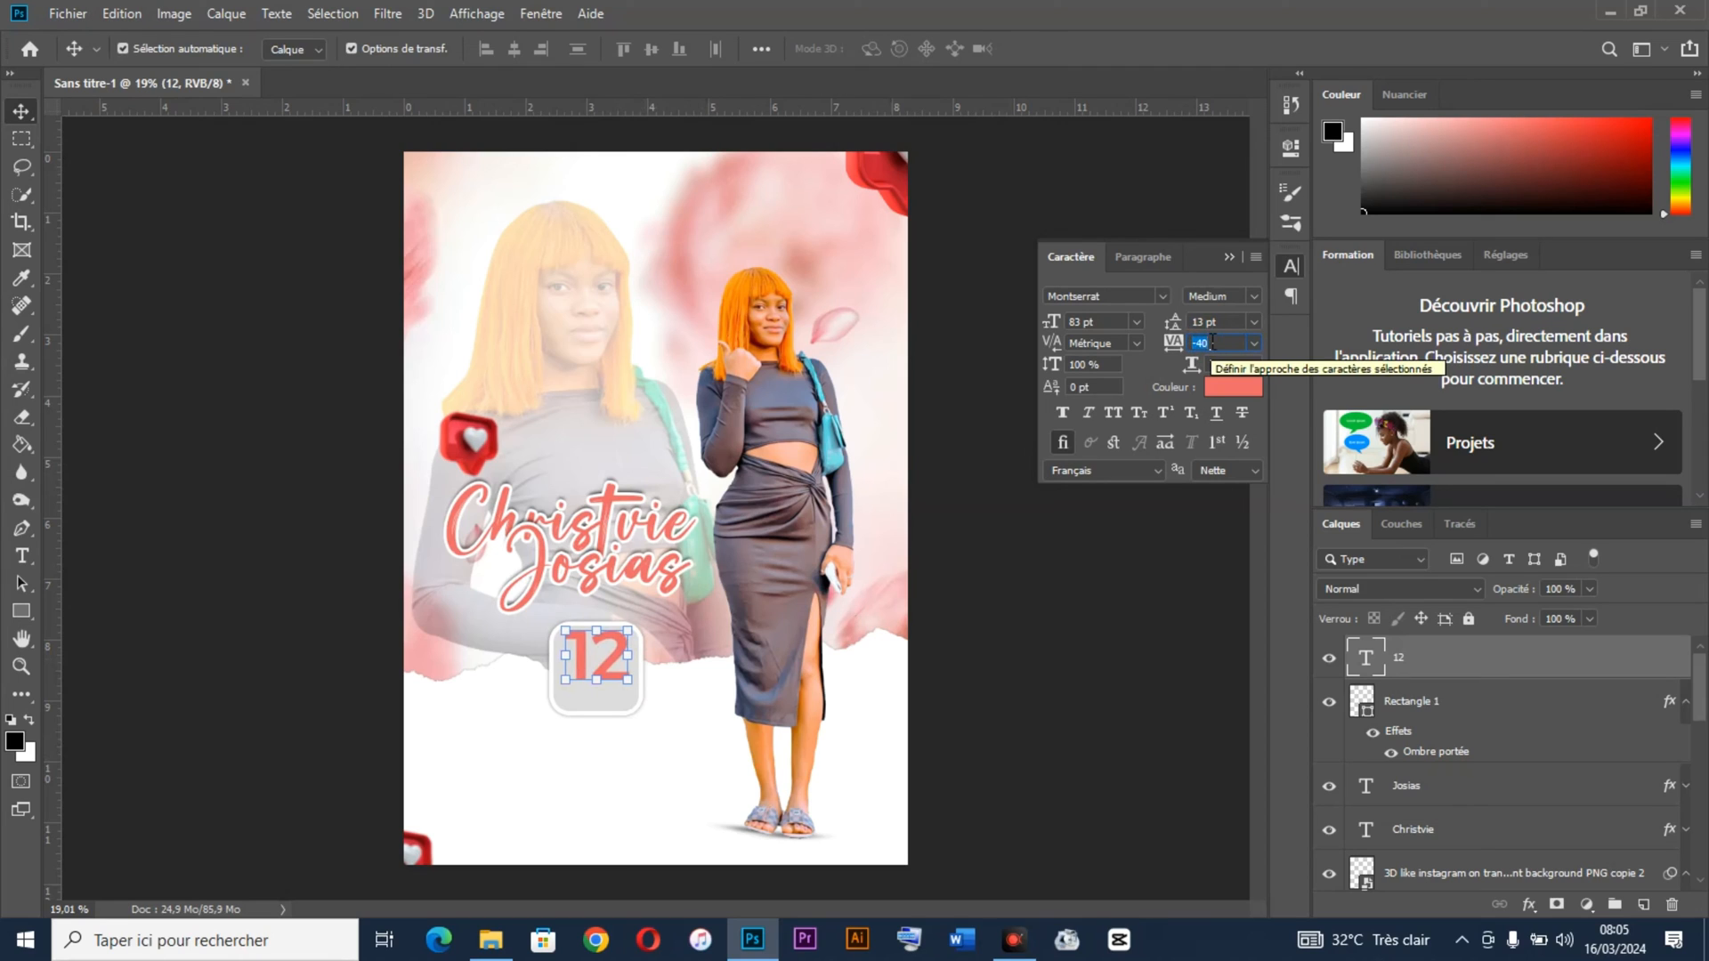
pyautogui.click(976, 683)
pyautogui.click(610, 656)
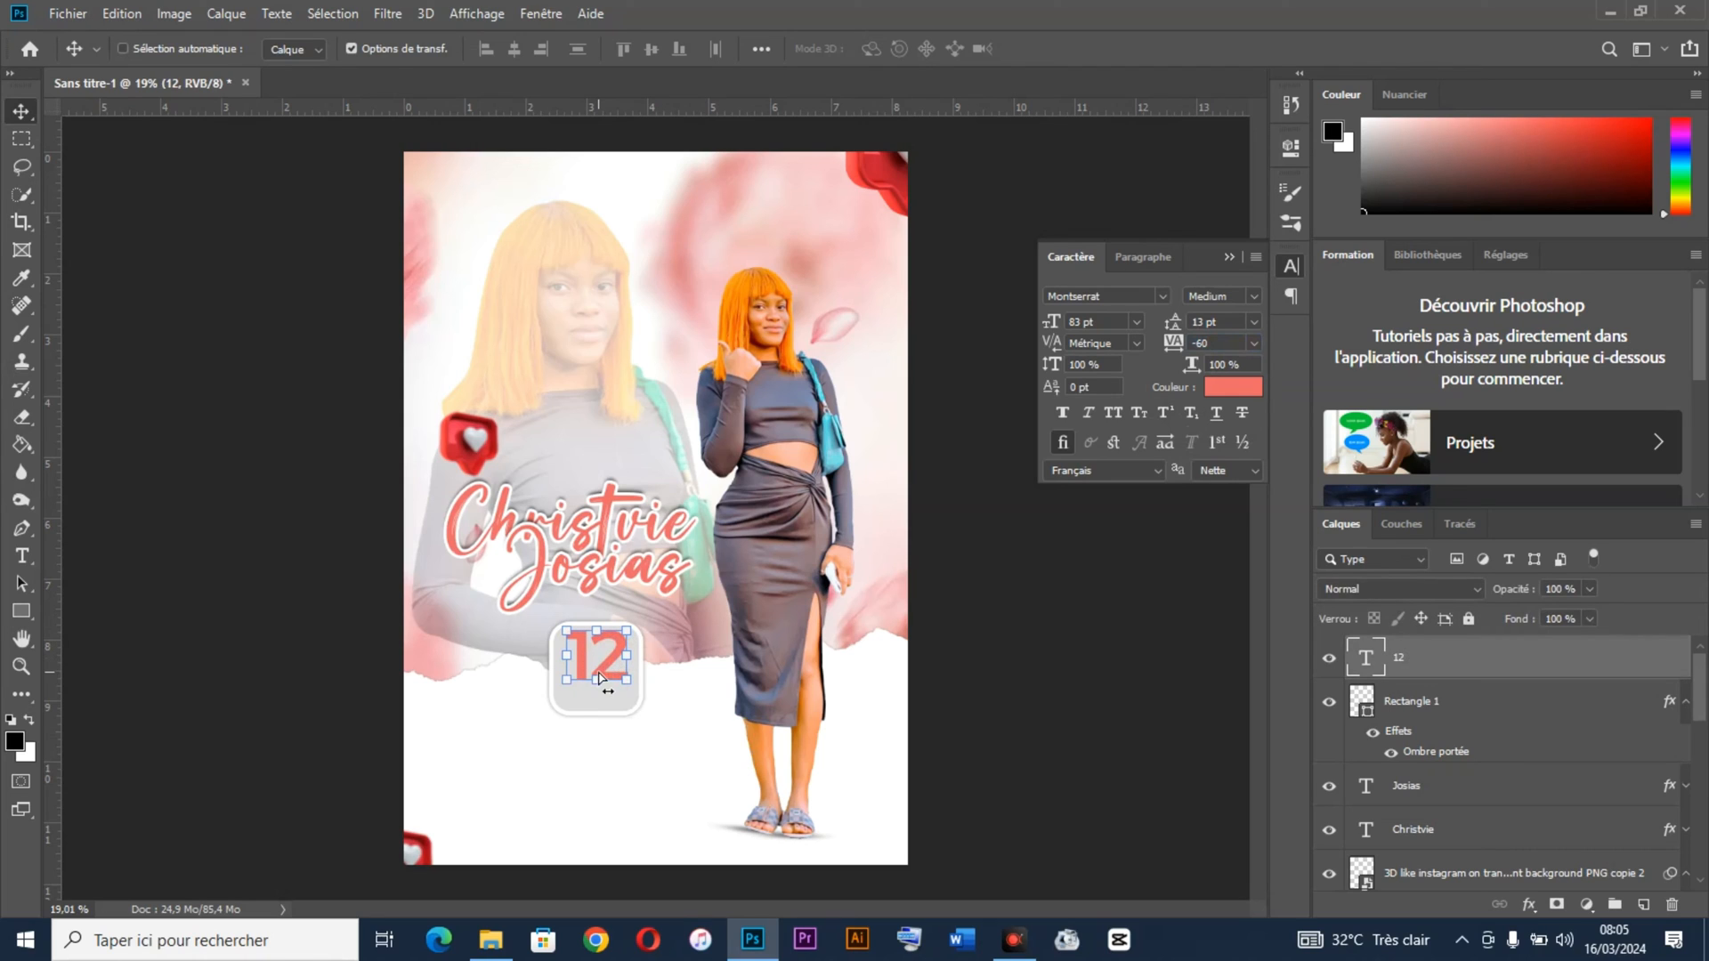
# Step: Duplicate the 12 below and retype it as 'Avril' at 39 pt
pyautogui.keyDown('alt'); pyautogui.moveTo(604, 669); pyautogui.dragTo(607, 692); pyautogui.keyUp('alt')
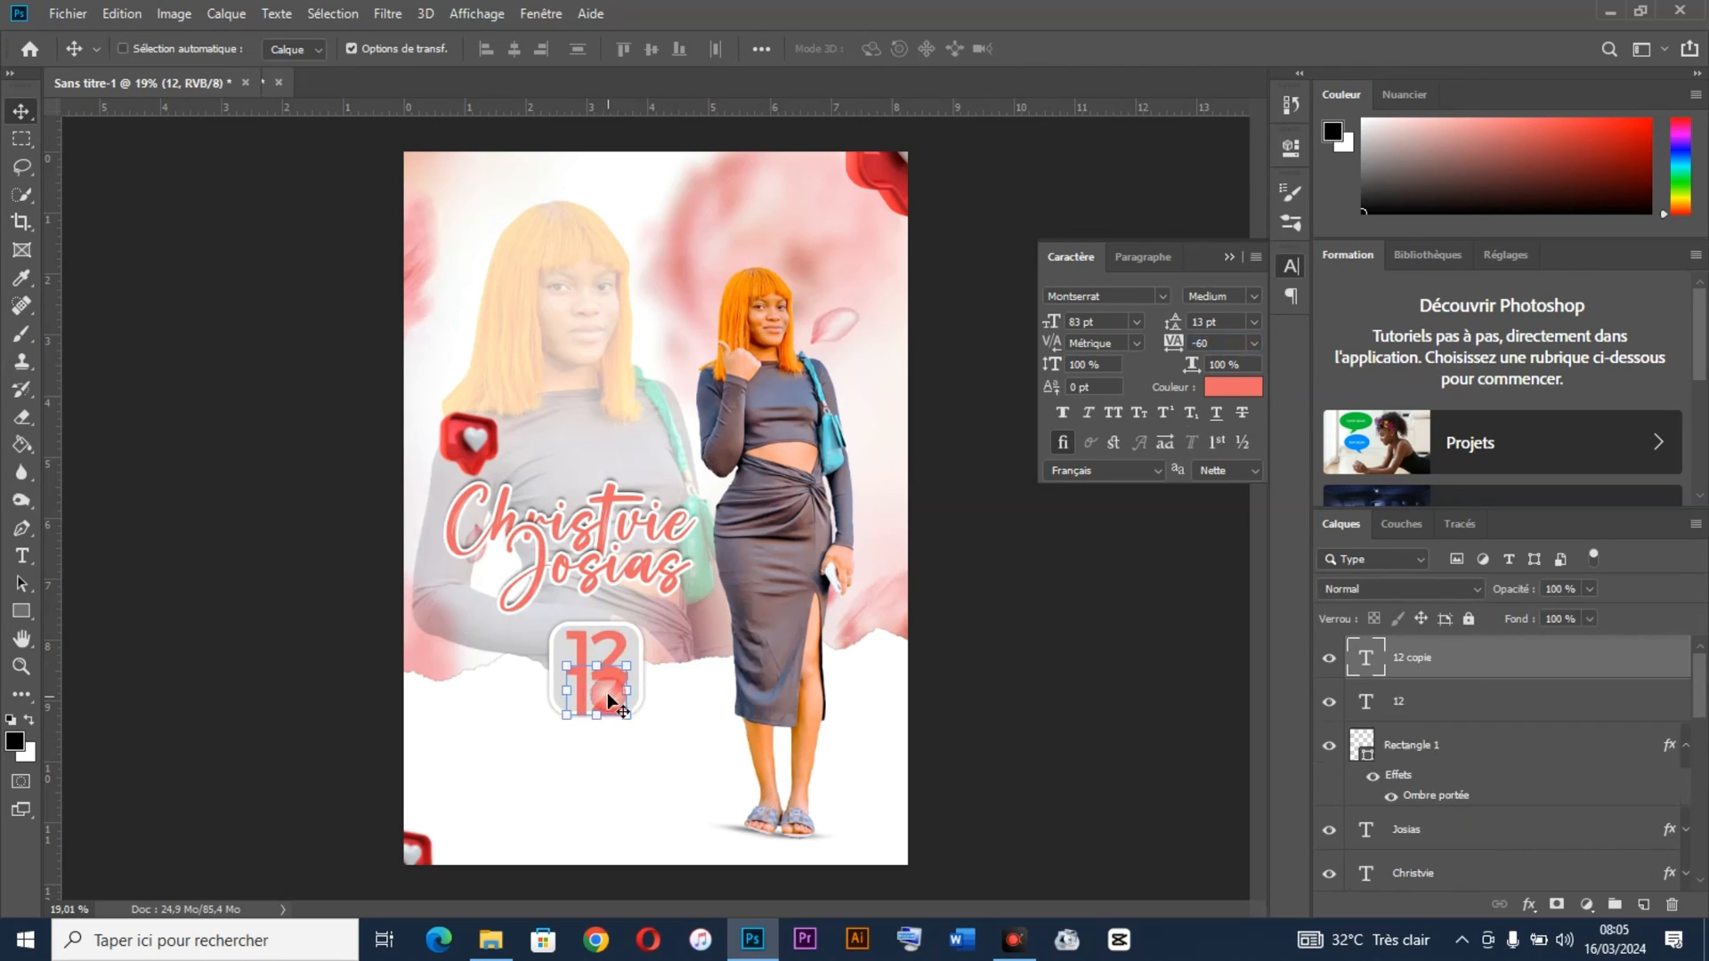
pyautogui.doubleClick(607, 693)
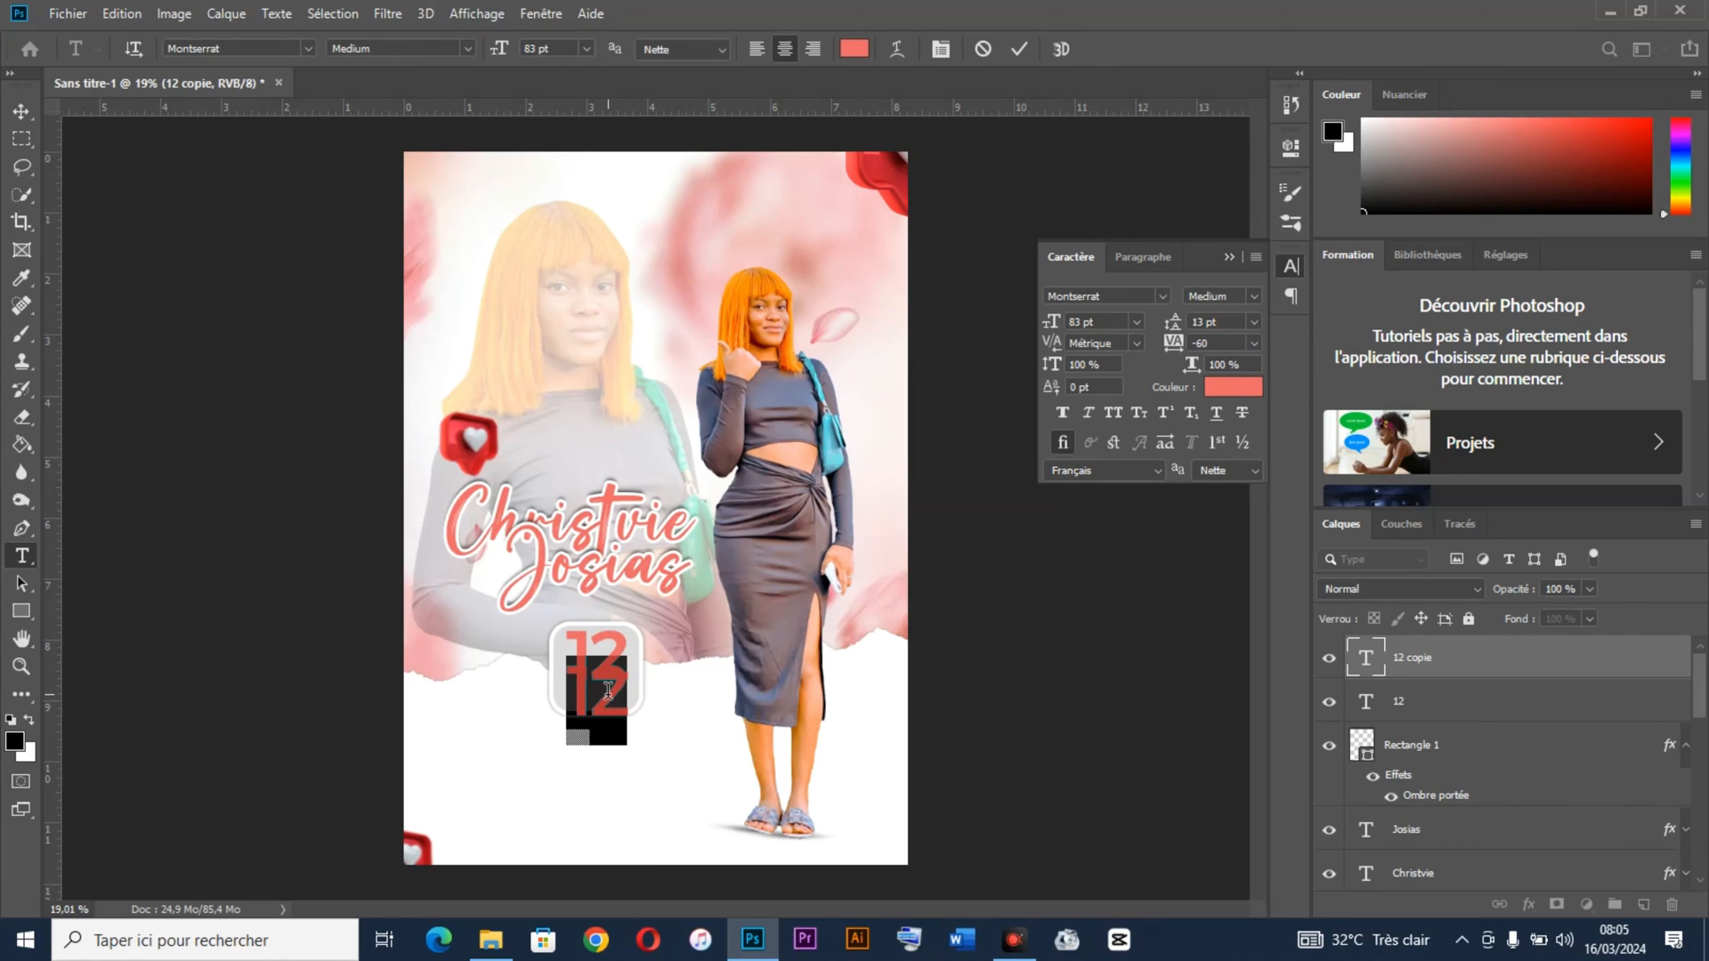
pyautogui.write('AV')
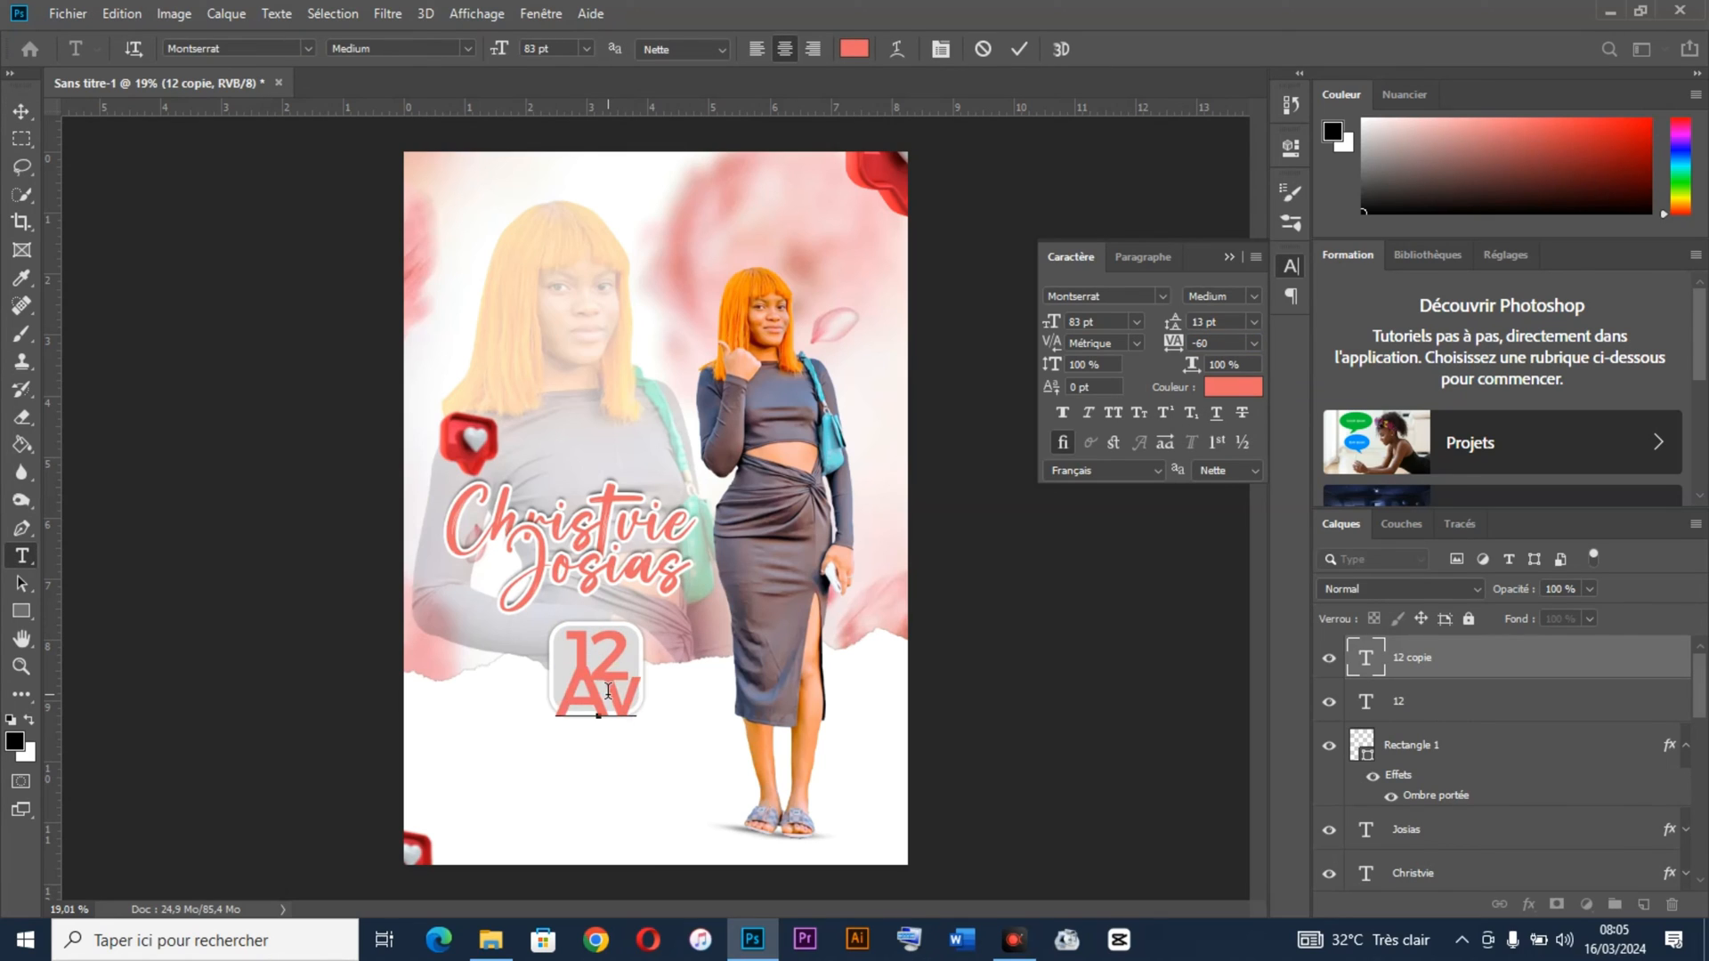
pyautogui.write('ril')
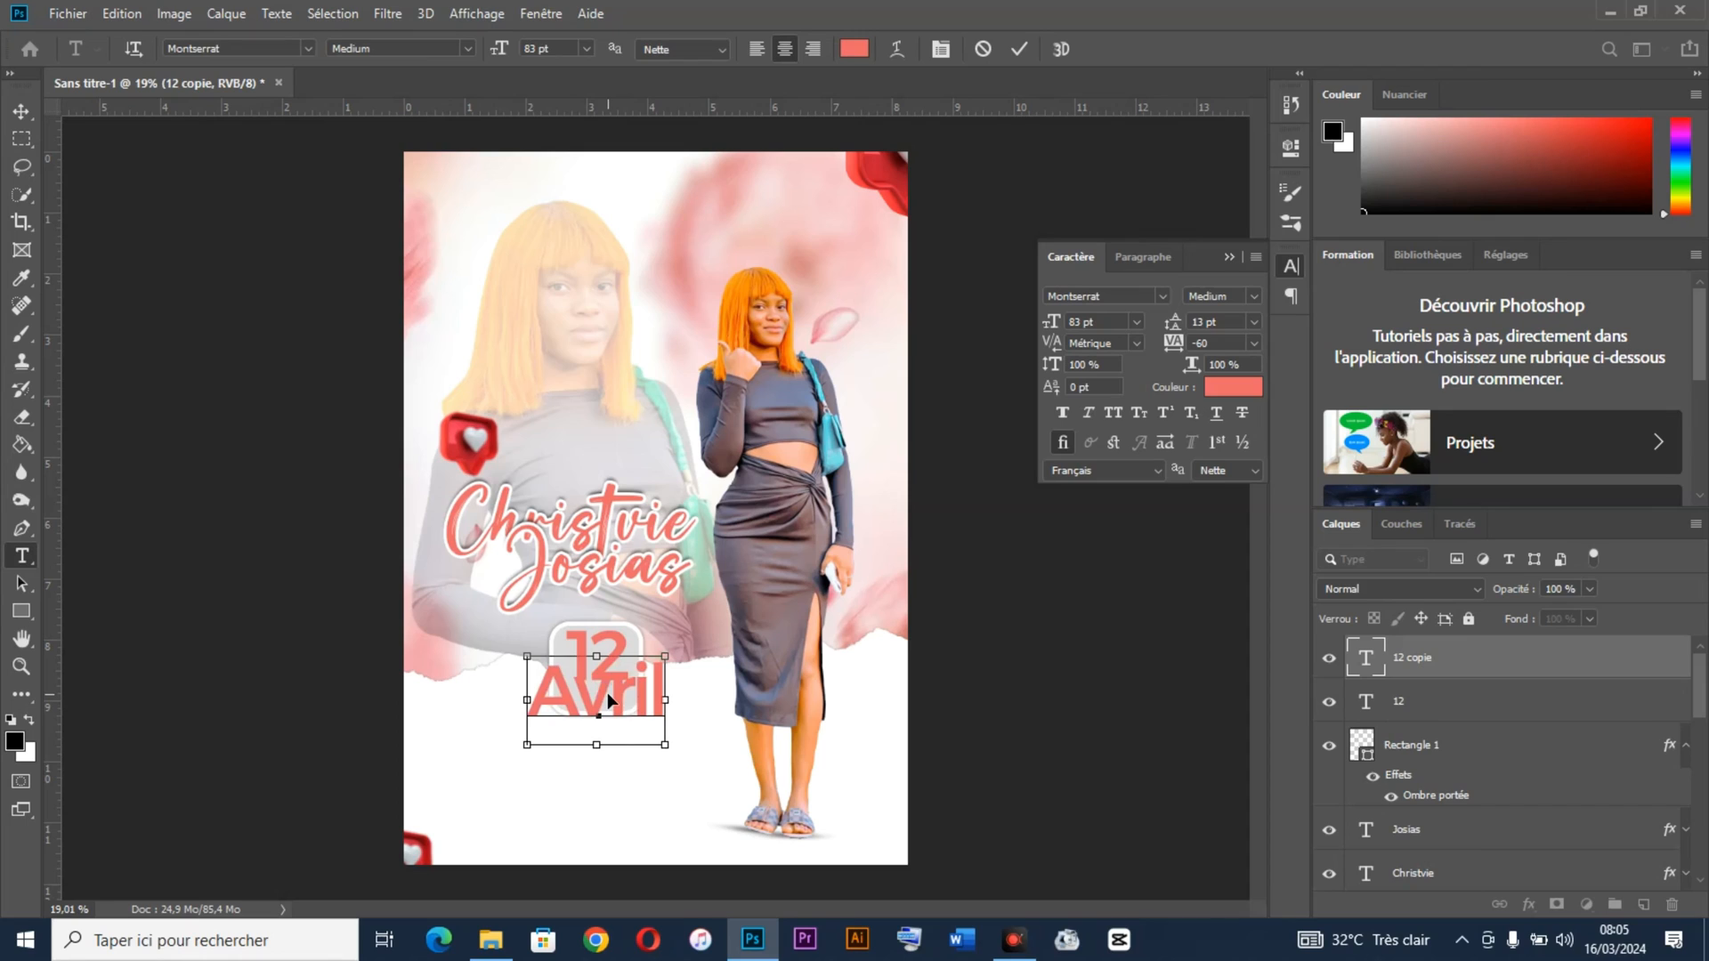
pyautogui.hotkey('ctrl', 'a')
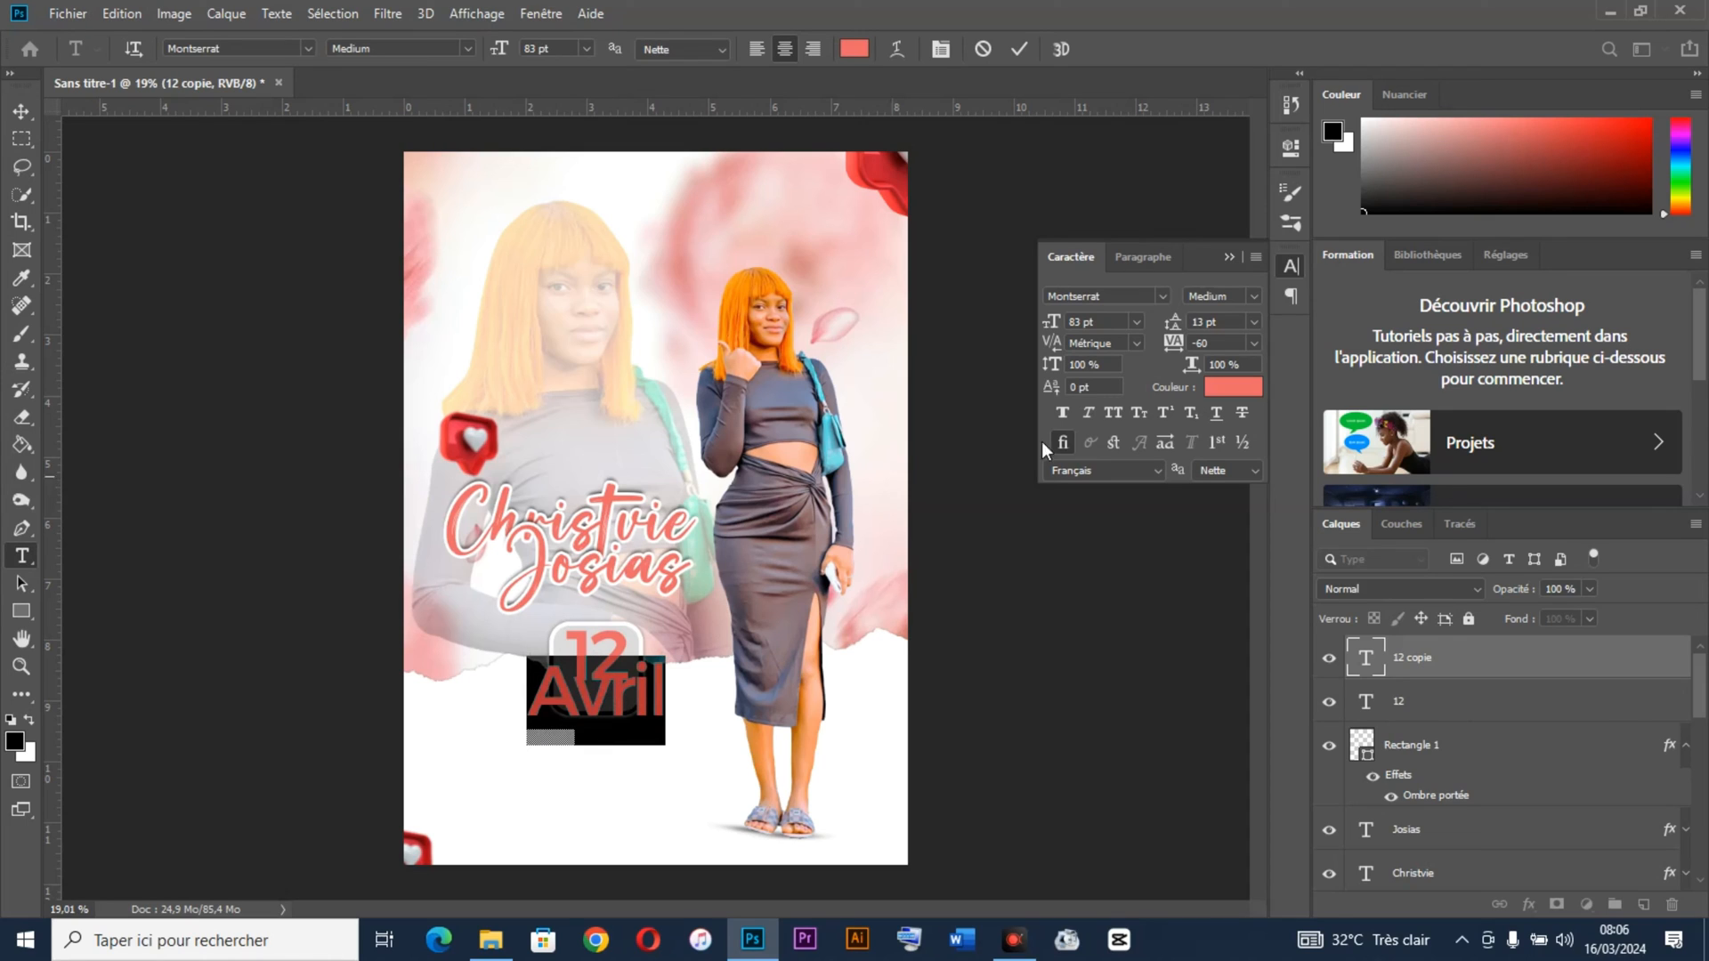
pyautogui.click(1098, 323)
pyautogui.press('Down')
pyautogui.press('Down')
pyautogui.press('Down')
pyautogui.press('Down')
pyautogui.press('Down')
pyautogui.press('Down')
pyautogui.press('Down')
pyautogui.press('Down')
pyautogui.press('Down')
pyautogui.press('Down')
pyautogui.press('Down')
pyautogui.press('Down')
pyautogui.press('Down')
pyautogui.press('Down')
pyautogui.press('Down')
pyautogui.press('Down')
pyautogui.press('Down')
pyautogui.press('Down')
pyautogui.press('Down')
pyautogui.press('Down')
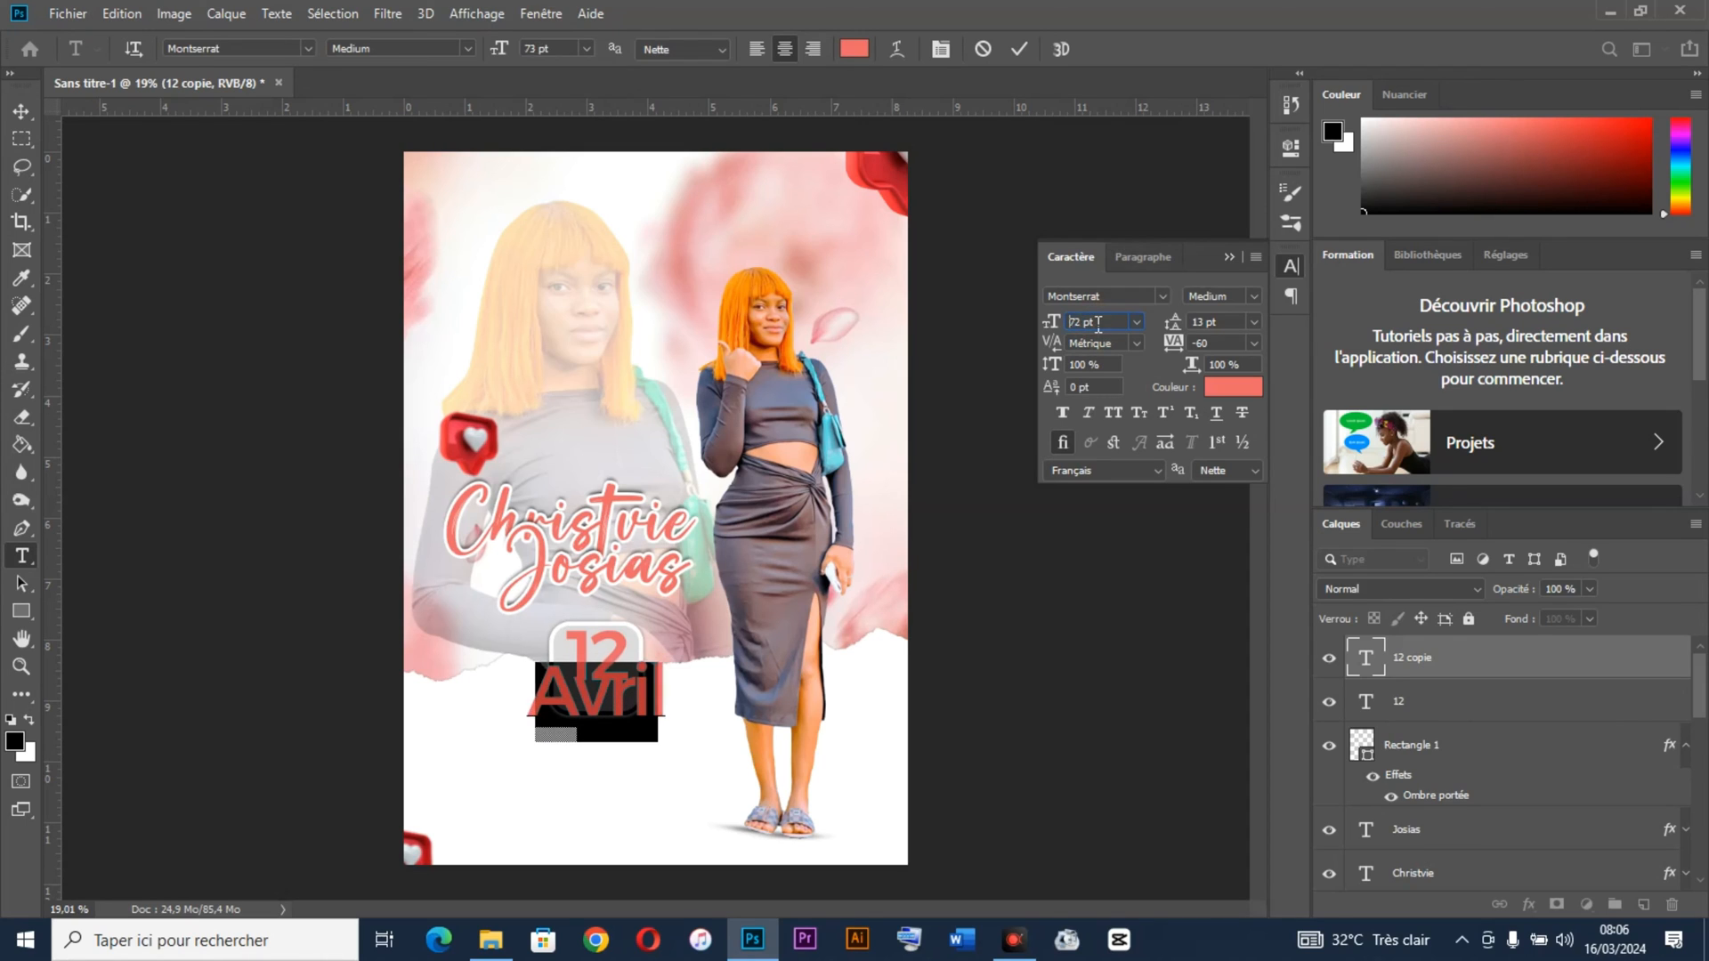
pyautogui.press('Down')
pyautogui.press('Down')
pyautogui.press('Down')
pyautogui.press('Down')
pyautogui.press('Down')
pyautogui.press('Down')
pyautogui.press('Down')
pyautogui.press('Down')
pyautogui.press('Down')
pyautogui.press('Down')
pyautogui.press('Down')
pyautogui.press('Down')
pyautogui.press('Down')
pyautogui.press('Down')
pyautogui.press('Down')
pyautogui.press('Down')
pyautogui.press('Down')
pyautogui.press('Down')
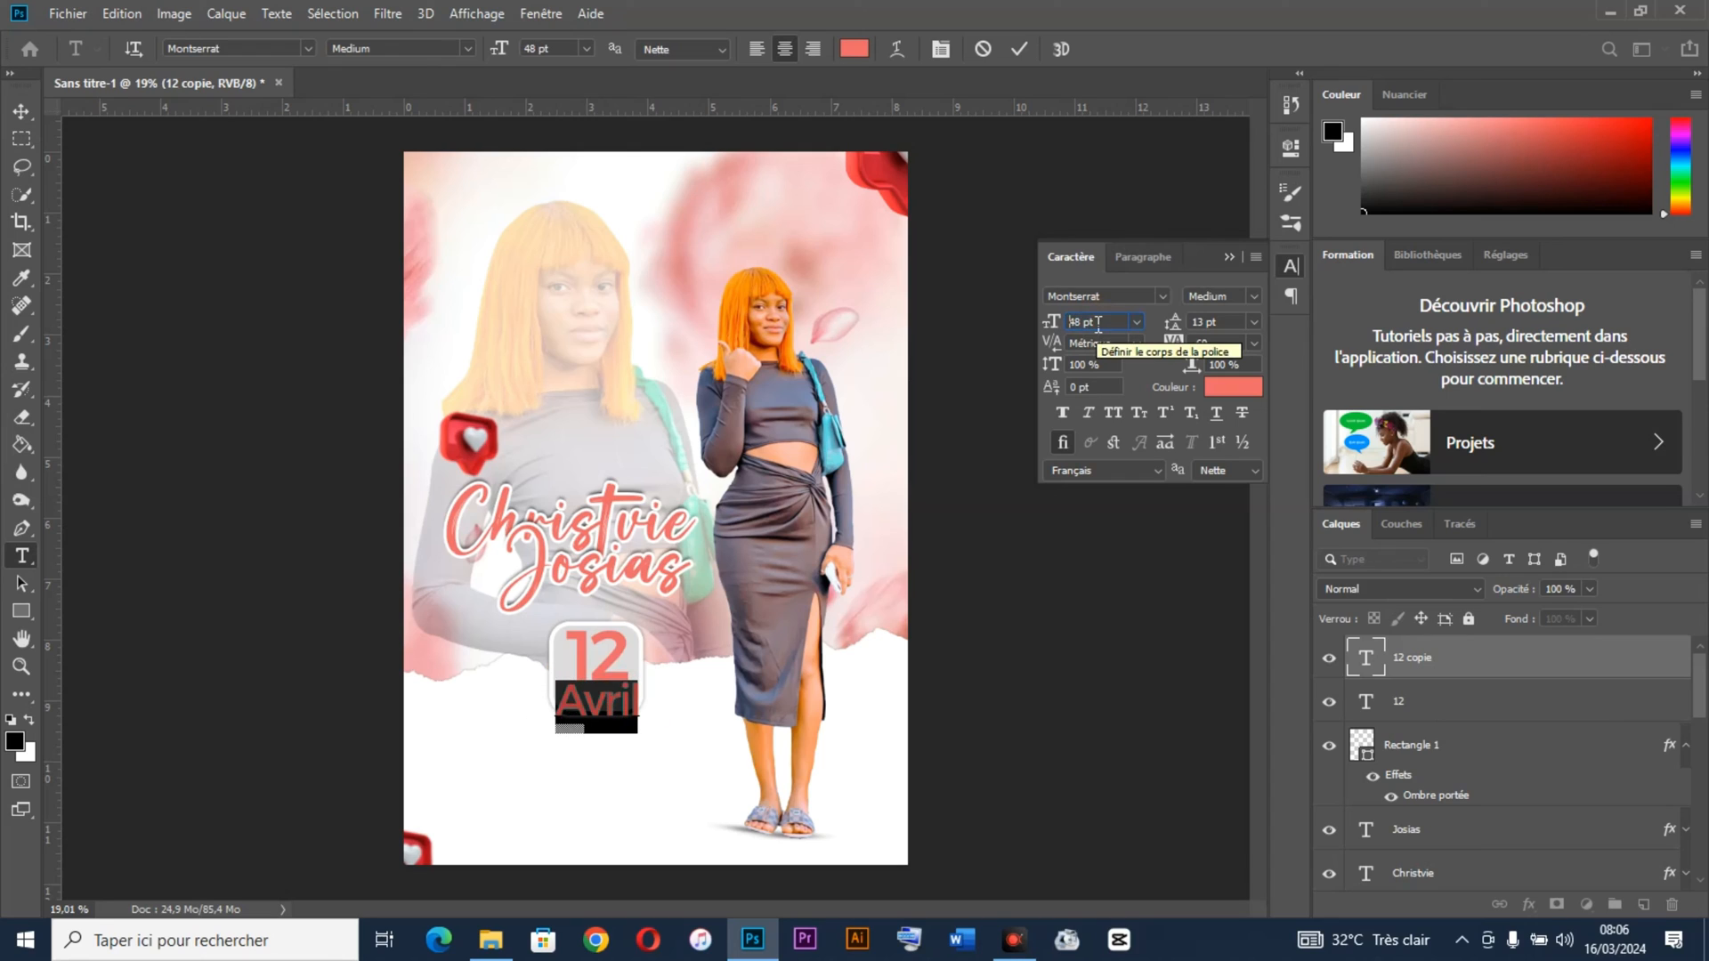
pyautogui.press('Down')
pyautogui.press('Down')
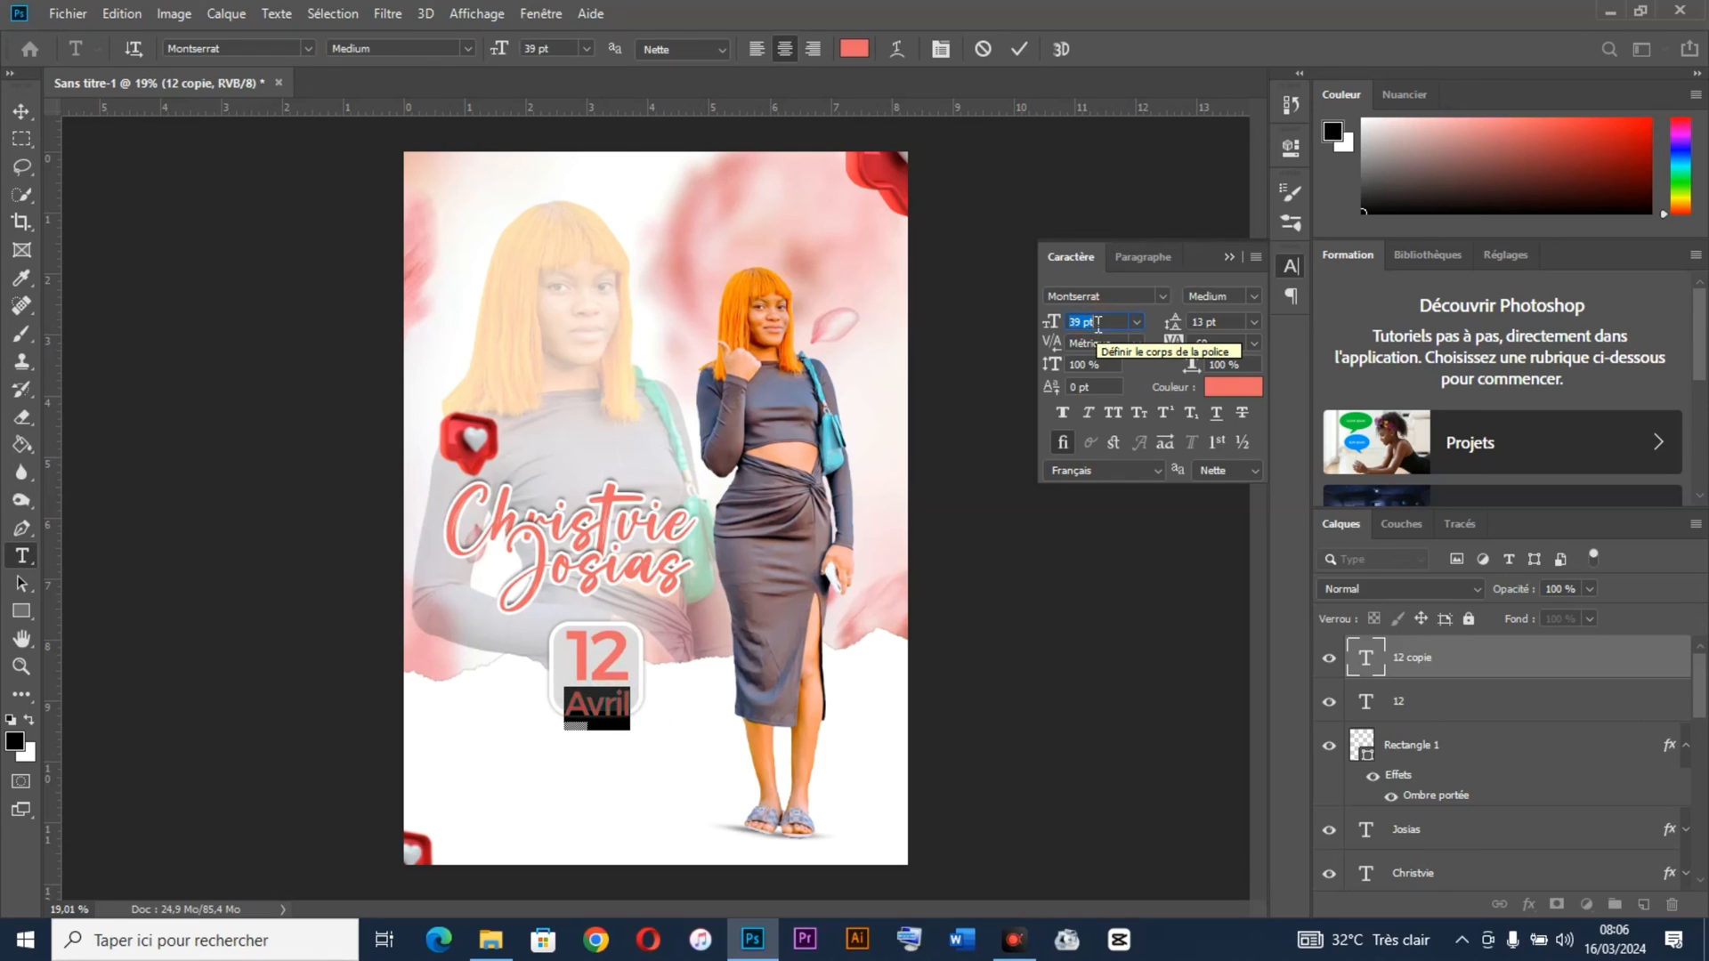
pyautogui.click(21, 111)
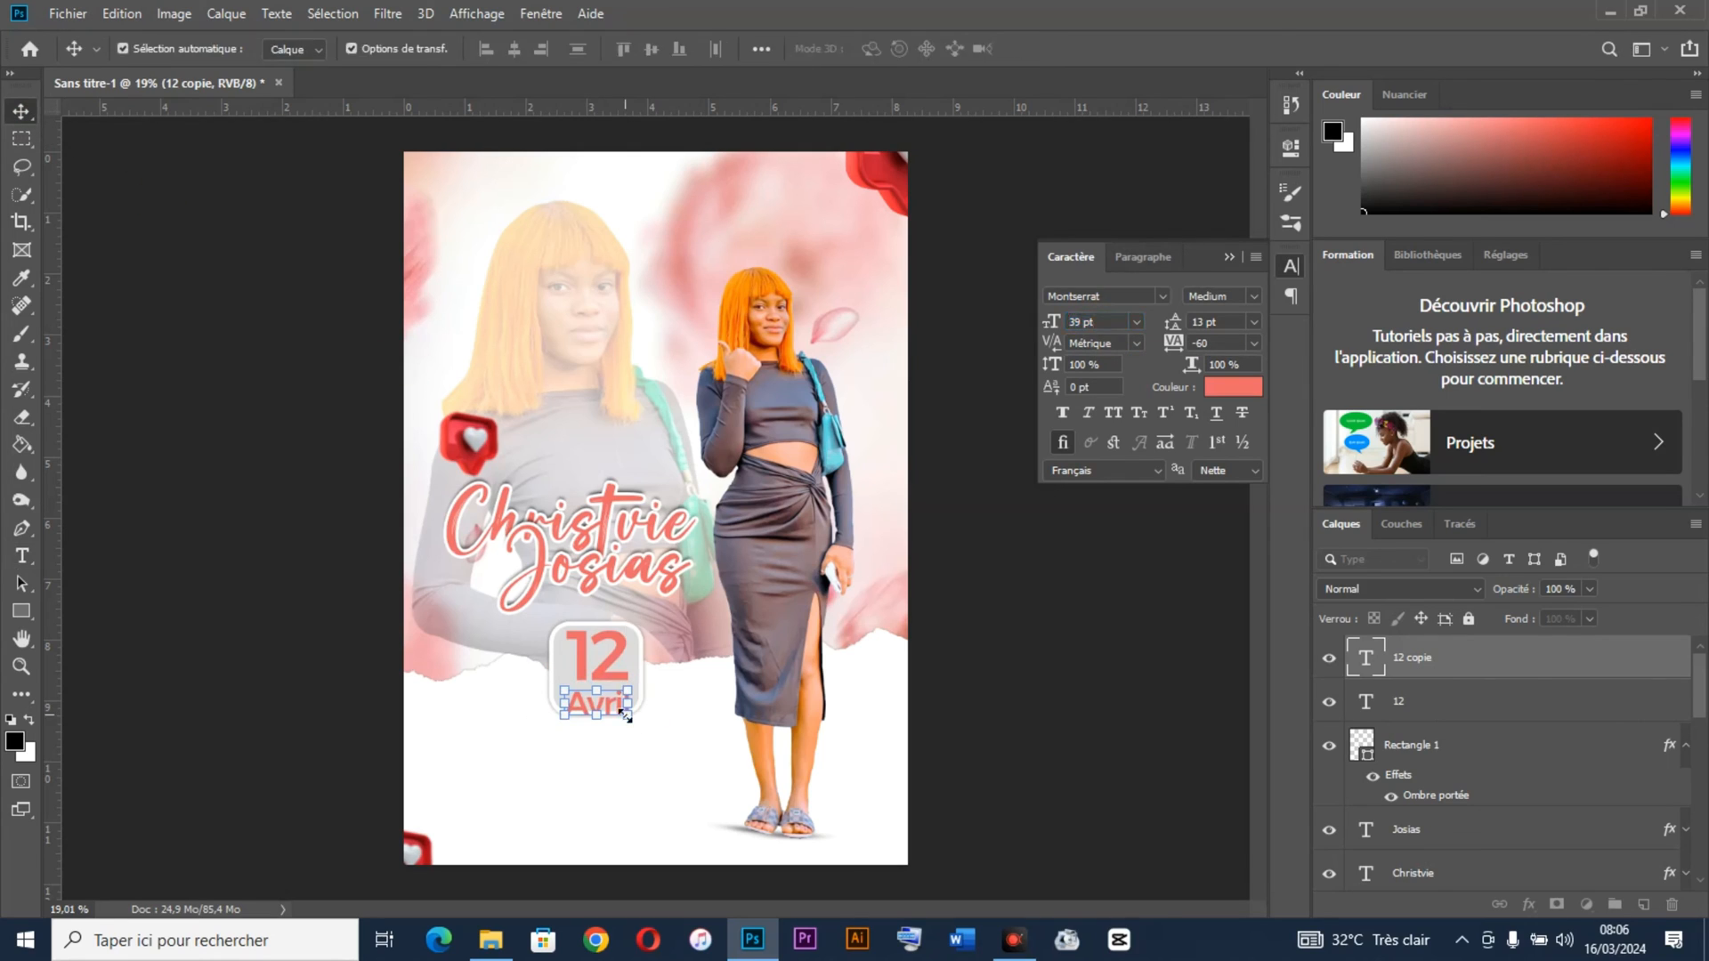
# Step: Nudge Avril up so it sits just beneath the 12
pyautogui.hotkey('shift', 'Up')
pyautogui.hotkey('shift', 'Up')
pyautogui.hotkey('shift', 'Up')
pyautogui.hotkey('shift', 'Up')
pyautogui.hotkey('shift', 'Up')
pyautogui.hotkey('shift', 'Up')
pyautogui.hotkey('shift', 'Up')
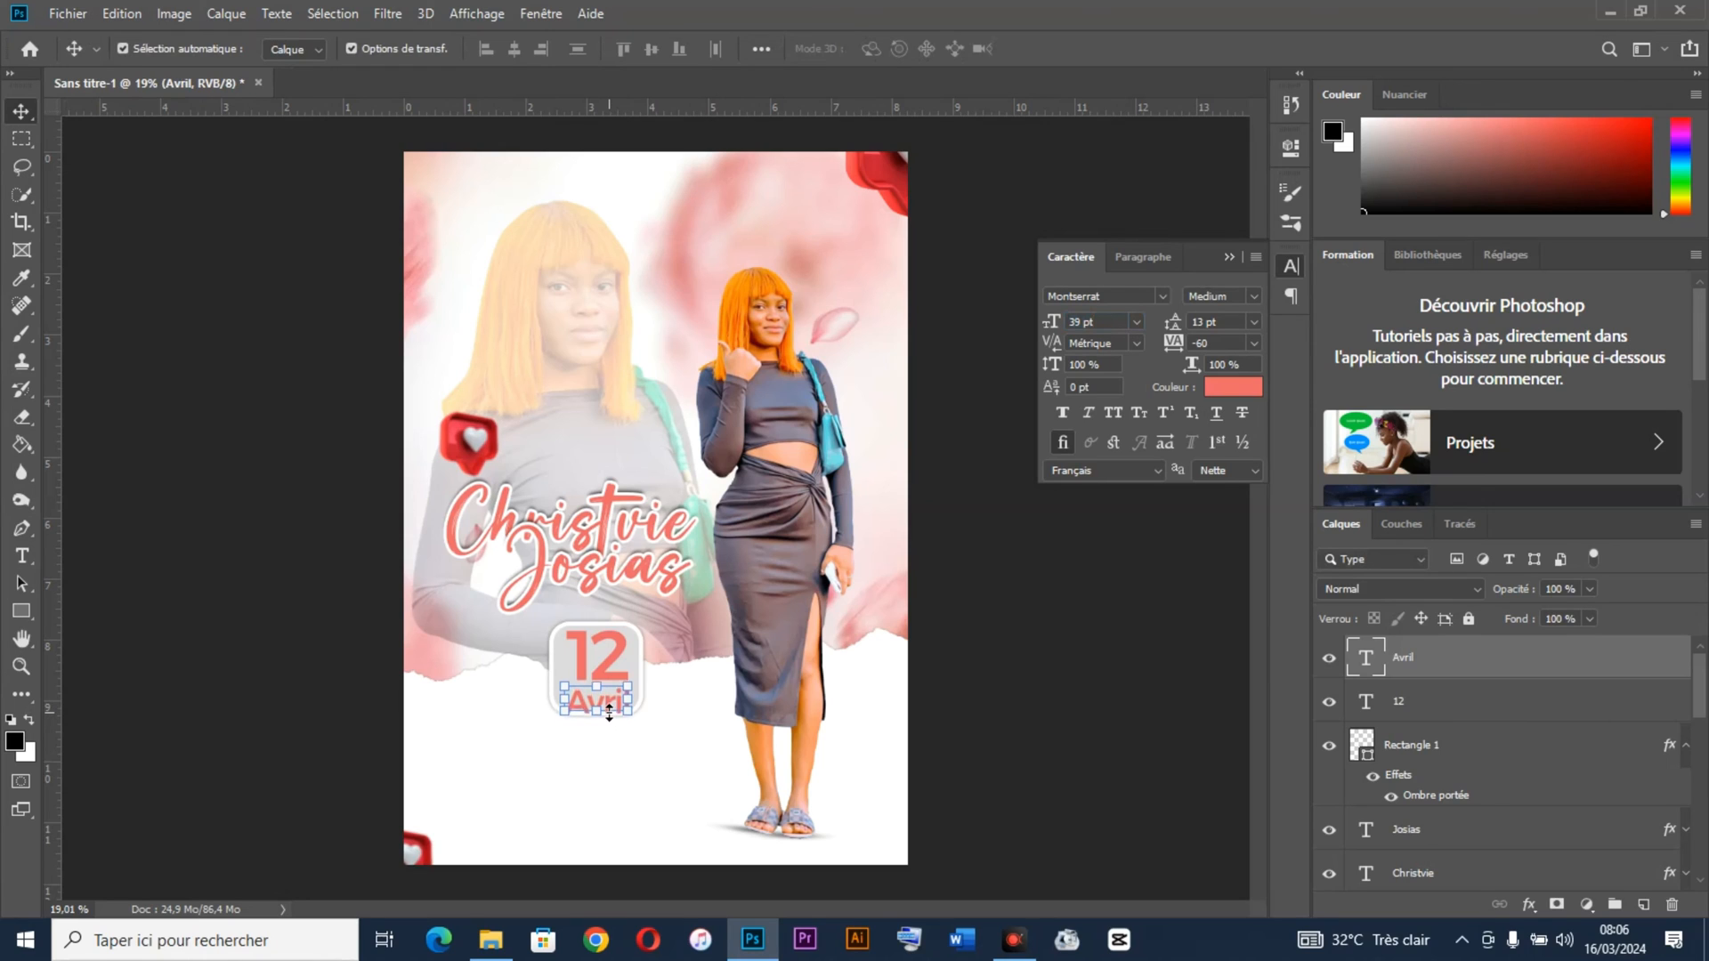
pyautogui.click(698, 703)
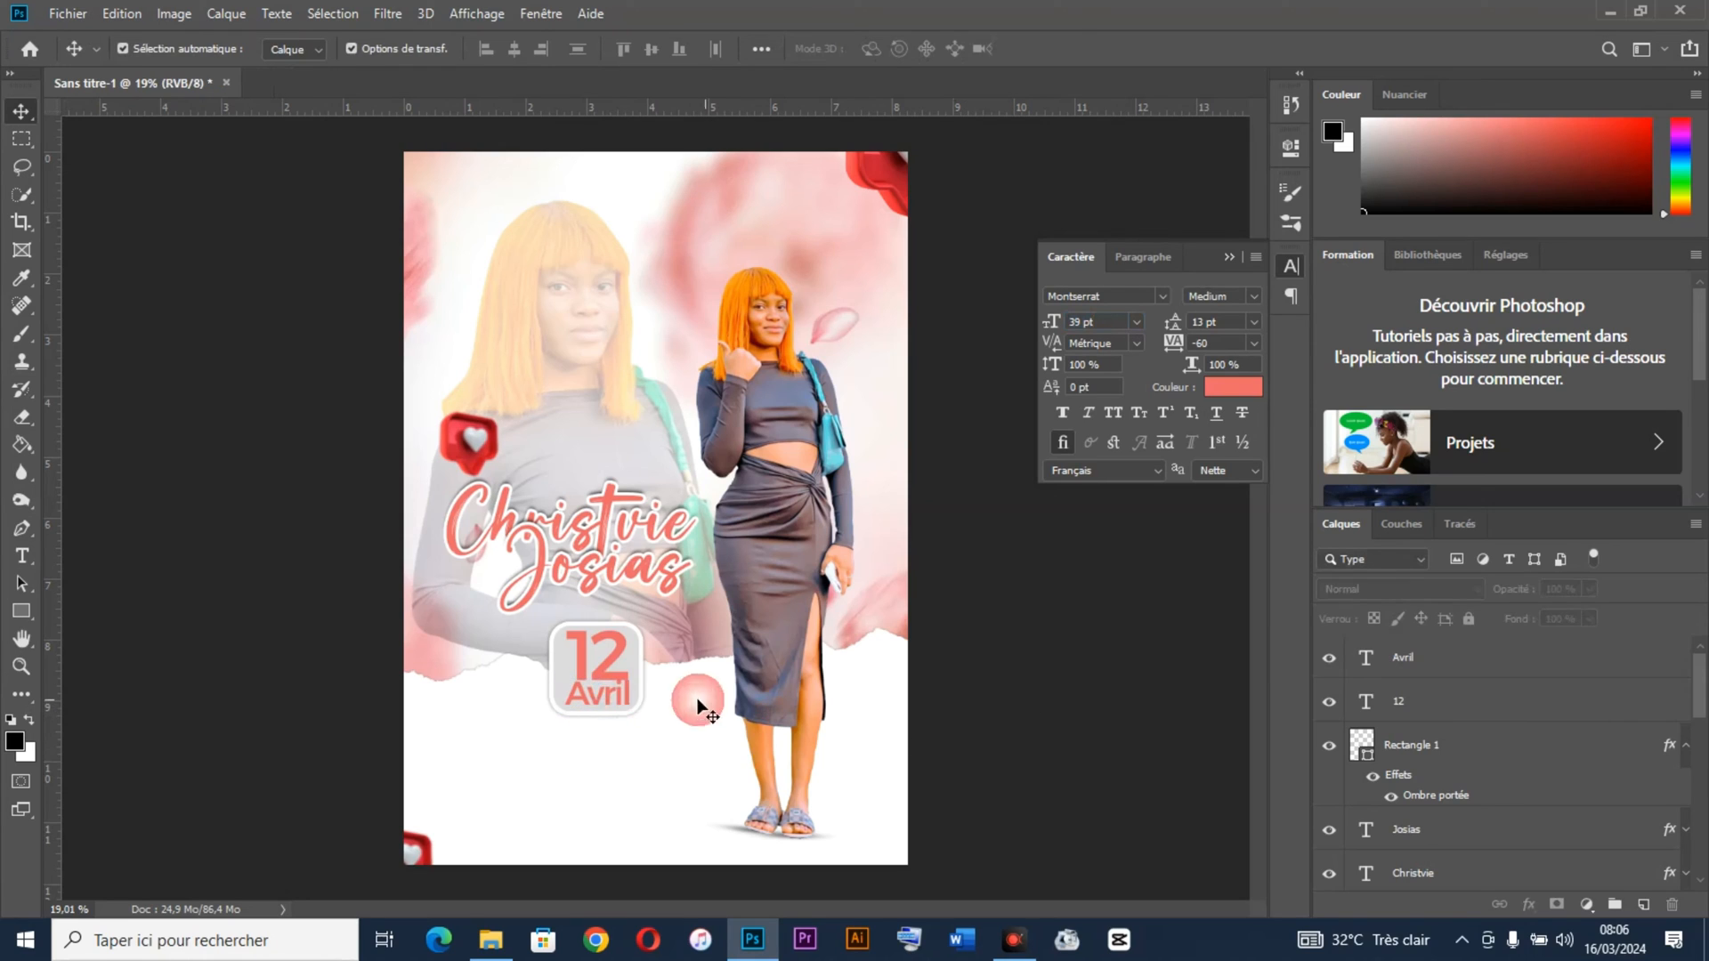
pyautogui.click(614, 699)
pyautogui.click(619, 663)
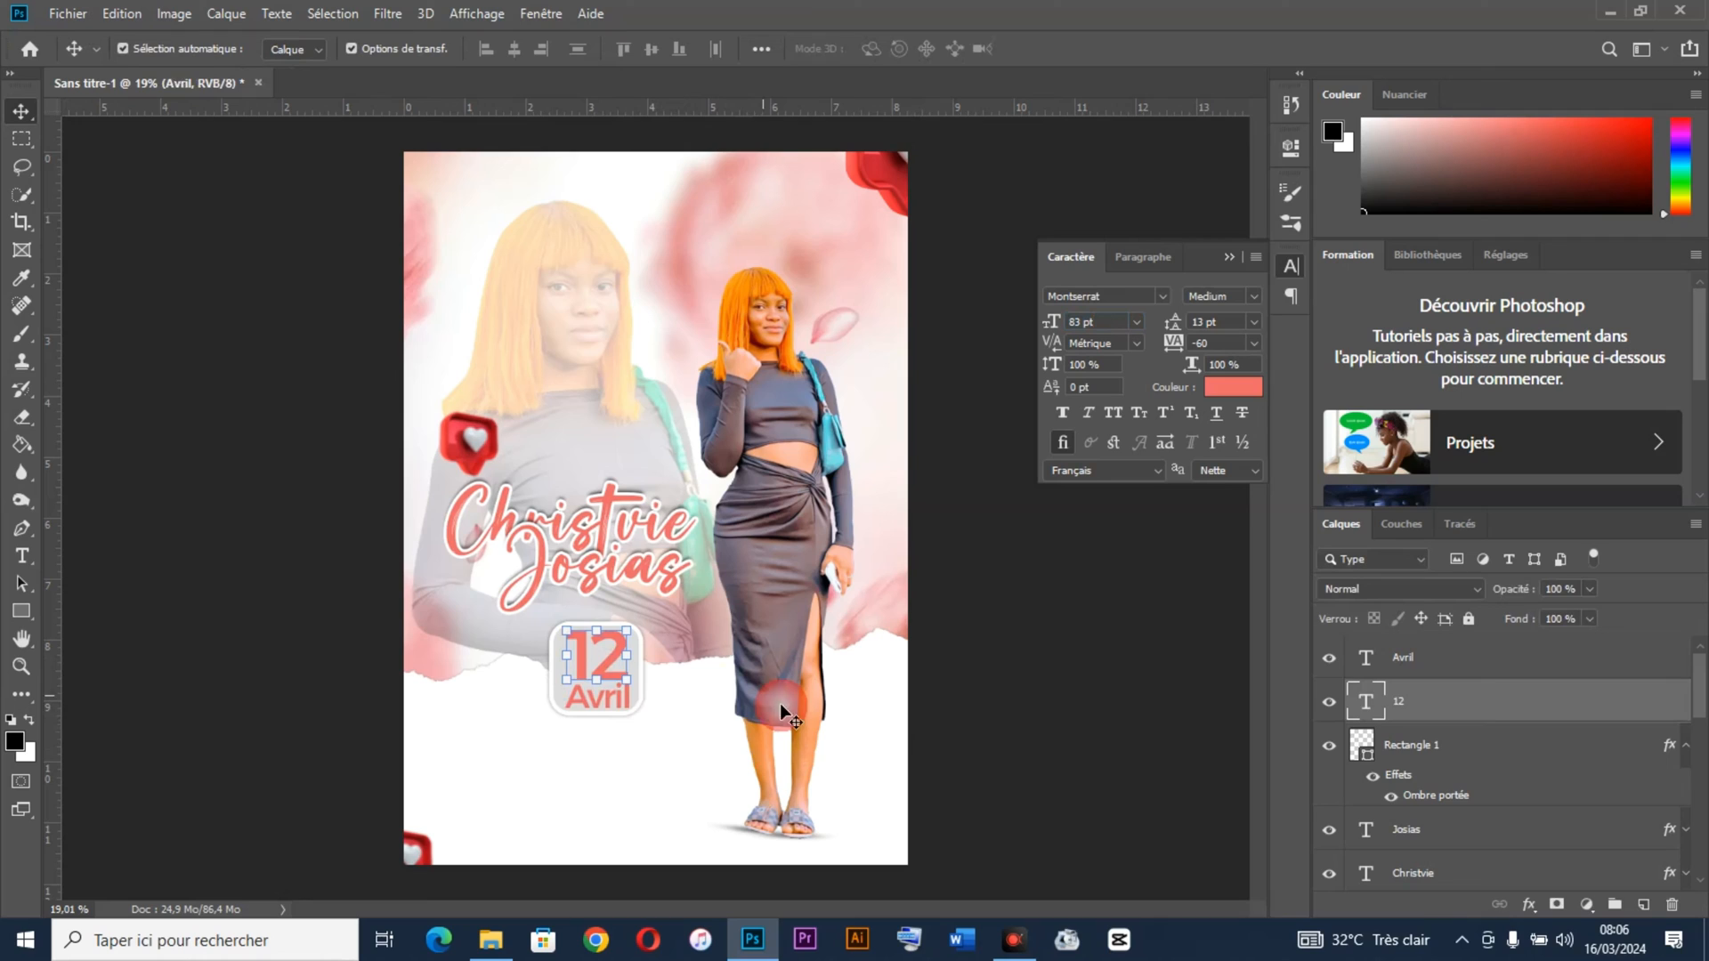
pyautogui.click(885, 747)
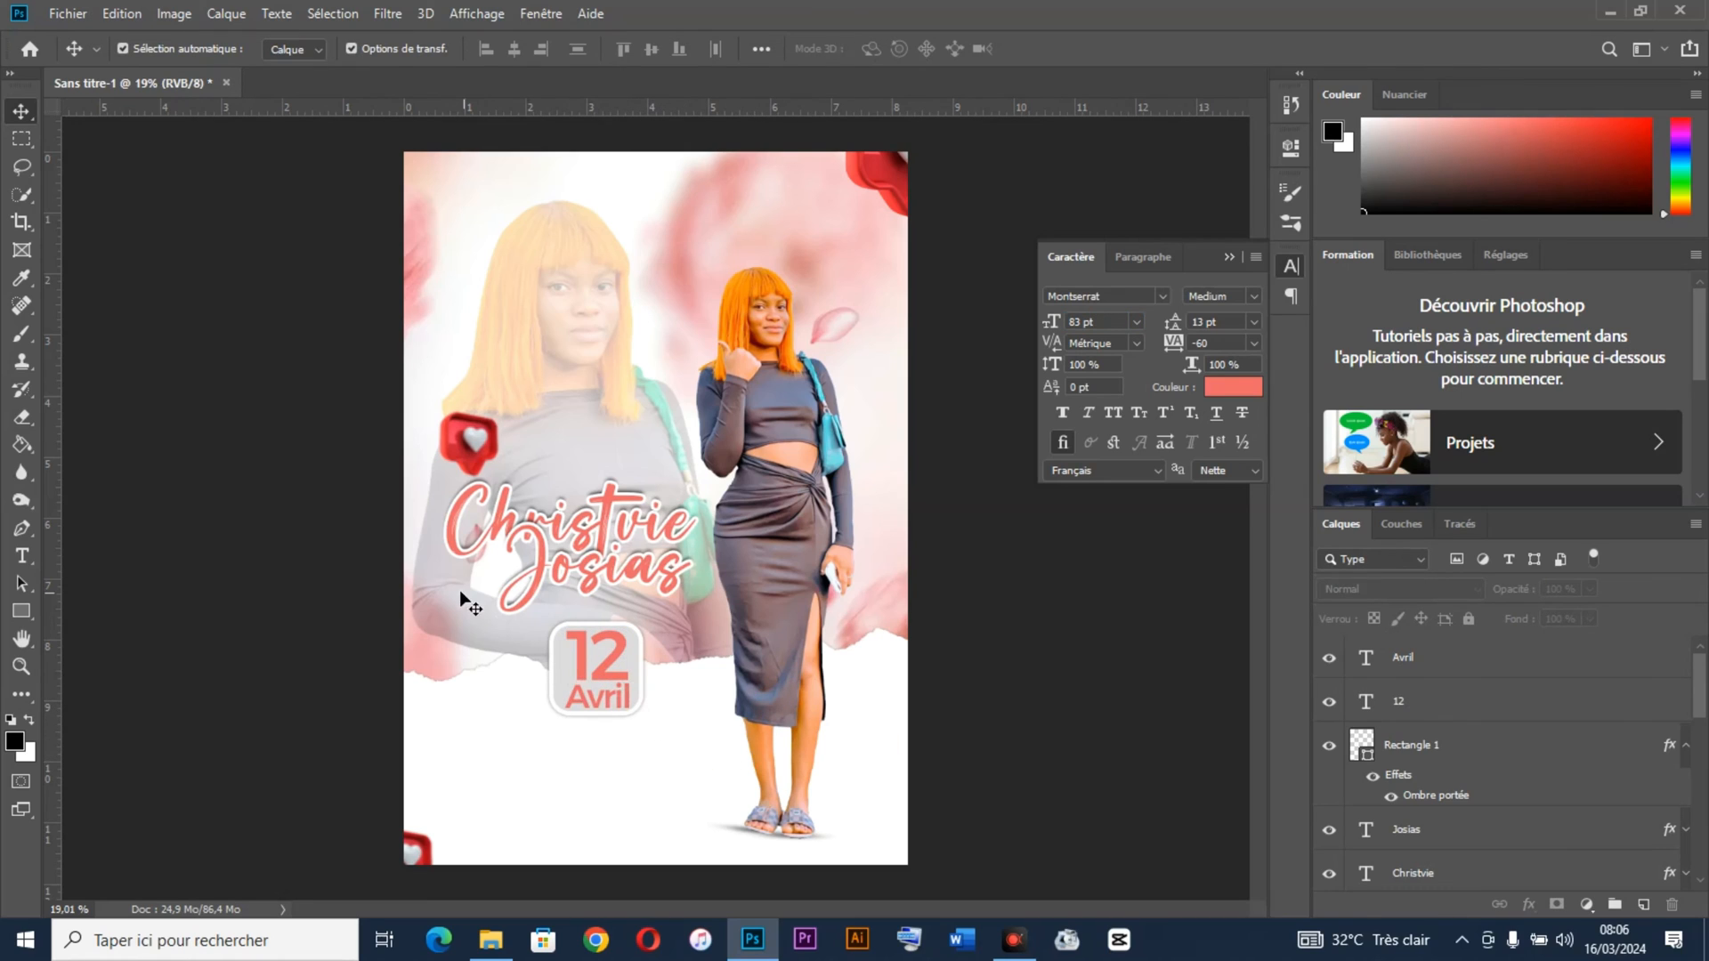
# Step: Draw a paragraph text box below the date badge and widen it slightly to the left
pyautogui.click(22, 558)
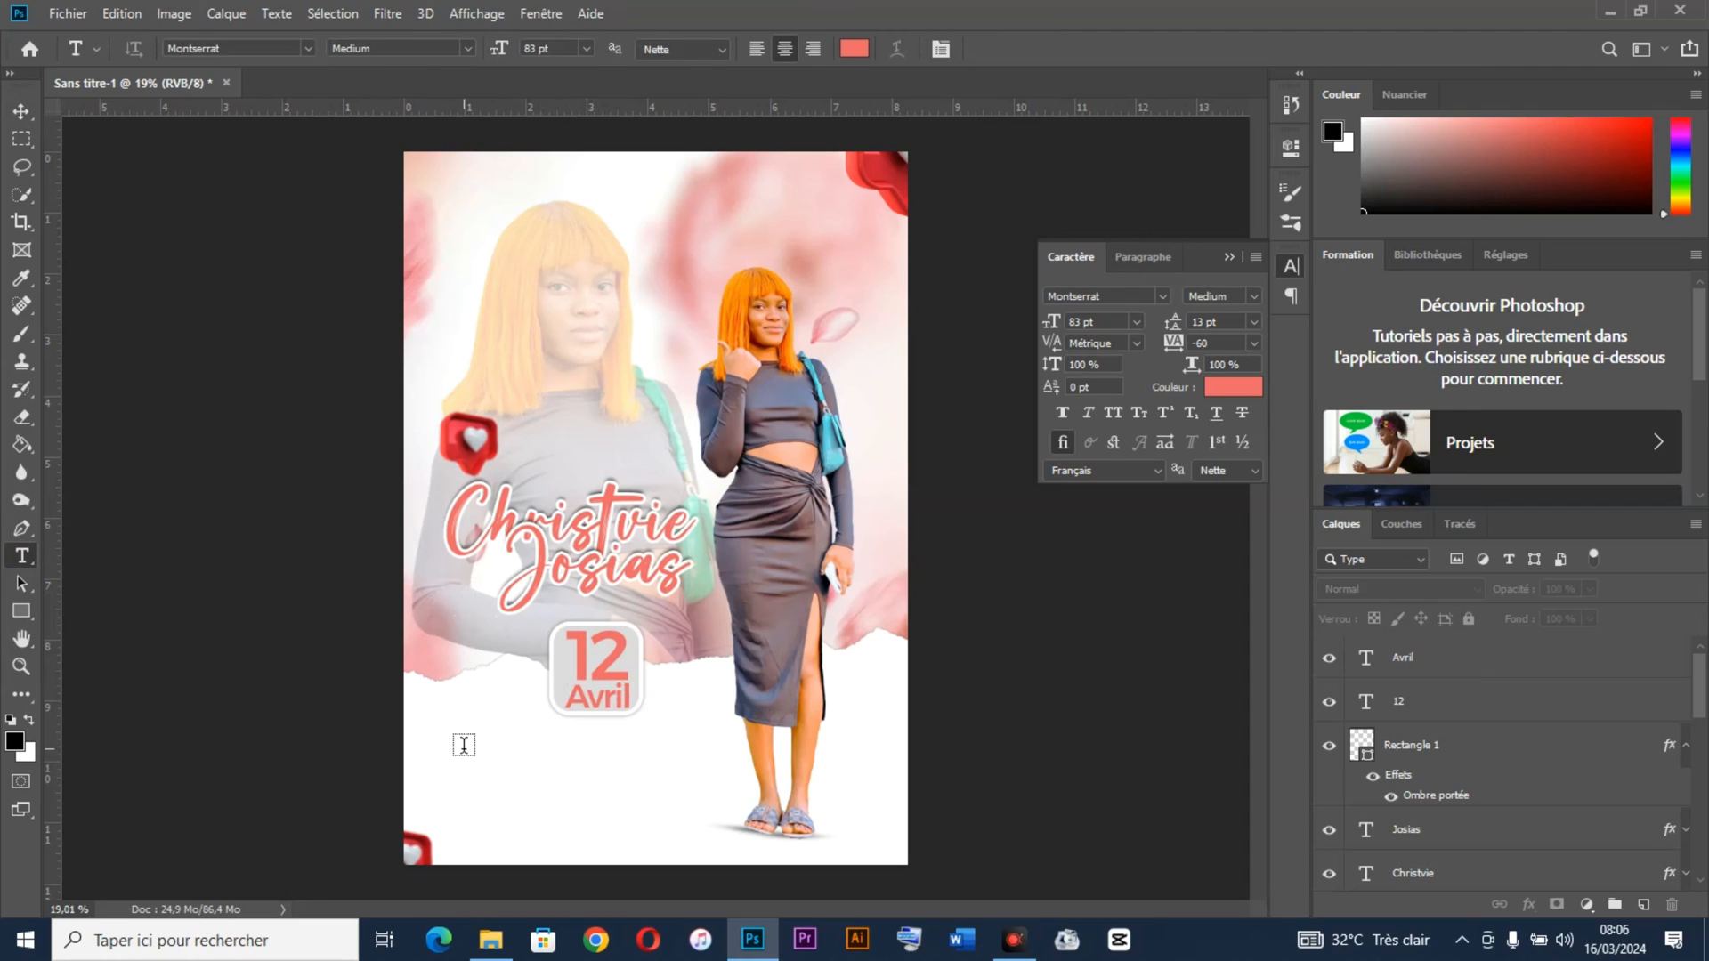
pyautogui.moveTo(468, 745); pyautogui.dragTo(718, 832)
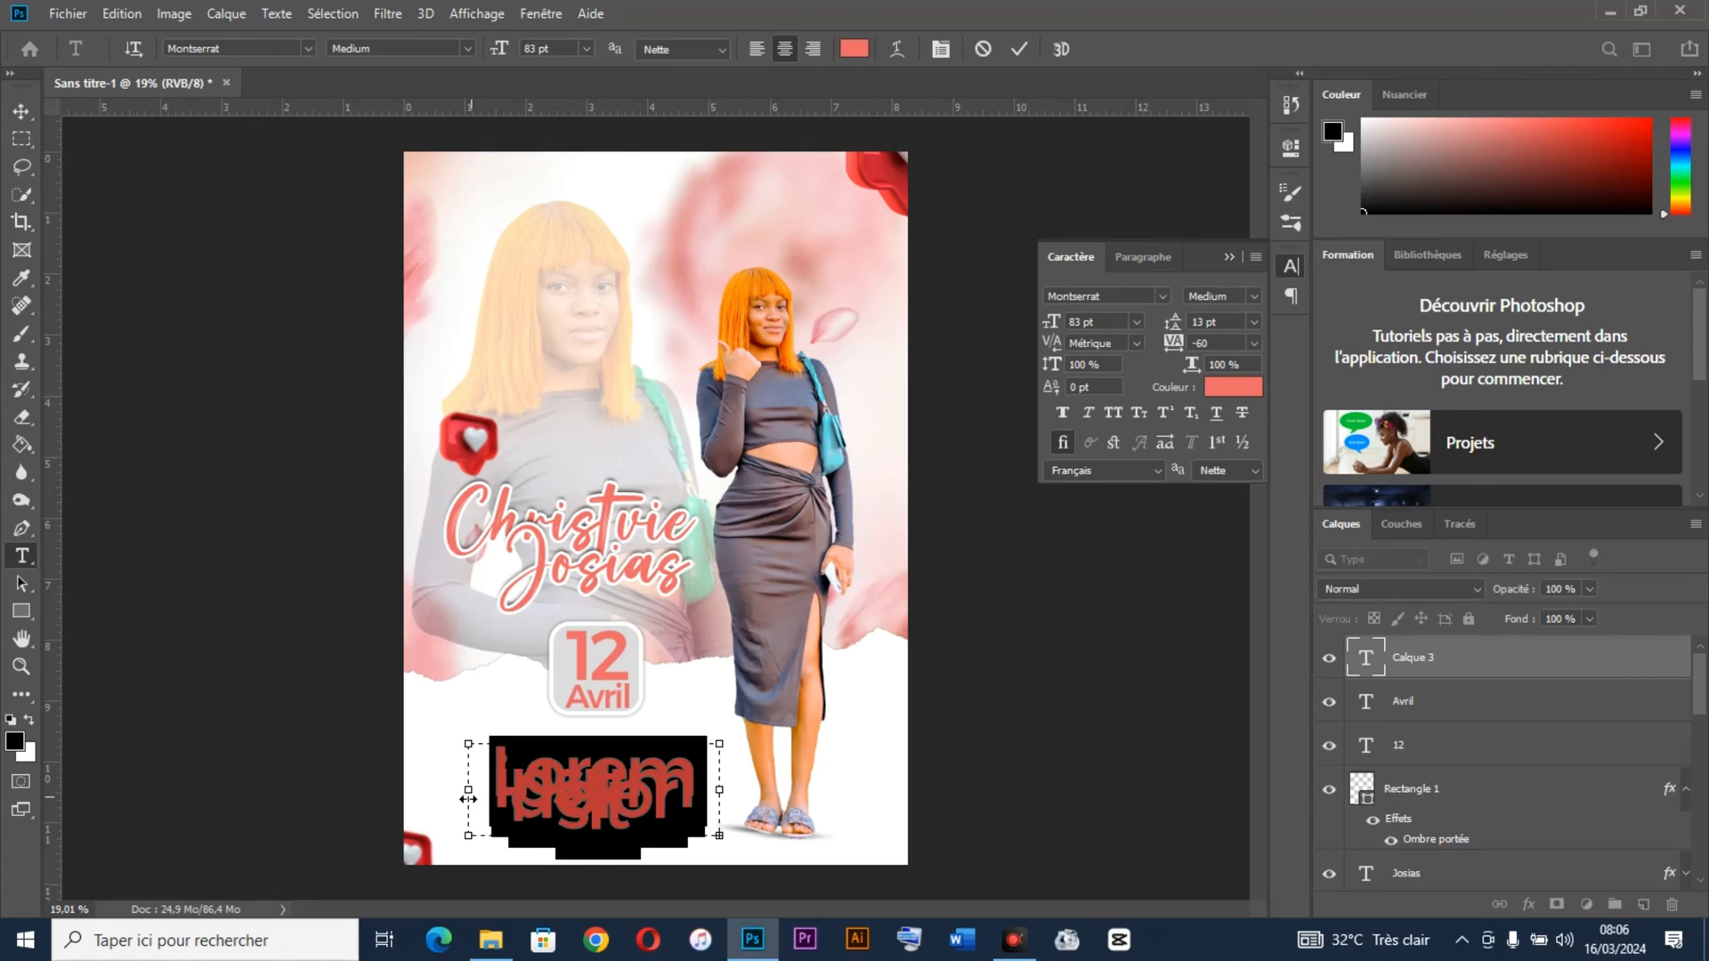
pyautogui.moveTo(468, 798); pyautogui.dragTo(458, 798)
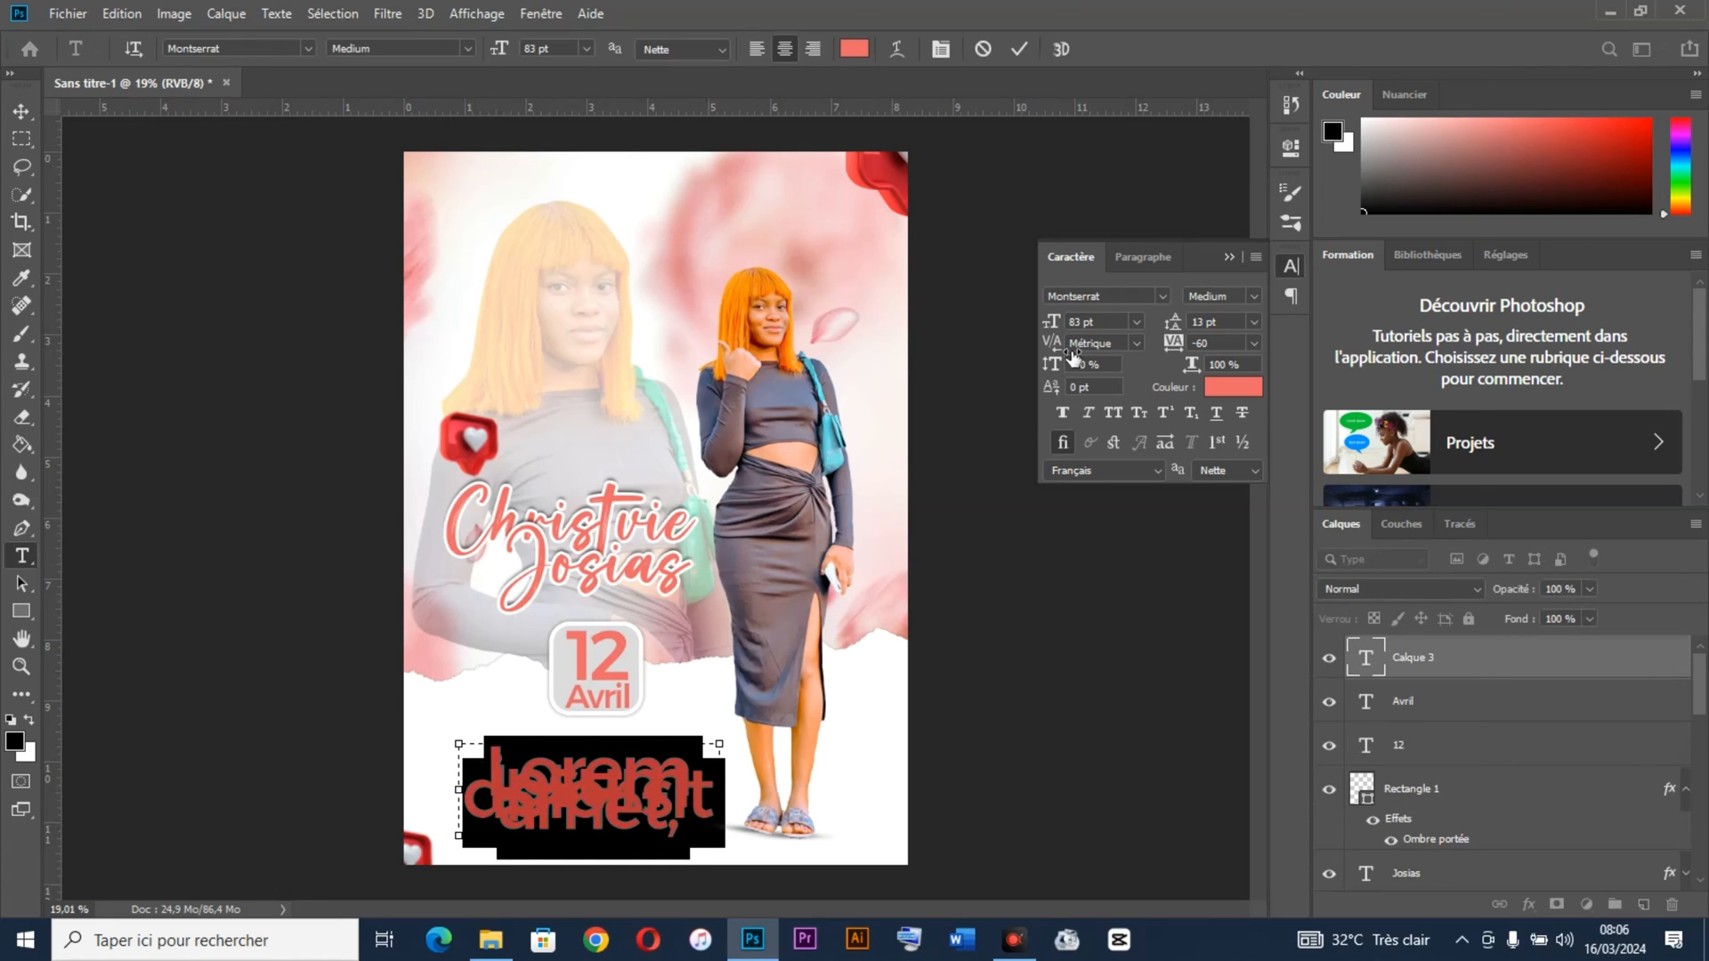
# Step: Set the paragraph to 19 pt, left-aligned, with 28 pt leading, and commit it
pyautogui.scroll(-20, 1103, 316)
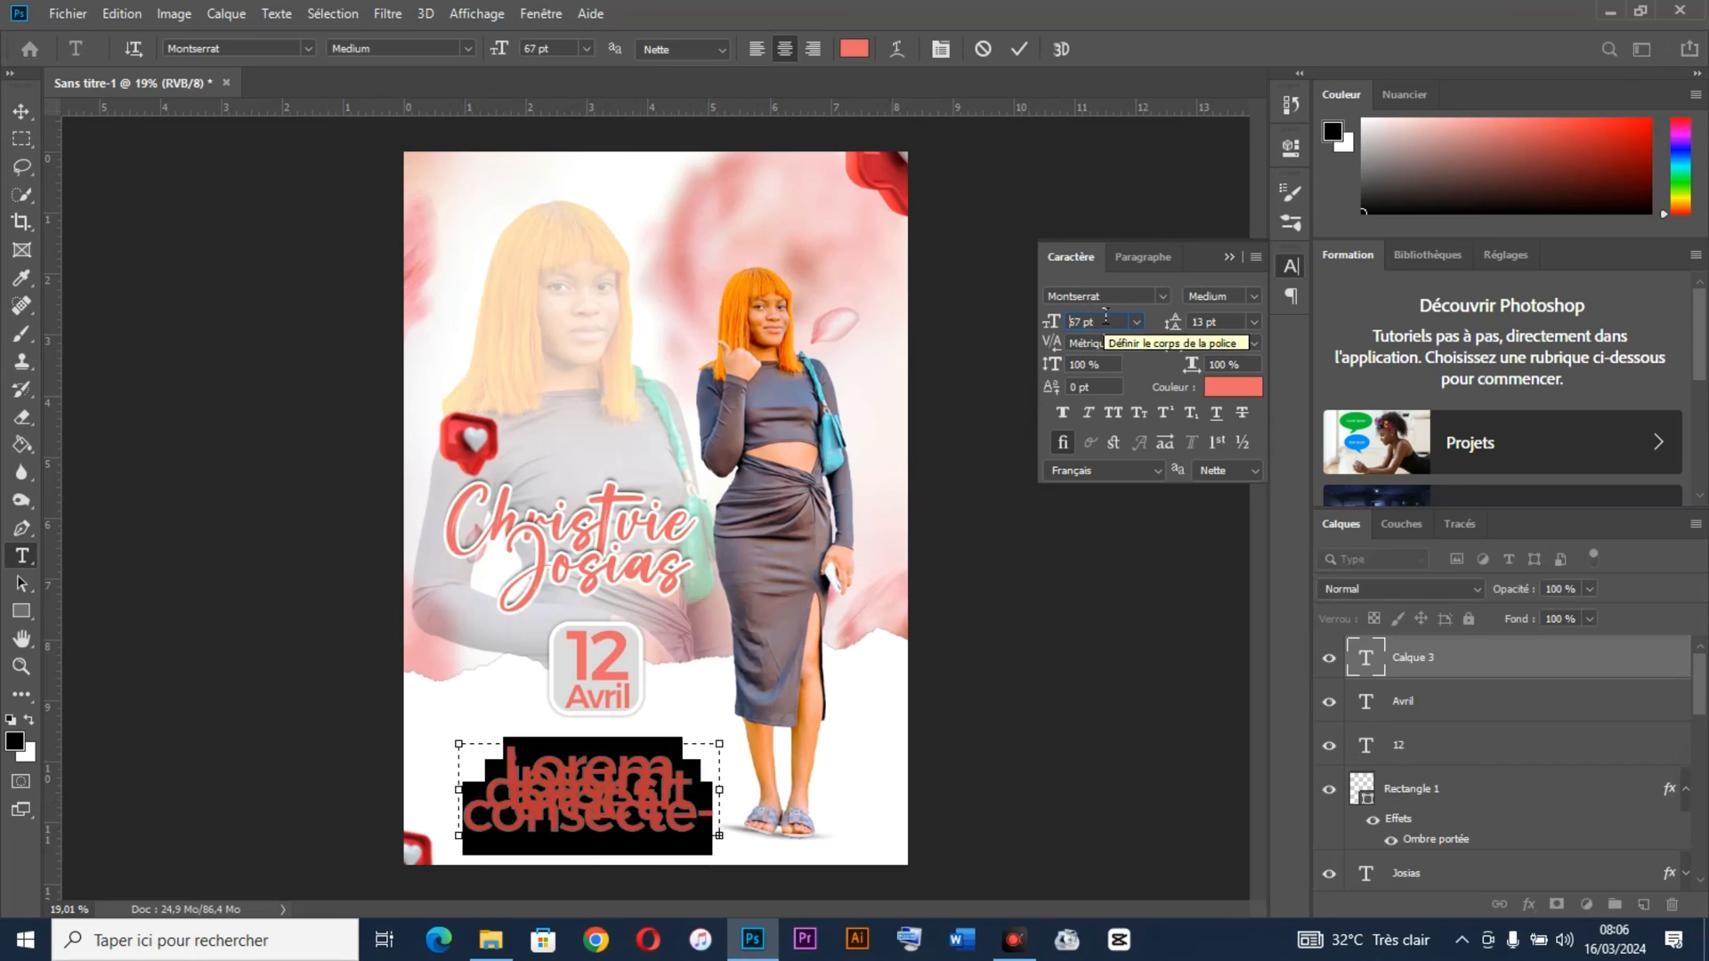
pyautogui.scroll(-7, 1103, 316)
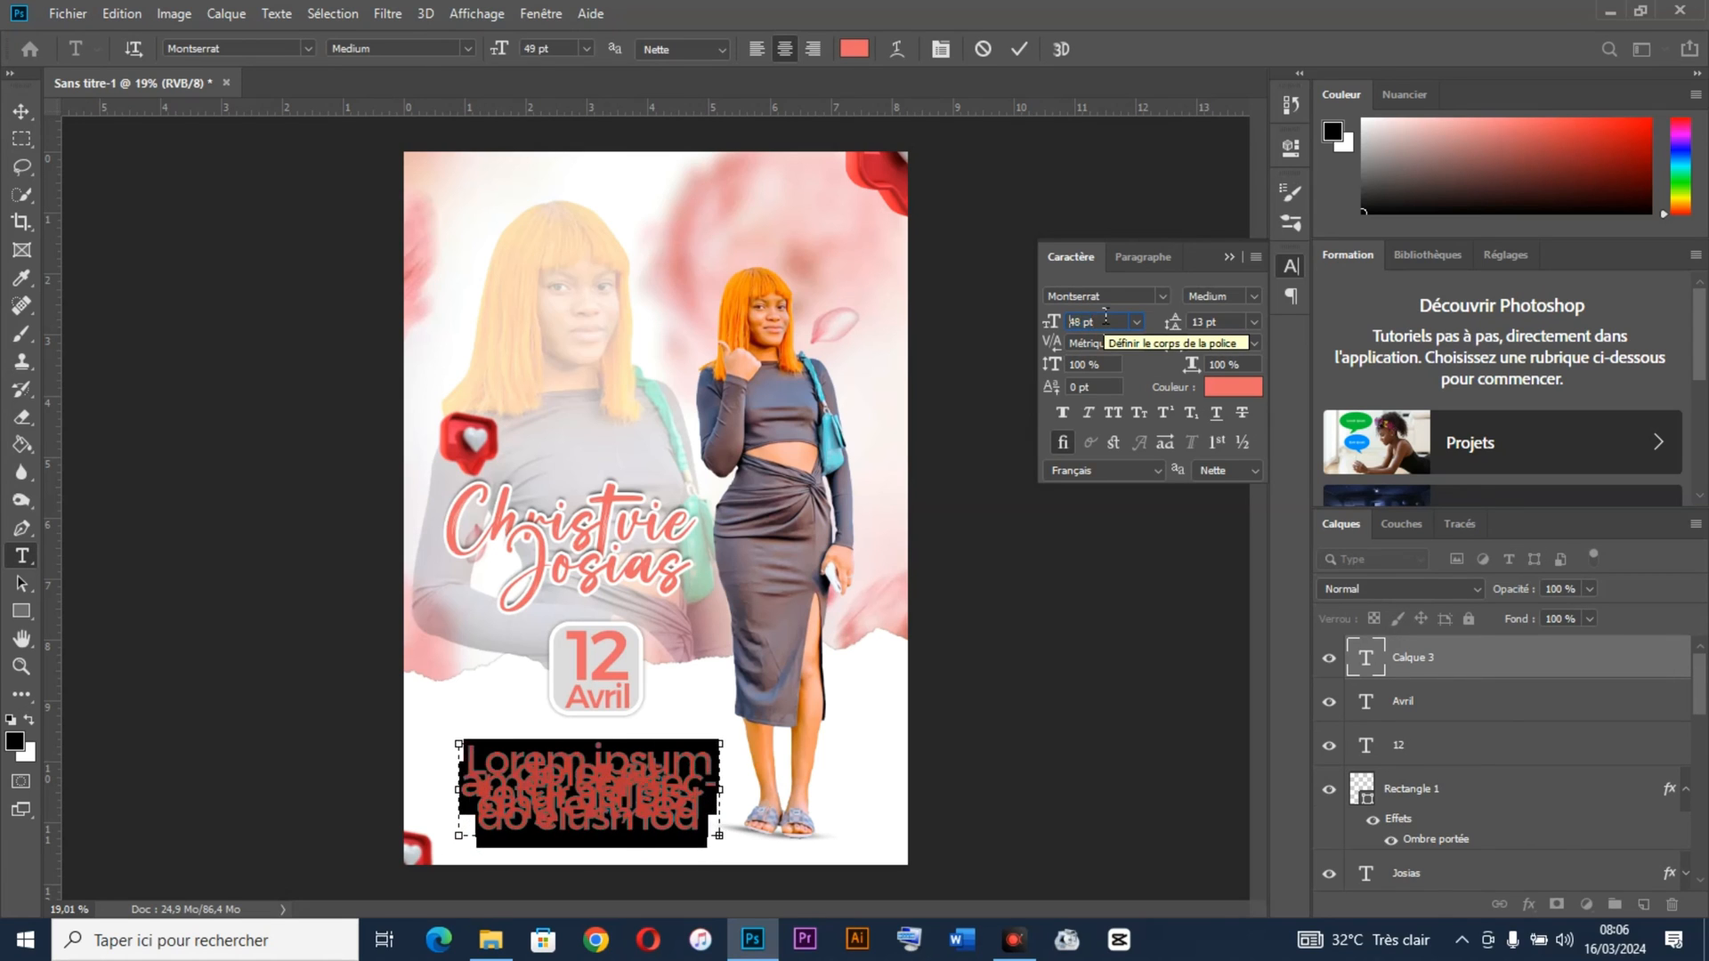
pyautogui.scroll(-16, 1104, 317)
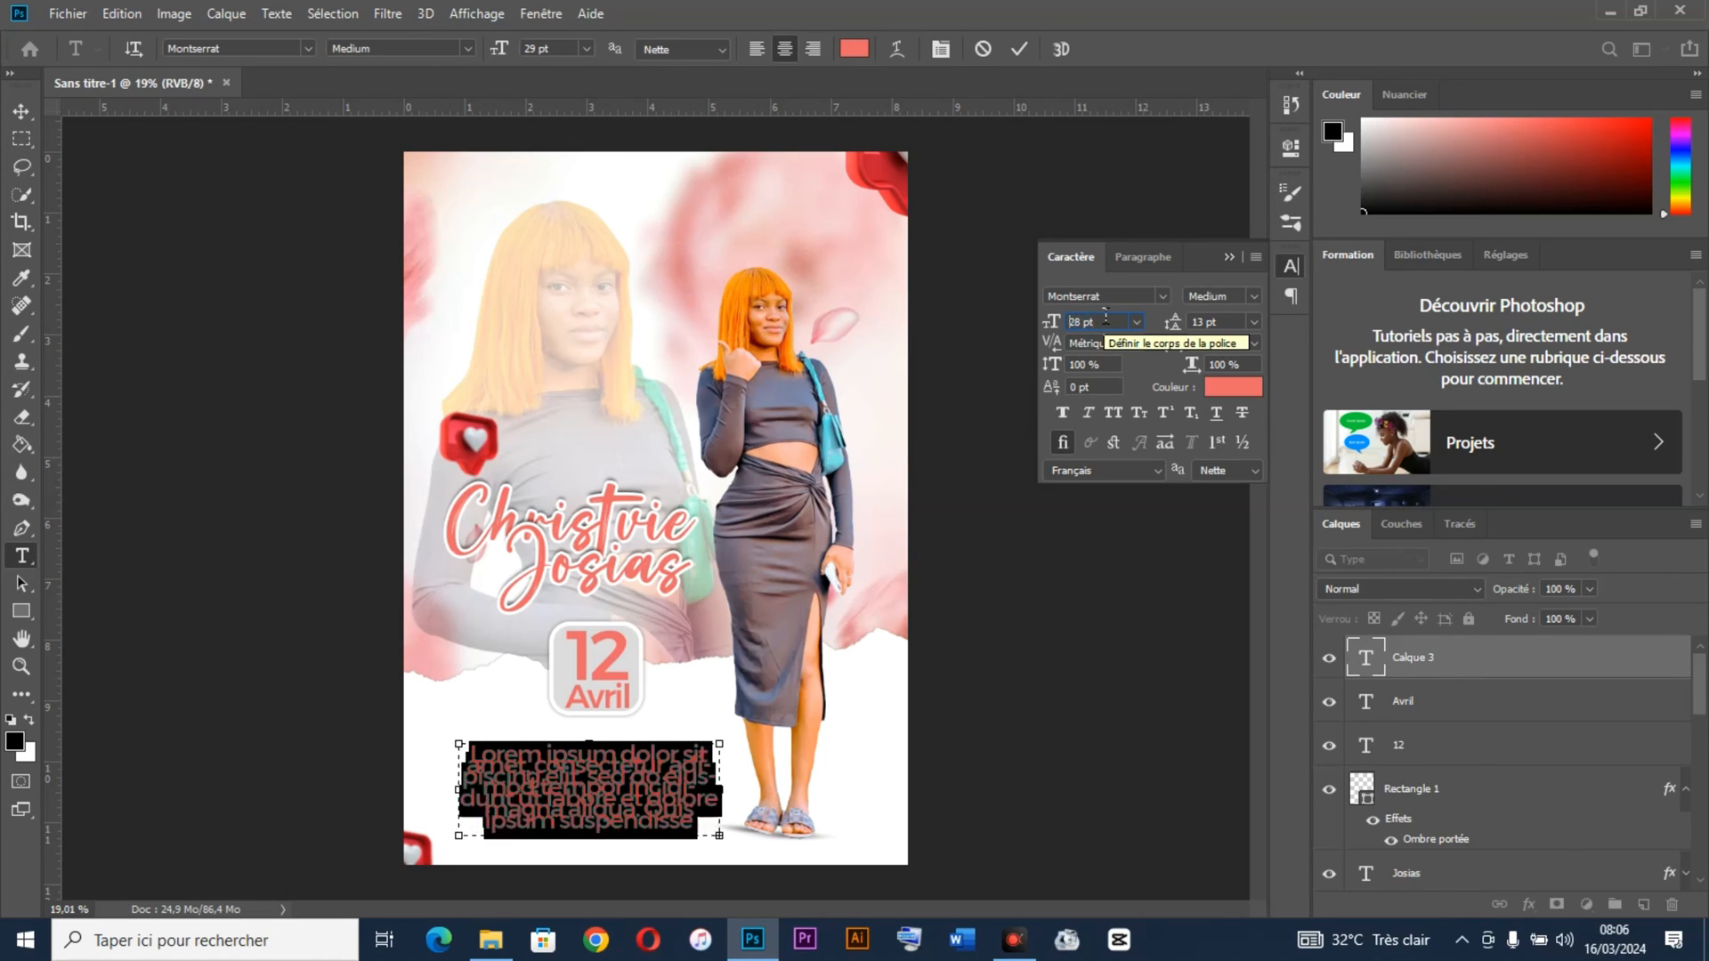
pyautogui.scroll(-6, 1105, 317)
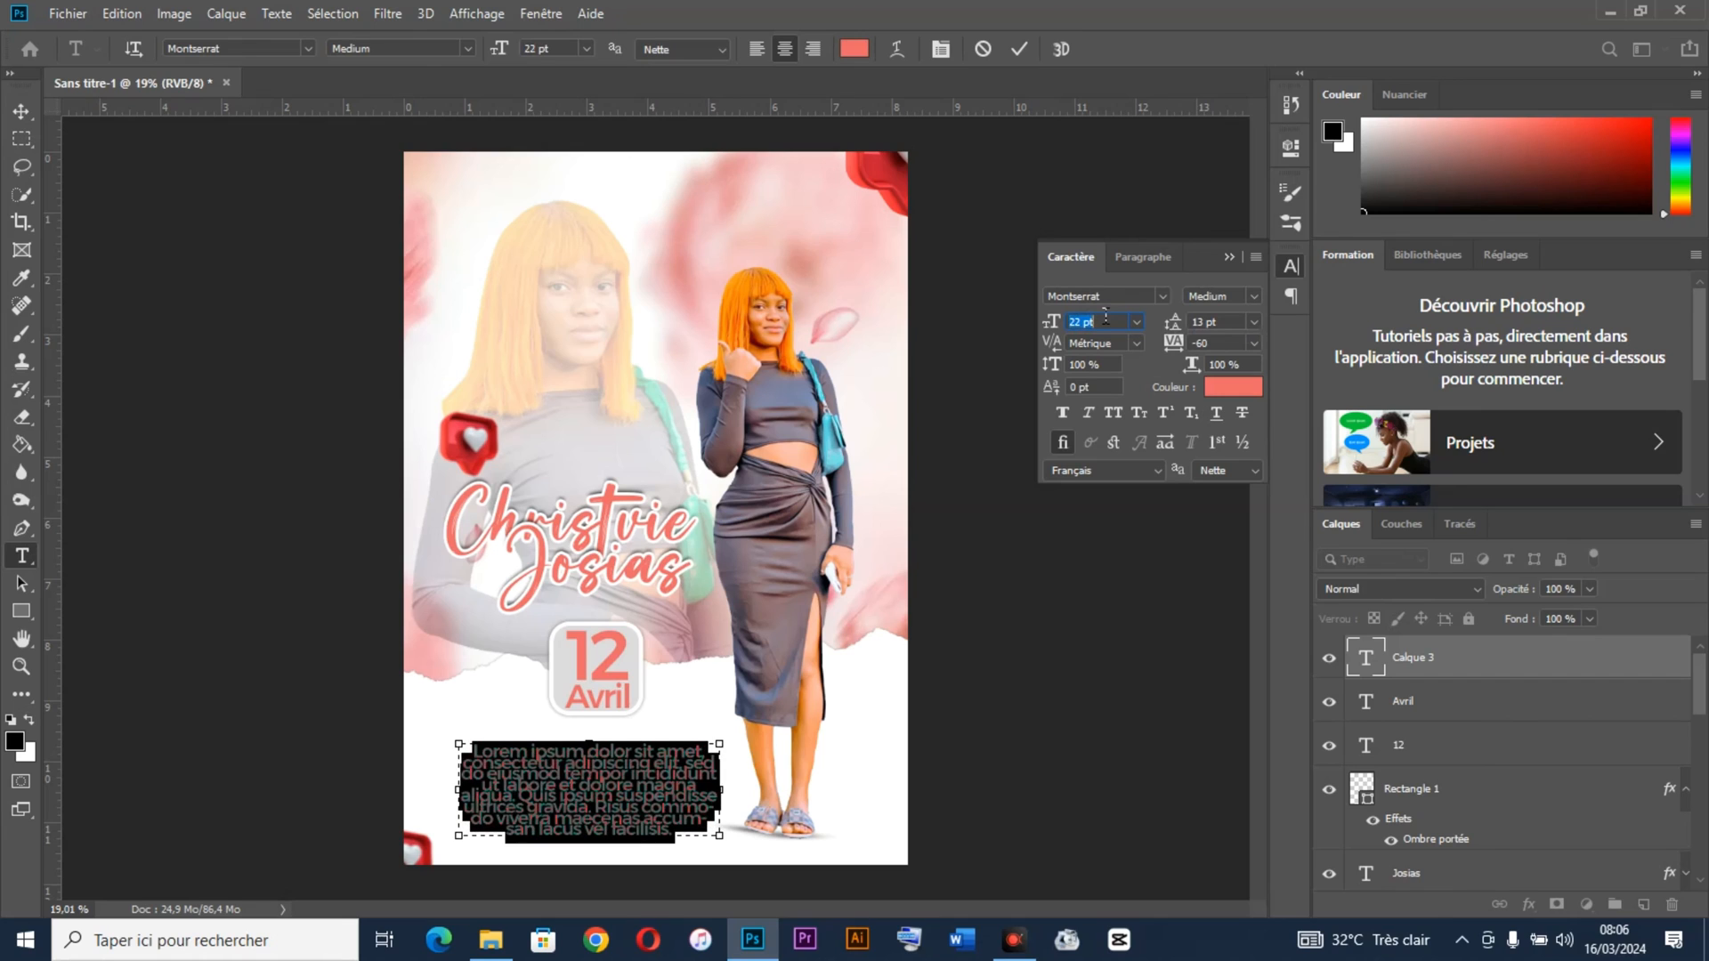
pyautogui.scroll(-2, 1105, 316)
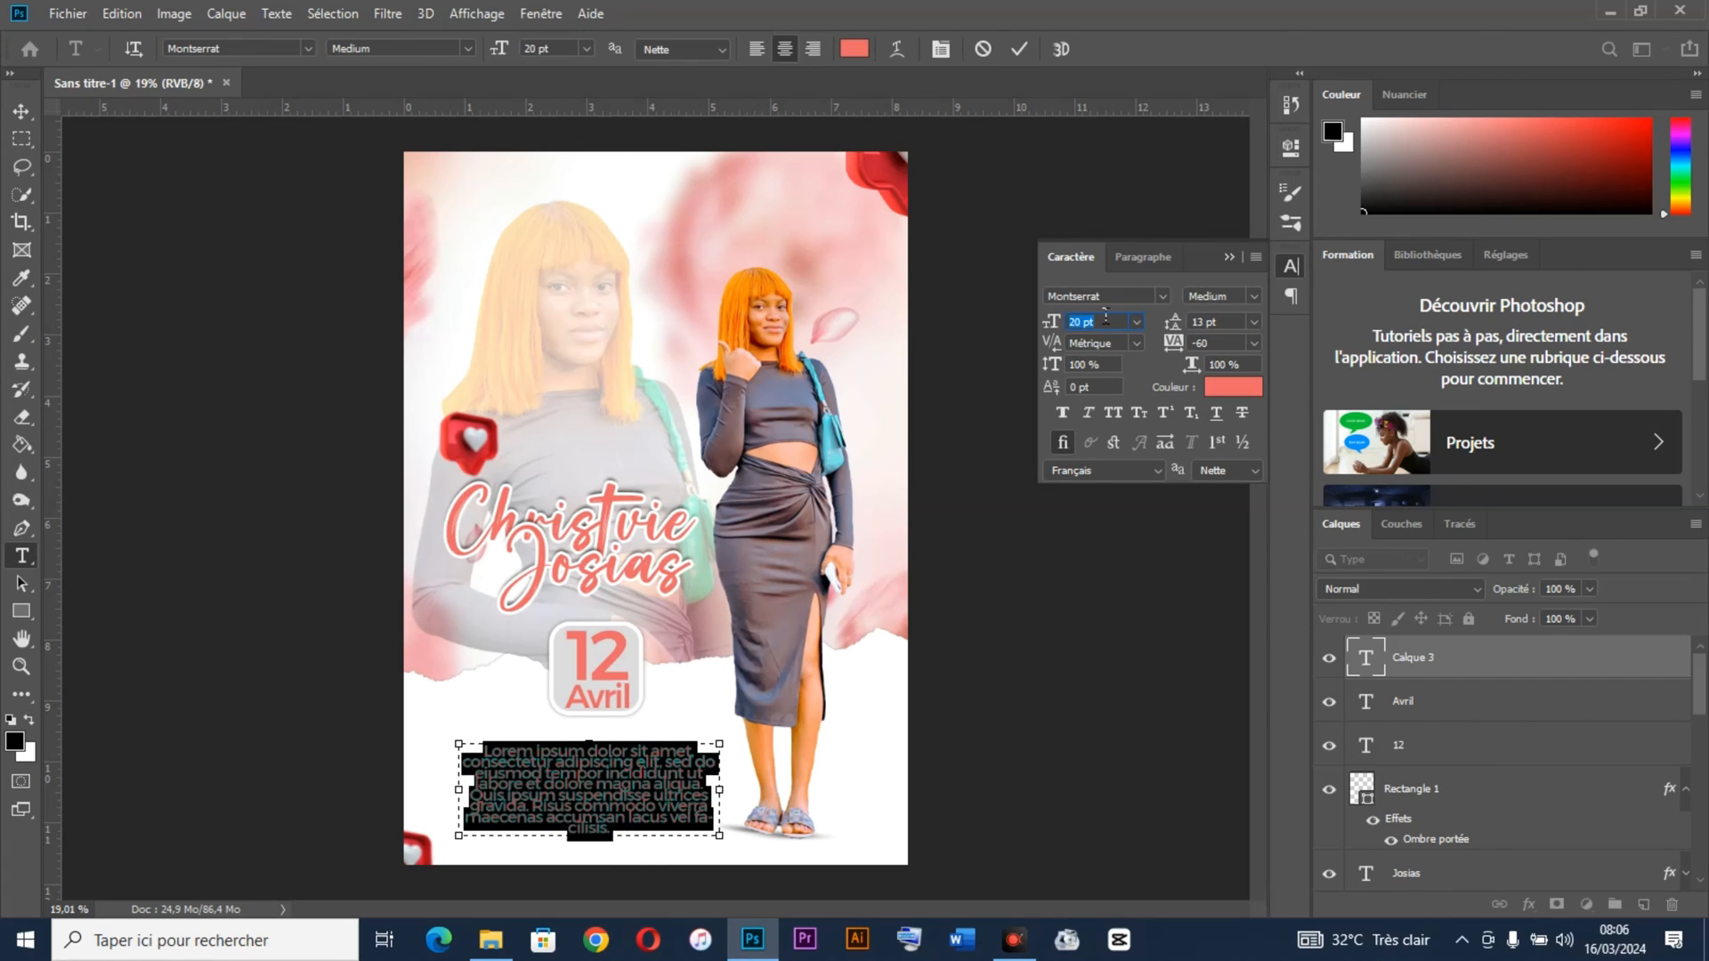
pyautogui.click(753, 52)
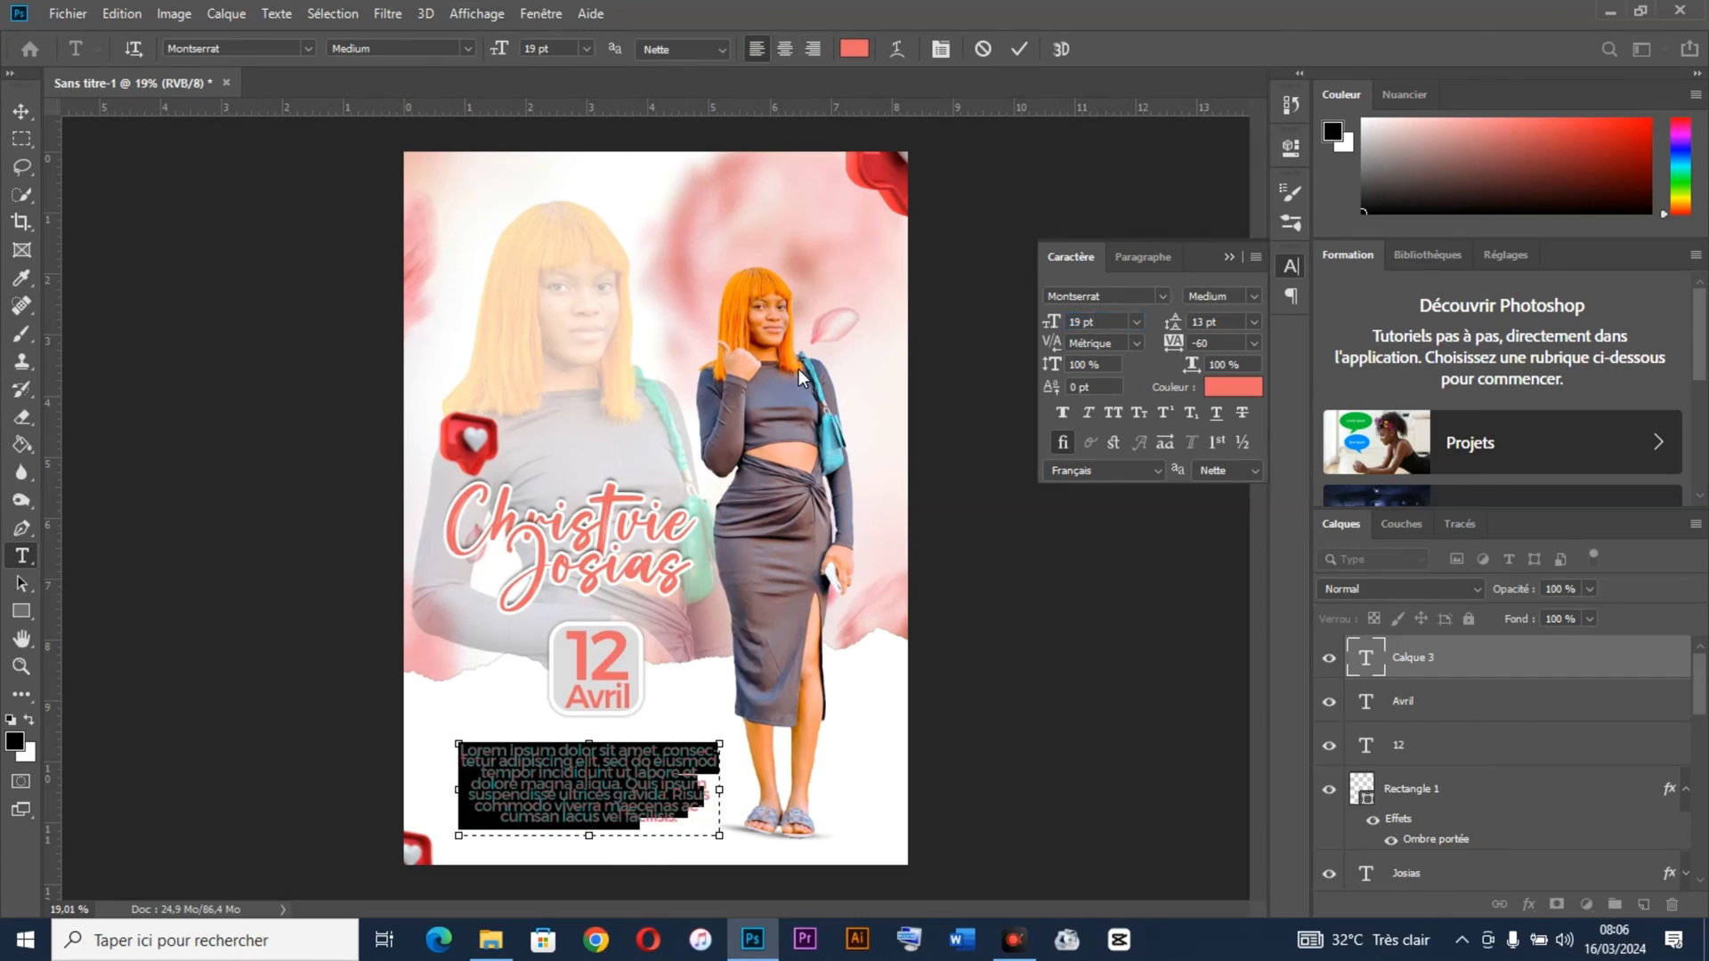
pyautogui.click(1229, 345)
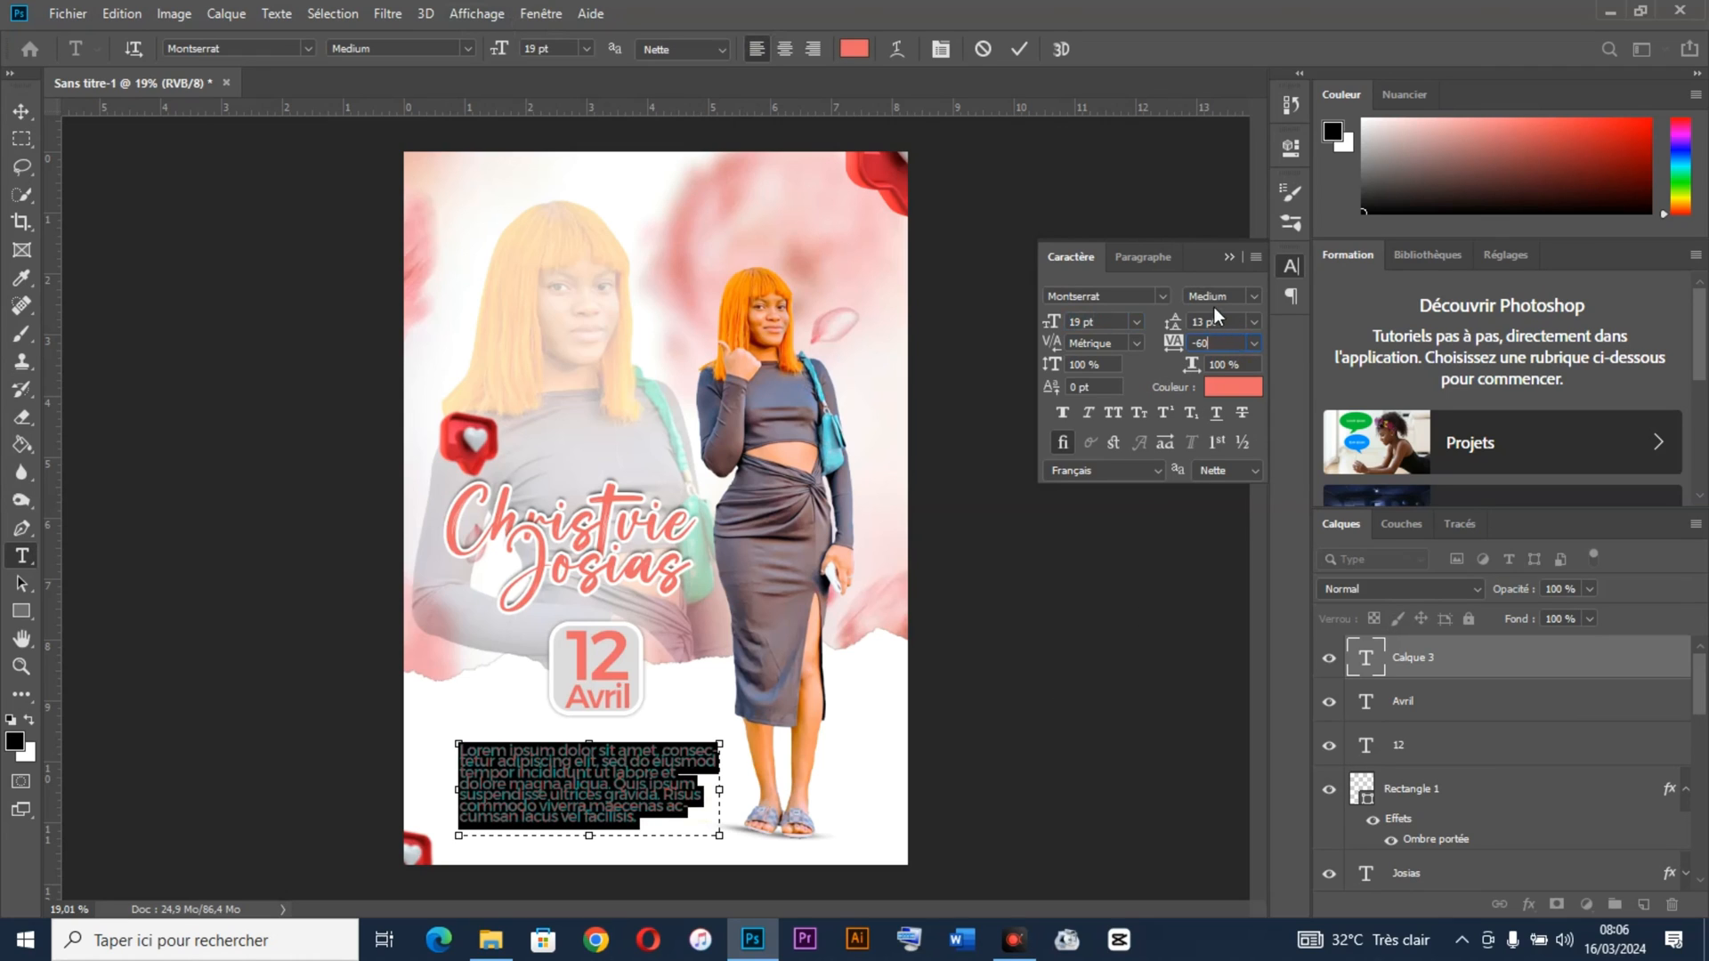
pyautogui.press('Up')
pyautogui.press('Up')
pyautogui.press('Up')
pyautogui.press('Up')
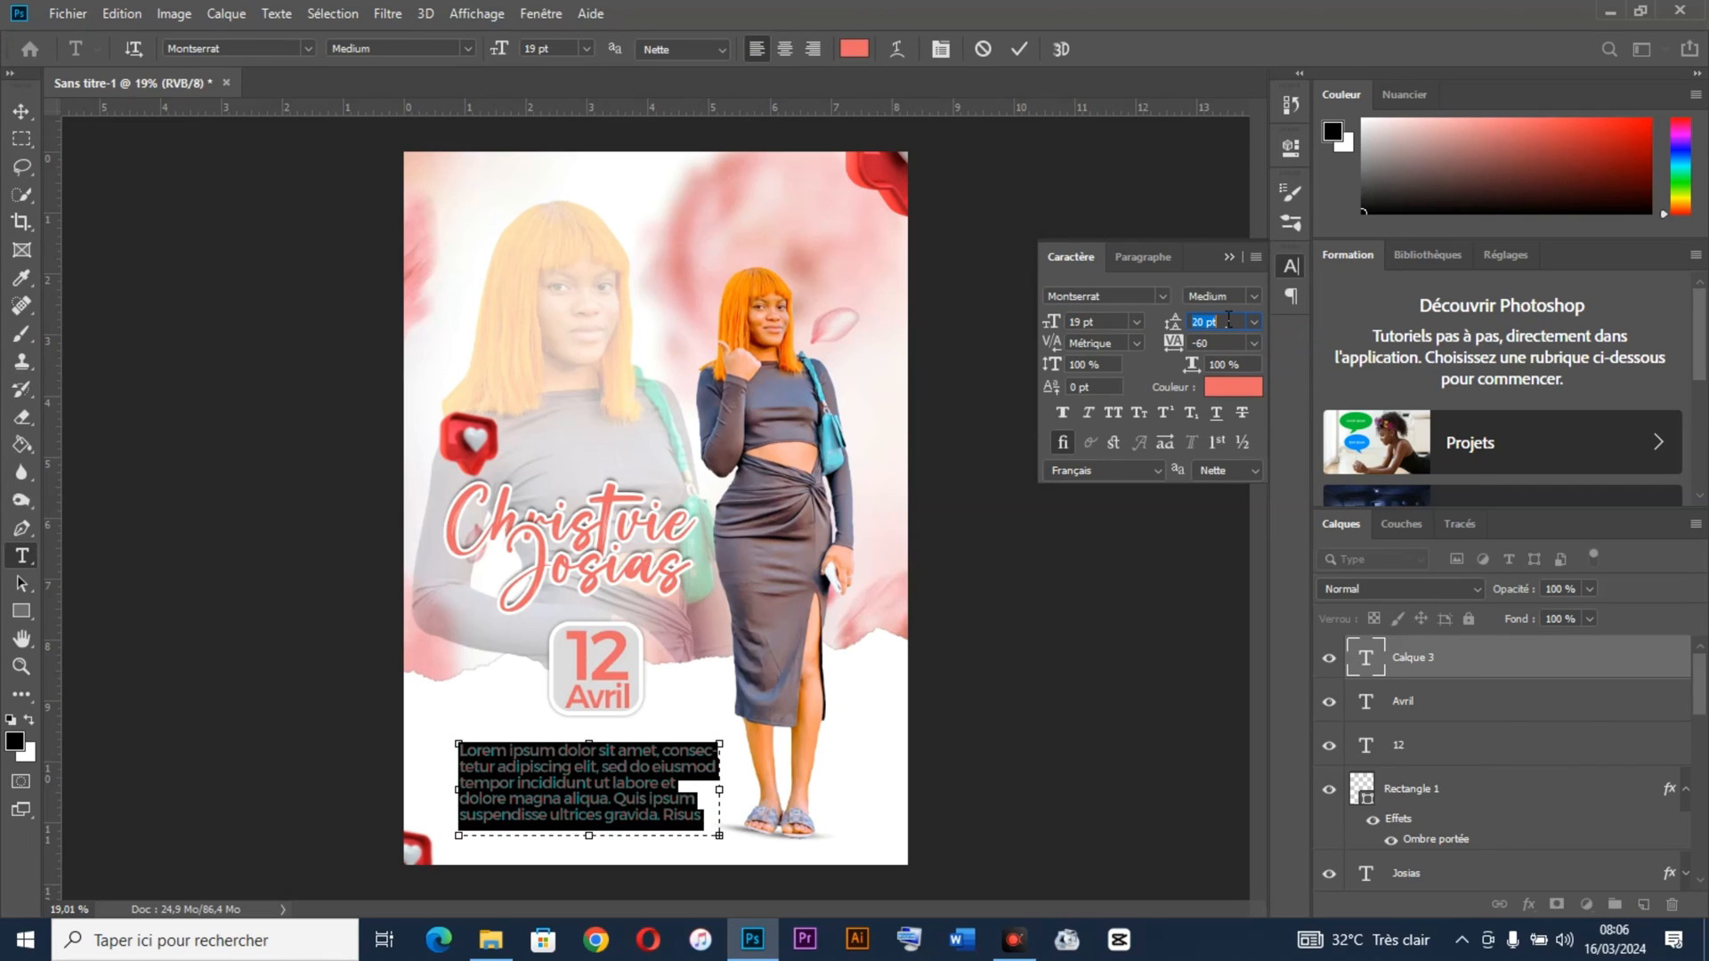
pyautogui.press('Up')
pyautogui.press('Up')
pyautogui.press('Up')
pyautogui.press('Up')
pyautogui.press('Up')
pyautogui.press('Up')
pyautogui.press('Up')
pyautogui.press('Up')
pyautogui.press('Up')
pyautogui.press('Up')
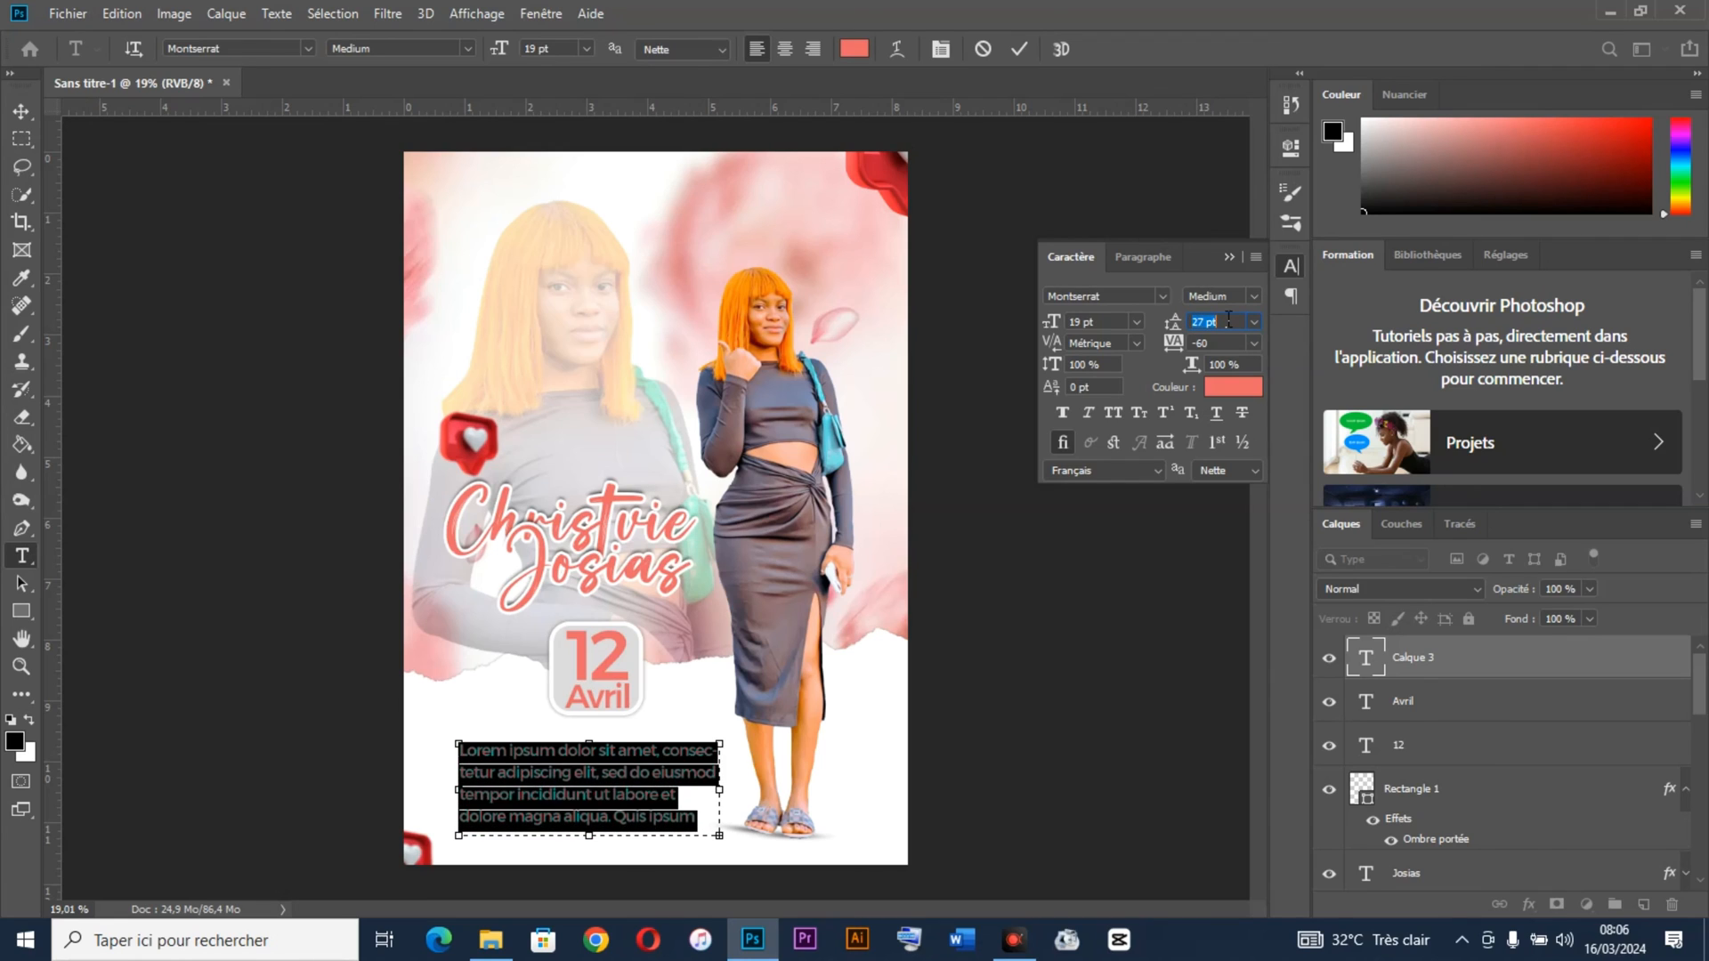
pyautogui.click(1021, 48)
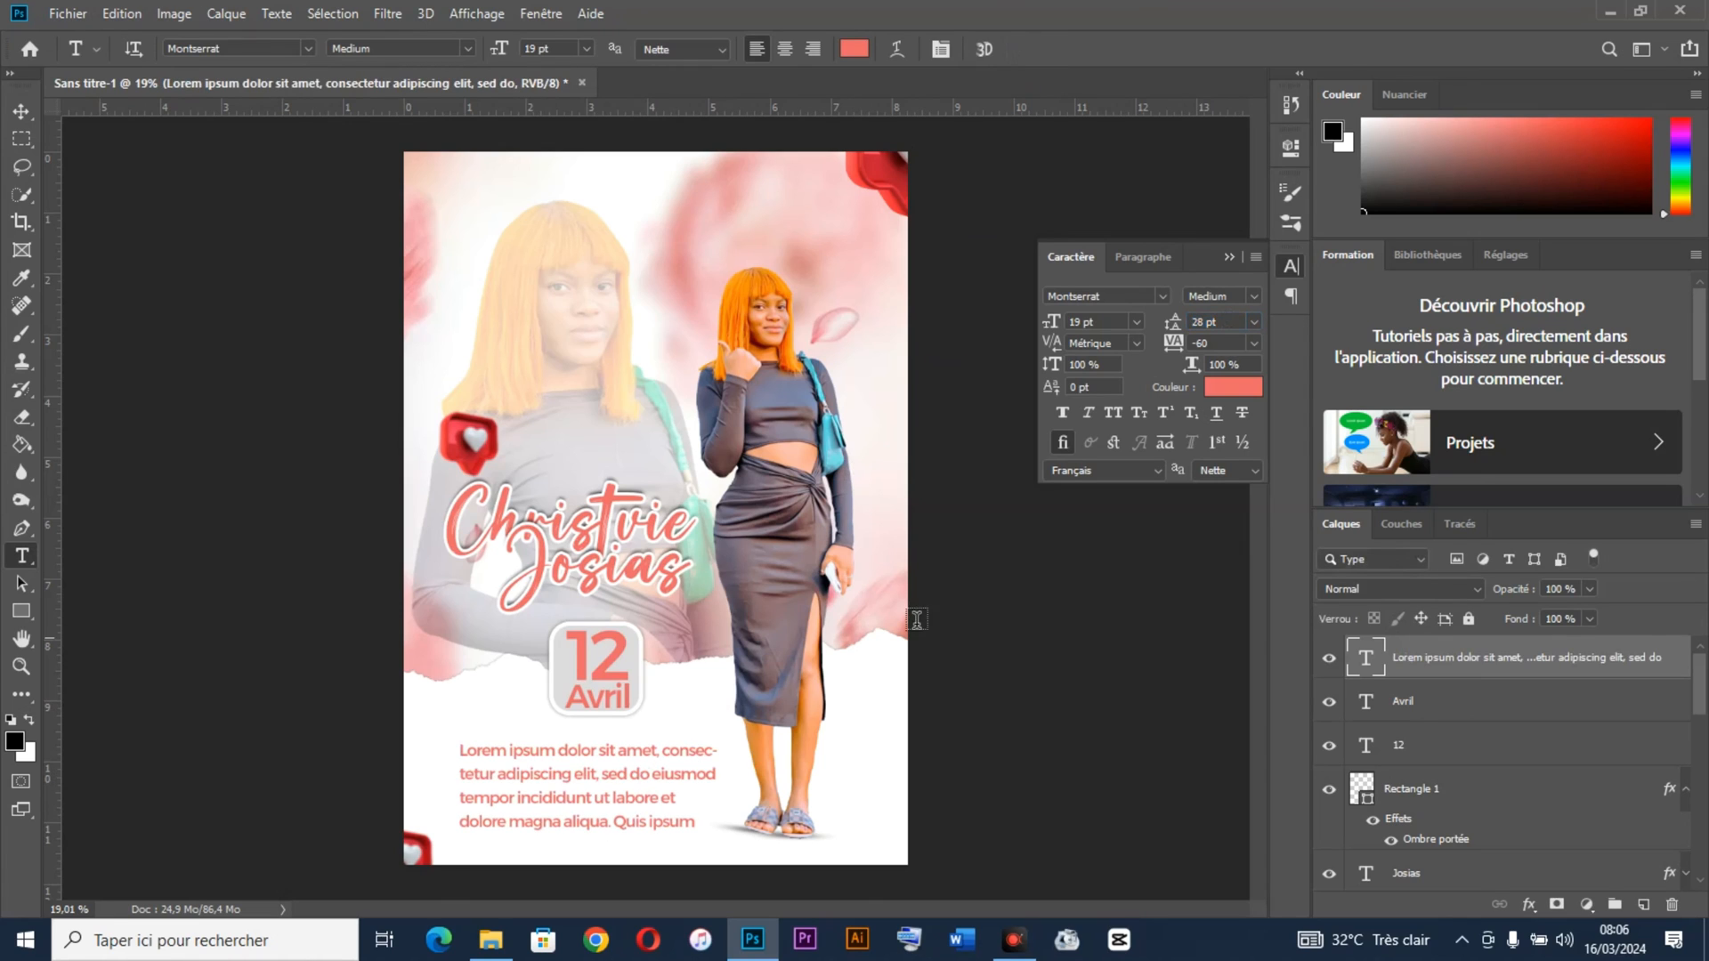
# Step: Select all the Lorem paragraph text, set leading to 25 pt and colour #000000, then commit
pyautogui.click(660, 754)
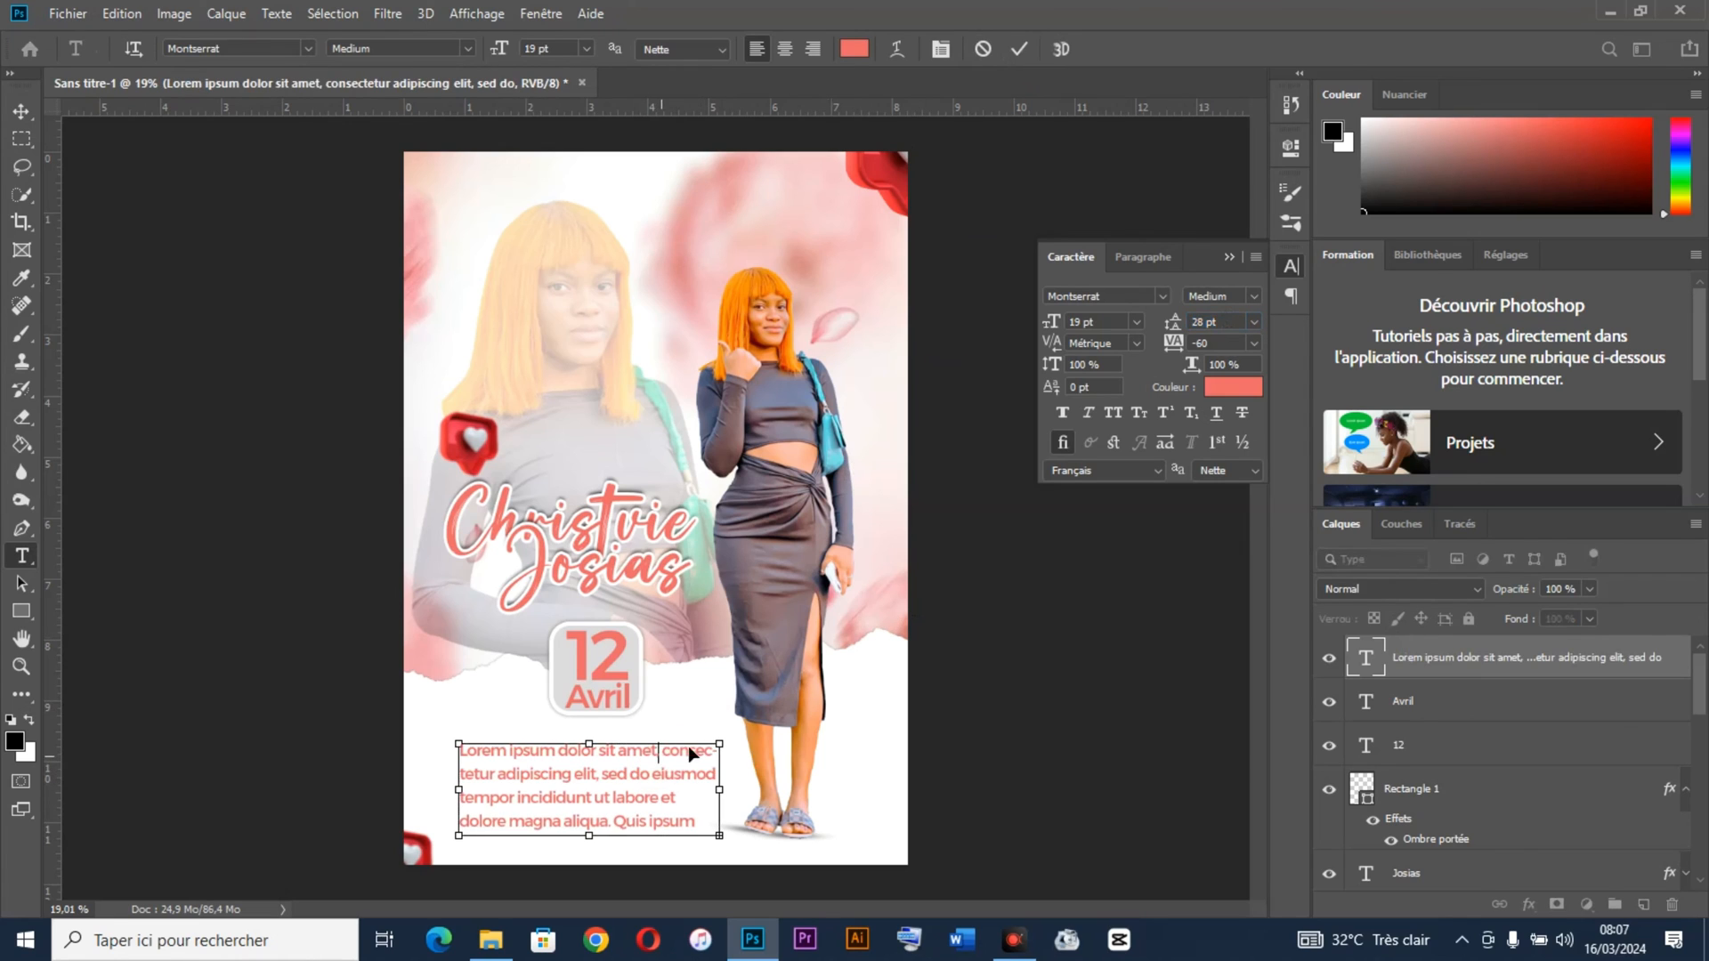
pyautogui.hotkey('ctrl', 'a')
pyautogui.scroll(-3, 1229, 322)
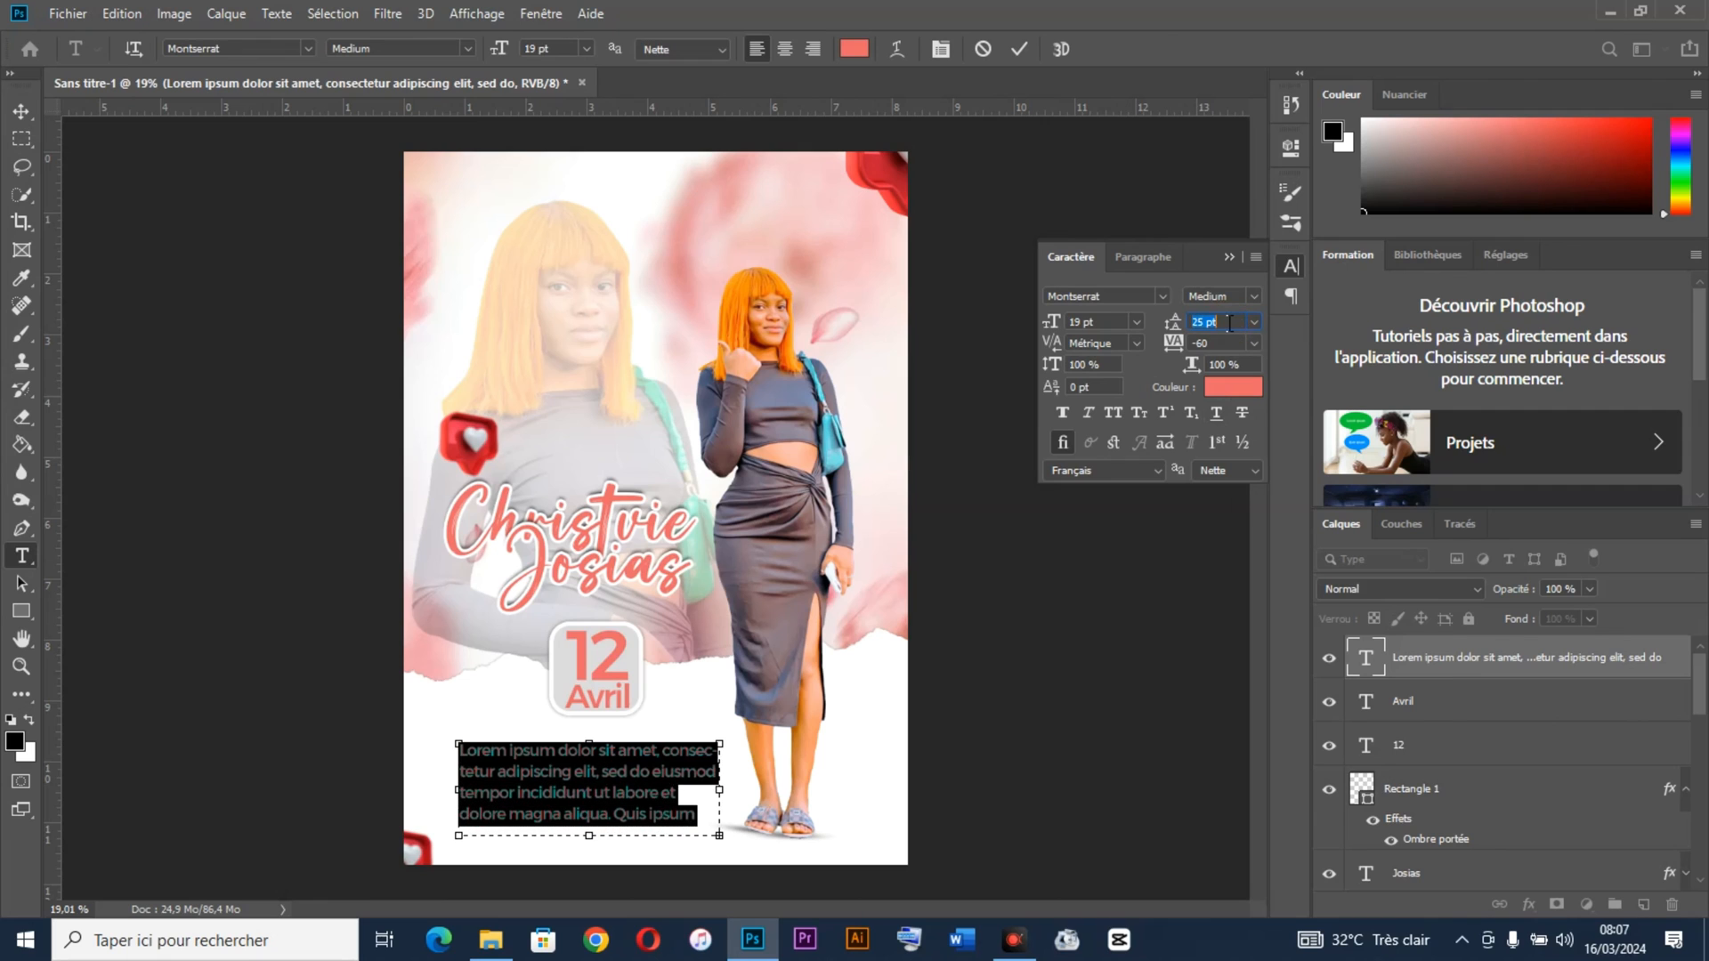
pyautogui.click(1233, 386)
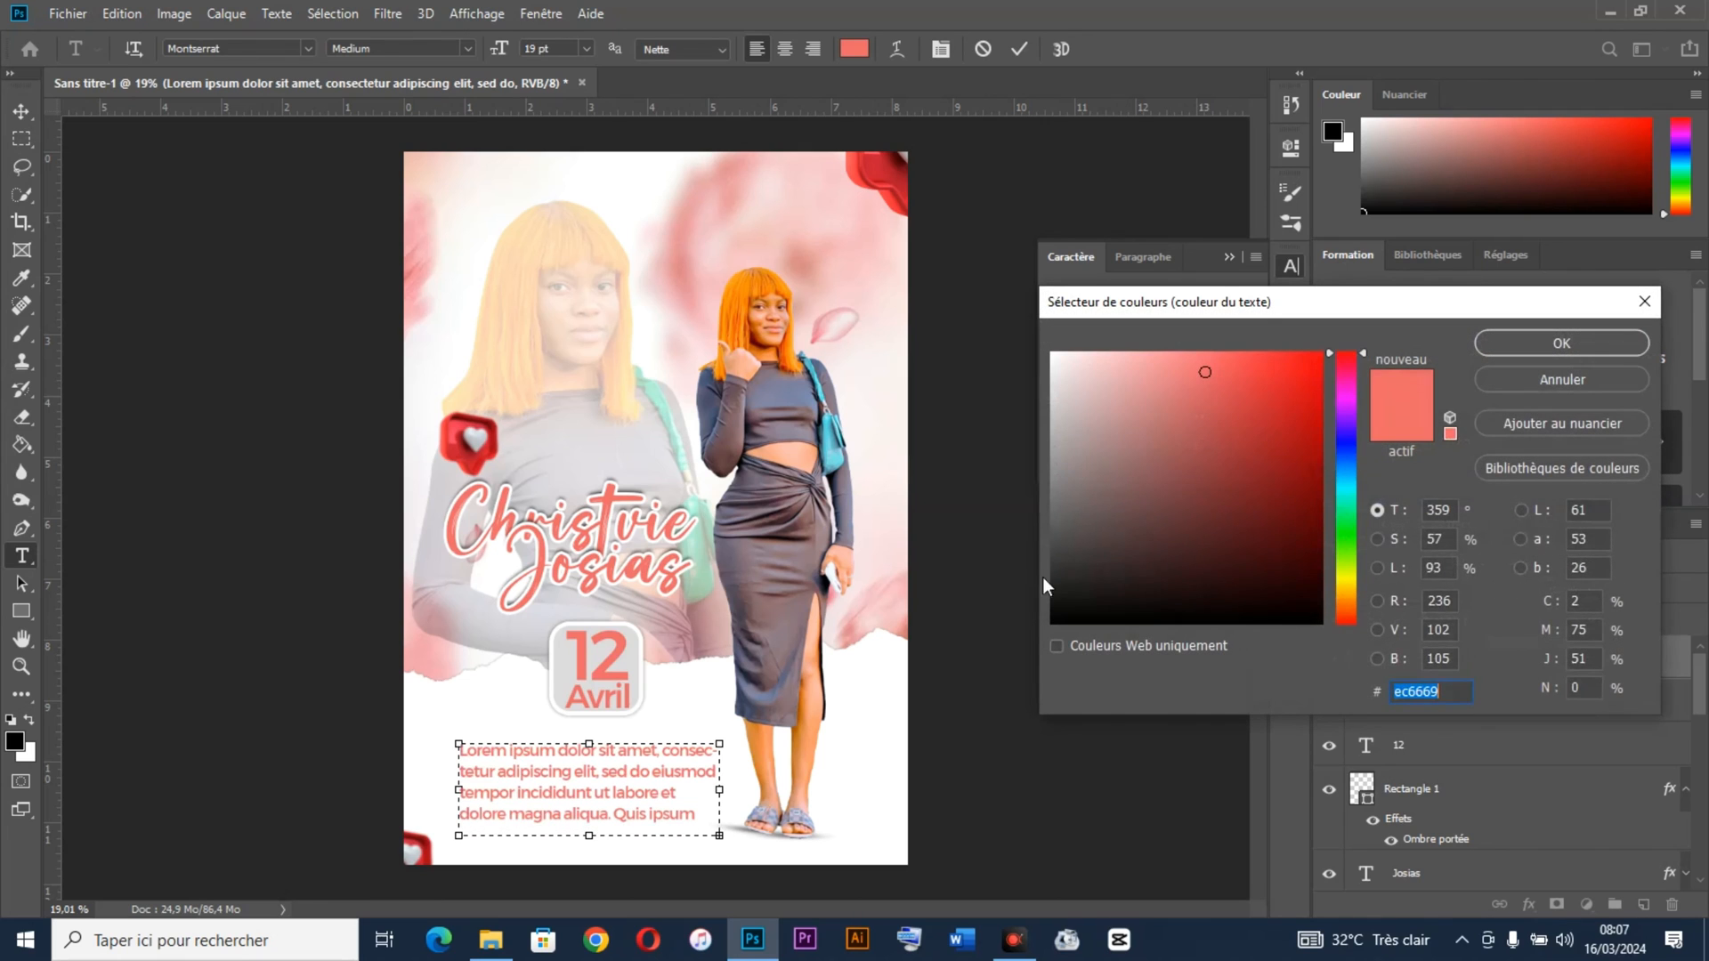
pyautogui.moveTo(1053, 582); pyautogui.dragTo(1059, 625)
pyautogui.click(1504, 342)
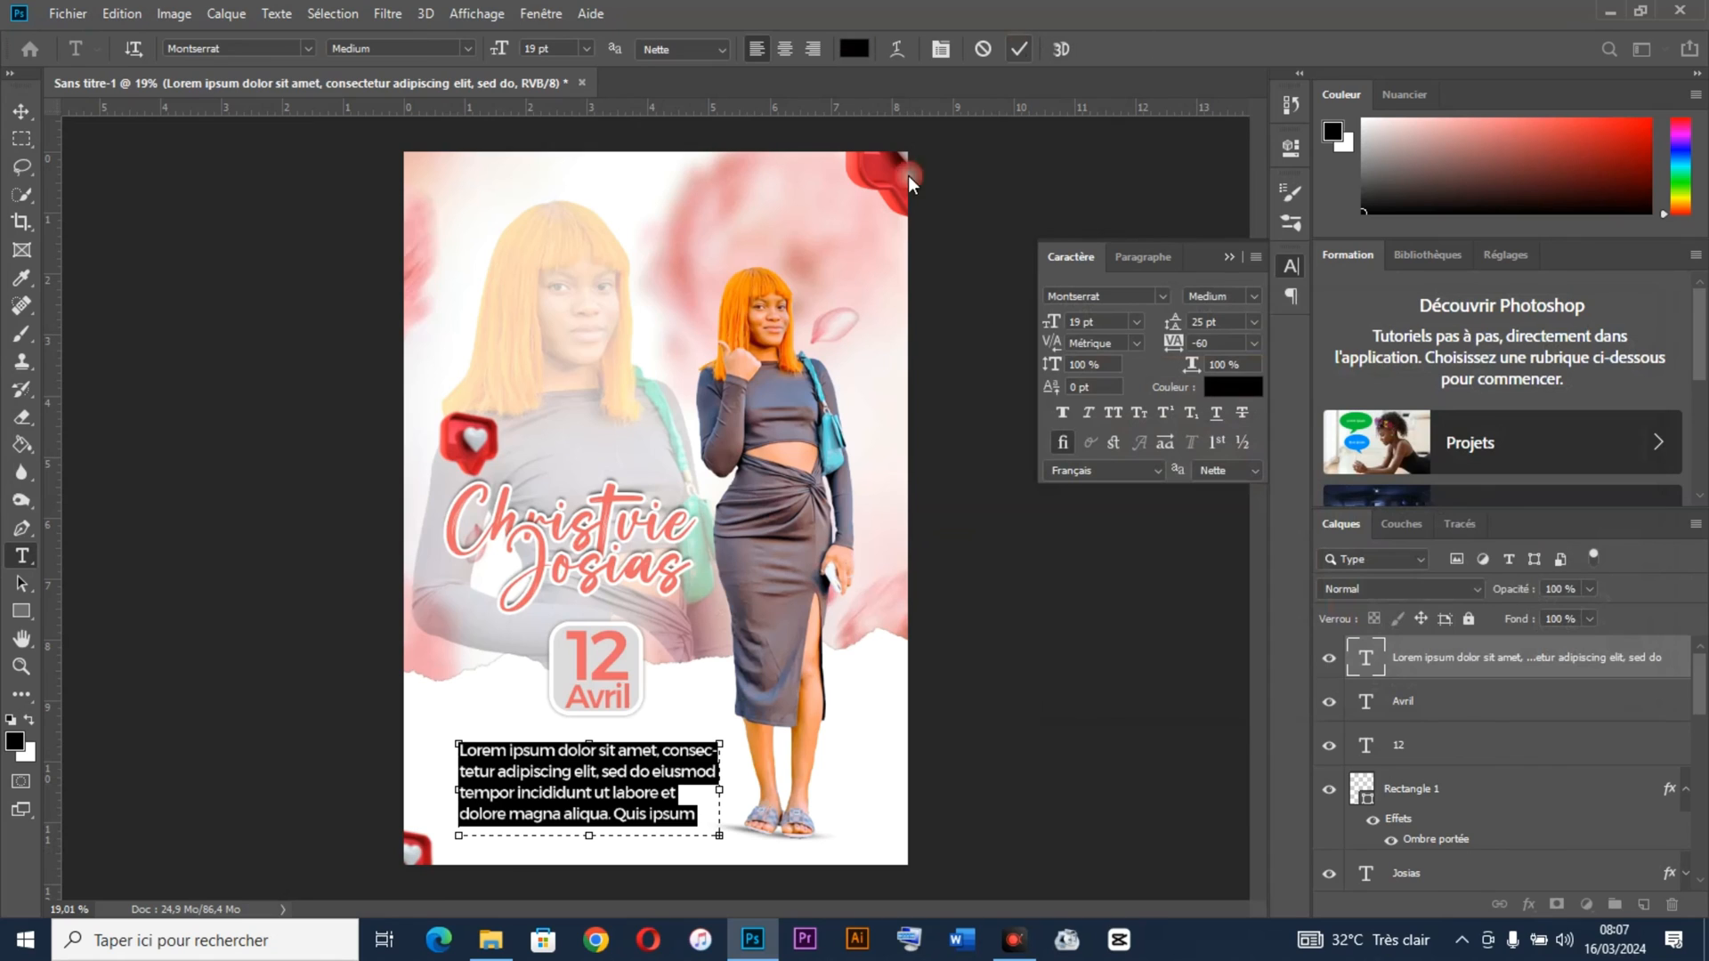
pyautogui.click(1019, 49)
# Step: Free Transform the paragraph block narrower, scaling the text to about 90%
pyautogui.click(21, 610)
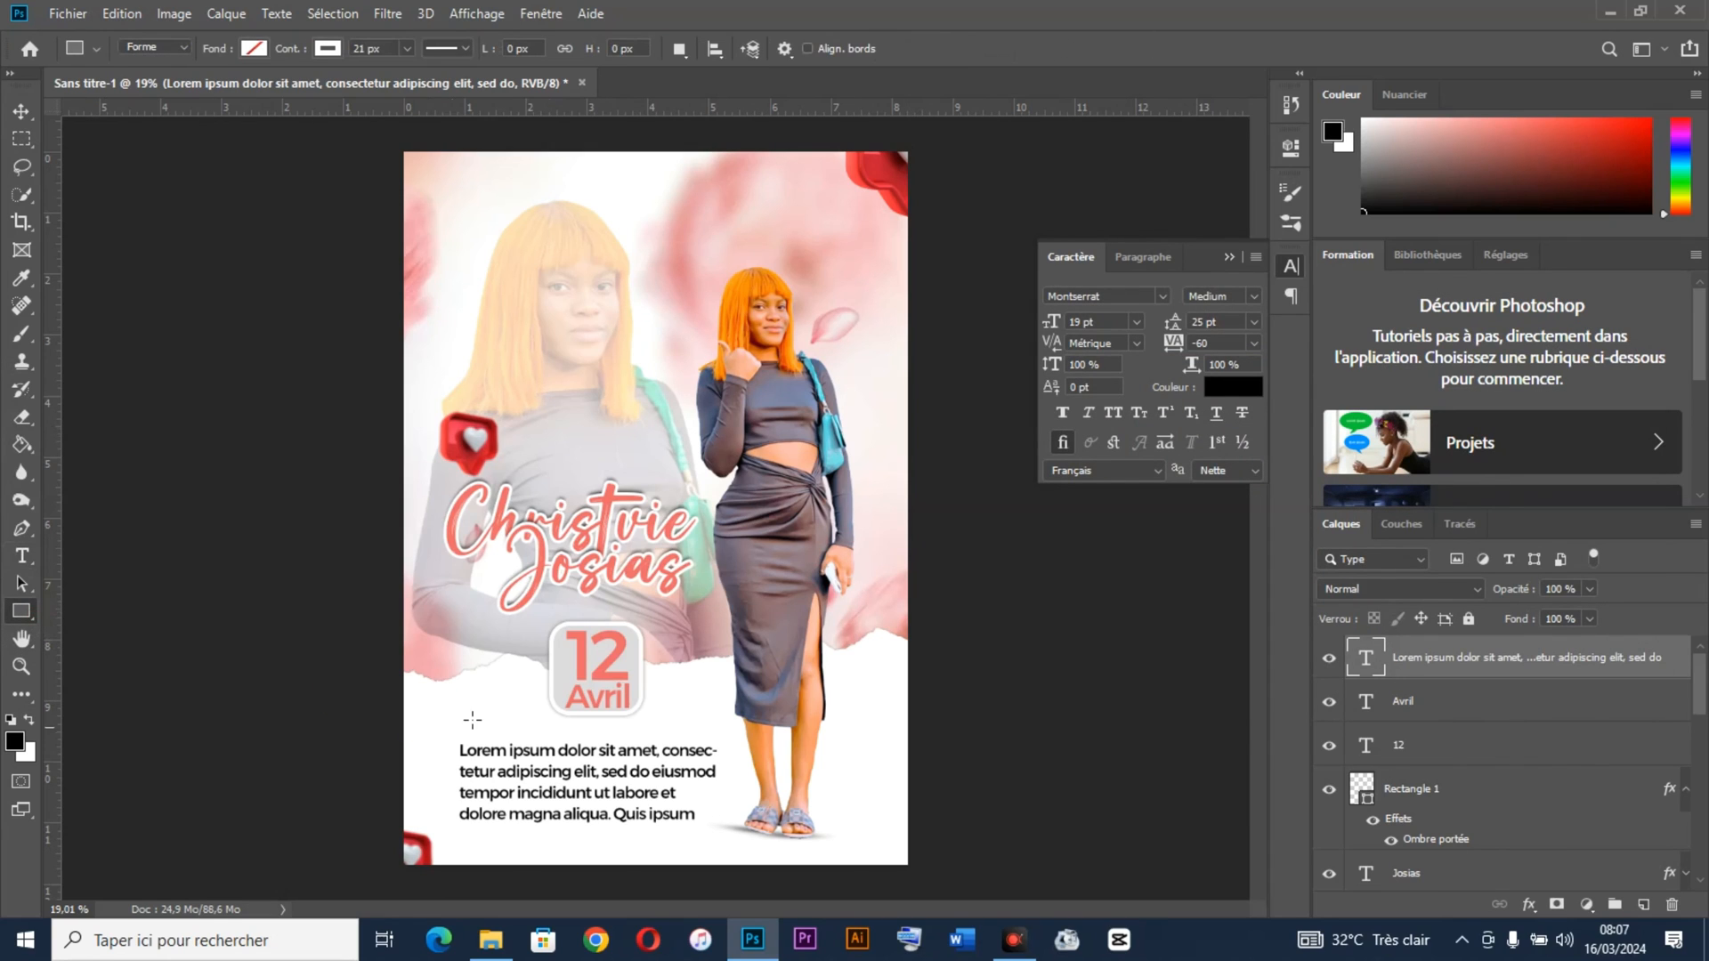
pyautogui.click(24, 118)
pyautogui.moveTo(717, 792); pyautogui.dragTo(597, 797)
pyautogui.press('Return')
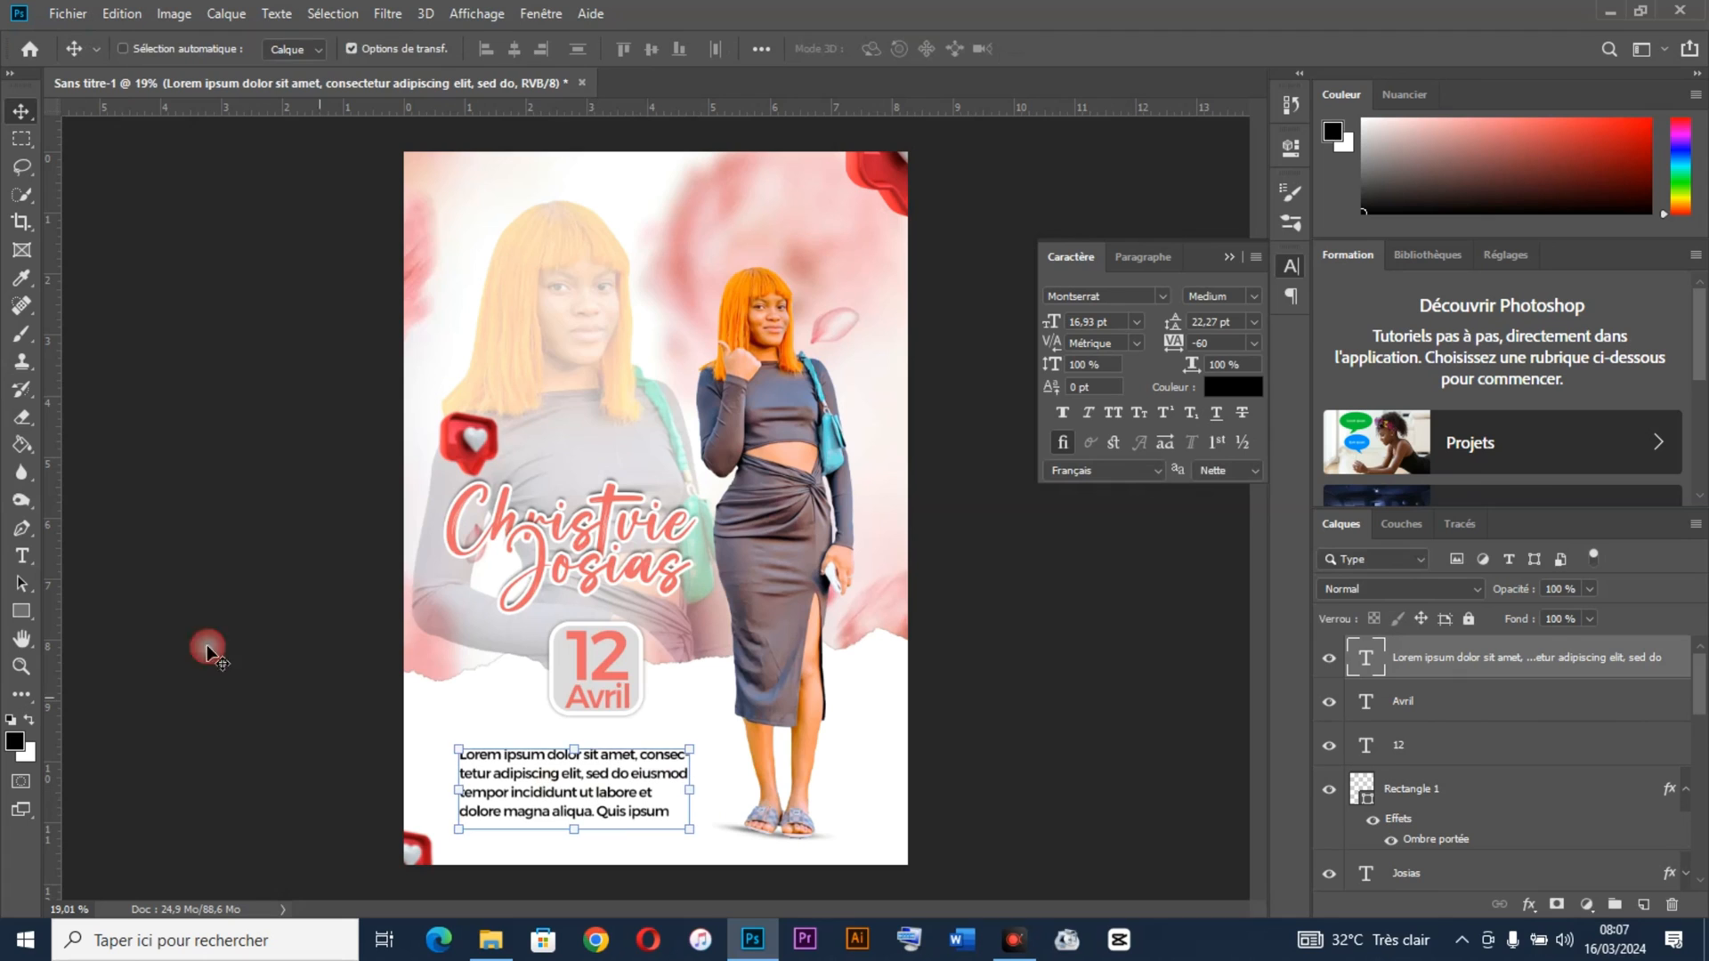
# Step: Draw a rectangle over the paragraph with a black, dashed, 10 px outline
pyautogui.click(22, 612)
pyautogui.moveTo(467, 763)
pyautogui.mouseDown()
pyautogui.moveTo(591, 770)
pyautogui.moveTo(608, 789)
pyautogui.mouseUp()
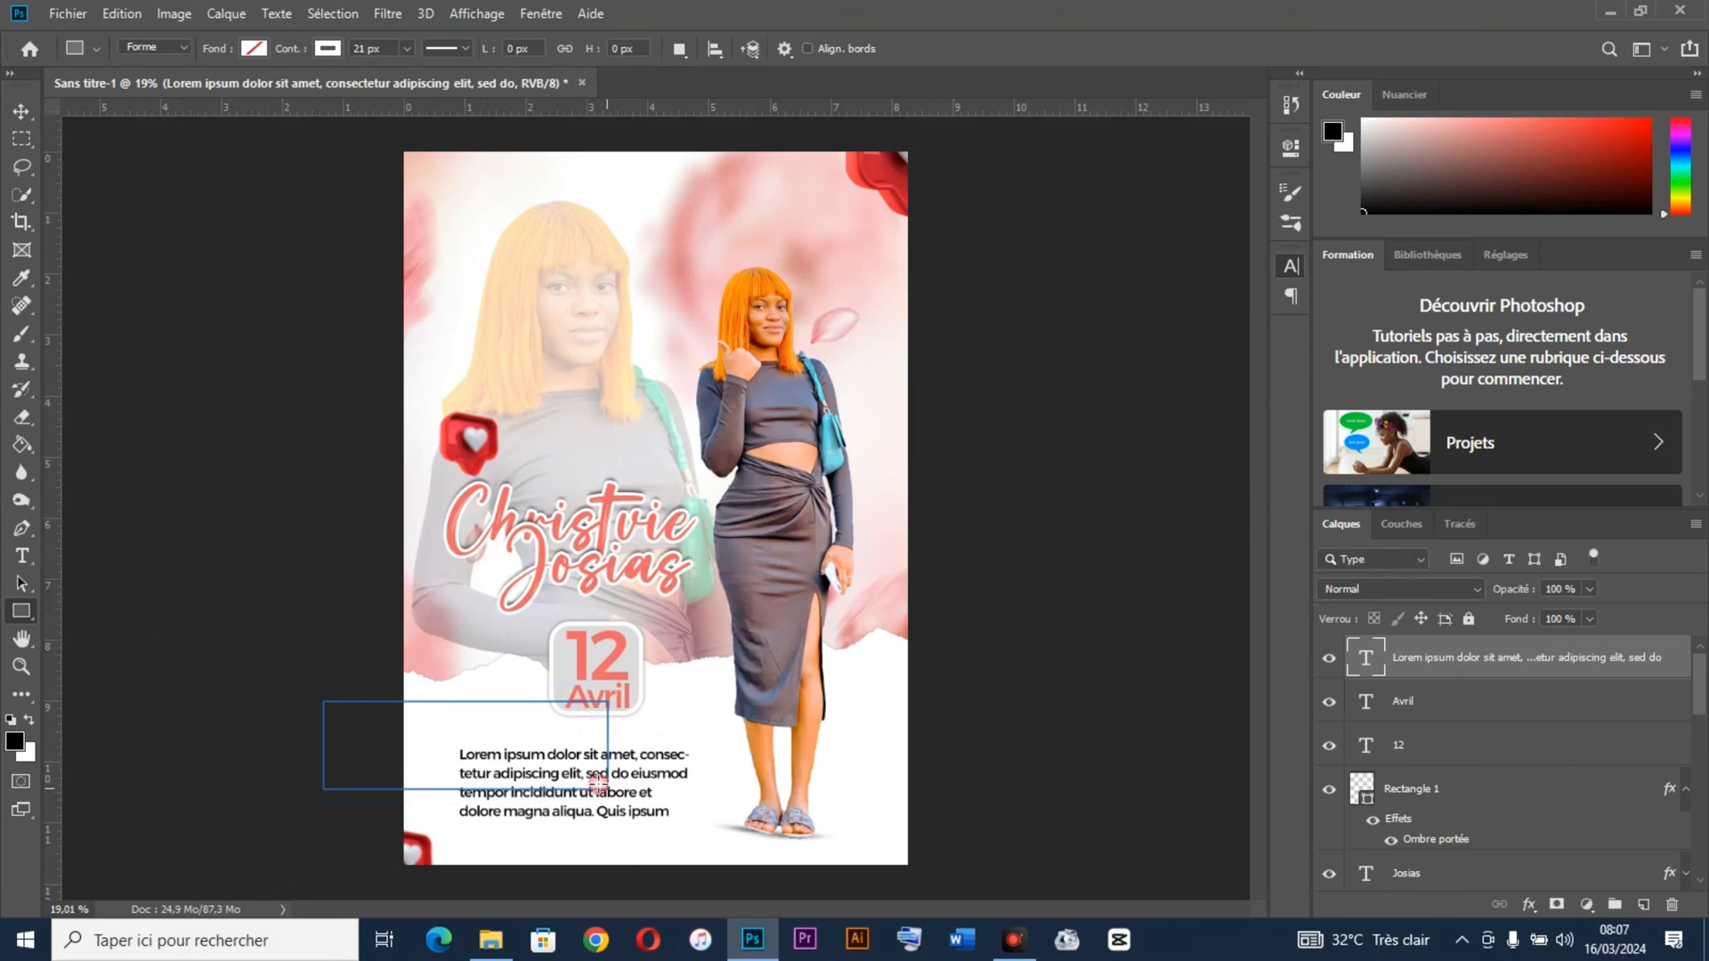
pyautogui.click(1026, 273)
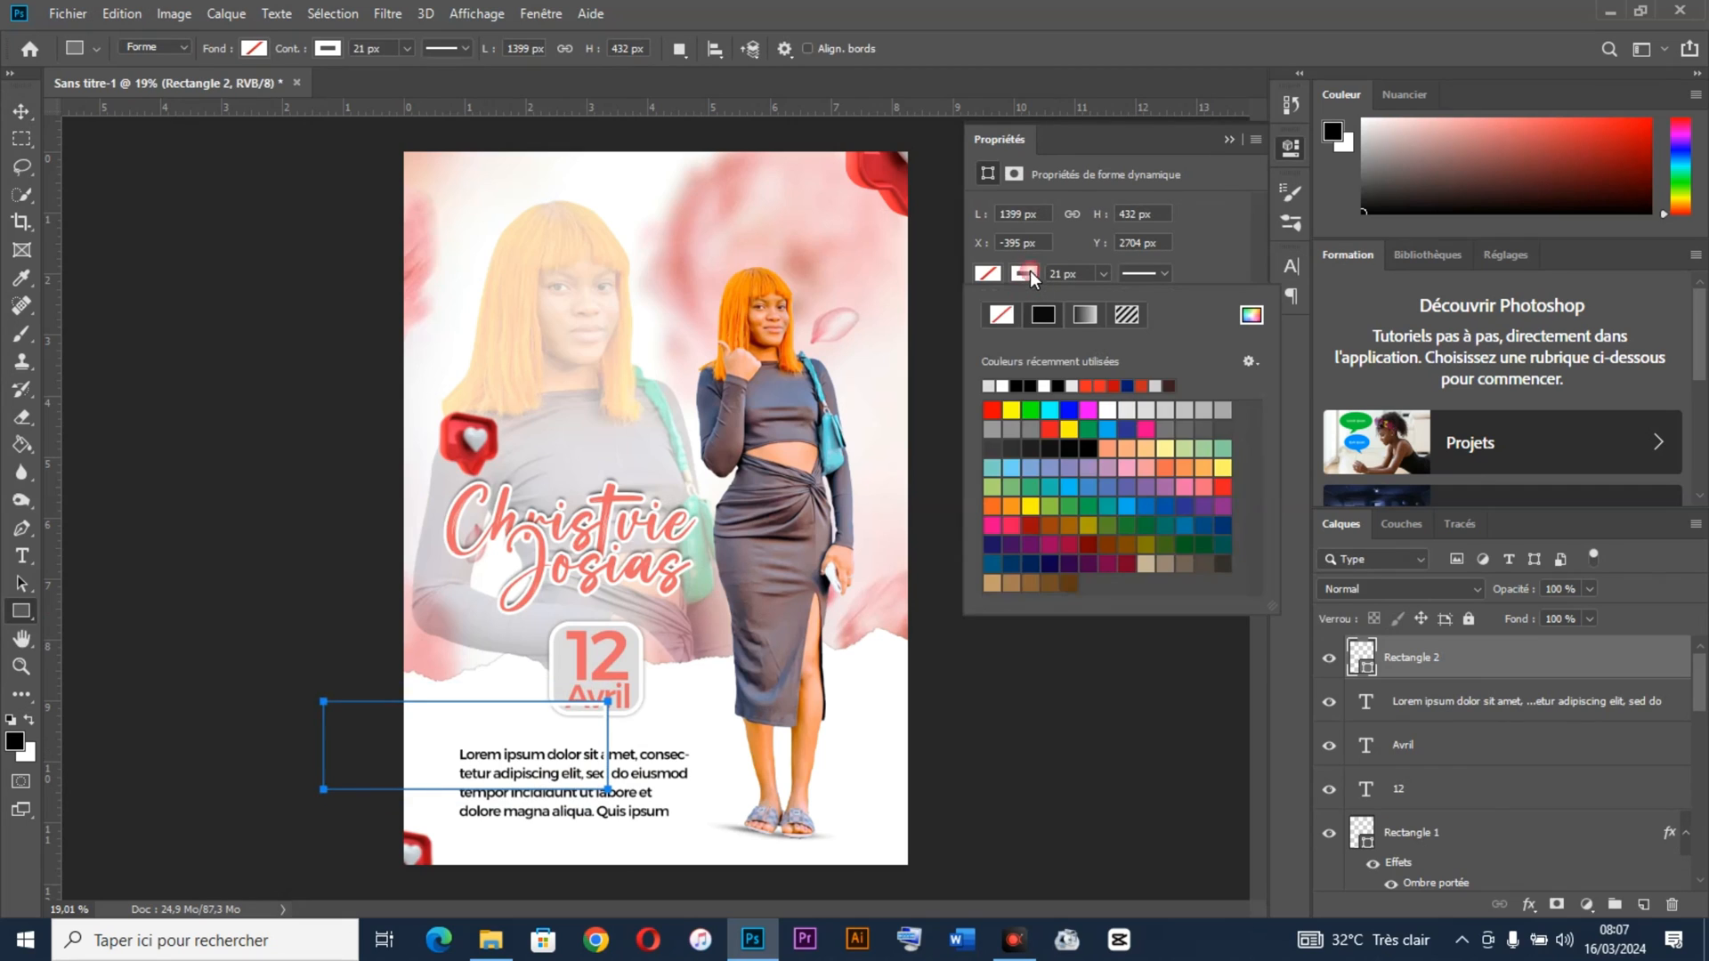
pyautogui.click(1026, 384)
pyautogui.click(1145, 273)
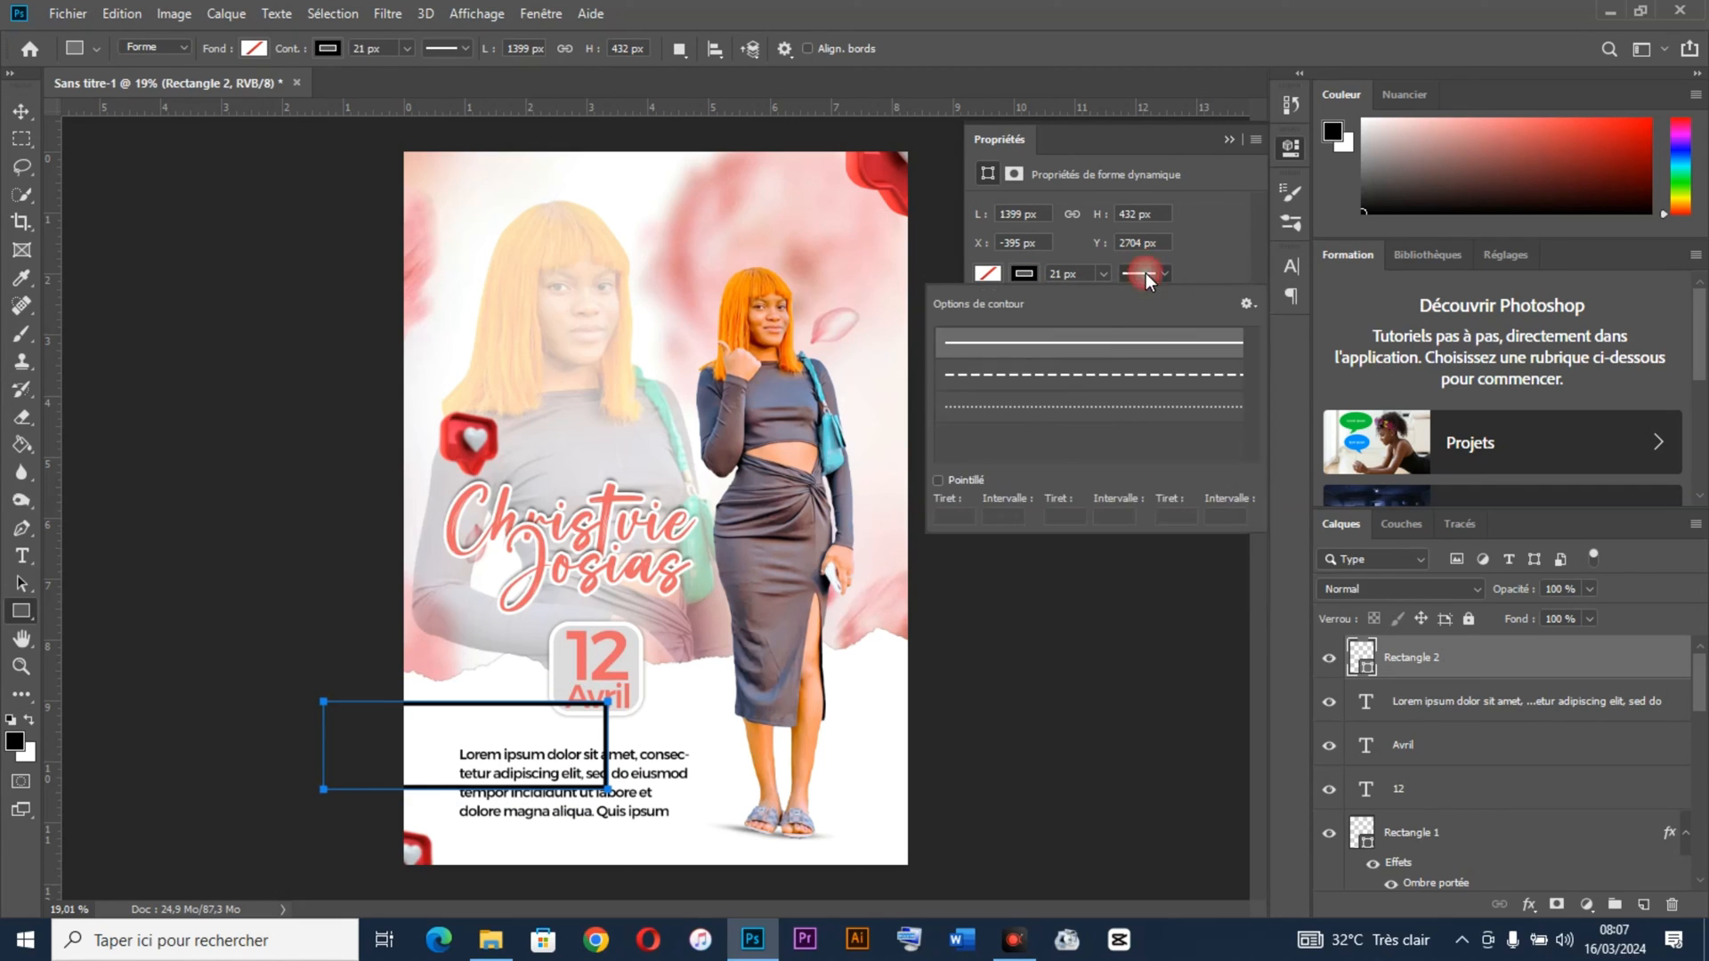
pyautogui.click(1068, 377)
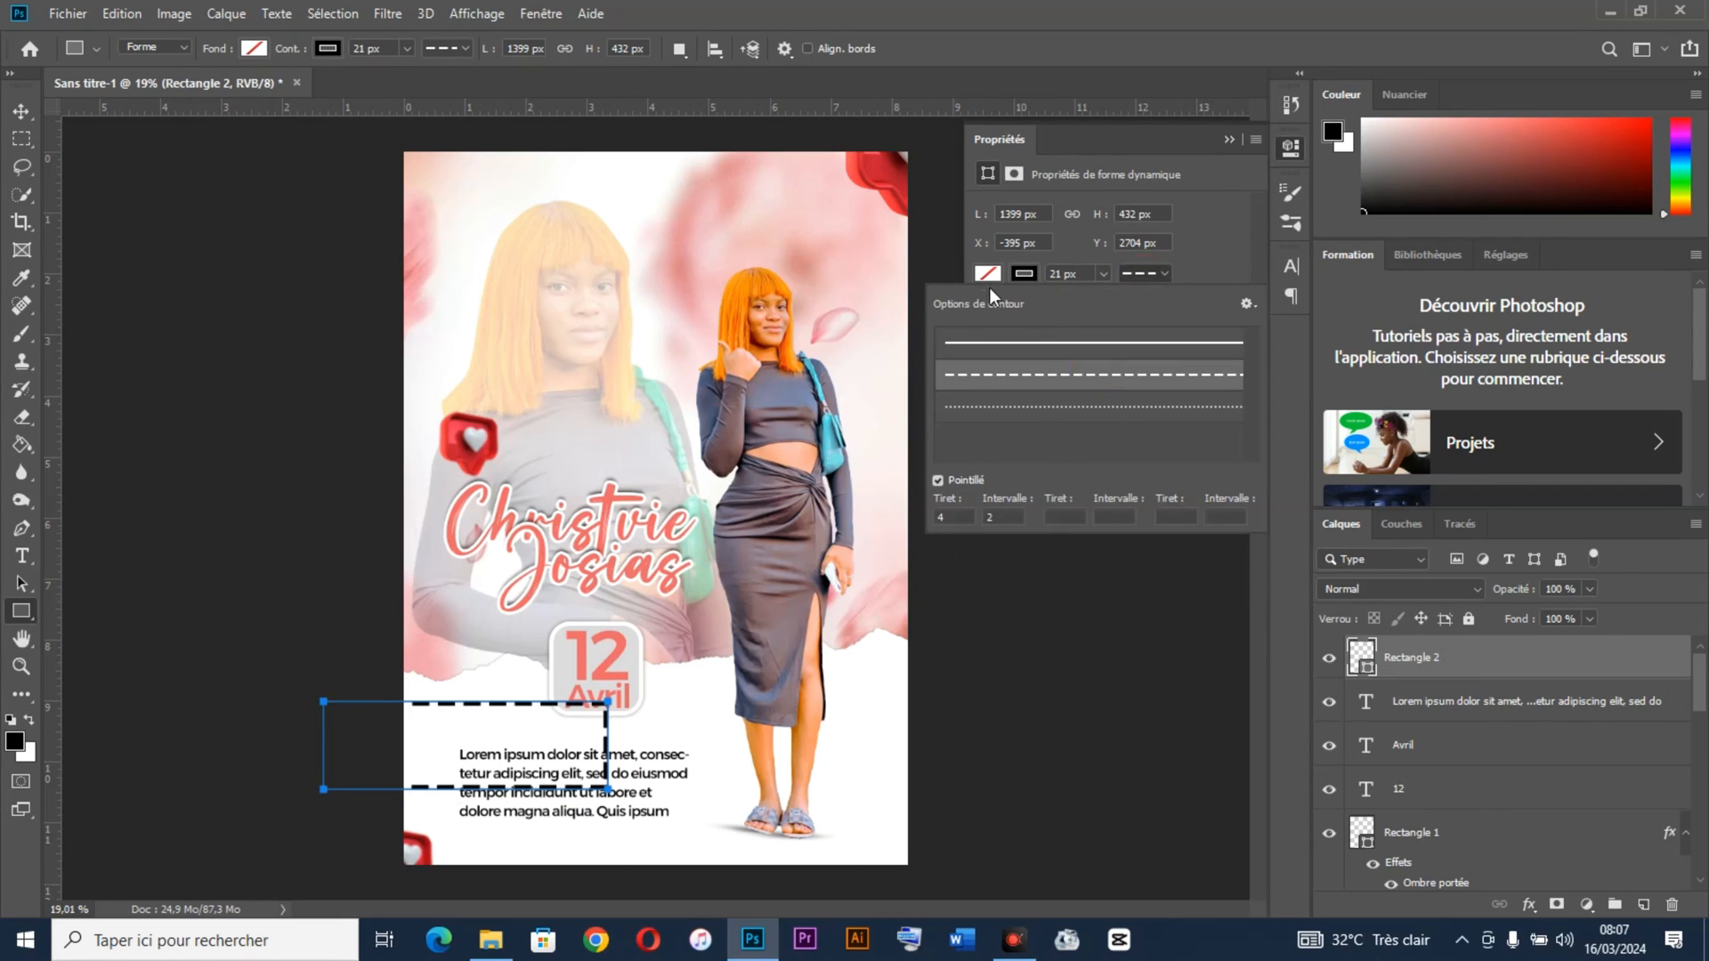
pyautogui.click(1072, 273)
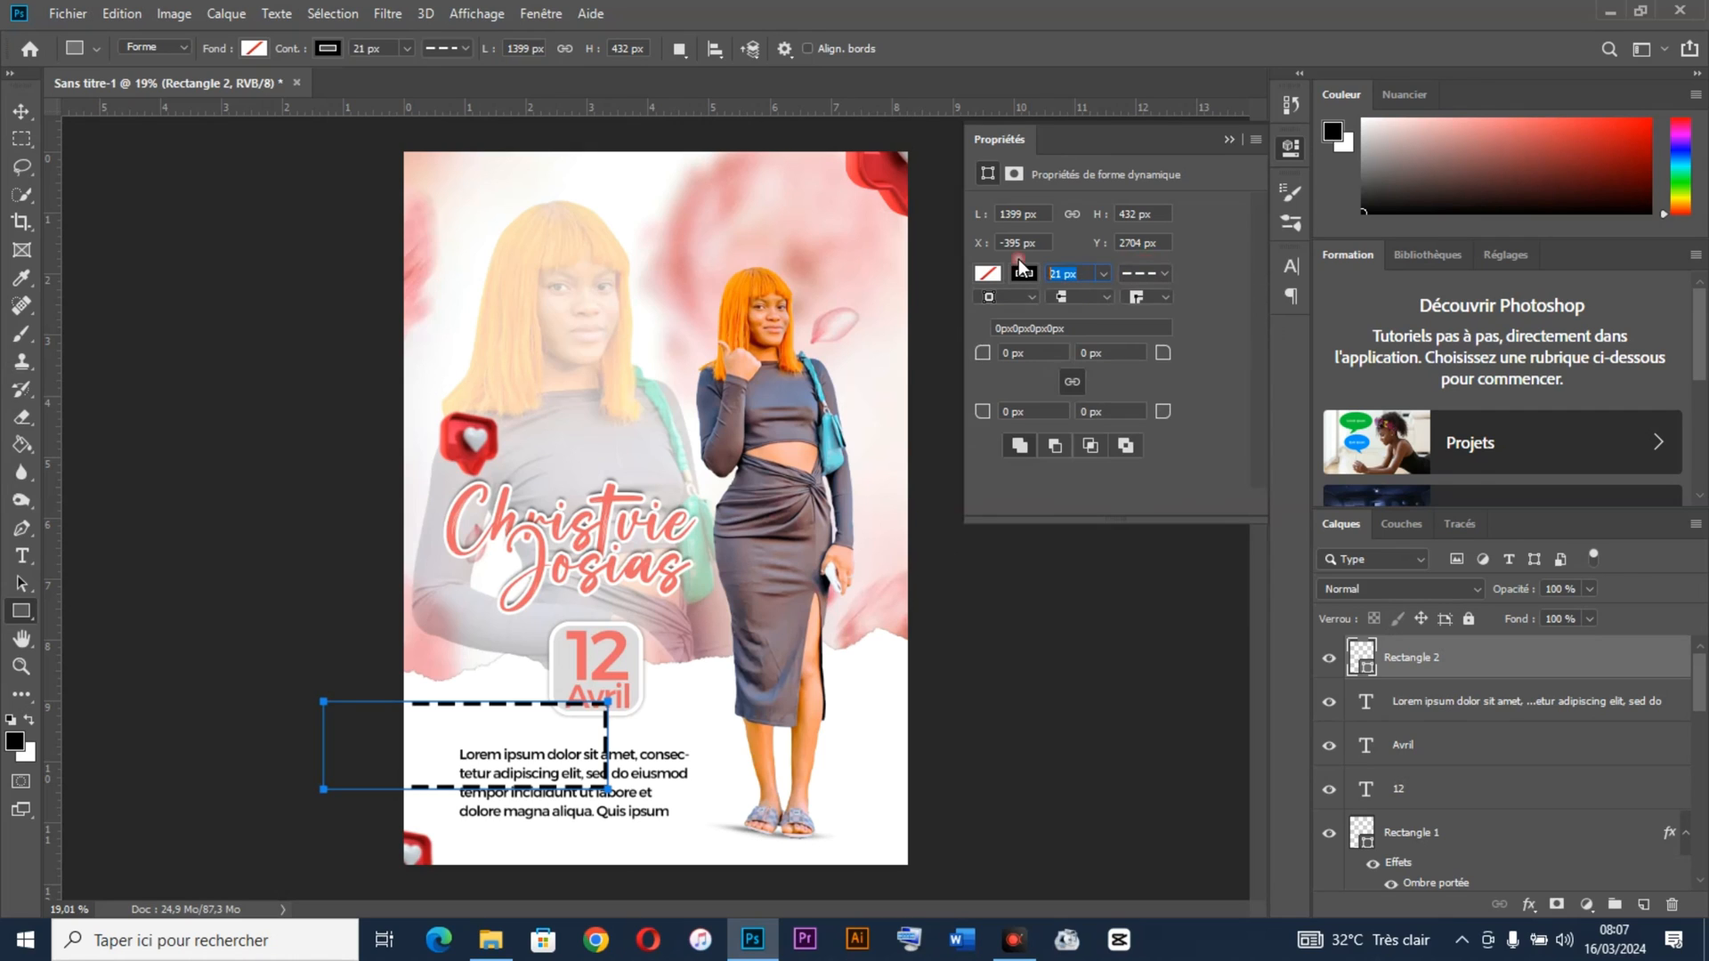
pyautogui.write('10')
pyautogui.press('Return')
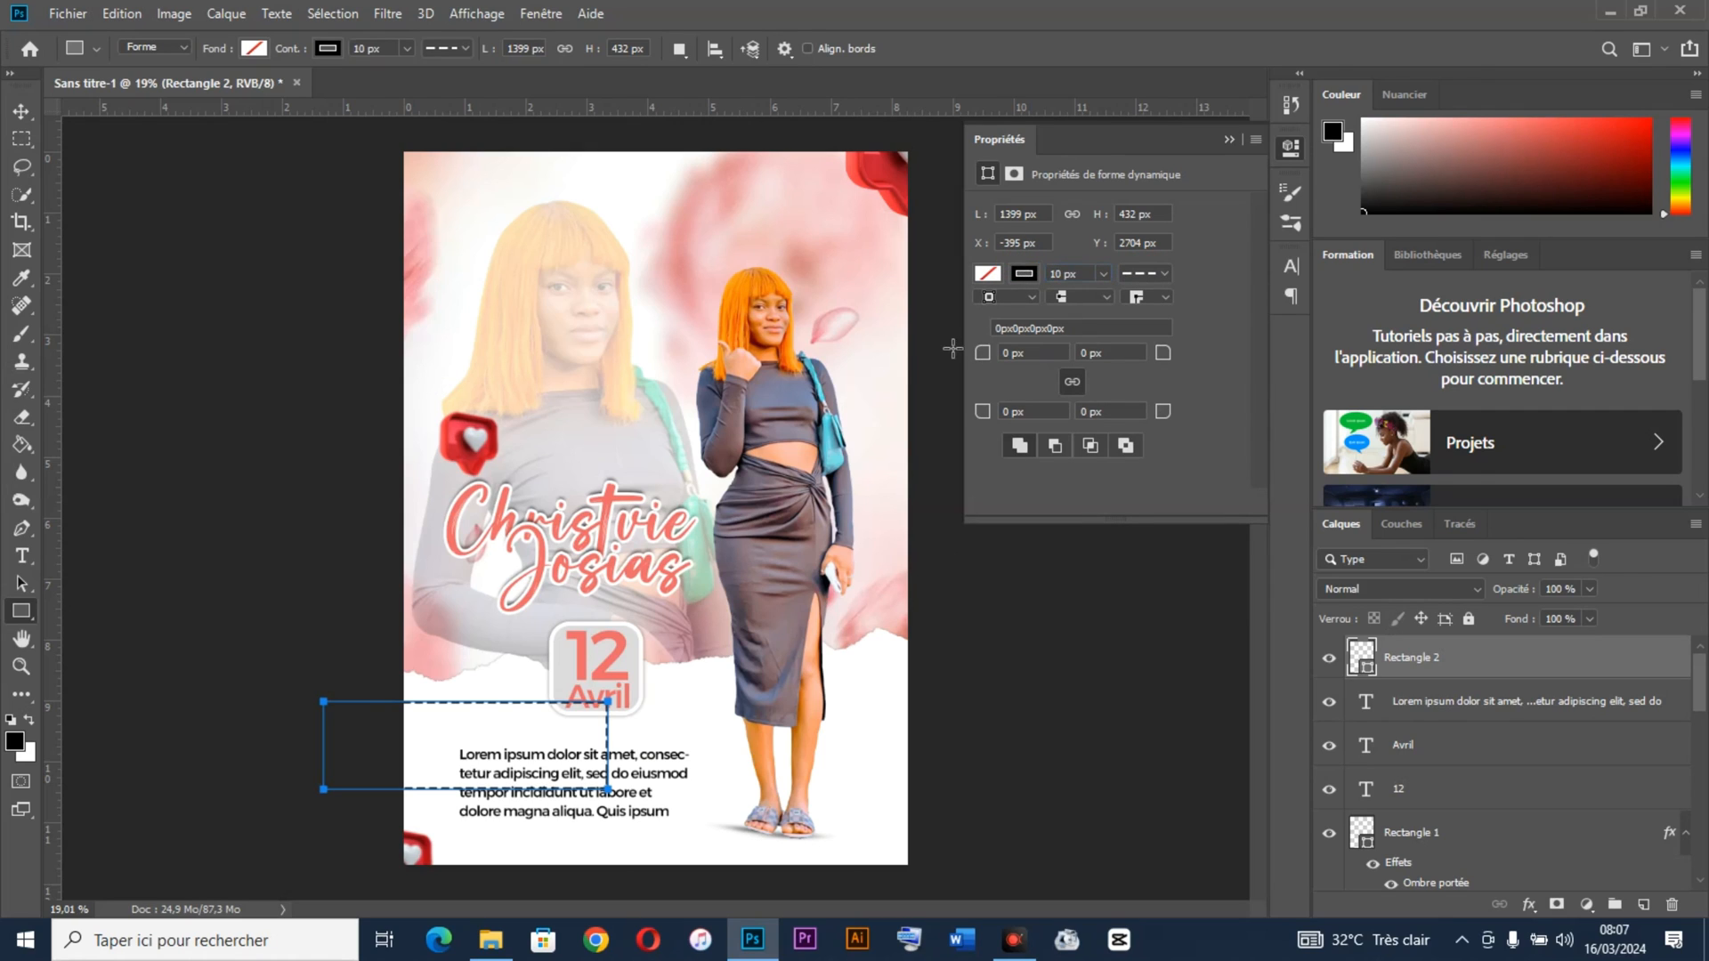
# Step: Move the dashed frame around the paragraph and rasterize the Rectangle 2 layer
pyautogui.press('v')
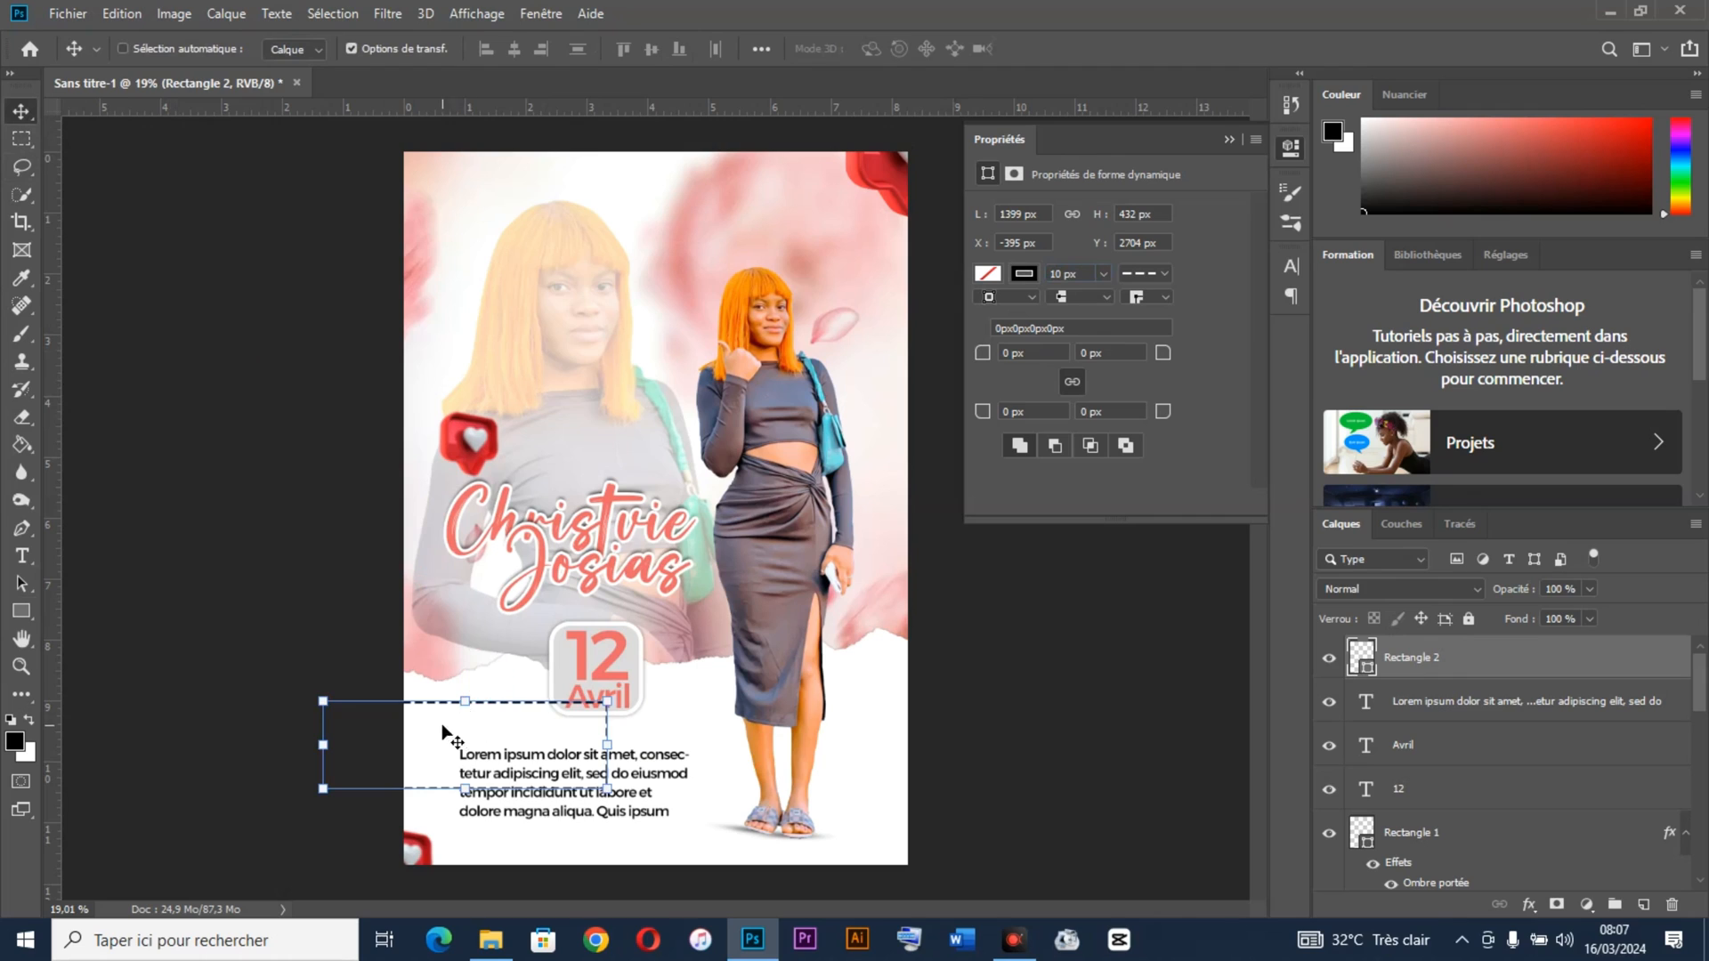
pyautogui.moveTo(442, 730); pyautogui.dragTo(549, 768)
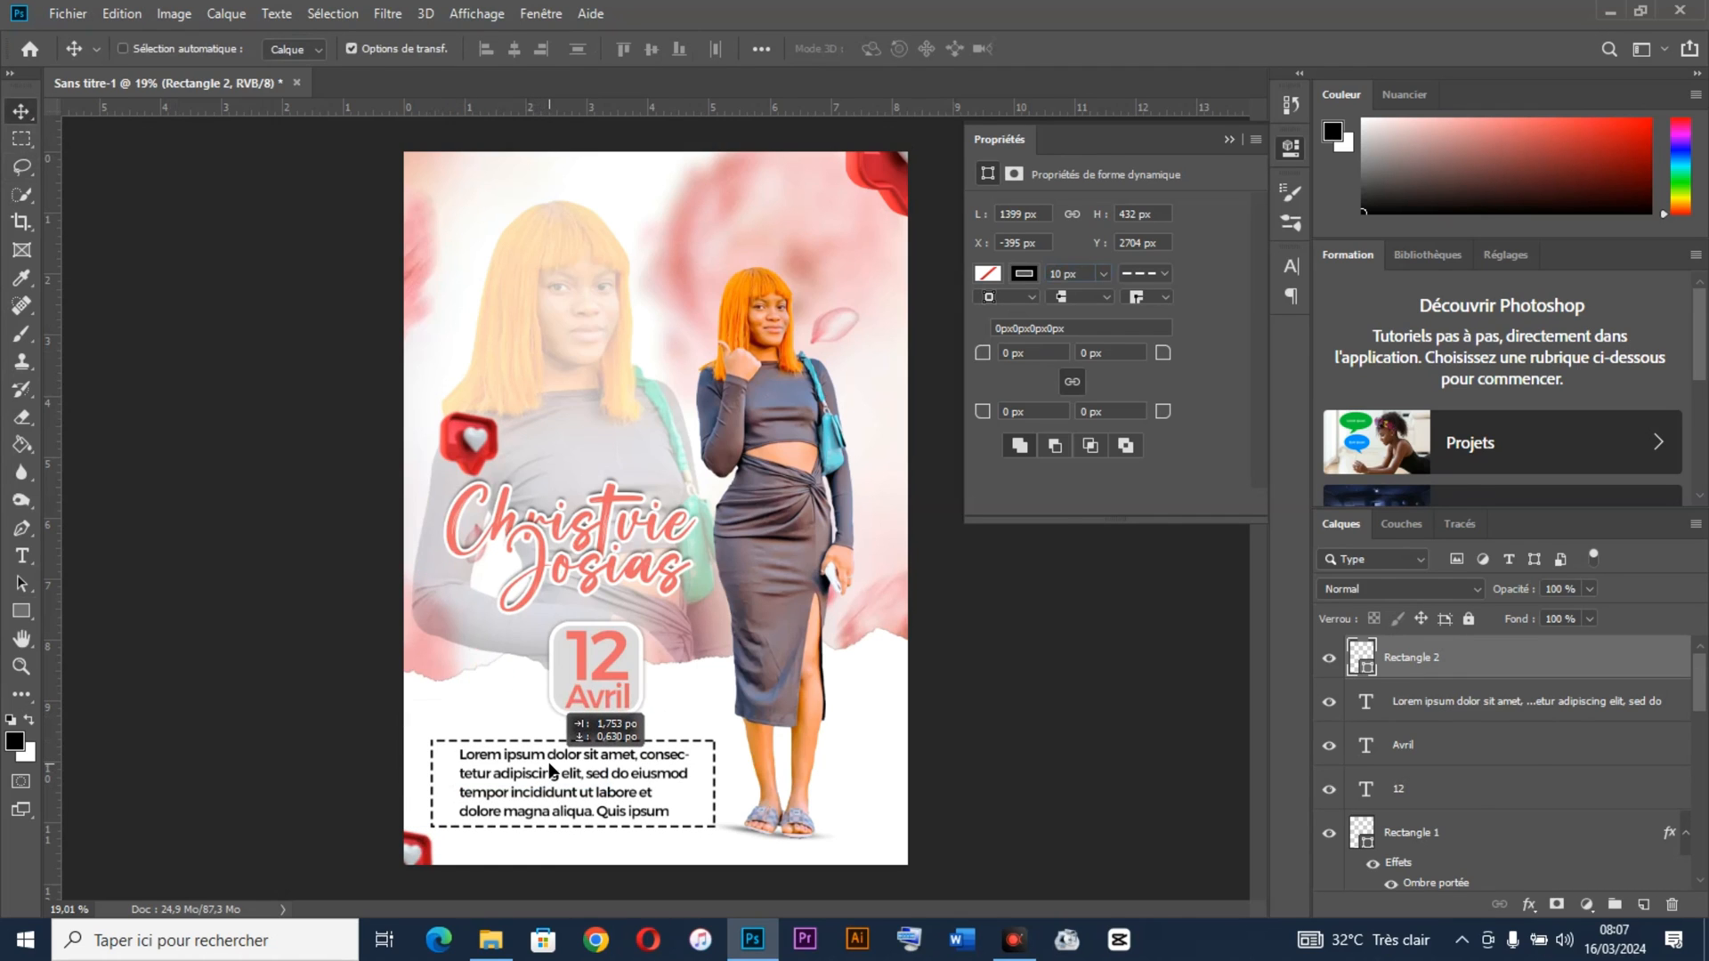
pyautogui.moveTo(549, 767); pyautogui.dragTo(549, 767)
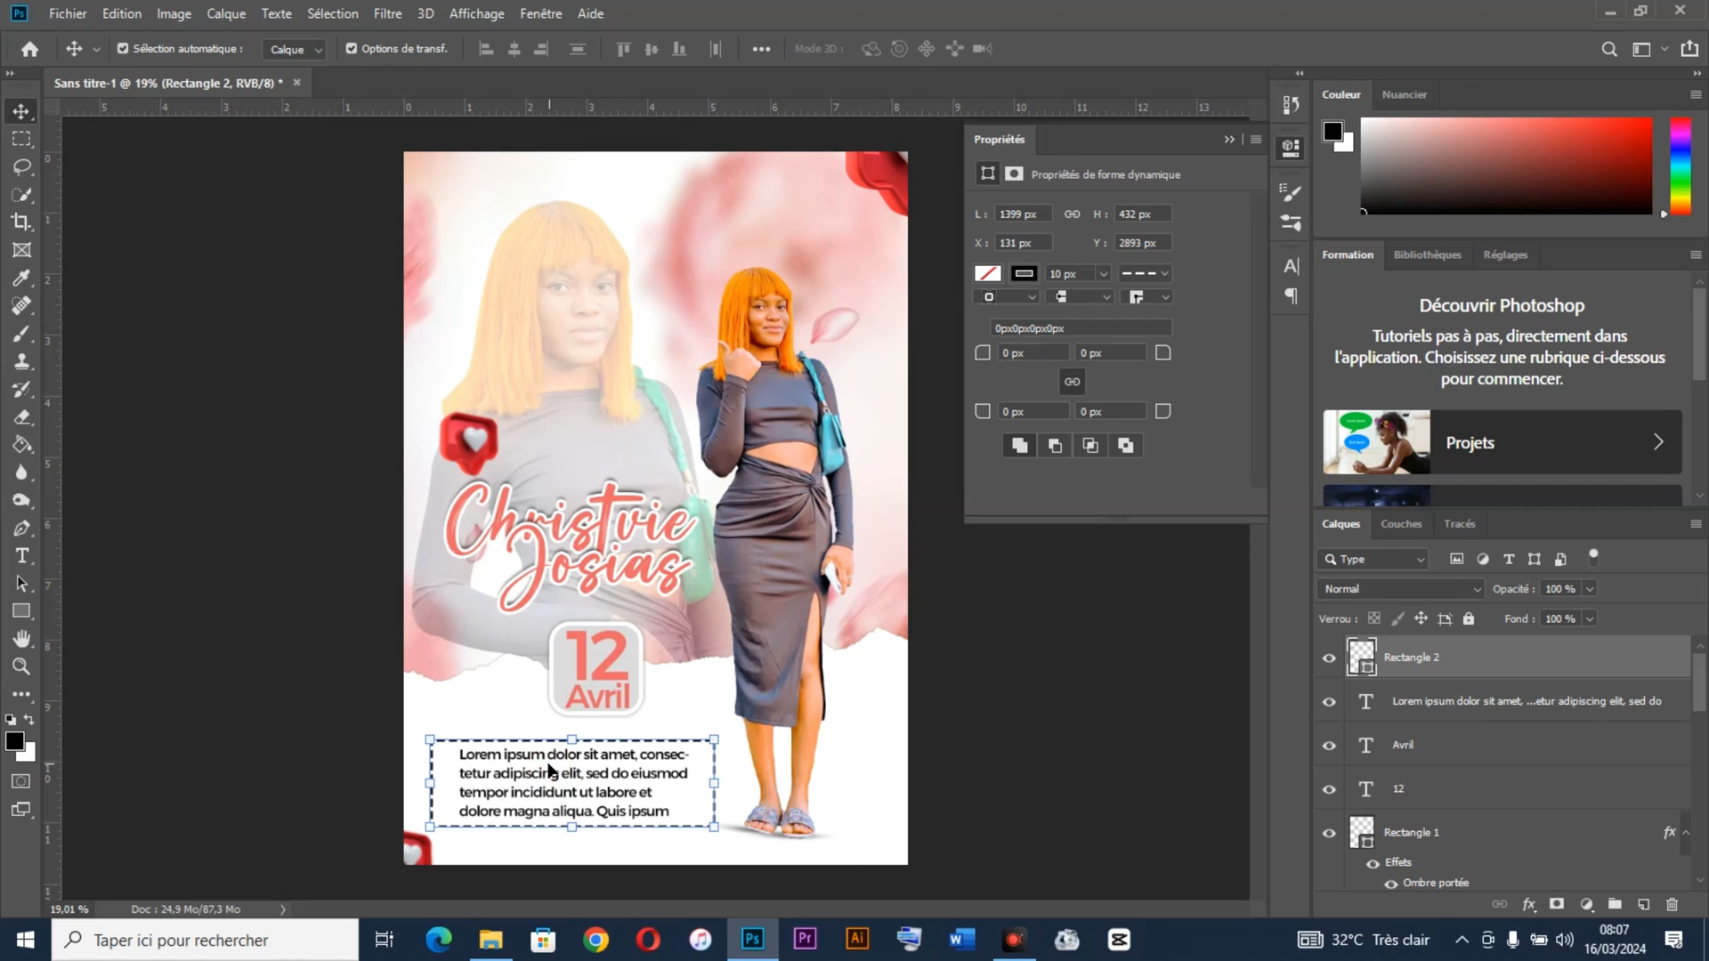
pyautogui.rightClick(1453, 657)
pyautogui.click(1170, 340)
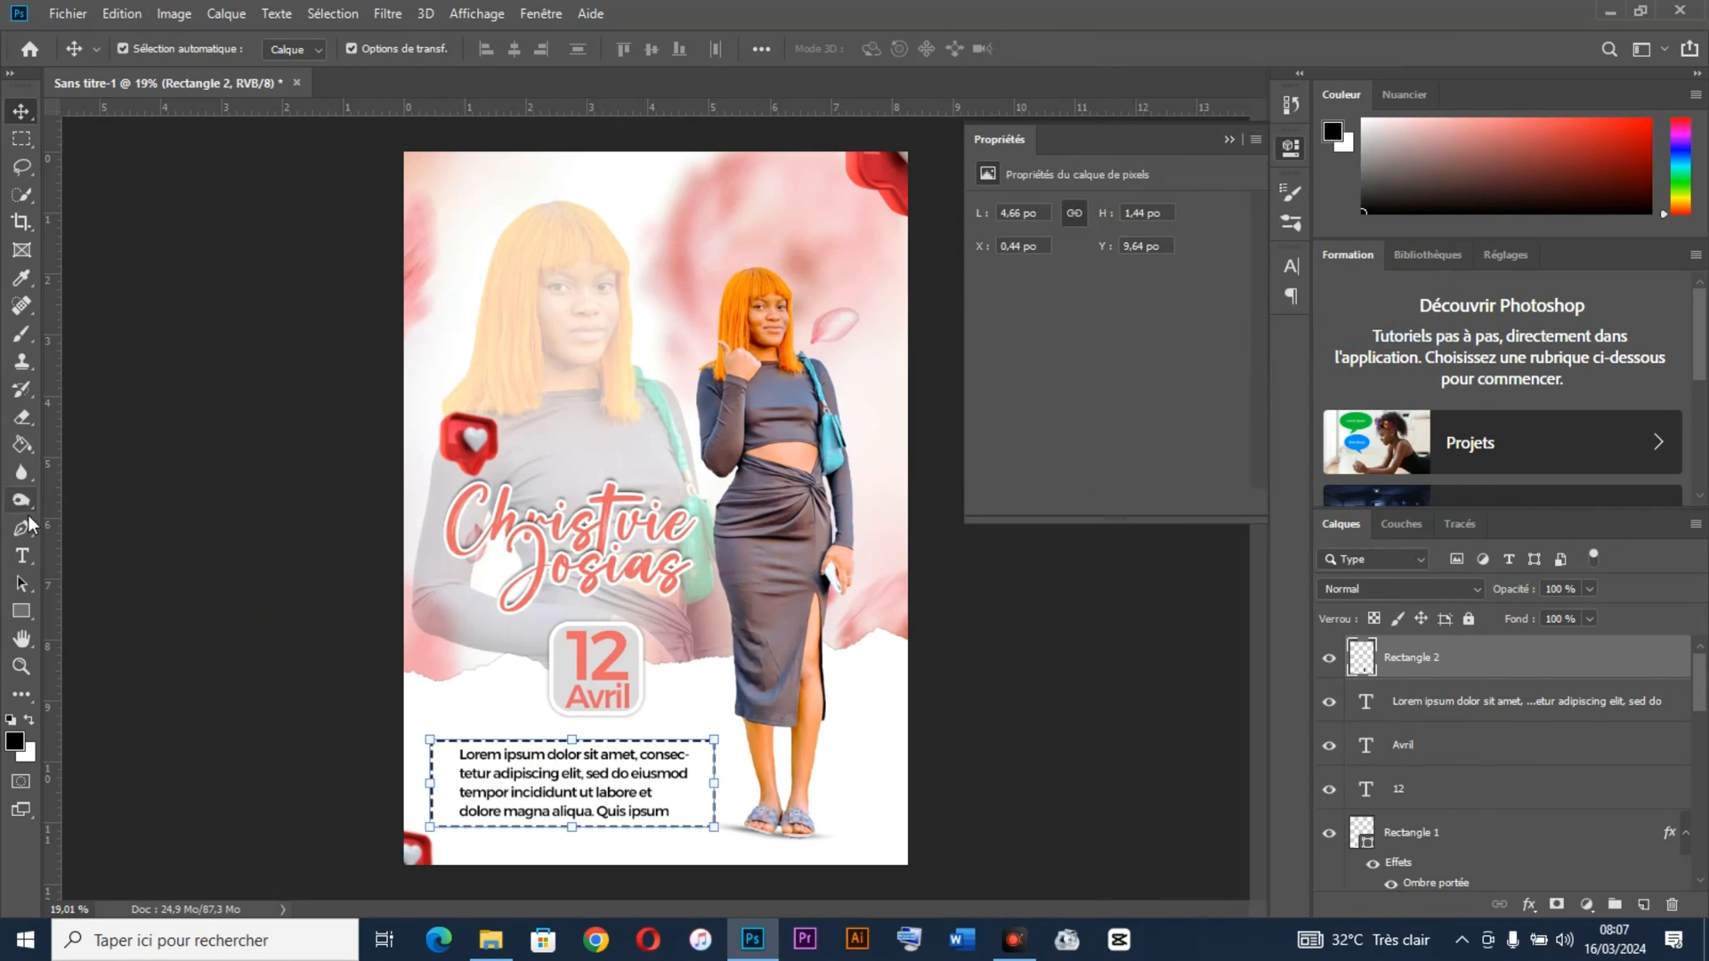
# Step: Select the dashed frame's left side with the Rectangular Marquee and delete it
pyautogui.click(22, 138)
pyautogui.moveTo(391, 384); pyautogui.dragTo(461, 904)
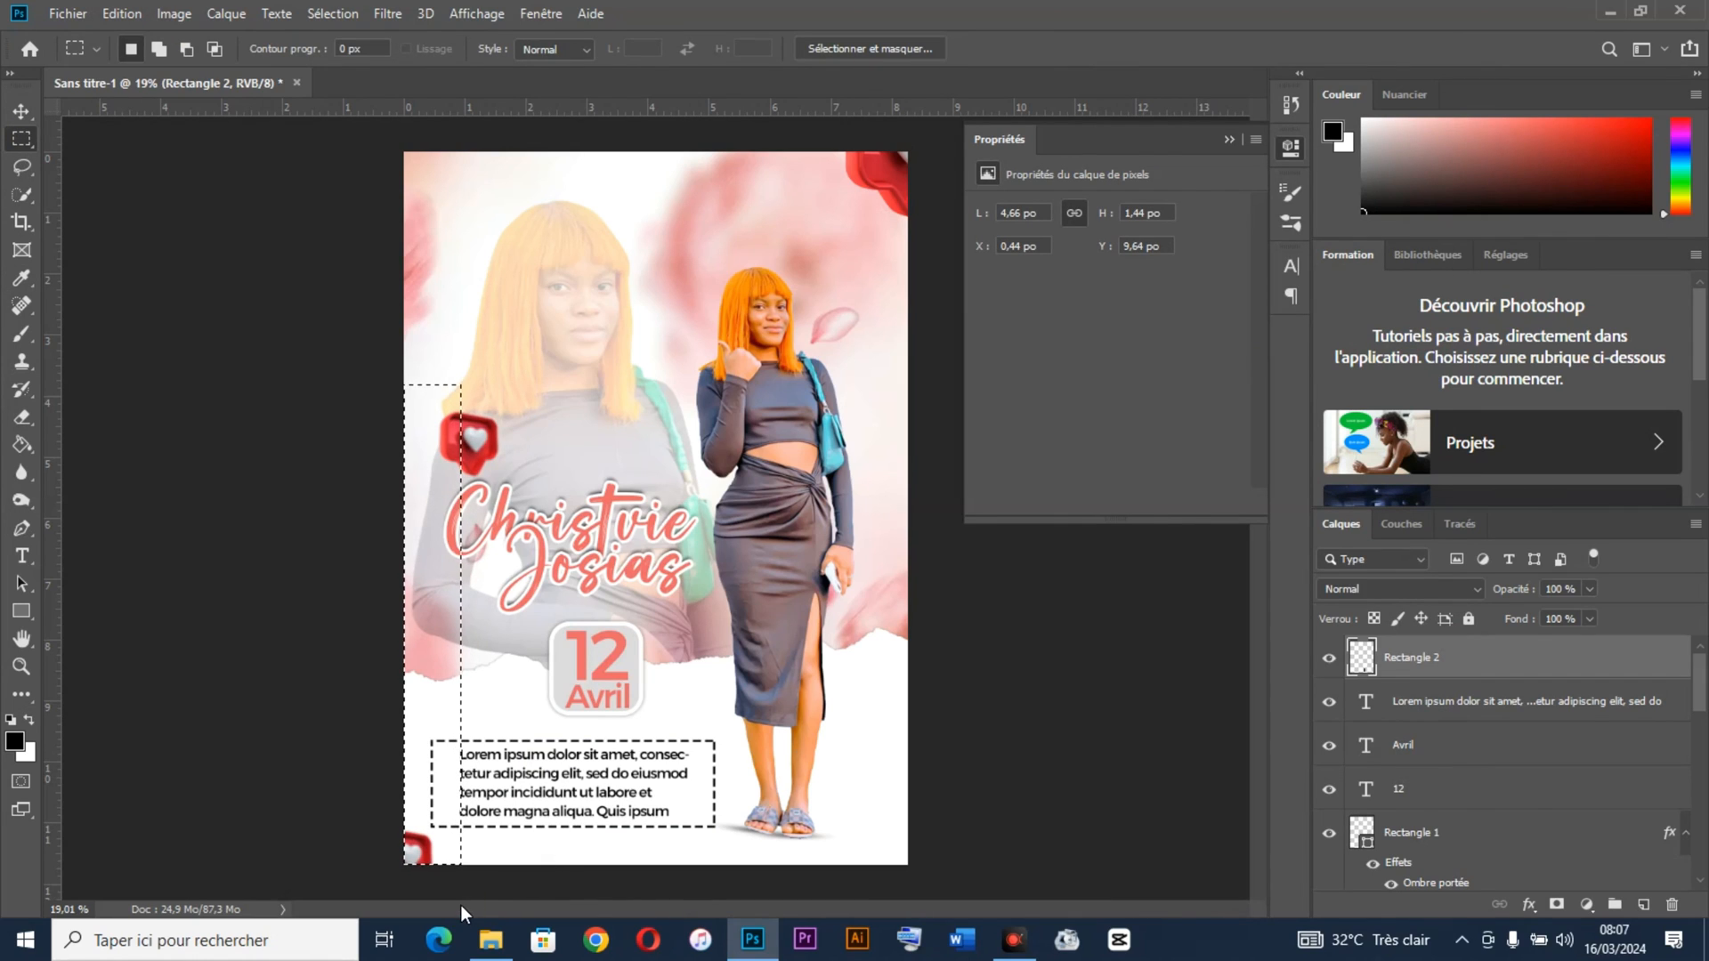
pyautogui.press('Delete')
pyautogui.hotkey('ctrl', 'd')
# Step: Select and delete the frame's right side, then collapse the Properties panel
pyautogui.moveTo(677, 643)
pyautogui.mouseDown()
pyautogui.moveTo(747, 901)
pyautogui.moveTo(772, 909)
pyautogui.mouseUp()
pyautogui.moveTo(709, 820)
pyautogui.mouseDown()
pyautogui.moveTo(734, 817)
pyautogui.moveTo(720, 818)
pyautogui.mouseUp()
pyautogui.press('Delete')
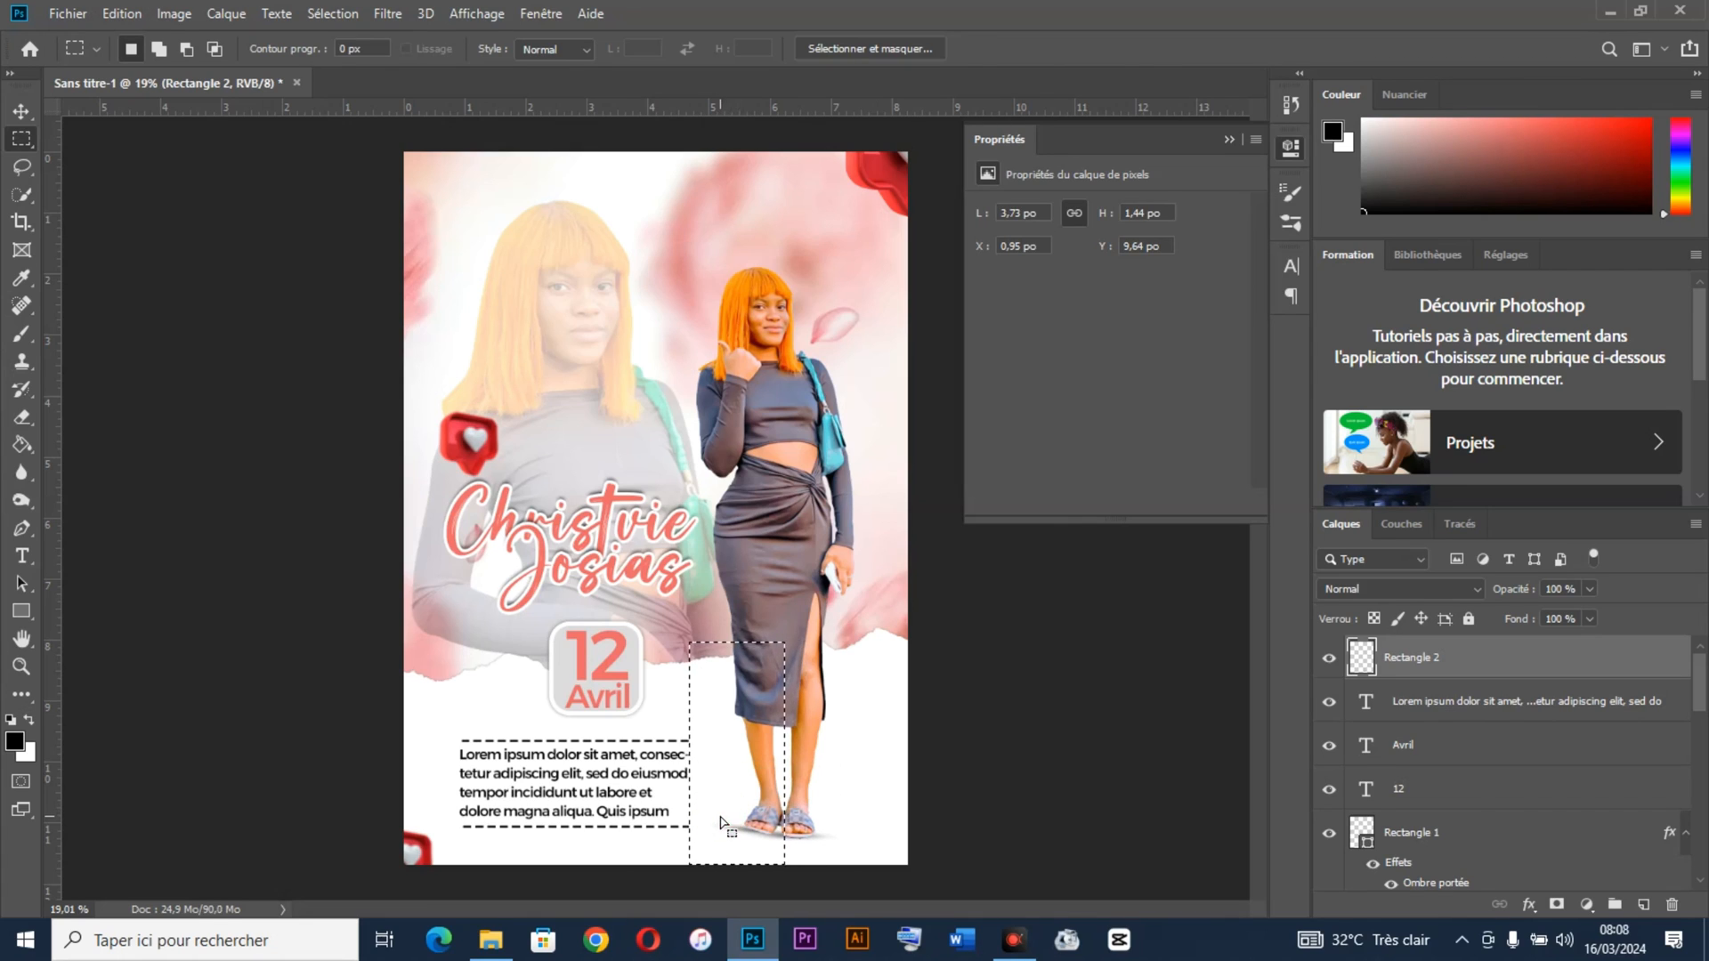
pyautogui.hotkey('ctrl', 'd')
pyautogui.click(1226, 139)
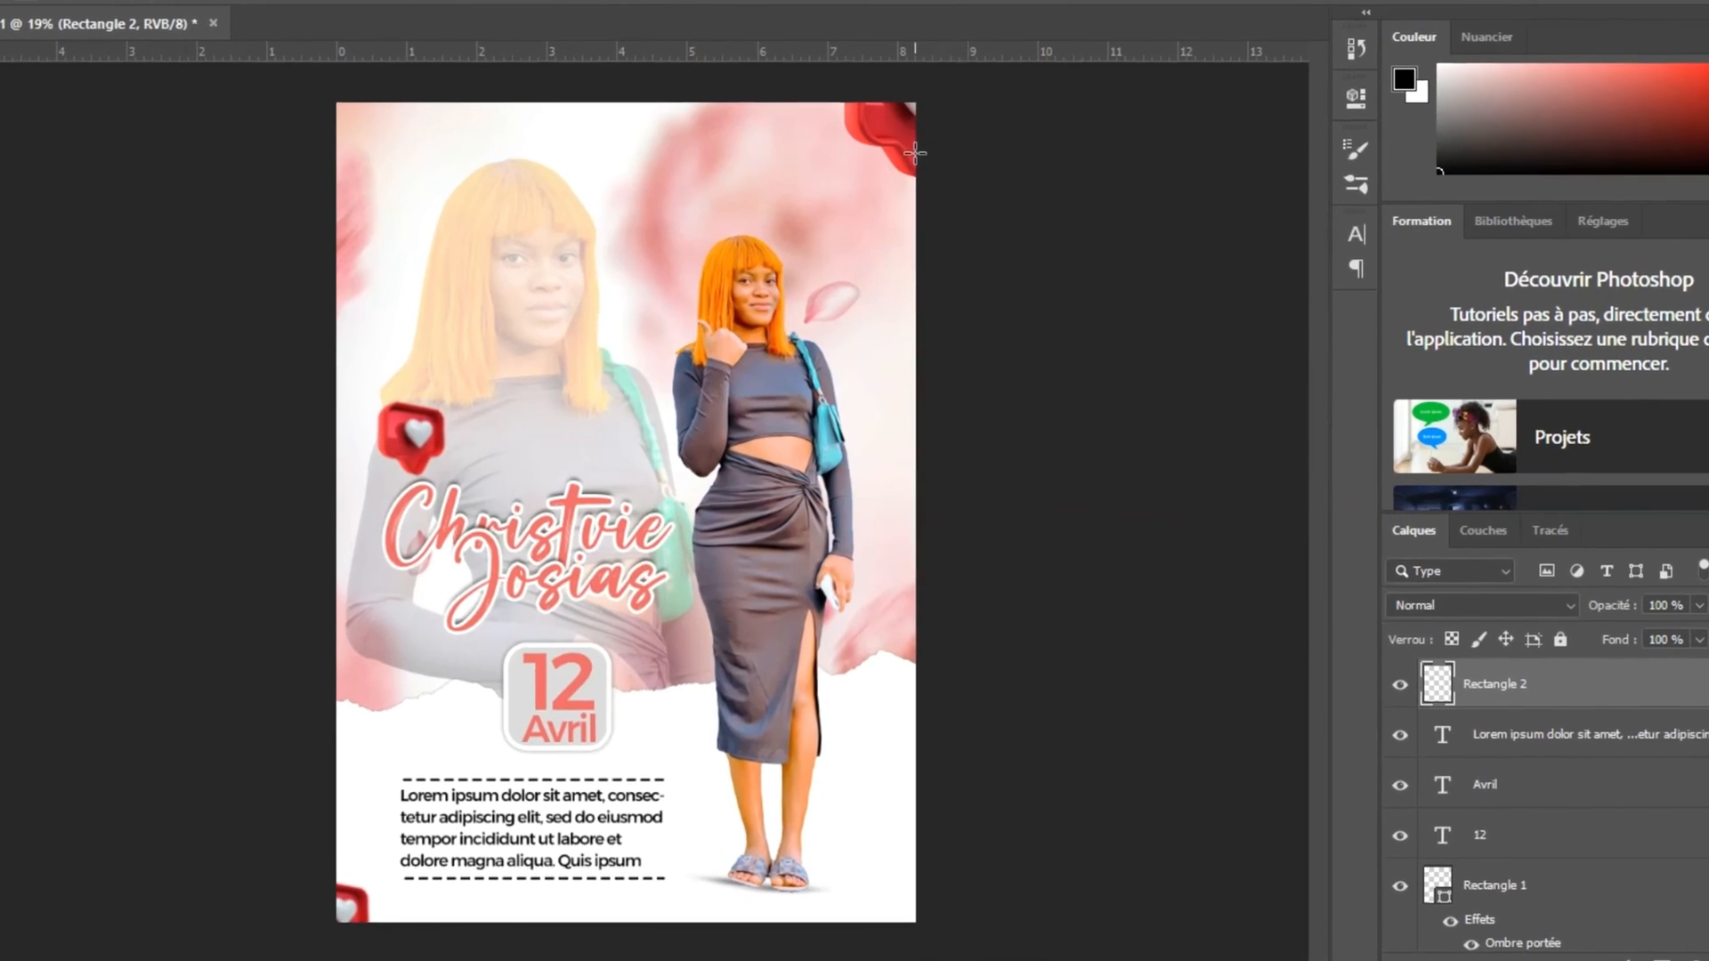